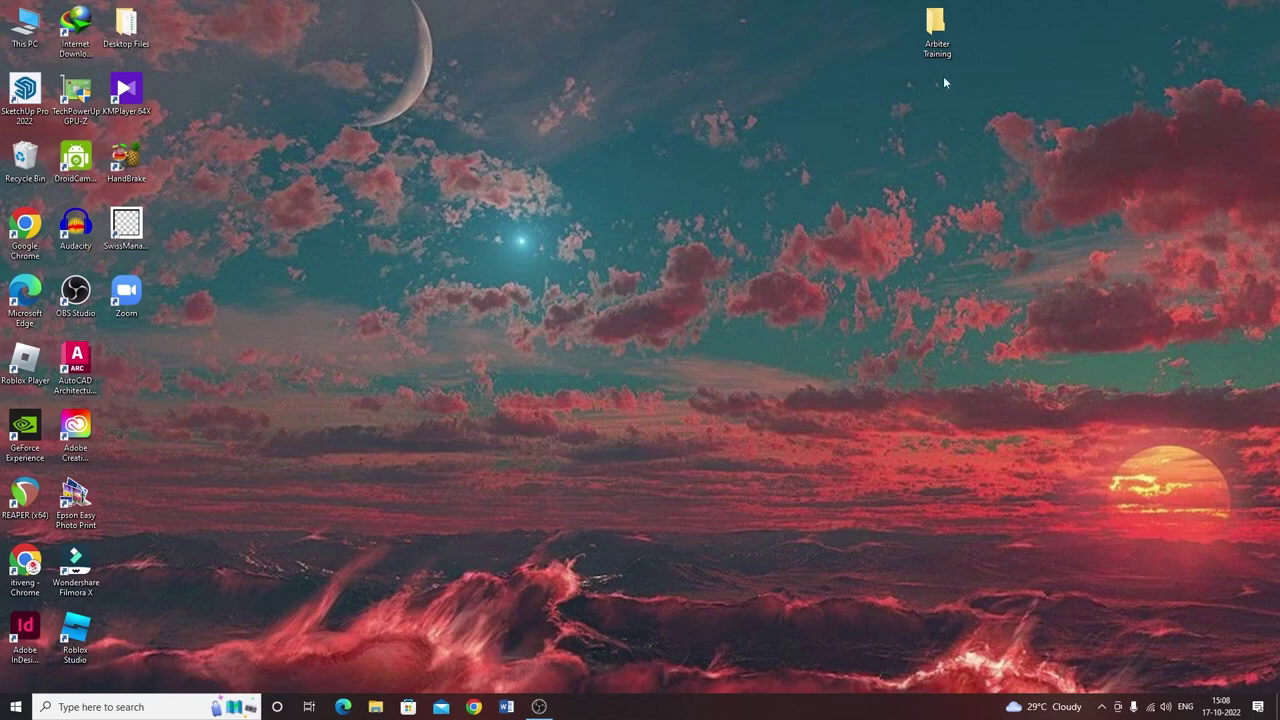
- Drag the Arbiter Training folder from the top-right to the top centre of the desktop
{"action": "left_click_drag", "start_coordinate": [936, 35], "coordinate": [503, 85]}
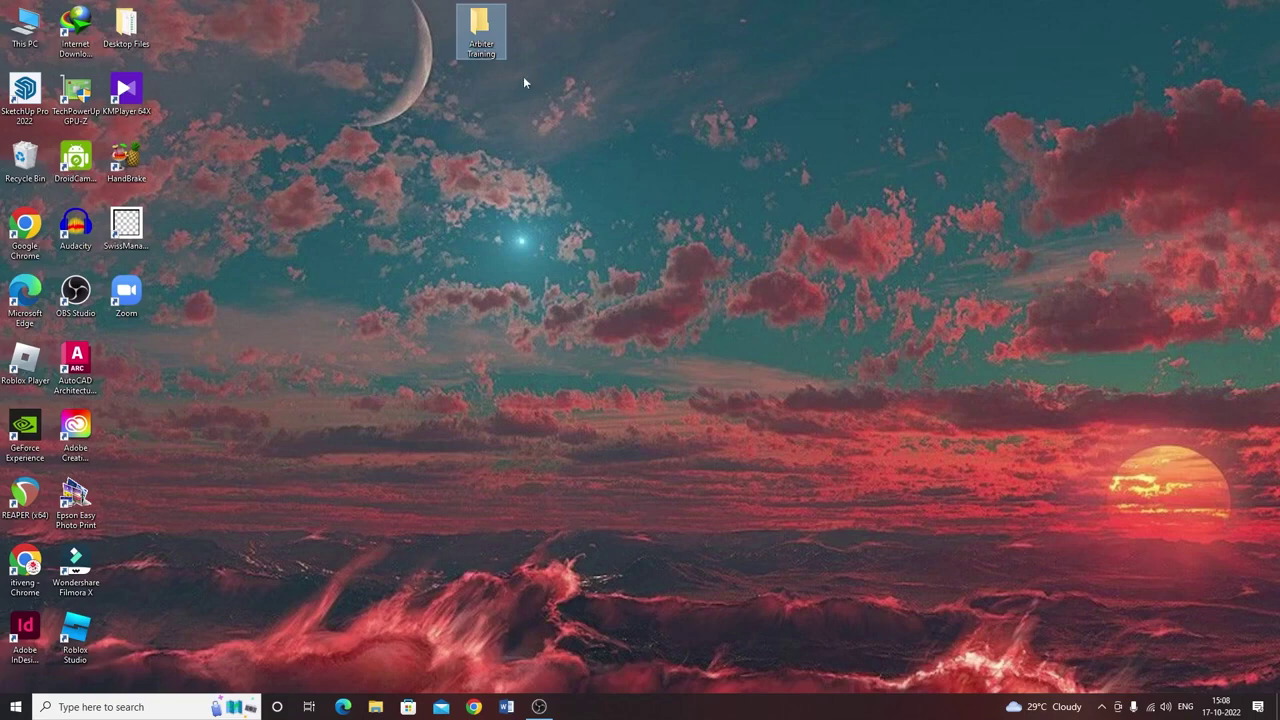
- Open the Arbiter Training folder and launch the Test NAT workbook
{"action": "double_click", "coordinate": [484, 35]}
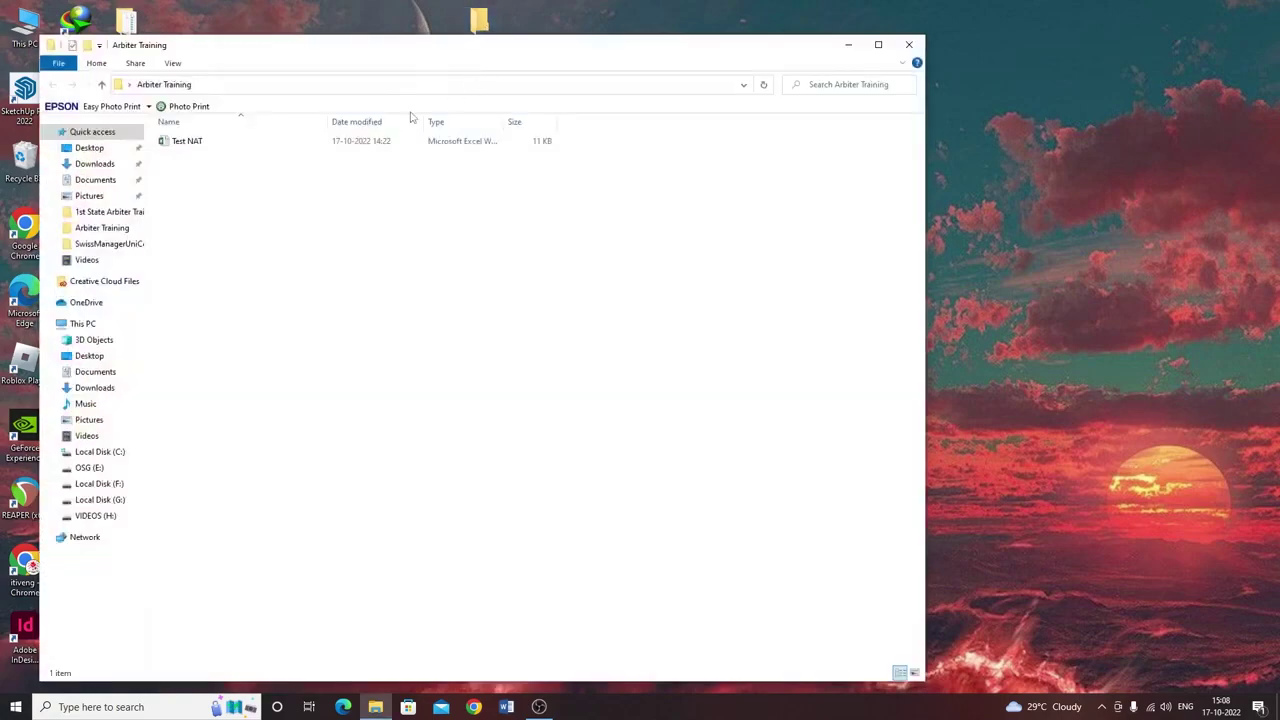
{"action": "double_click", "coordinate": [195, 145]}
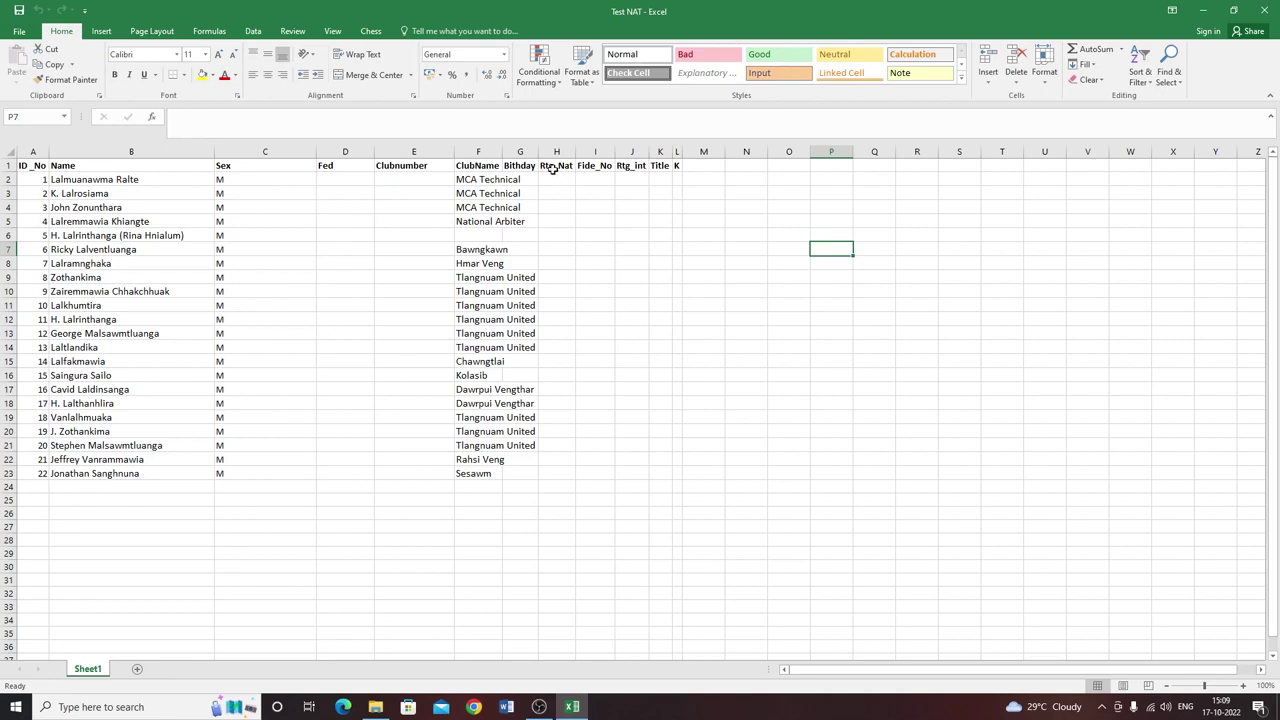
- Autofit the ClubName column and enter IND in cell D2 under Fed
{"action": "double_click", "coordinate": [503, 151]}
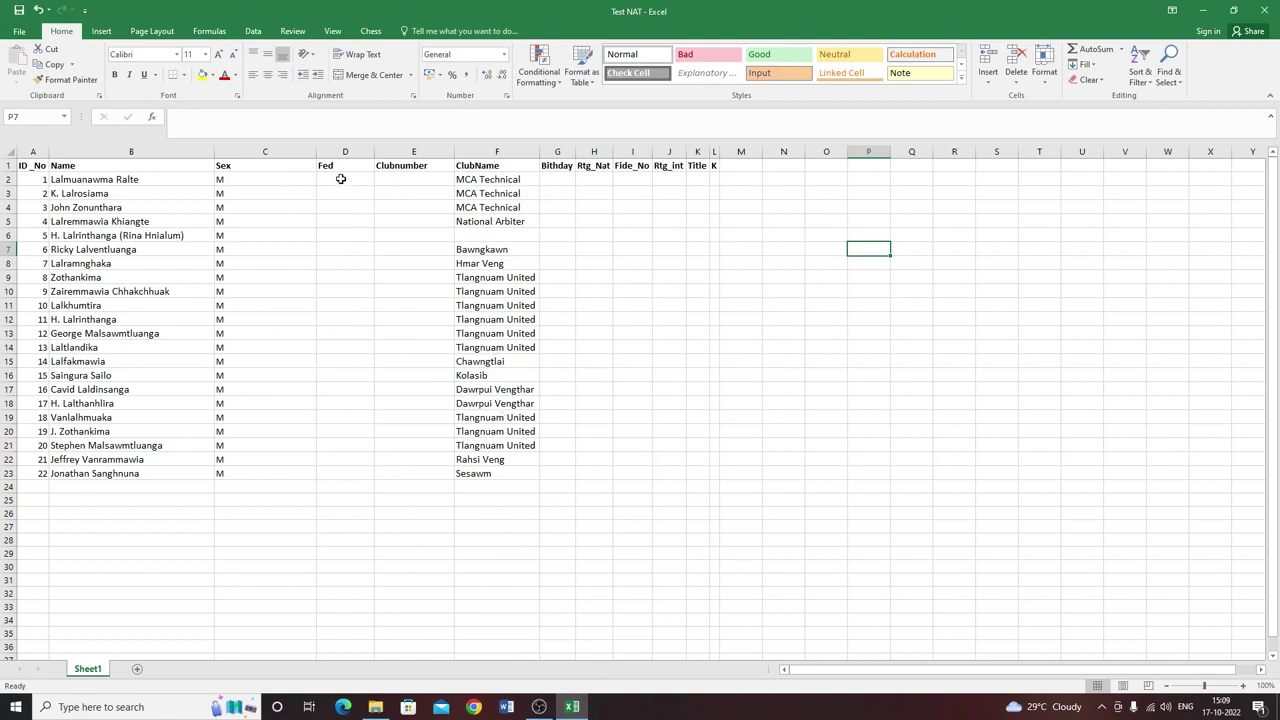
{"action": "left_click", "coordinate": [341, 179]}
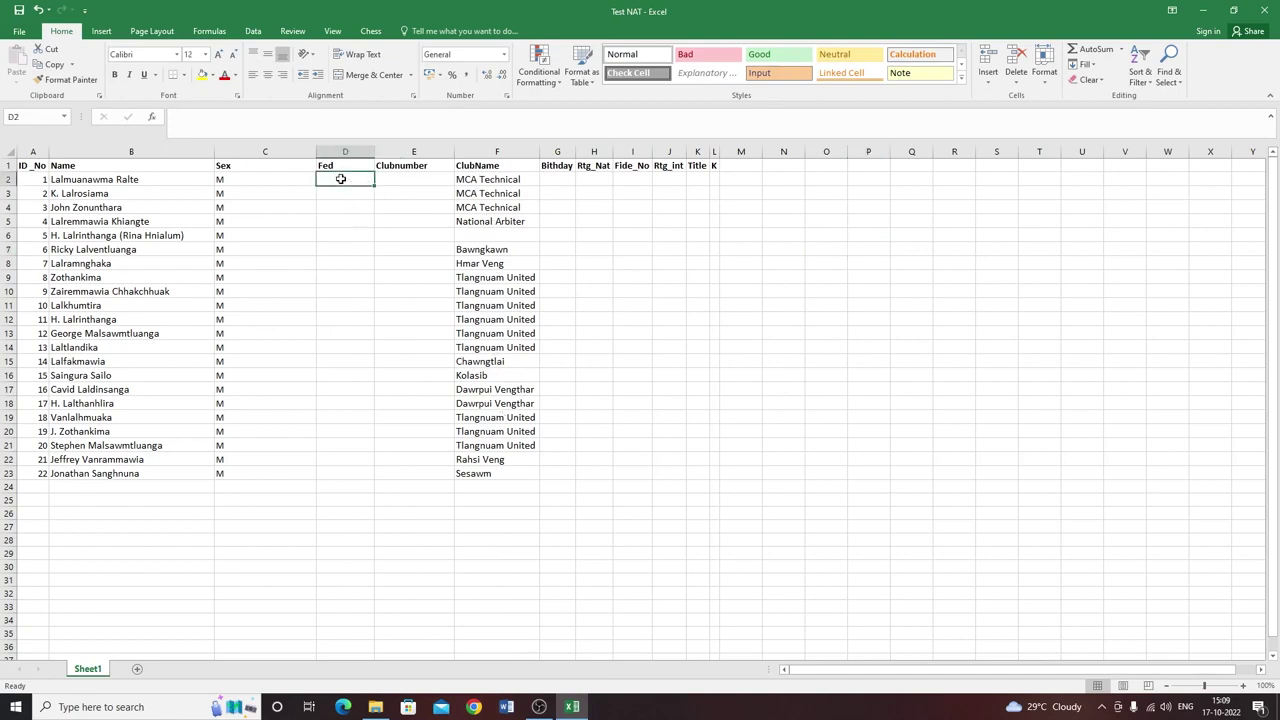
{"action": "type", "text": "IN"}
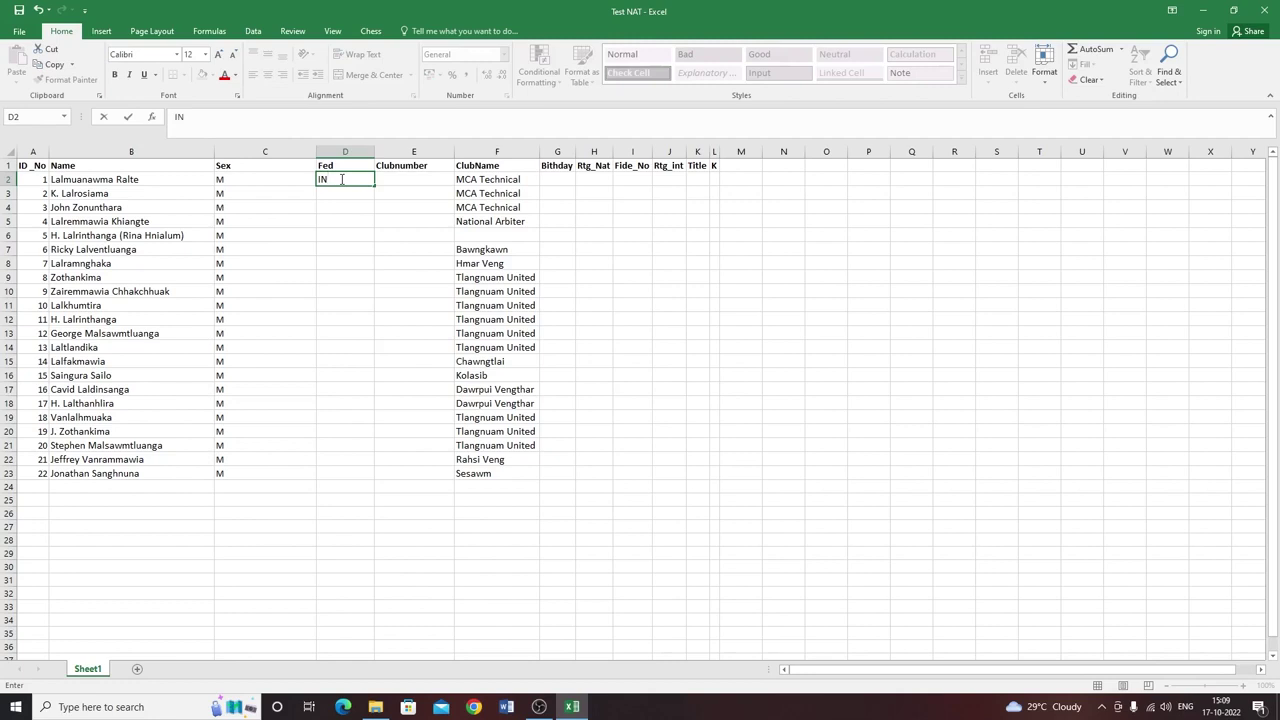
{"action": "type", "text": "D"}
{"action": "key", "text": "Return"}
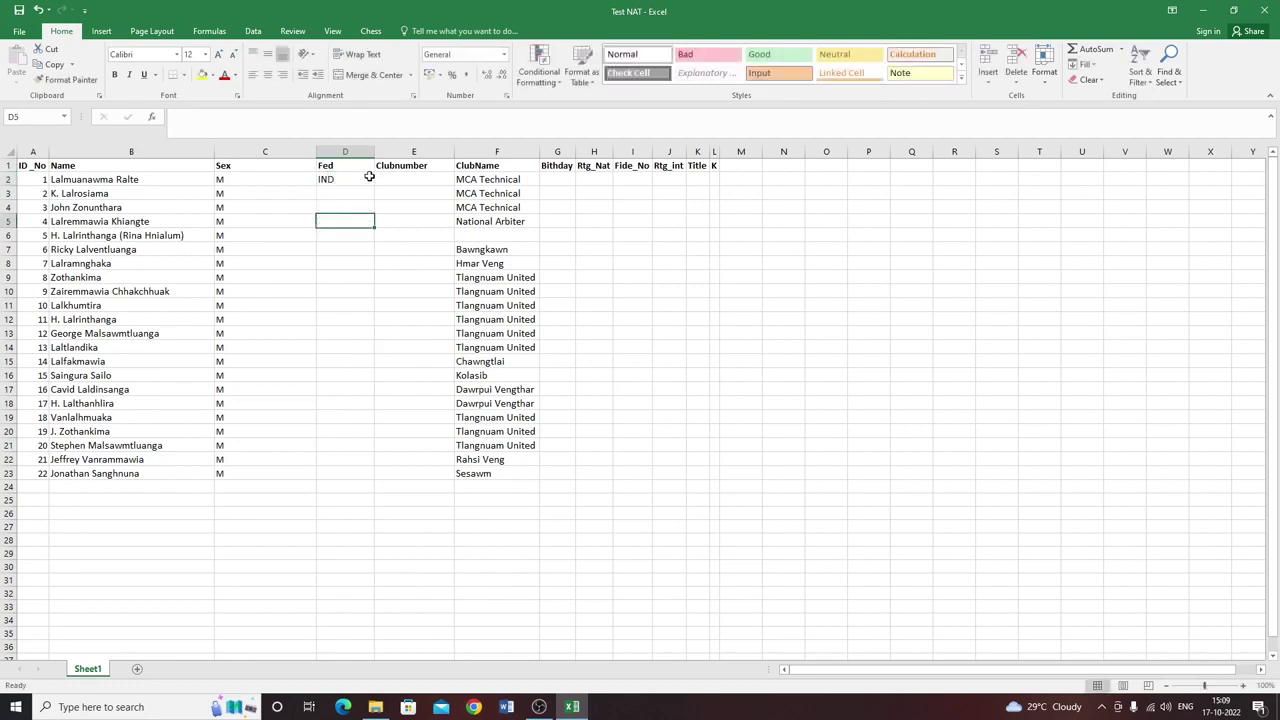
- Copy IND down the Fed column to row 23, then close Excel
{"action": "left_click", "coordinate": [366, 177]}
{"action": "left_click_drag", "start_coordinate": [375, 187], "coordinate": [372, 462]}
{"action": "left_click", "coordinate": [855, 345]}
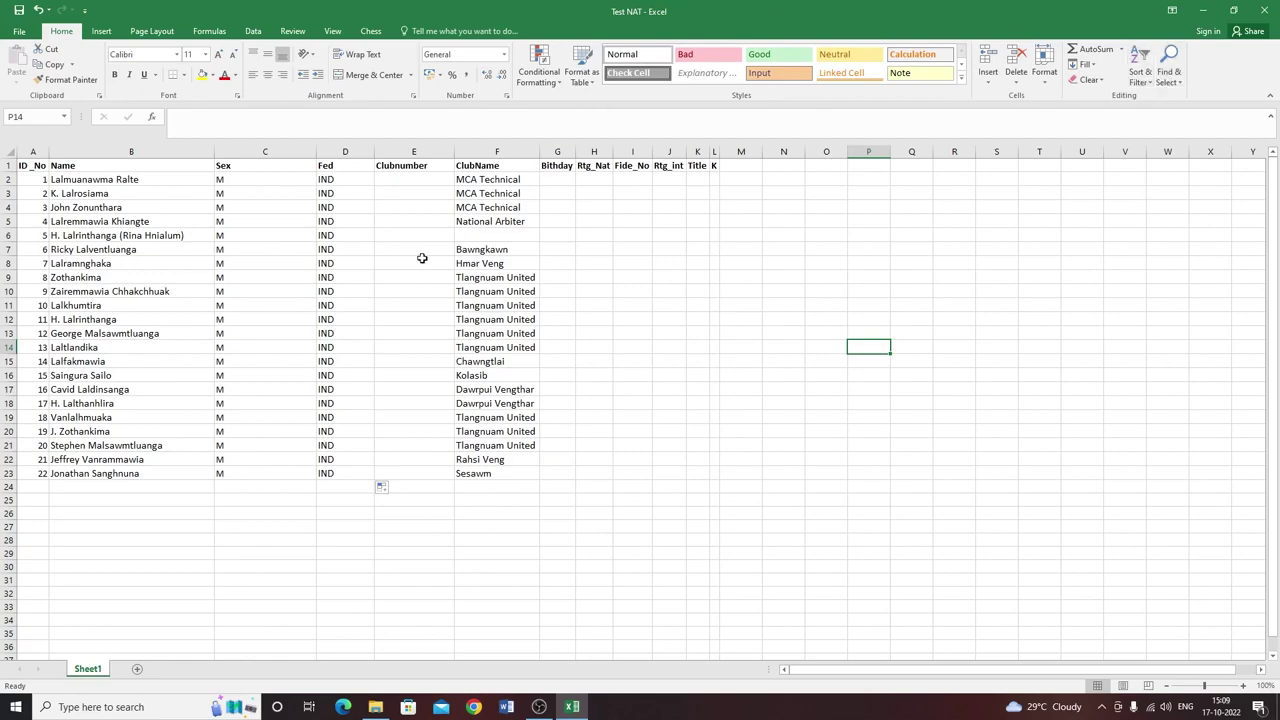
{"action": "left_click", "coordinate": [1264, 10]}
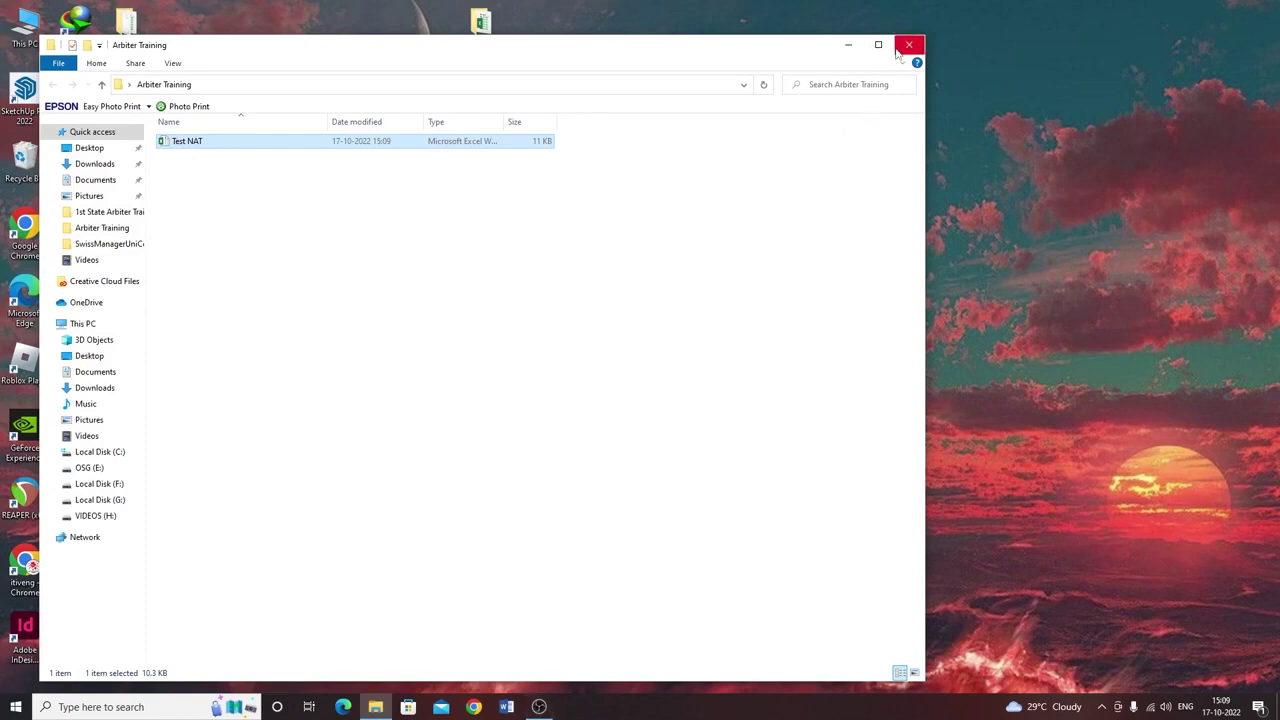
- Launch Swiss-Manager and start a new Swiss System tournament
{"action": "left_click_drag", "start_coordinate": [365, 55], "coordinate": [596, 31]}
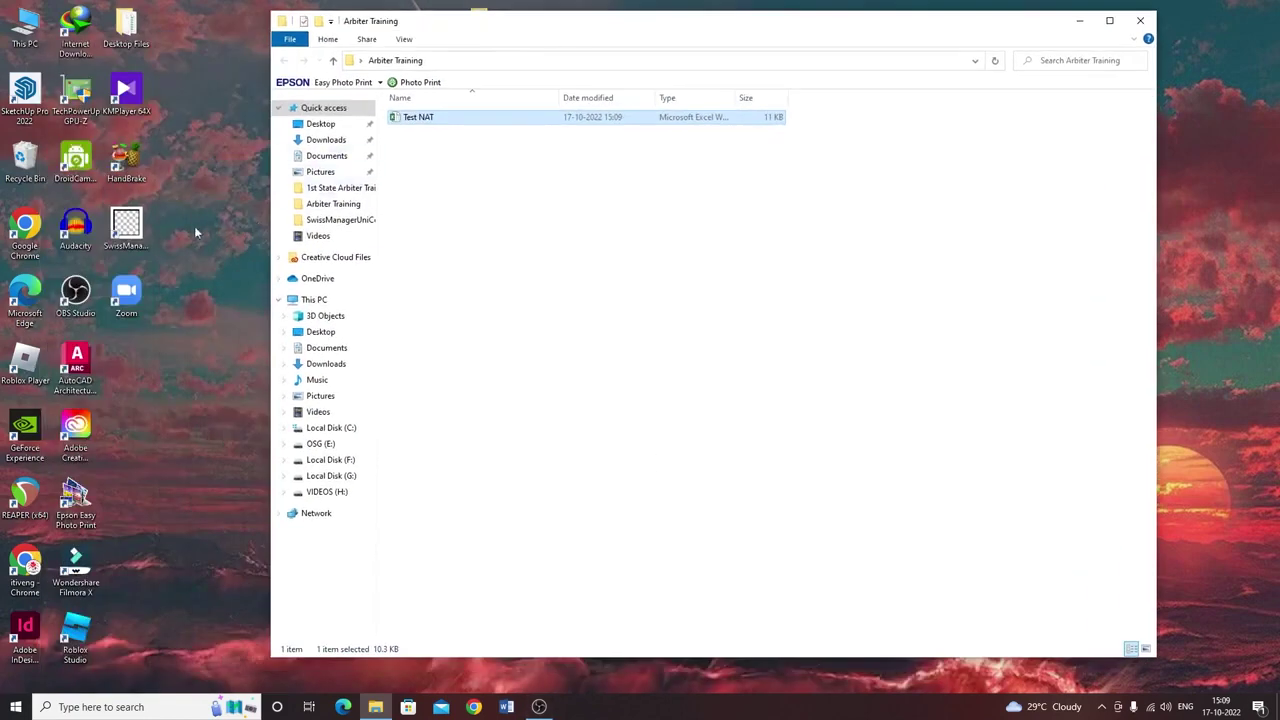
{"action": "left_click", "coordinate": [126, 230]}
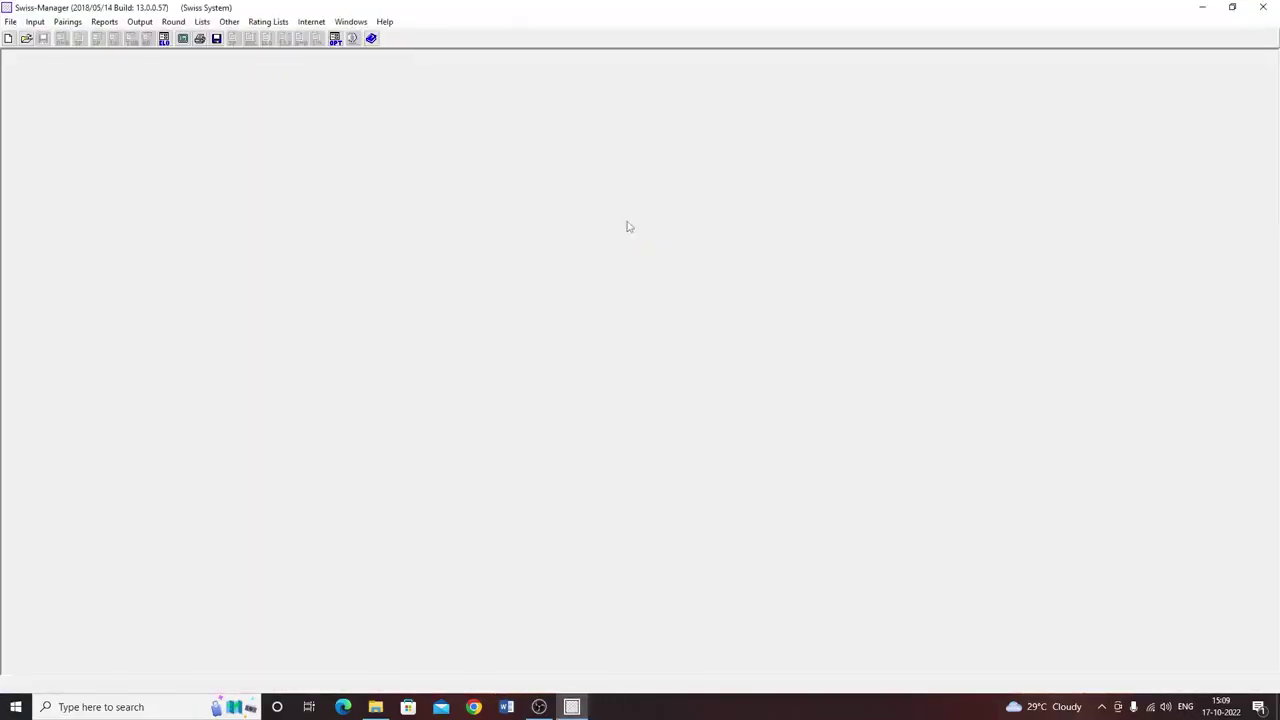
{"action": "left_click", "coordinate": [10, 21]}
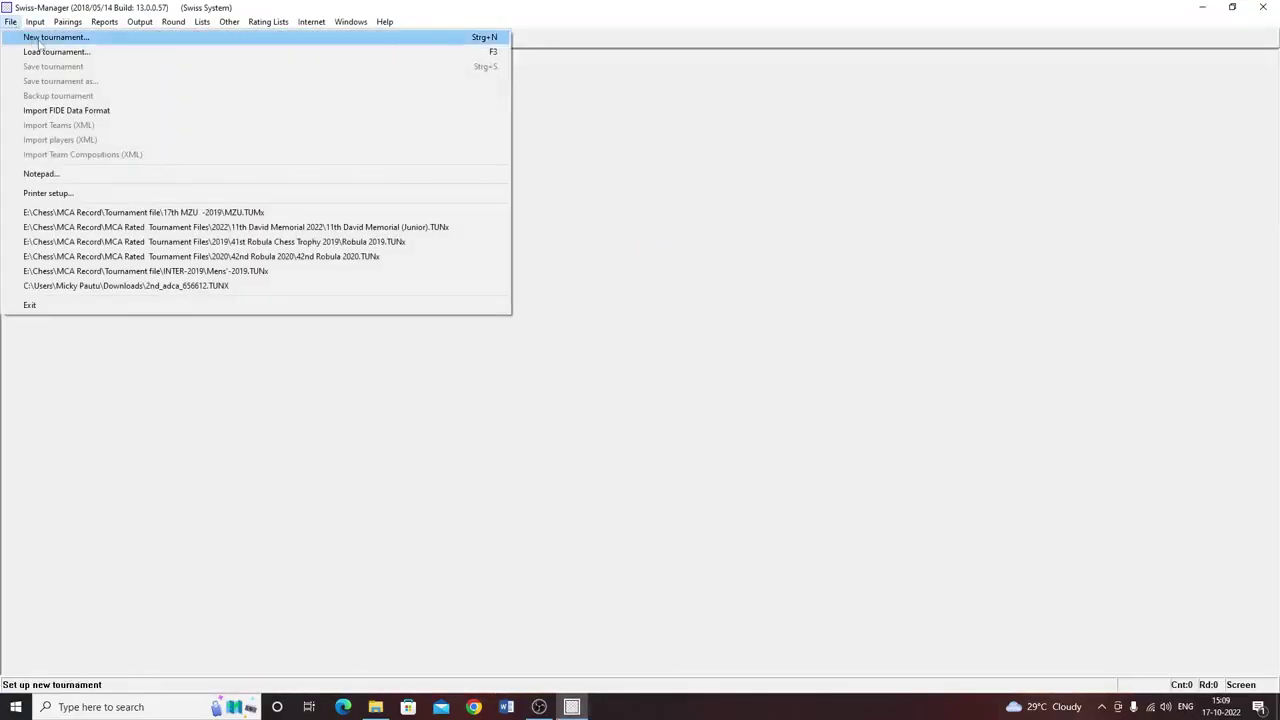
{"action": "left_click", "coordinate": [50, 34]}
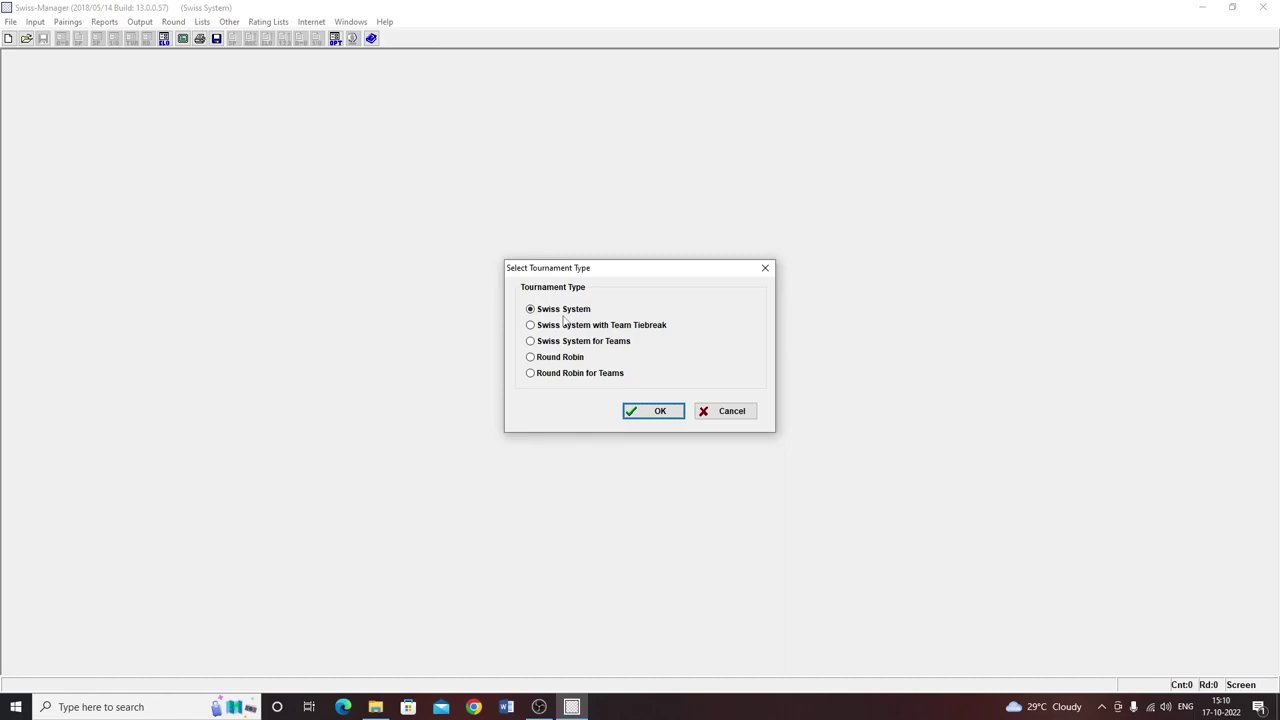
{"action": "left_click", "coordinate": [636, 411]}
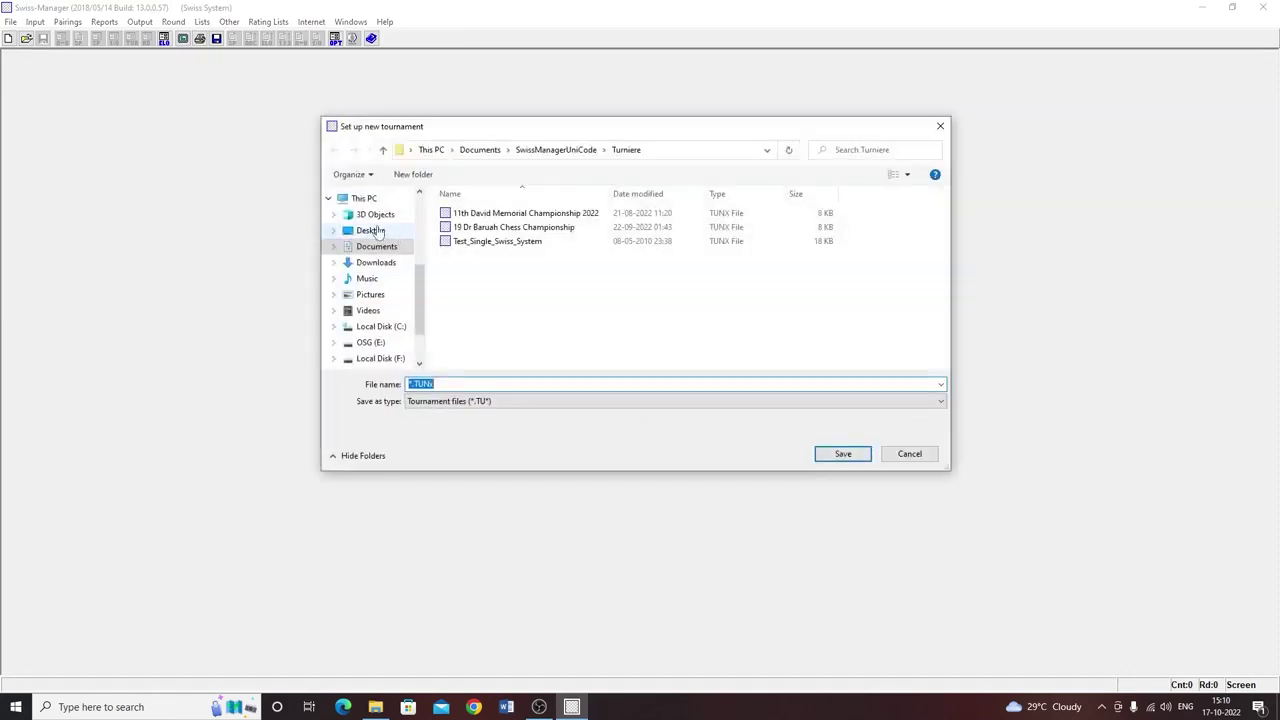
- Save the new tournament file as 'Test' in Desktop > Arbiter Training
{"action": "left_click", "coordinate": [372, 230]}
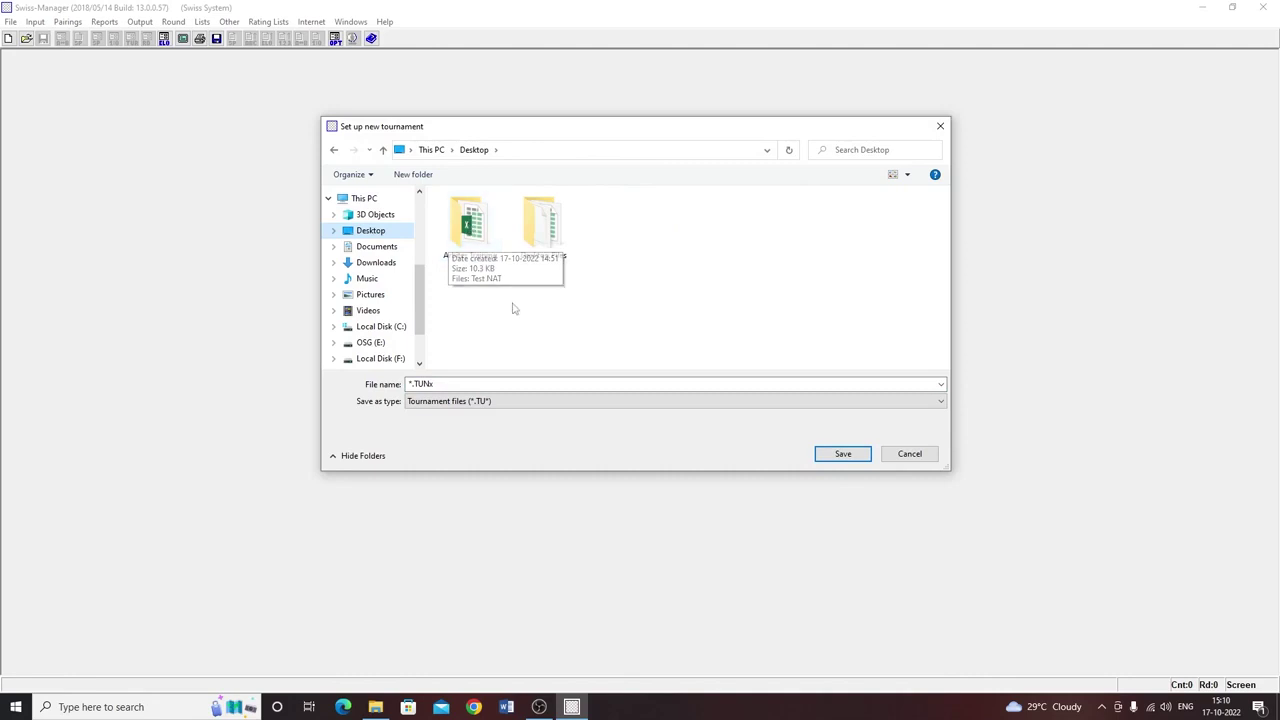
{"action": "double_click", "coordinate": [463, 234]}
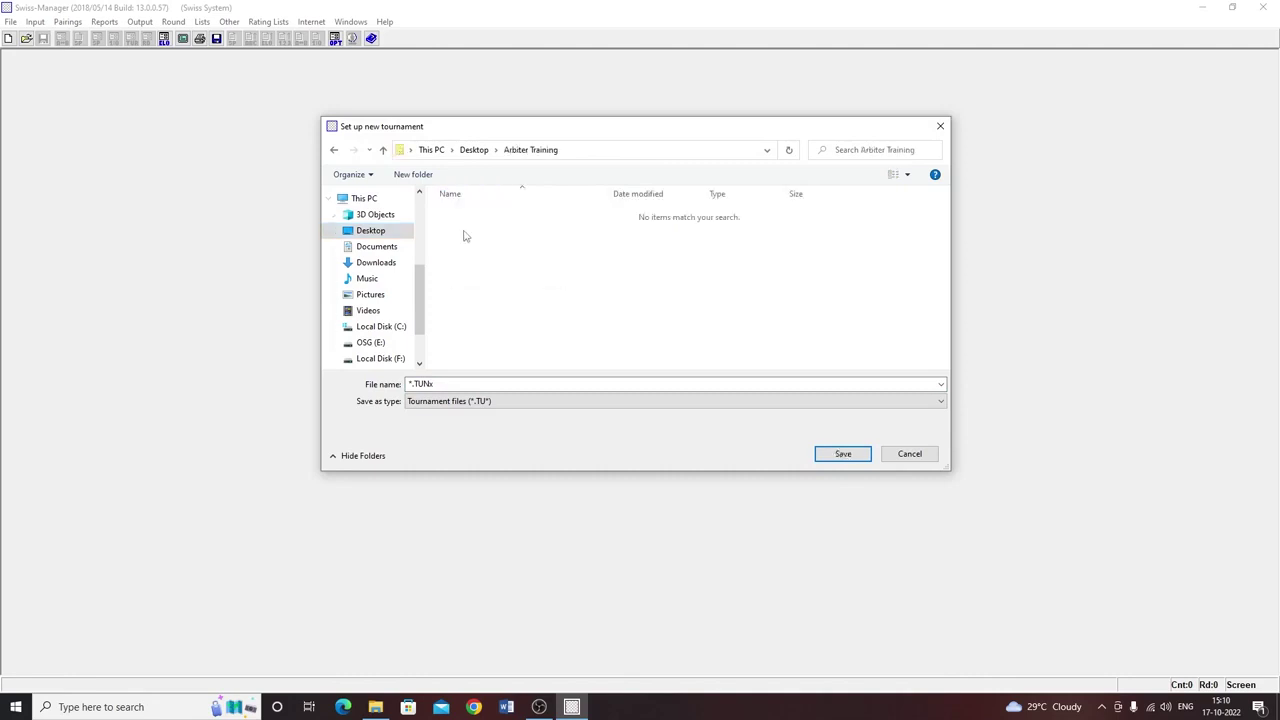
{"action": "left_click", "coordinate": [470, 383]}
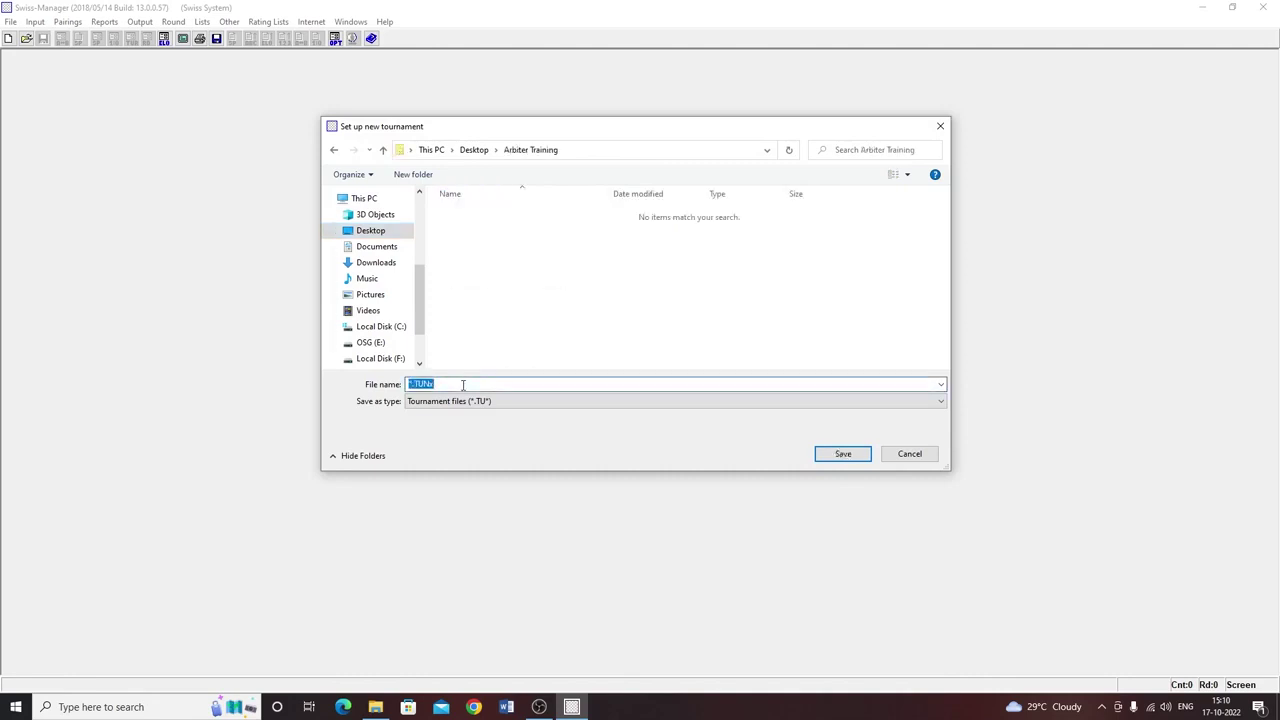
{"action": "type", "text": "Test"}
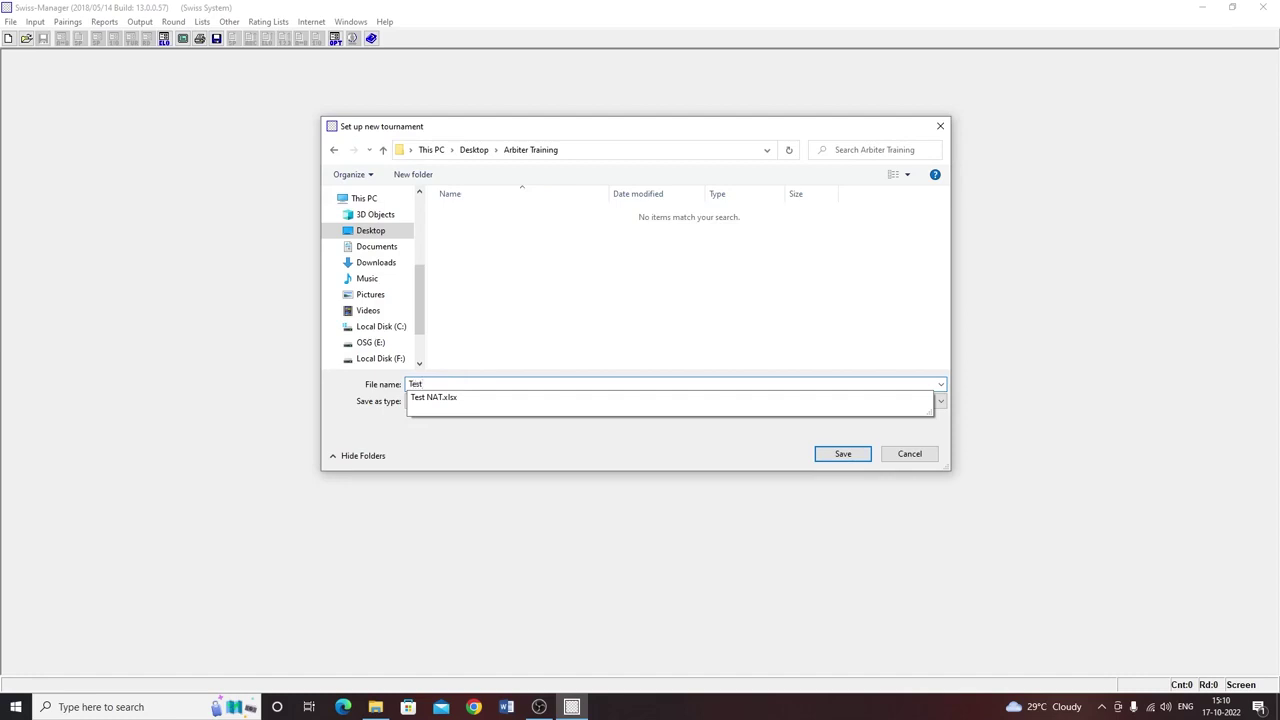
{"action": "left_click", "coordinate": [565, 336]}
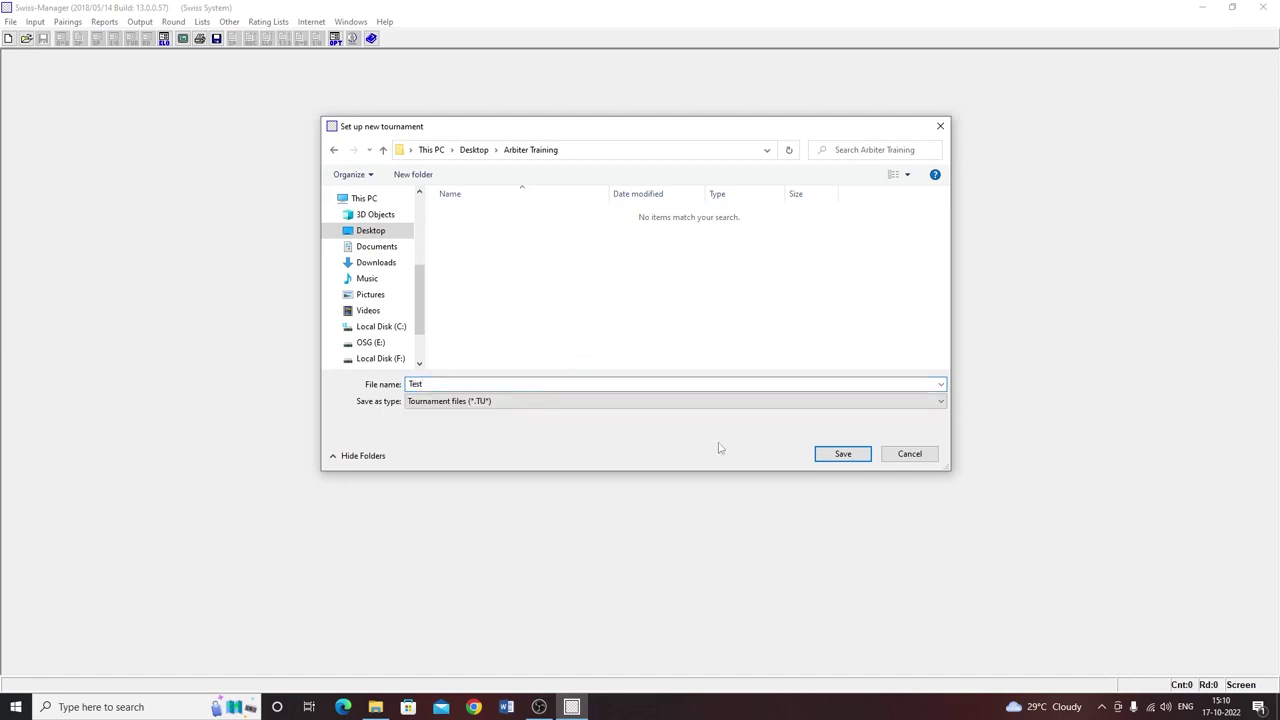
{"action": "left_click", "coordinate": [843, 454]}
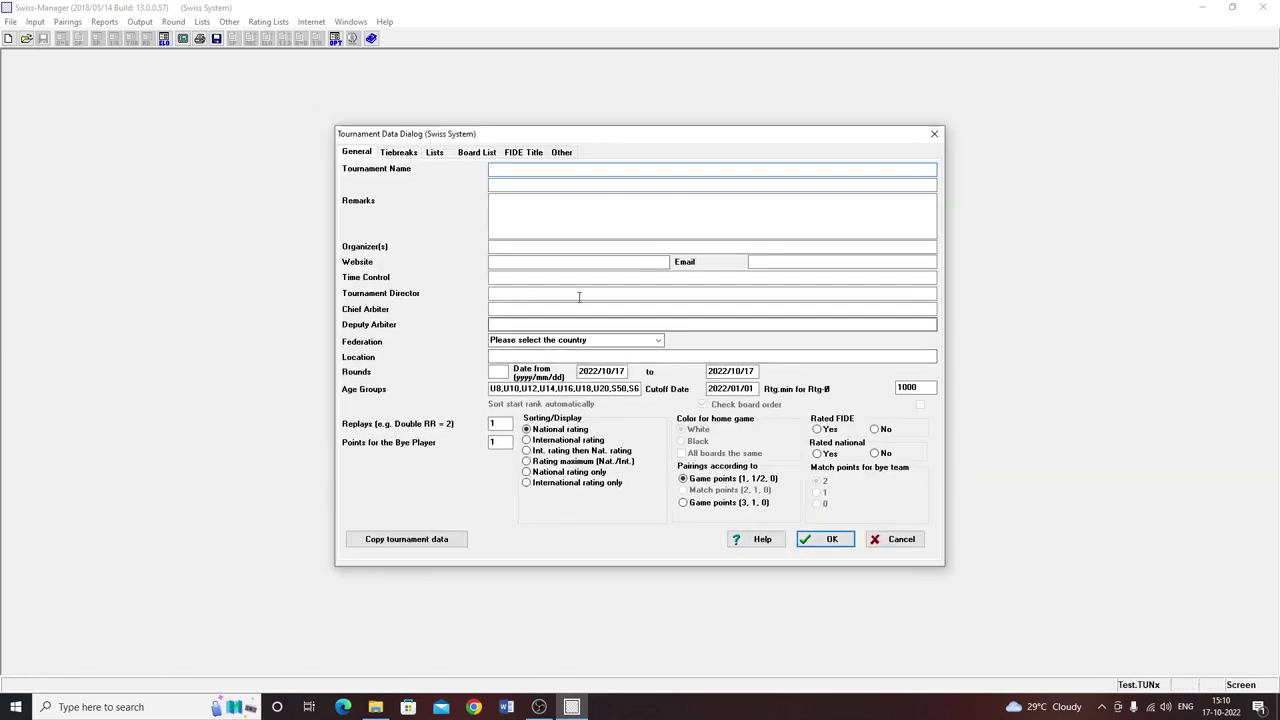
- Enter 'Test Arbiter Tournament' in the Tournament Name field
{"action": "left_click_drag", "start_coordinate": [458, 135], "coordinate": [449, 101]}
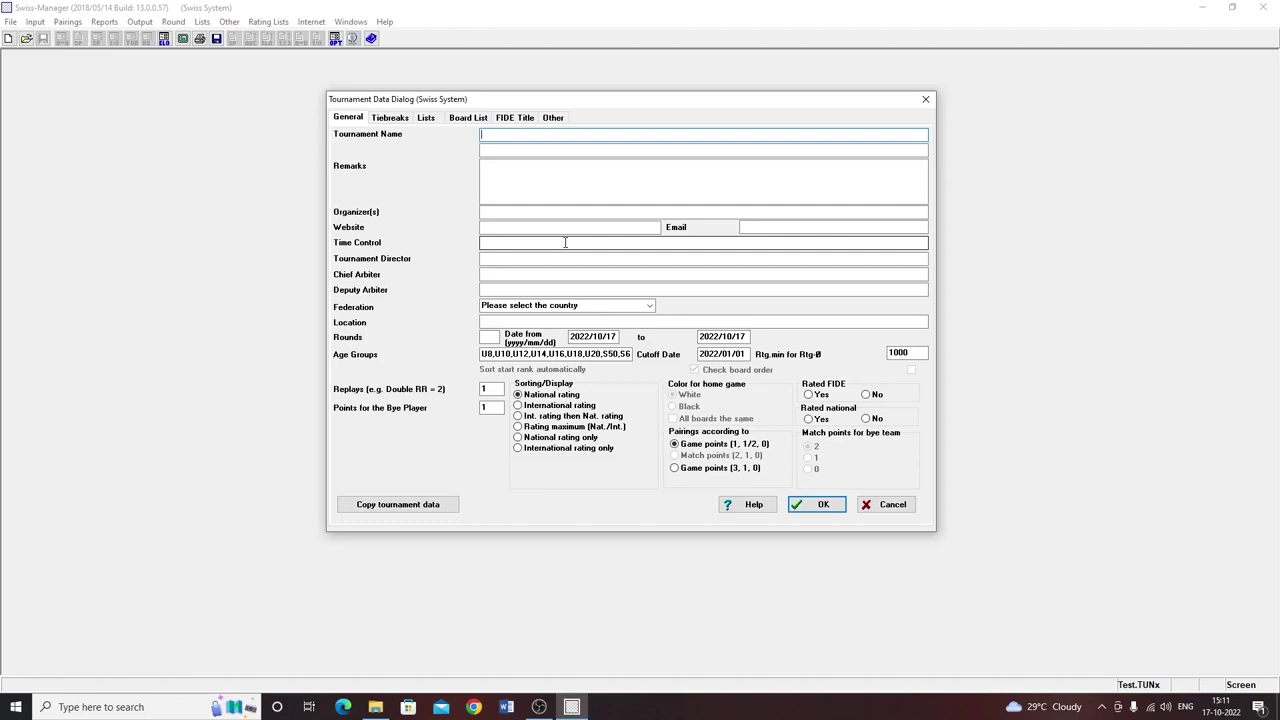
{"action": "type", "text": "Test"}
{"action": "type", "text": " A"}
{"action": "type", "text": "ribt"}
{"action": "key", "text": "BackSpace"}
{"action": "key", "text": "BackSpace"}
{"action": "type", "text": "biter Tournament"}
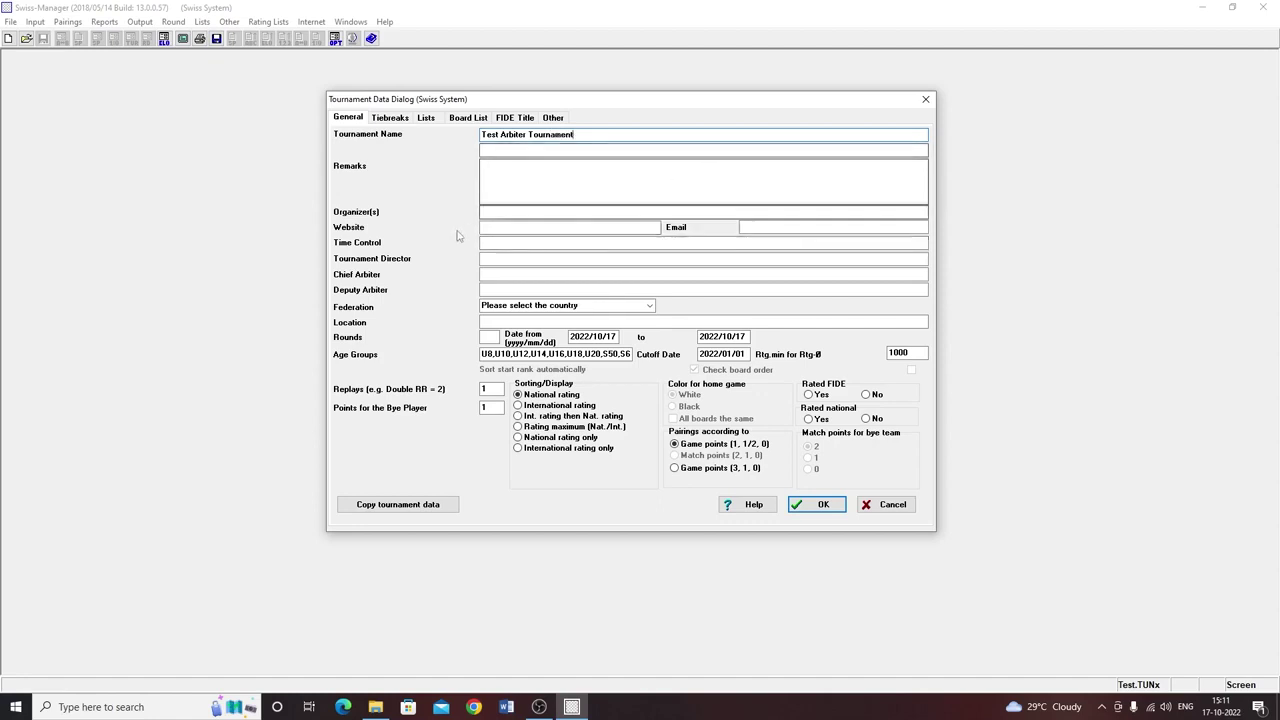
{"action": "left_click", "coordinate": [492, 211]}
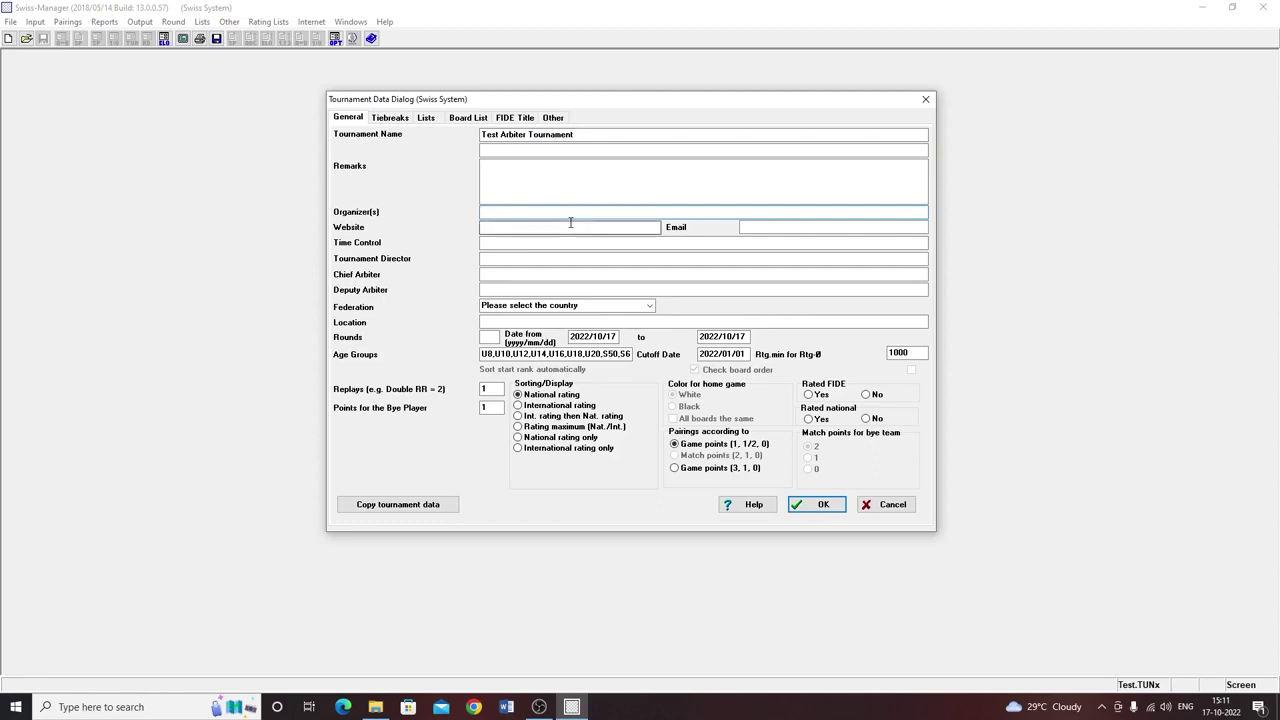
- Set the organizer to MCA and the time control to 15+15
{"action": "type", "text": "MCA"}
{"action": "left_click", "coordinate": [762, 228]}
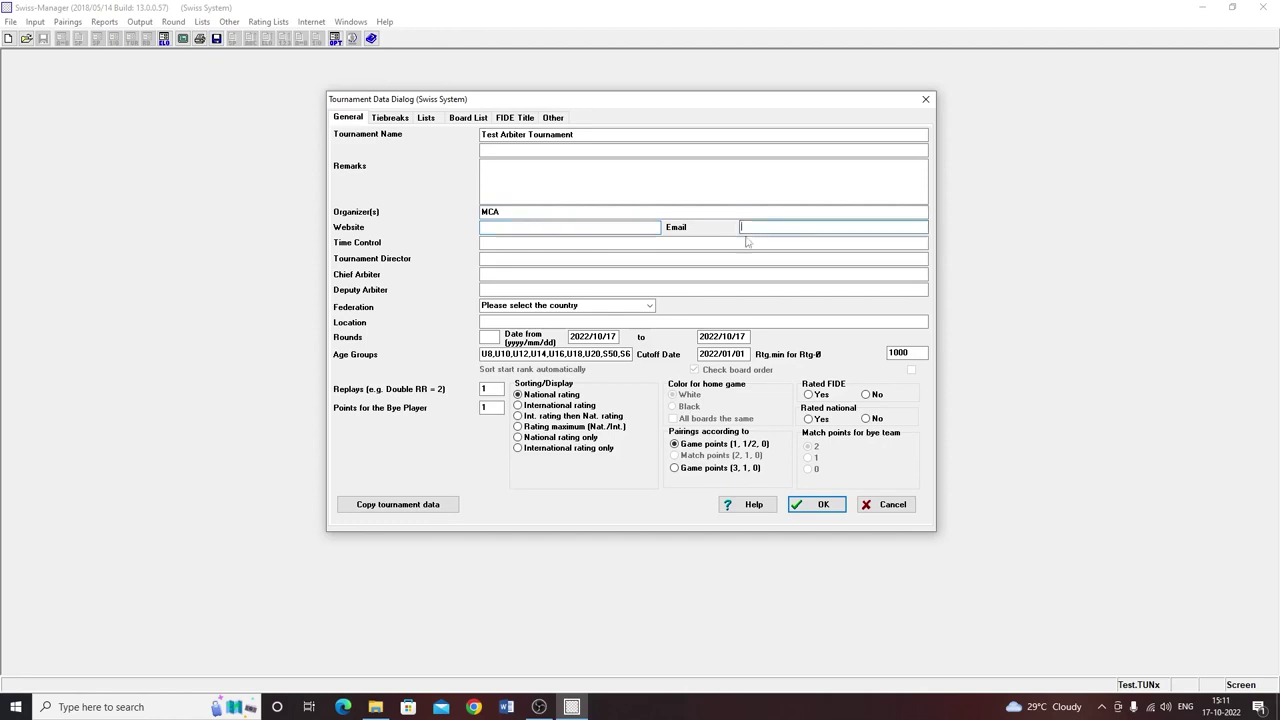
{"action": "left_click", "coordinate": [524, 246]}
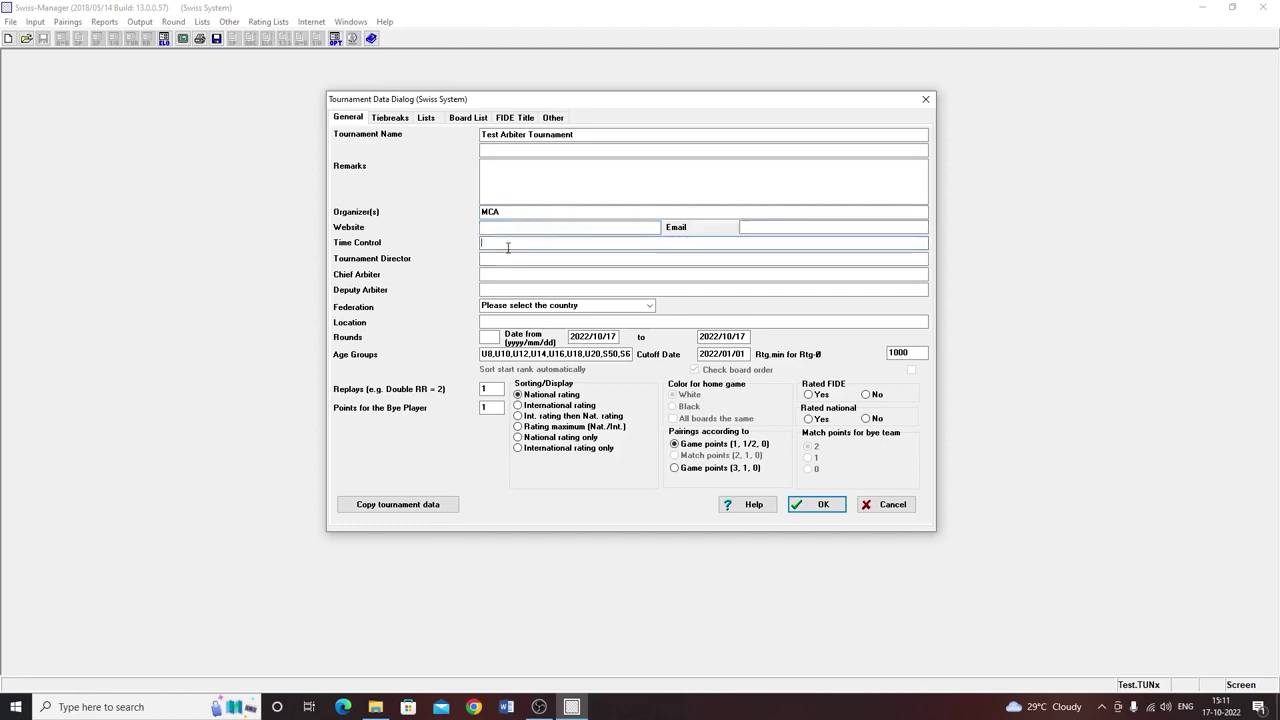
{"action": "type", "text": "15+15"}
- Enter the tournament director, chief arbiter and deputy arbiter names
{"action": "left_click", "coordinate": [490, 259]}
{"action": "type", "text": "Zamtea"}
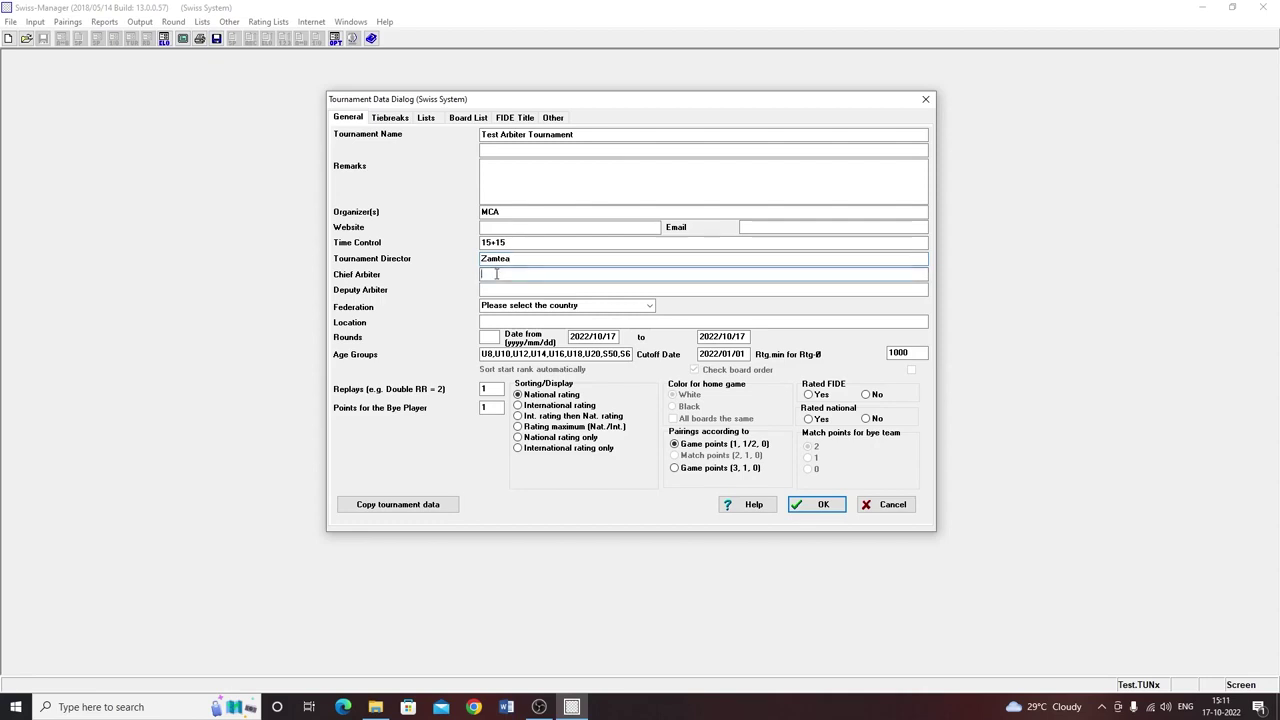
{"action": "type", "text": "Bawihpuia Pa"}
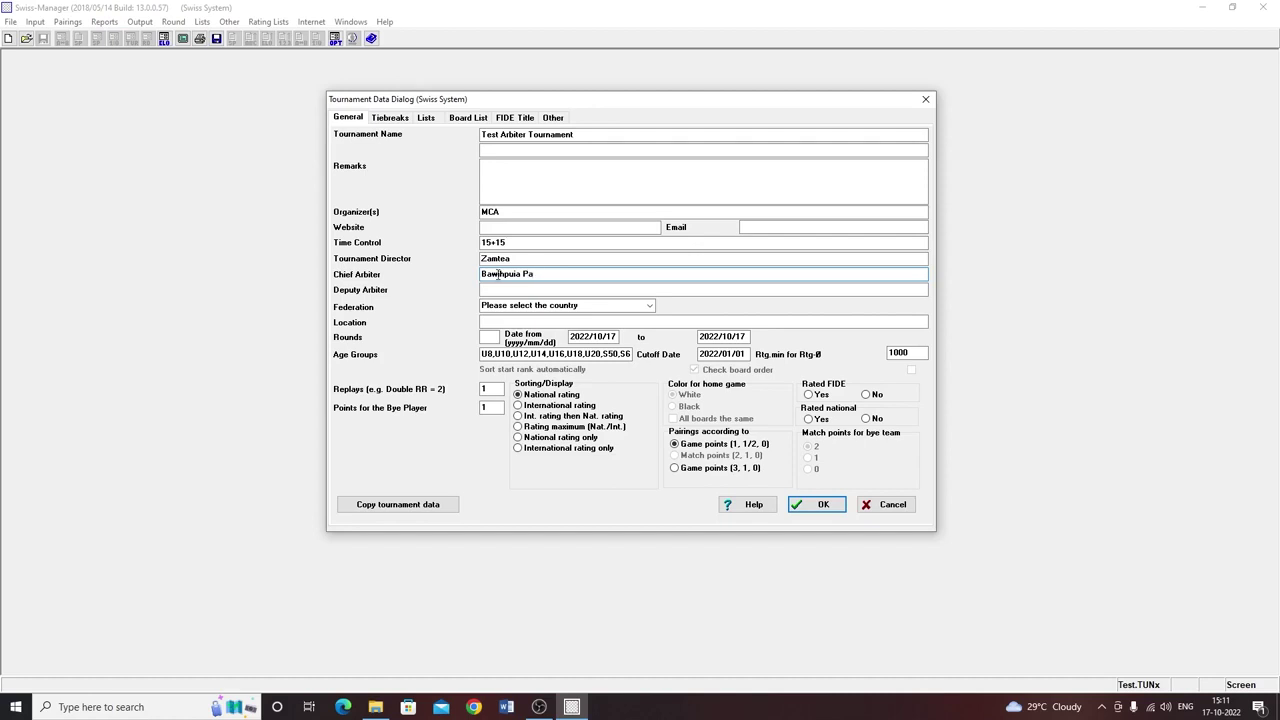
{"action": "left_click", "coordinate": [493, 289]}
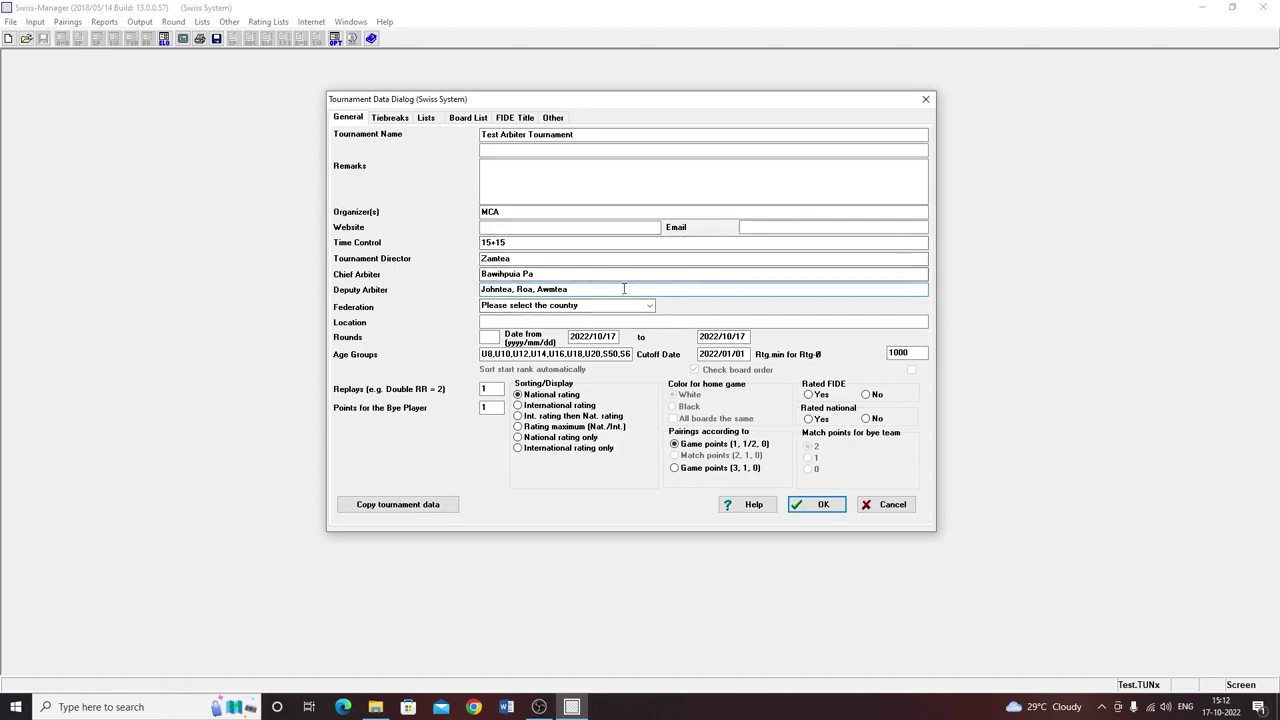
{"action": "key", "text": "Tab"}
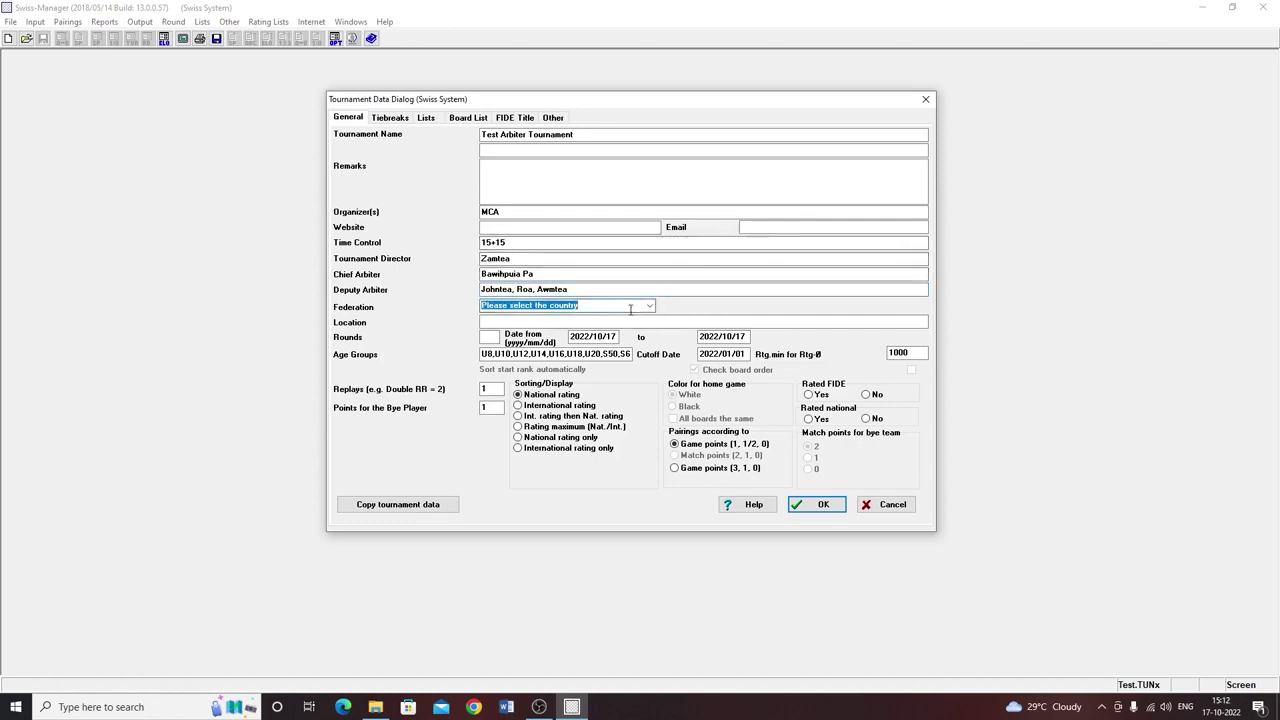
- Set federation India, state Mizoram, location Ramhlun Indoor Stadium, and 5 rounds
{"action": "type", "text": "indIndia"}
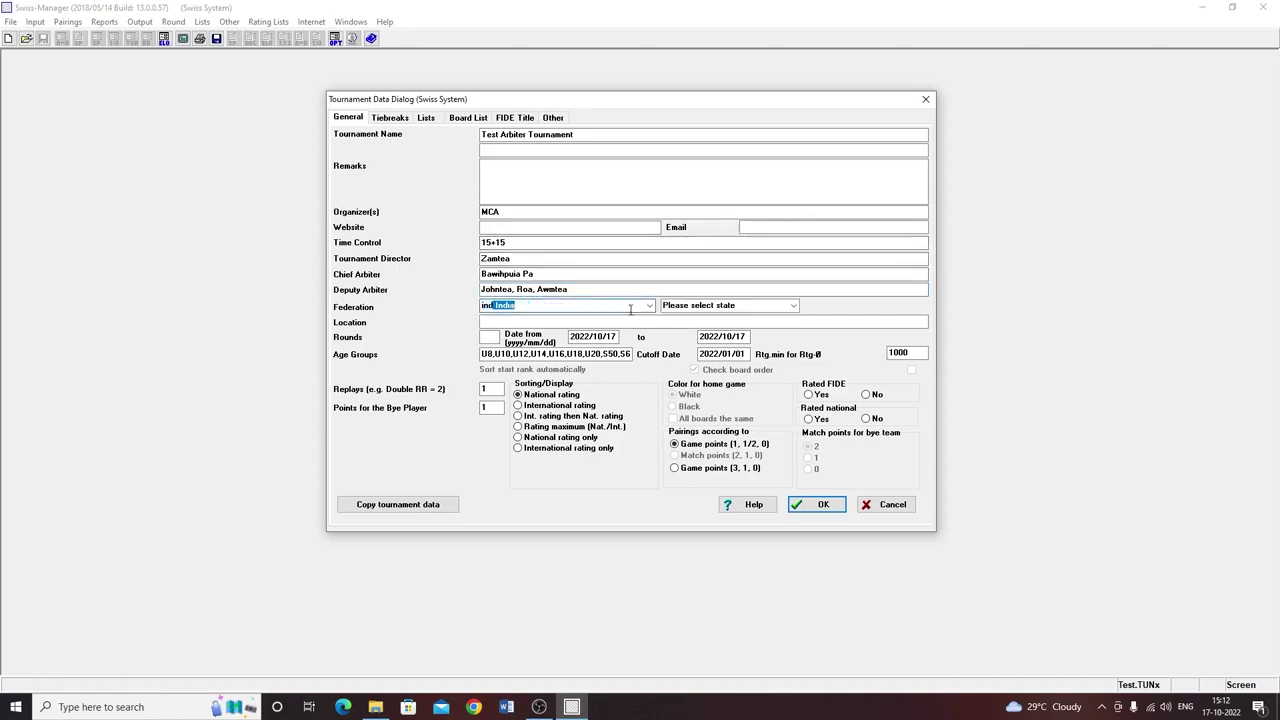
{"action": "key", "text": "Tab"}
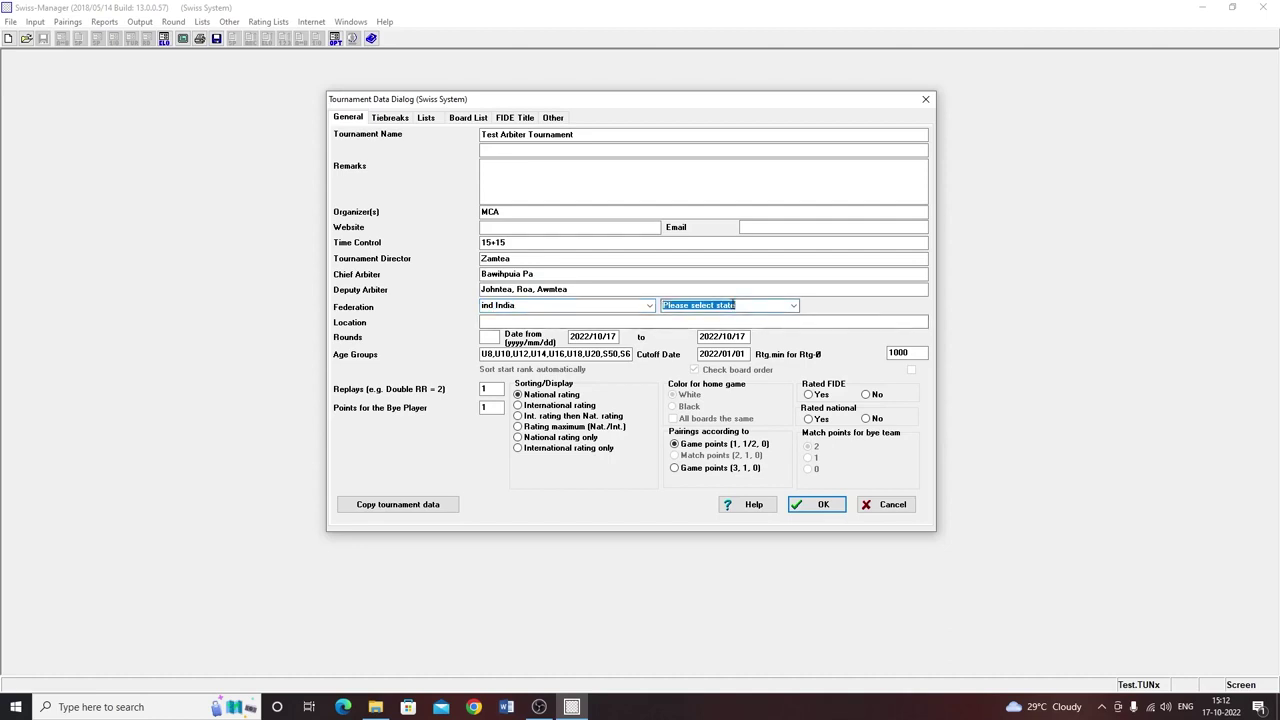
{"action": "type", "text": "mizoram / मिजोरम"}
{"action": "left_click", "coordinate": [518, 321]}
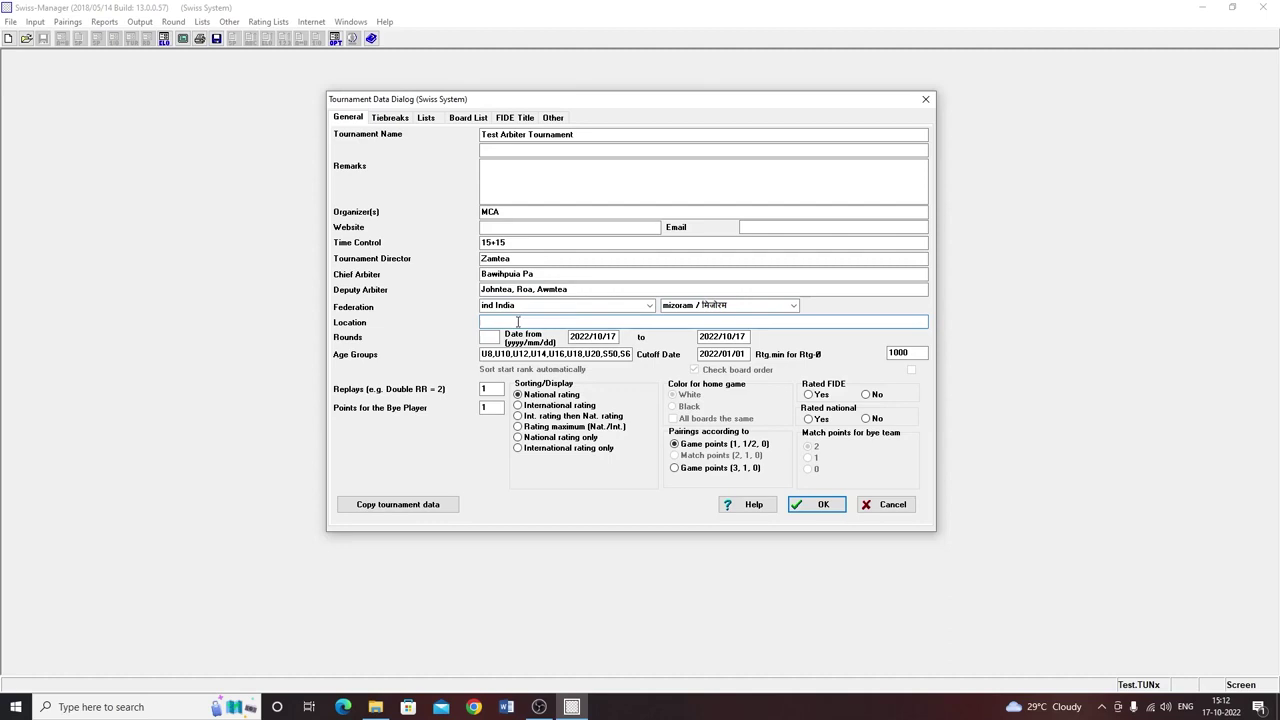
{"action": "type", "text": "Ramhlun Indoor Stadium"}
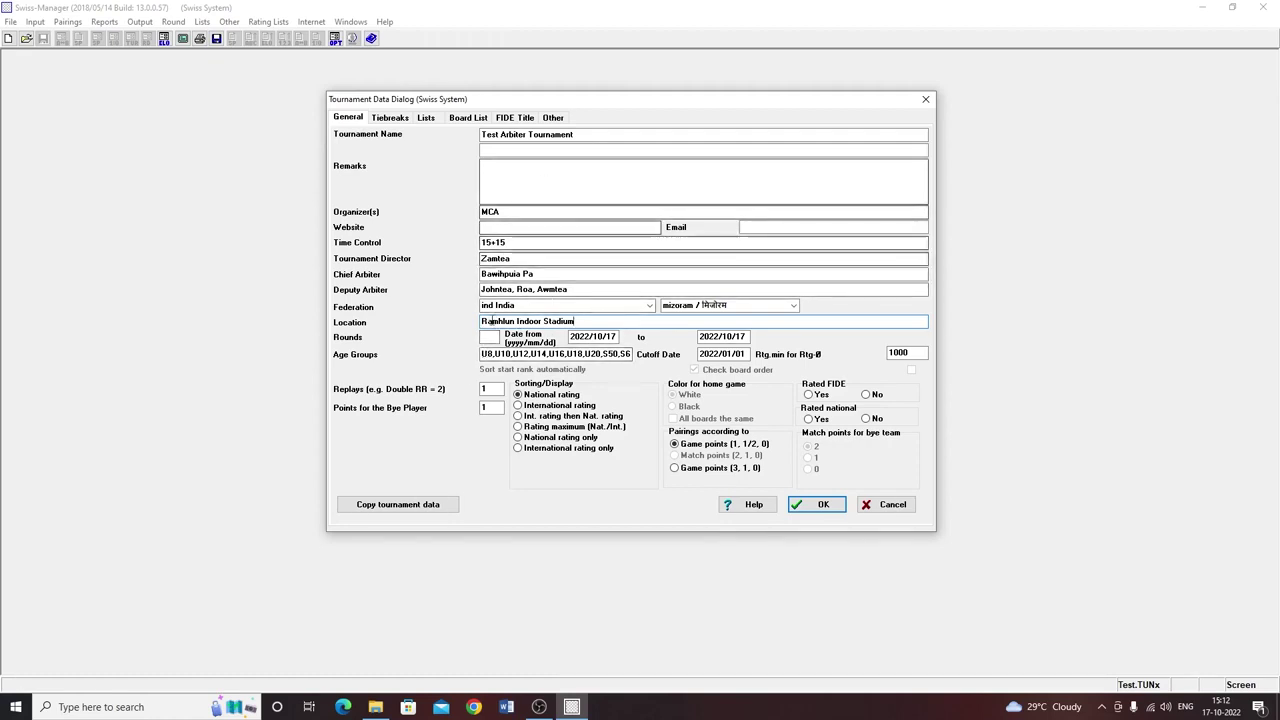
{"action": "key", "text": "Tab"}
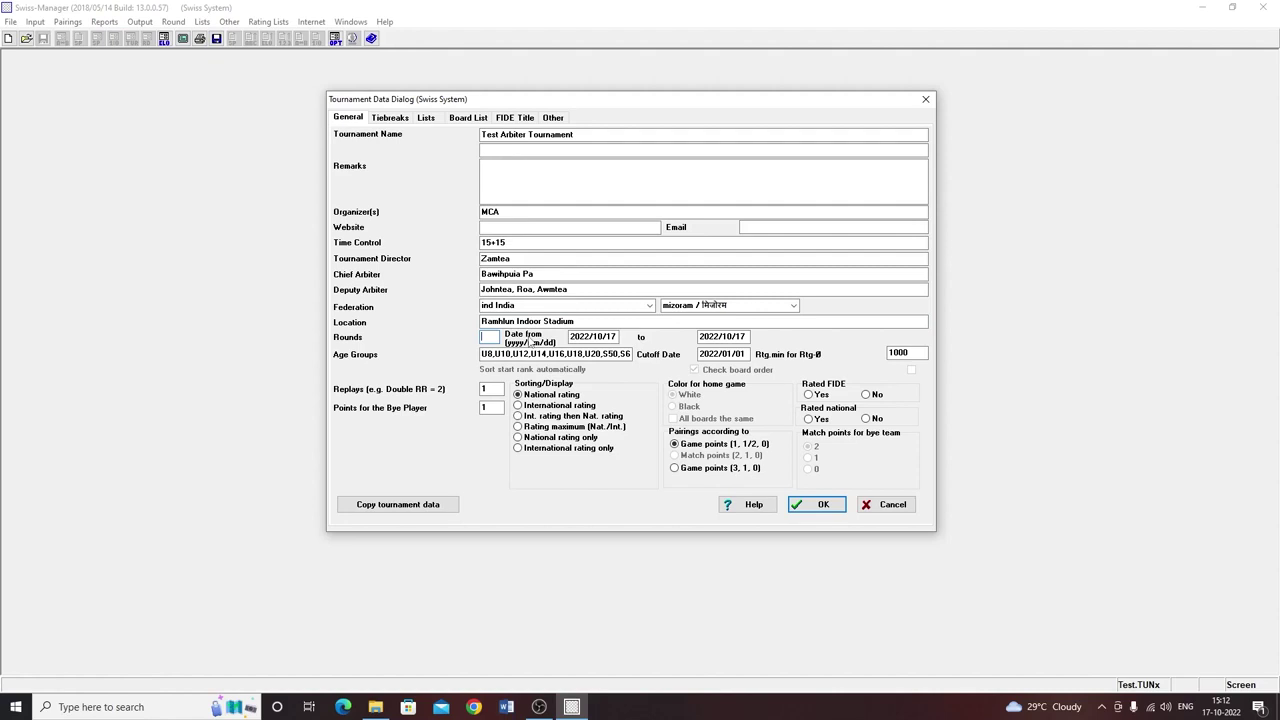
{"action": "type", "text": "5"}
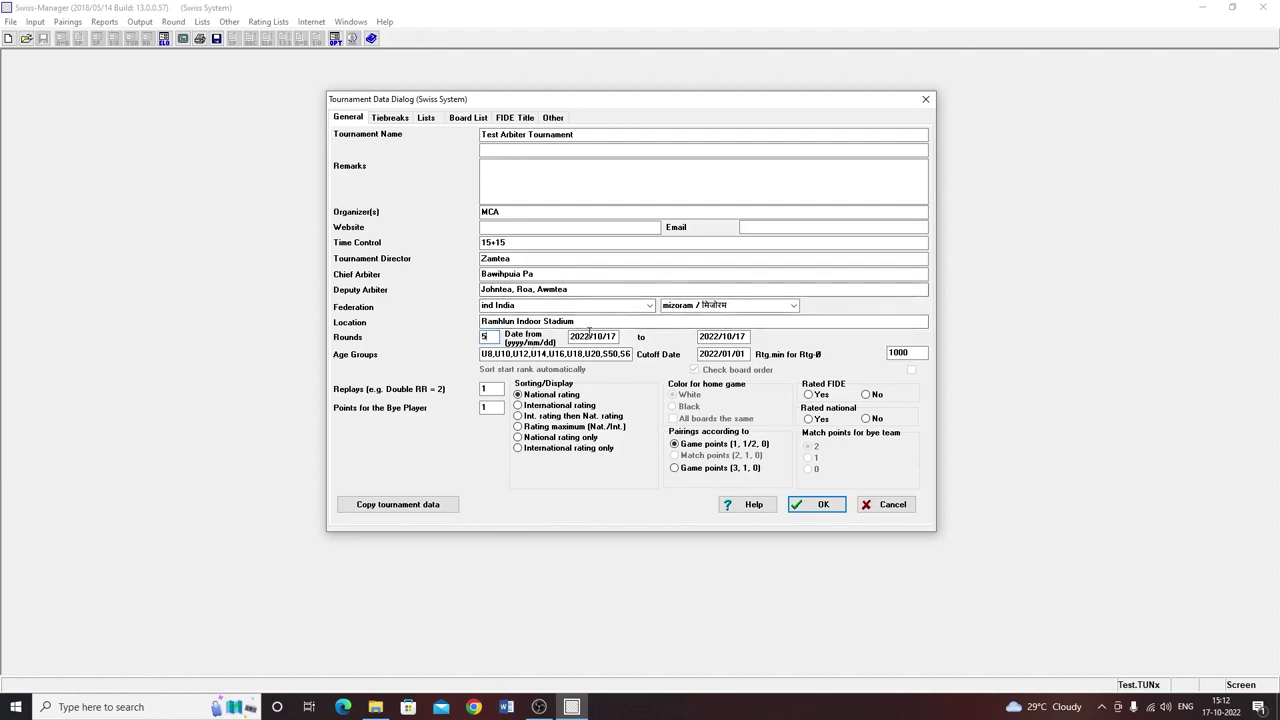
- Check the dates, set bye points to 1, and mark FIDE and national rating No
{"action": "left_click", "coordinate": [596, 337]}
{"action": "left_click", "coordinate": [722, 337]}
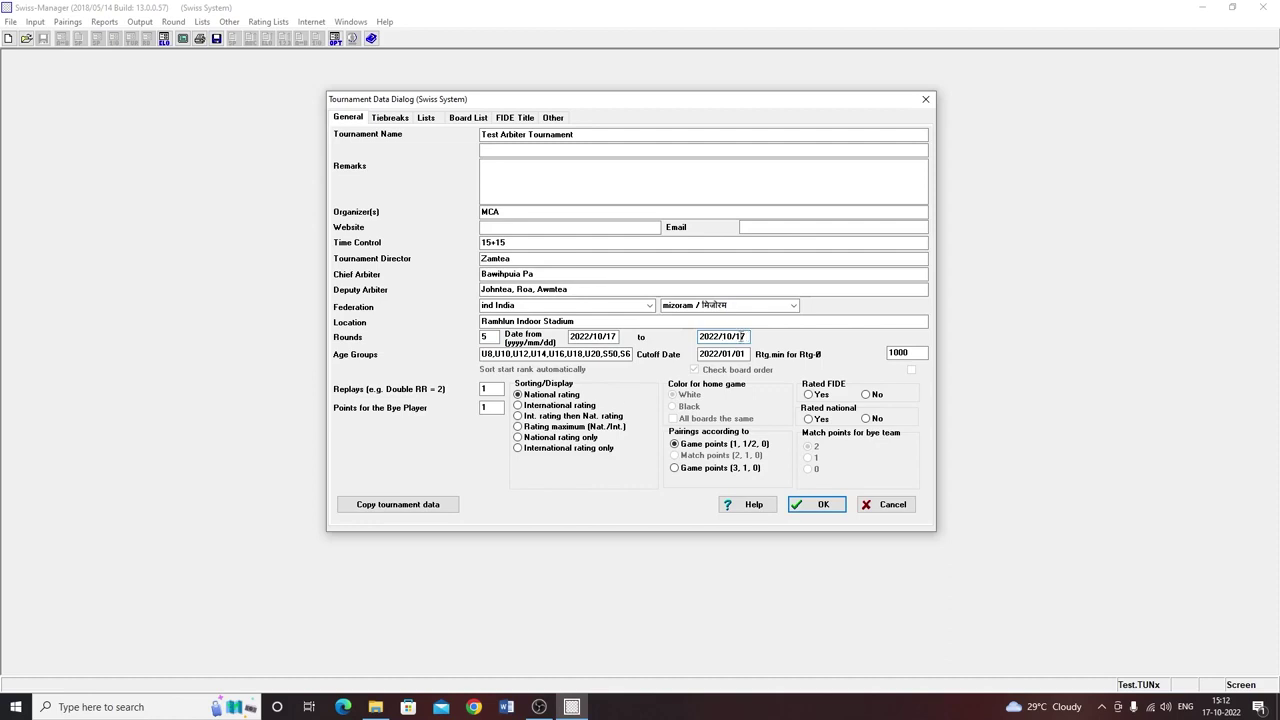
{"action": "left_click", "coordinate": [485, 409]}
{"action": "double_click", "coordinate": [485, 408]}
{"action": "type", "text": "1"}
{"action": "left_click", "coordinate": [866, 395]}
{"action": "left_click", "coordinate": [867, 419]}
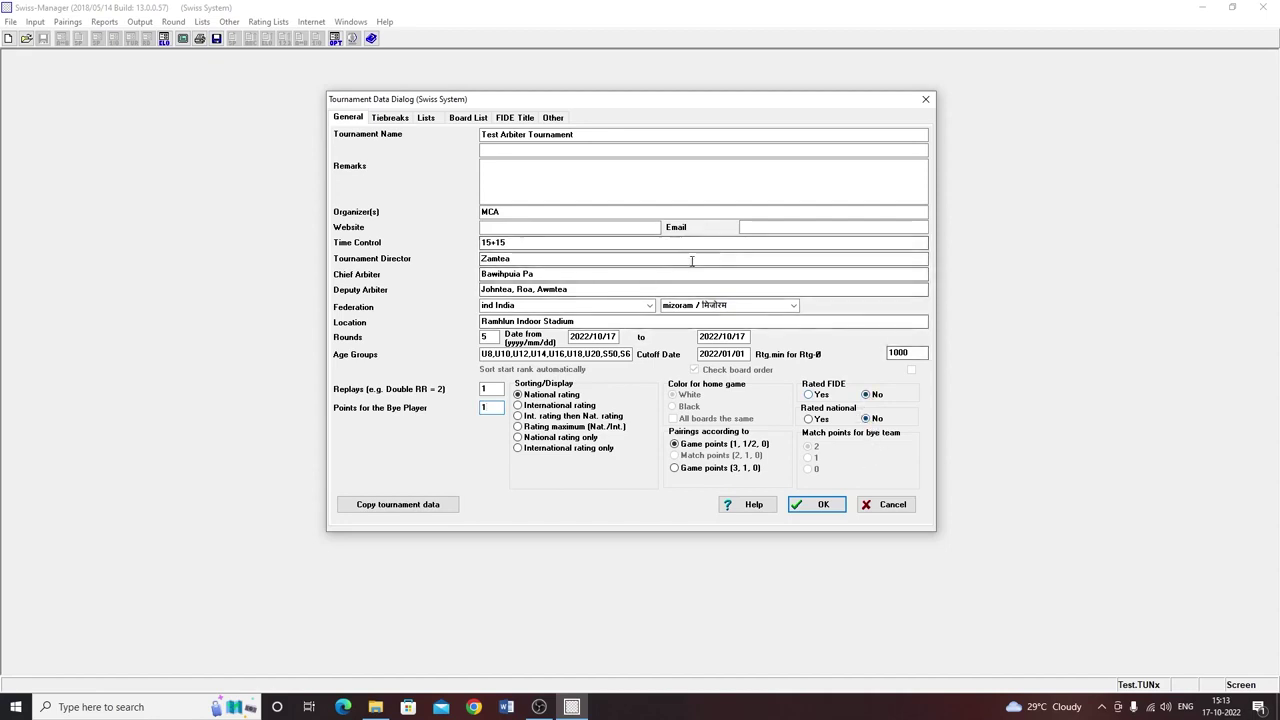
- Reorder tiebreaks: Direct encounter, Buchholz, Buchholz, Sonneborn-Berger, Greater number of victories
{"action": "left_click", "coordinate": [390, 118]}
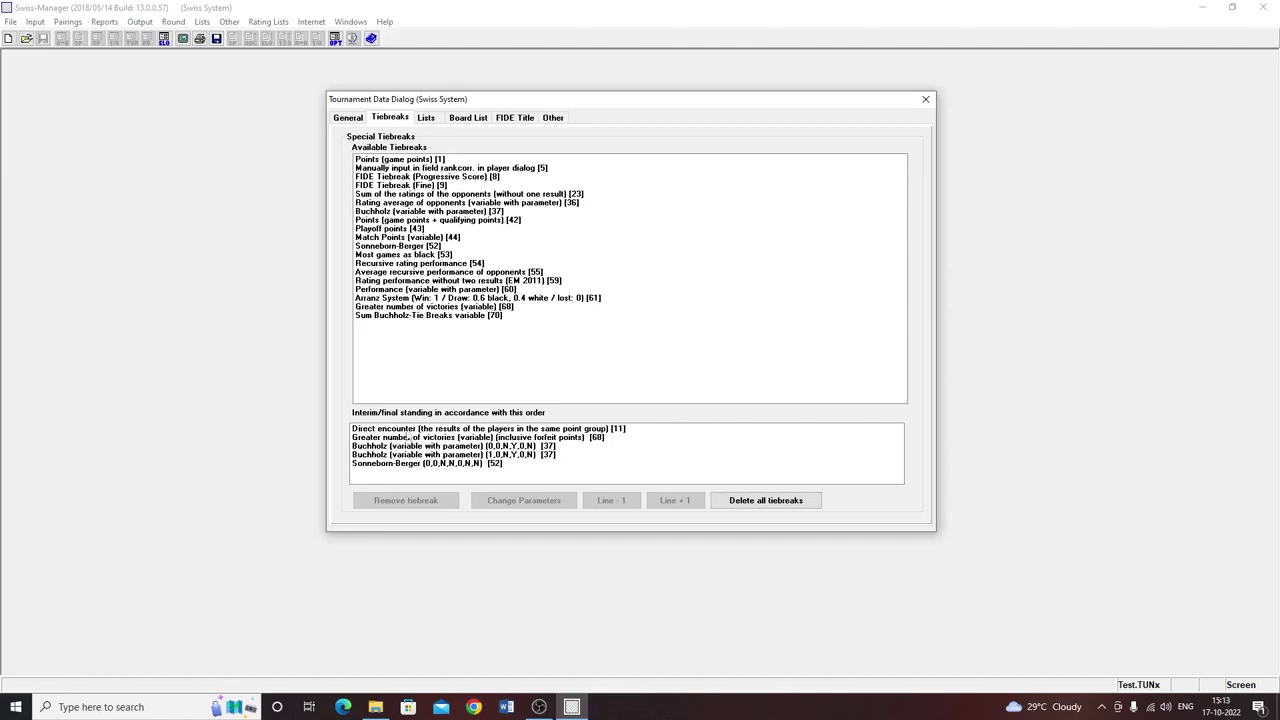
{"action": "left_click", "coordinate": [409, 431]}
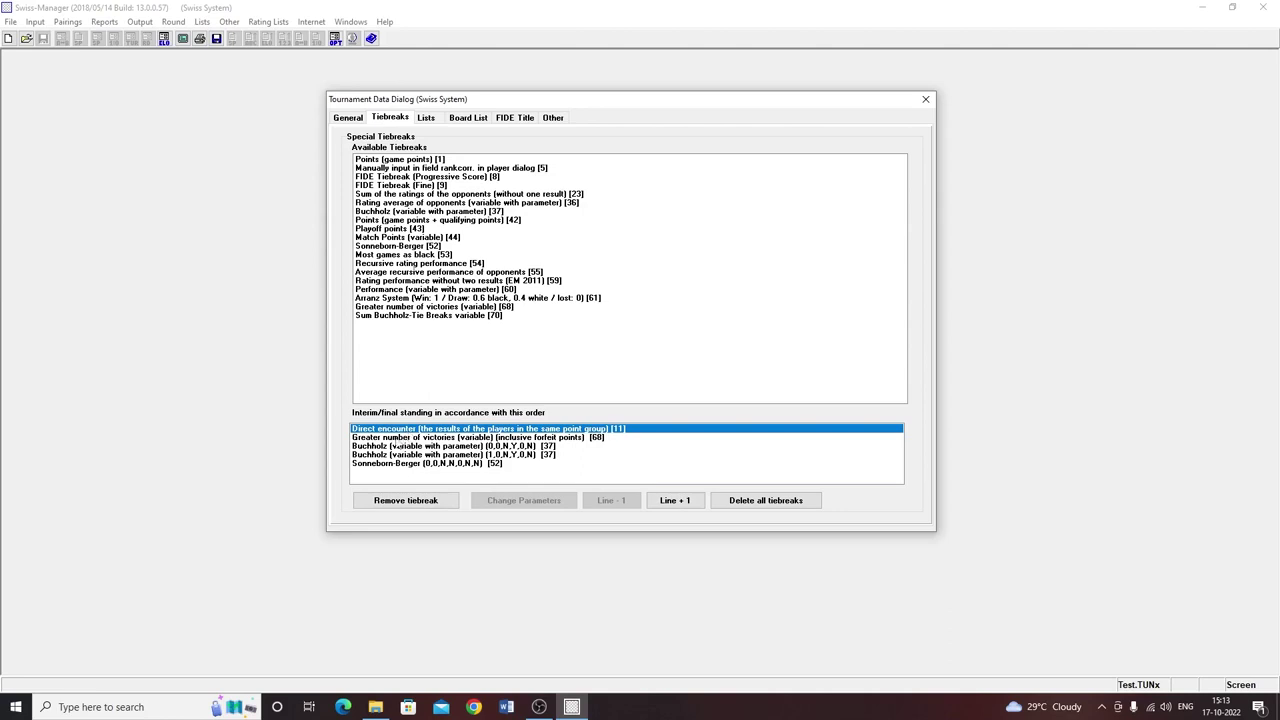
{"action": "left_click", "coordinate": [395, 438]}
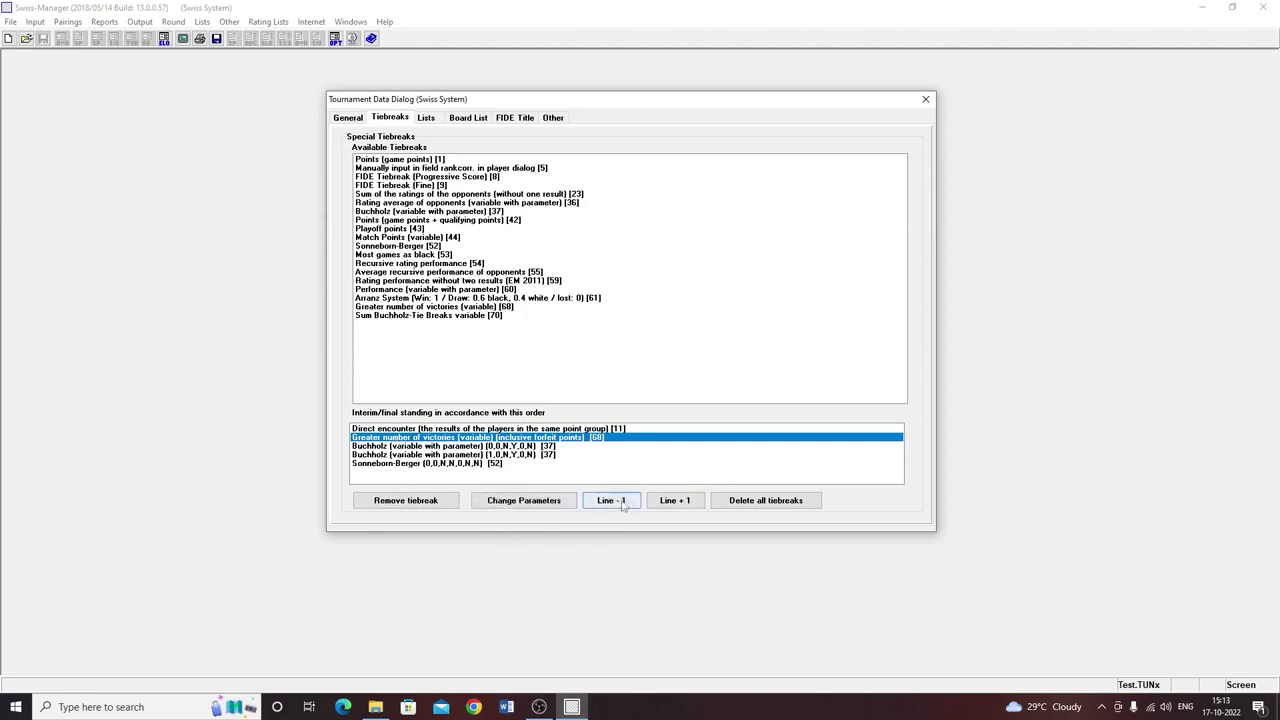
{"action": "left_click", "coordinate": [675, 502]}
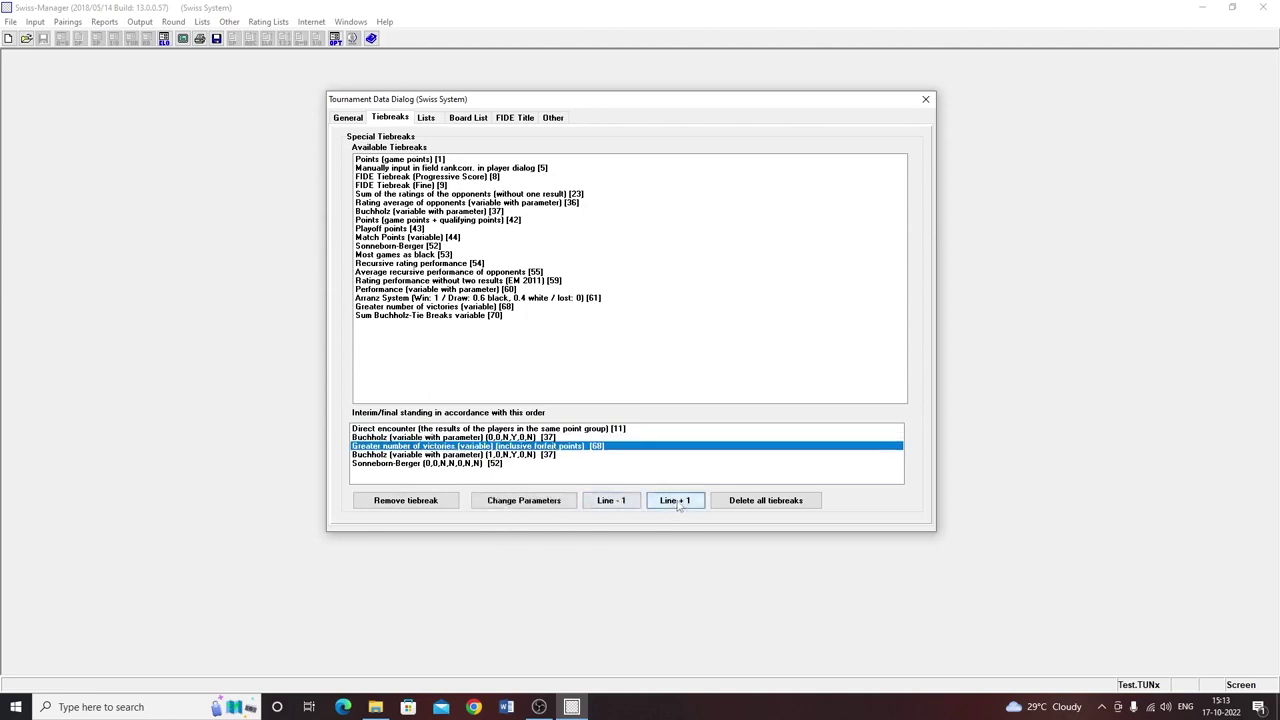
{"action": "left_click", "coordinate": [675, 502]}
{"action": "left_click", "coordinate": [676, 503]}
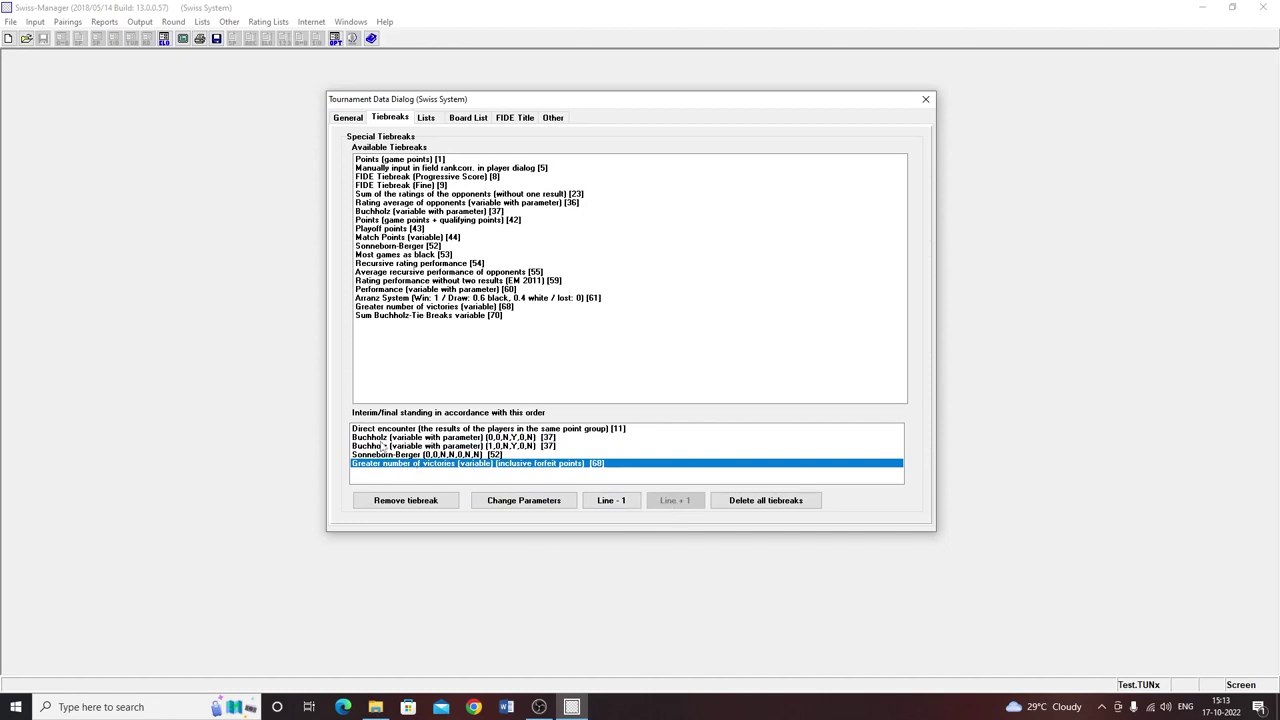
{"action": "left_click", "coordinate": [389, 438]}
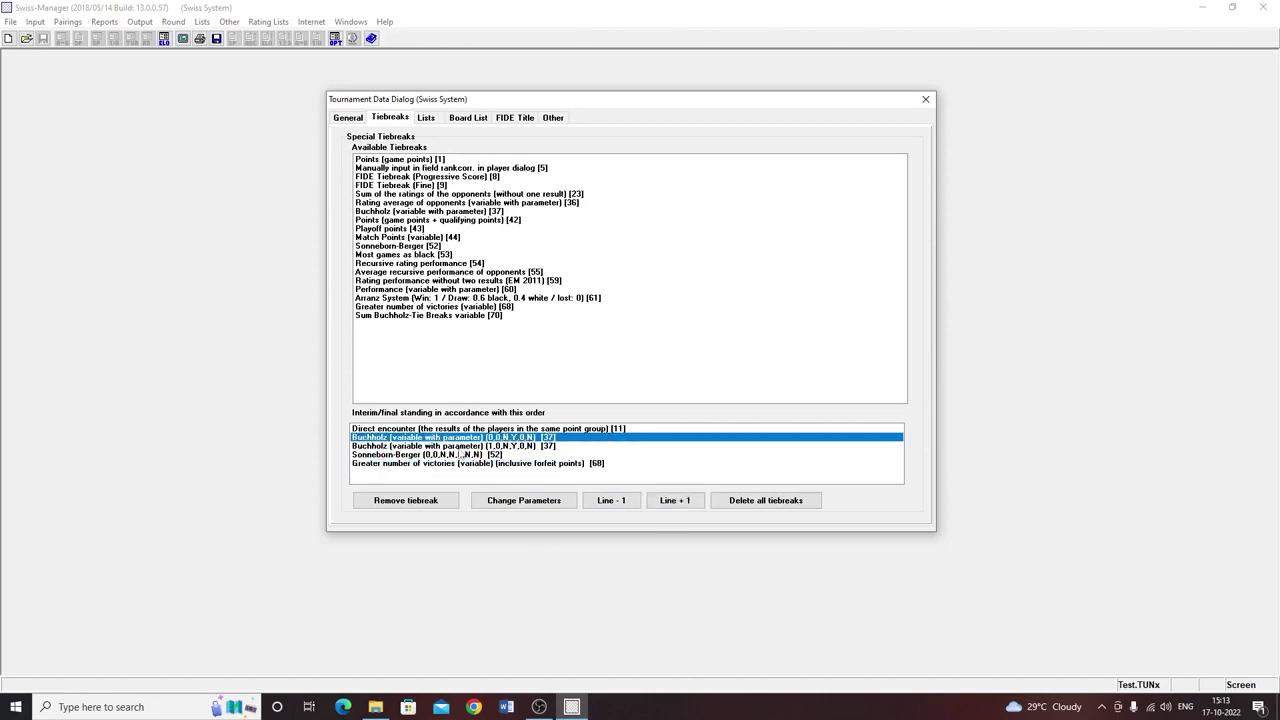
{"action": "left_click", "coordinate": [470, 446]}
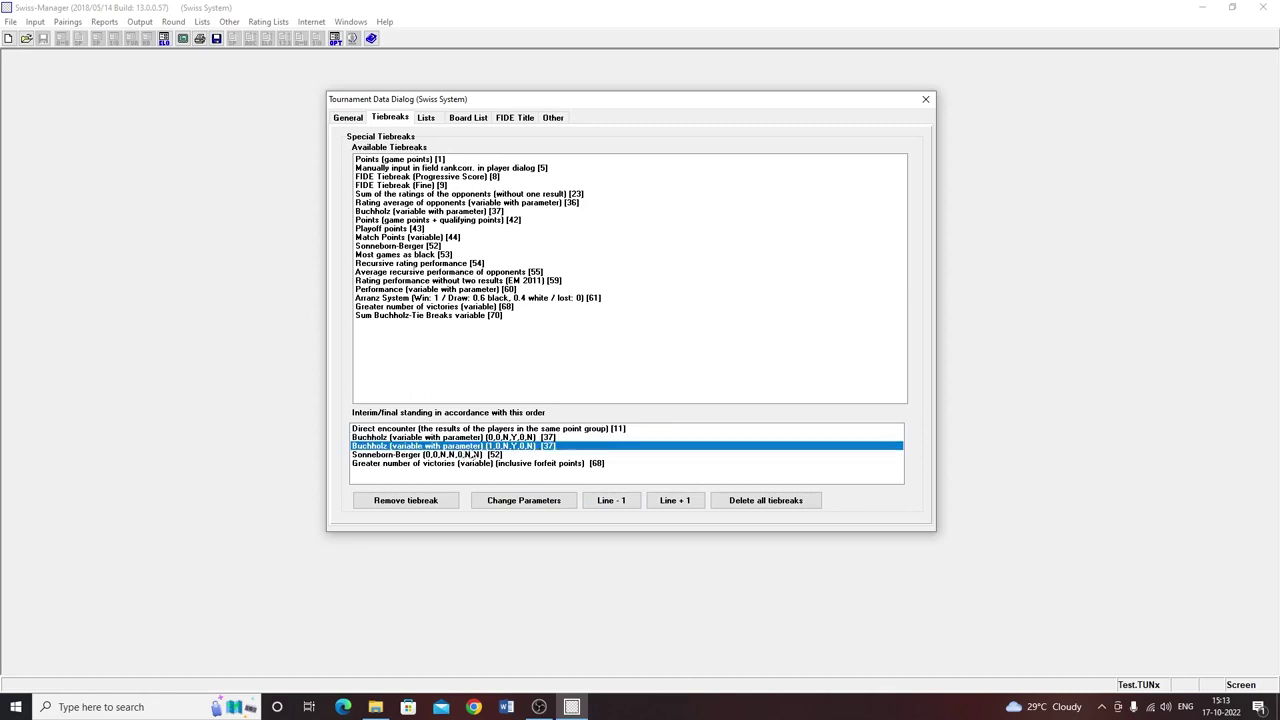
{"action": "left_click", "coordinate": [607, 501]}
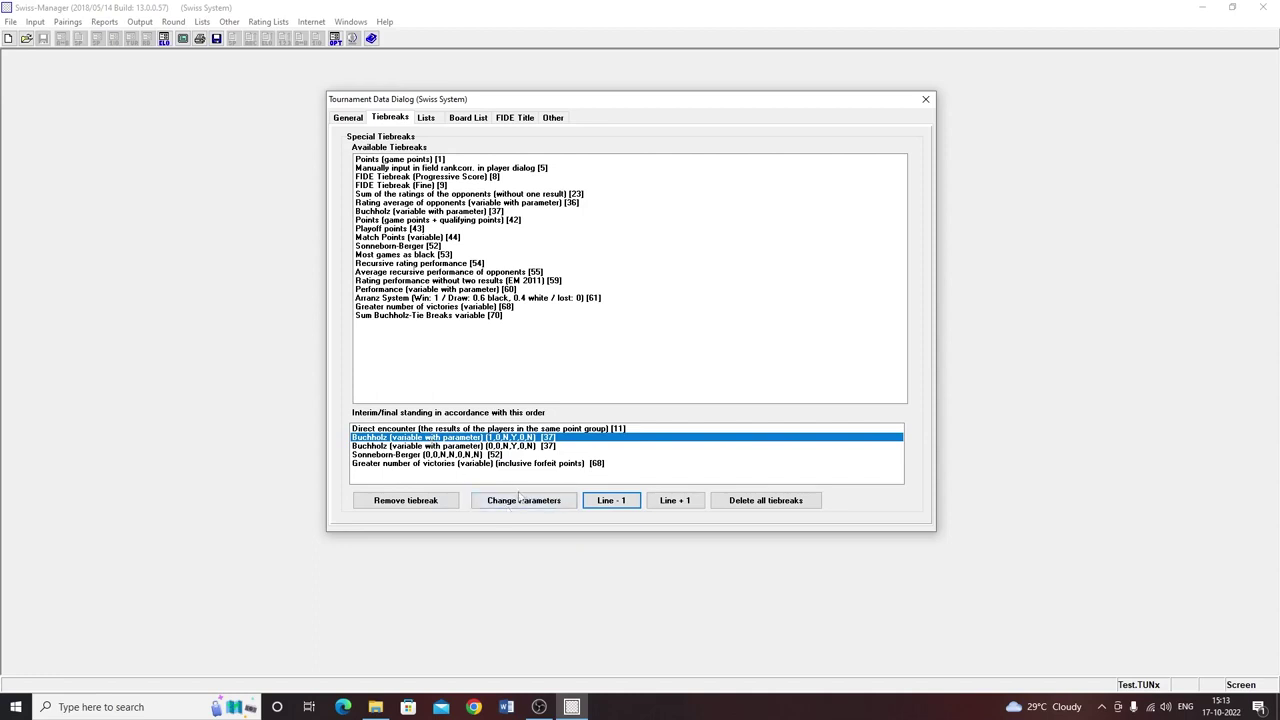
- Make the first Buchholz tiebreak drop the two worst results
{"action": "left_click", "coordinate": [522, 503]}
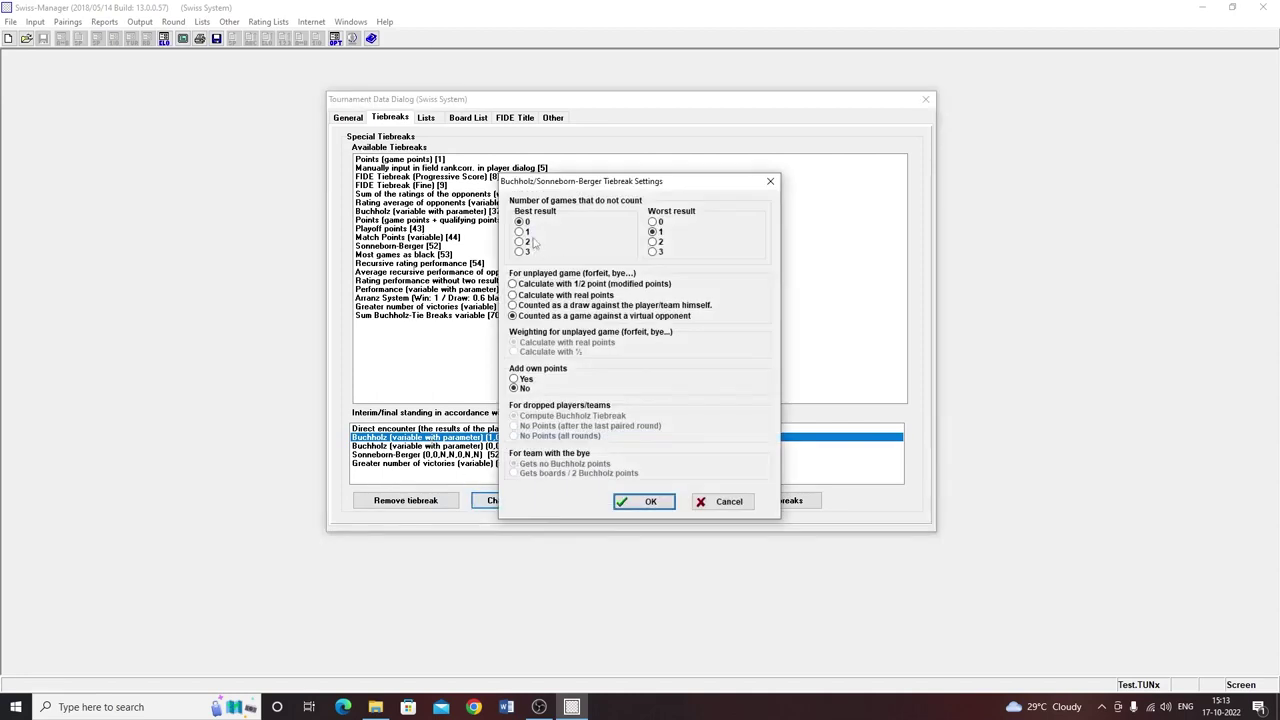
{"action": "left_click", "coordinate": [652, 242]}
{"action": "left_click", "coordinate": [650, 501]}
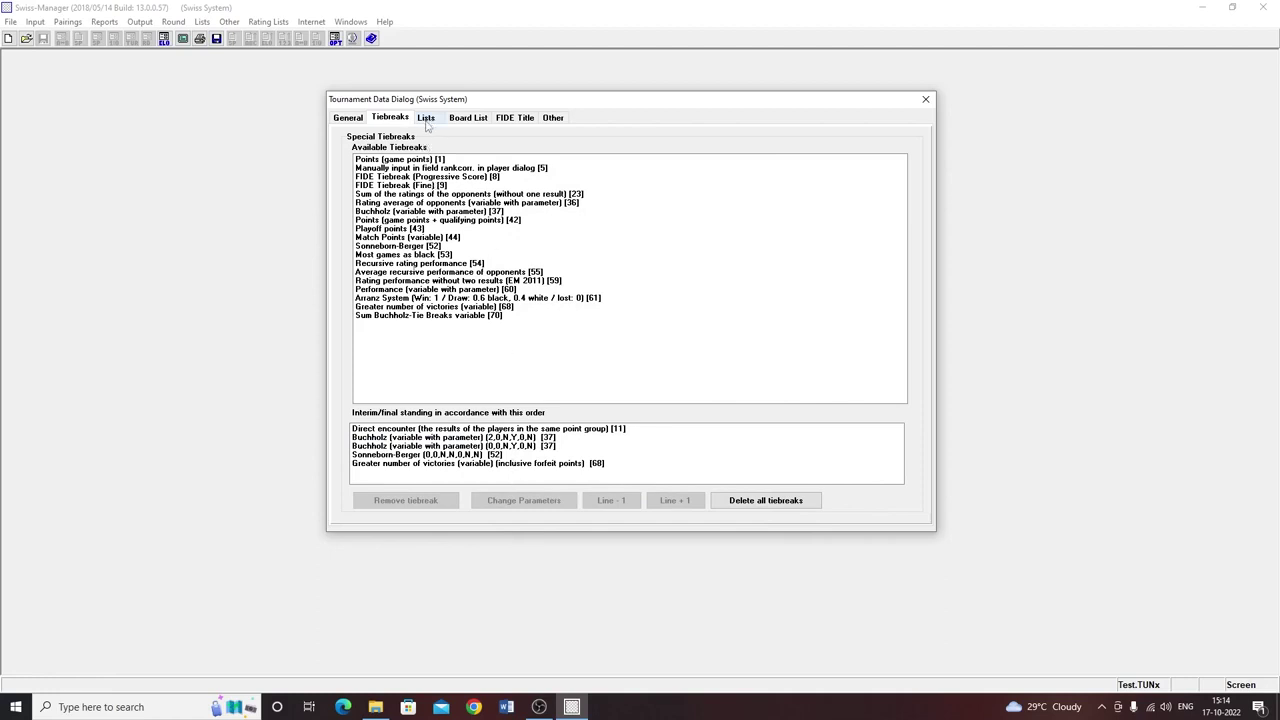
- Review the Lists, Titles and Other tabs, then confirm the tournament data with OK
{"action": "left_click", "coordinate": [458, 121]}
{"action": "left_click", "coordinate": [437, 118]}
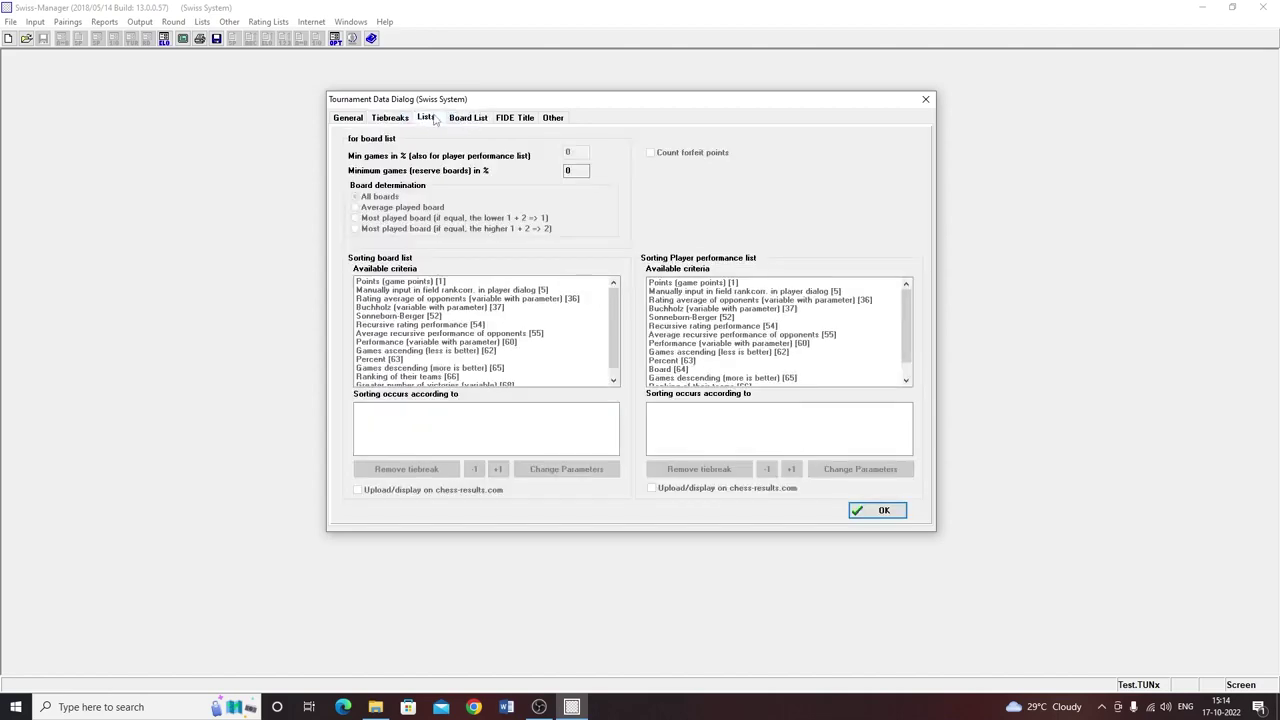
{"action": "left_click", "coordinate": [518, 117]}
{"action": "left_click", "coordinate": [555, 120]}
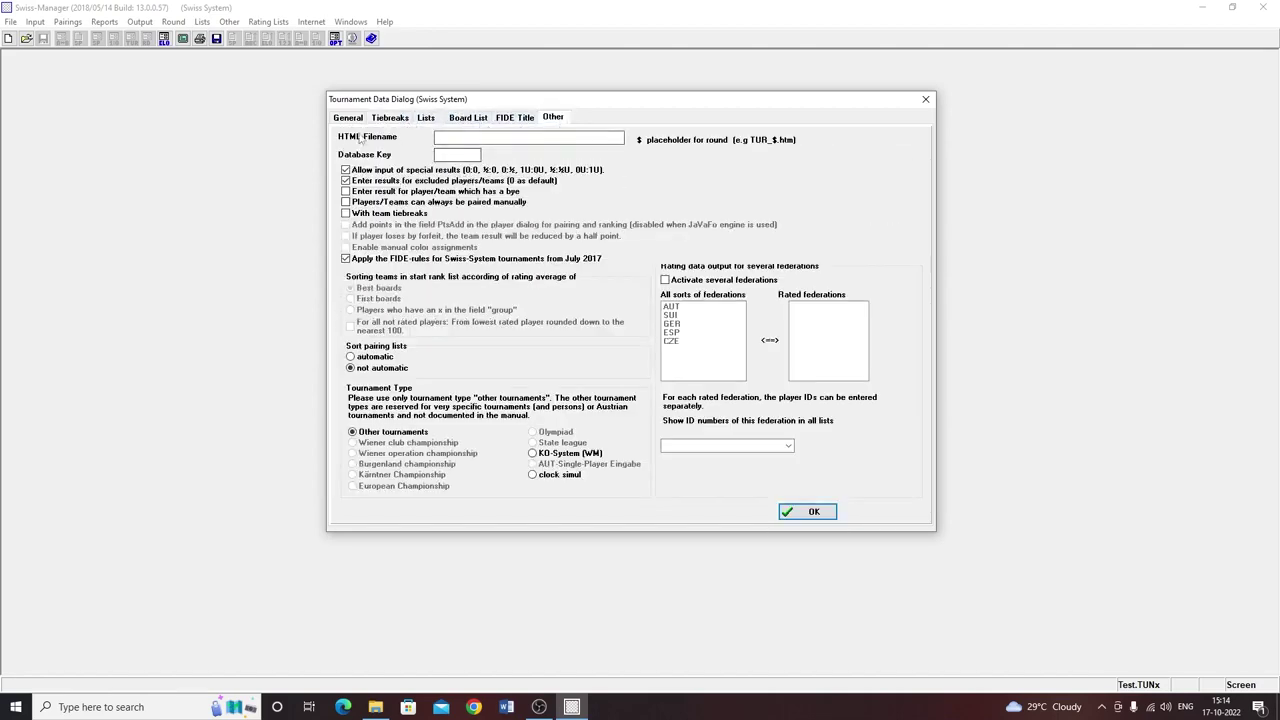
{"action": "left_click", "coordinate": [347, 118]}
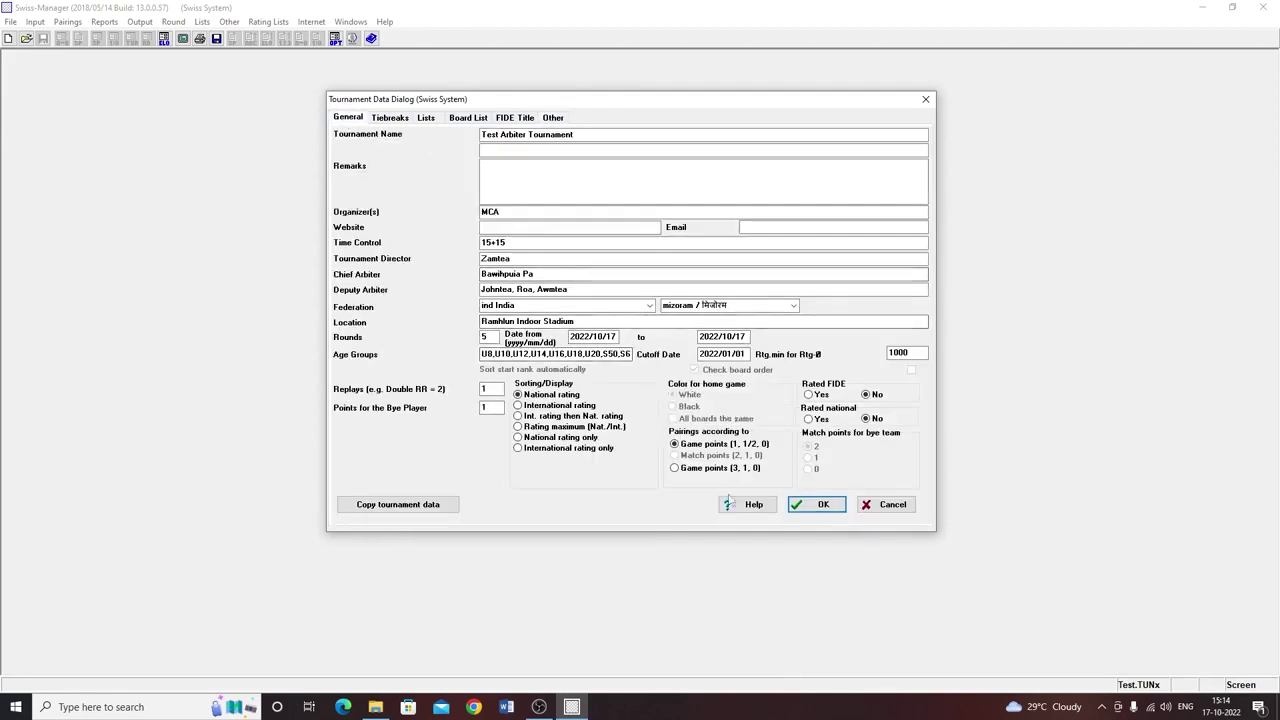
{"action": "left_click", "coordinate": [829, 506]}
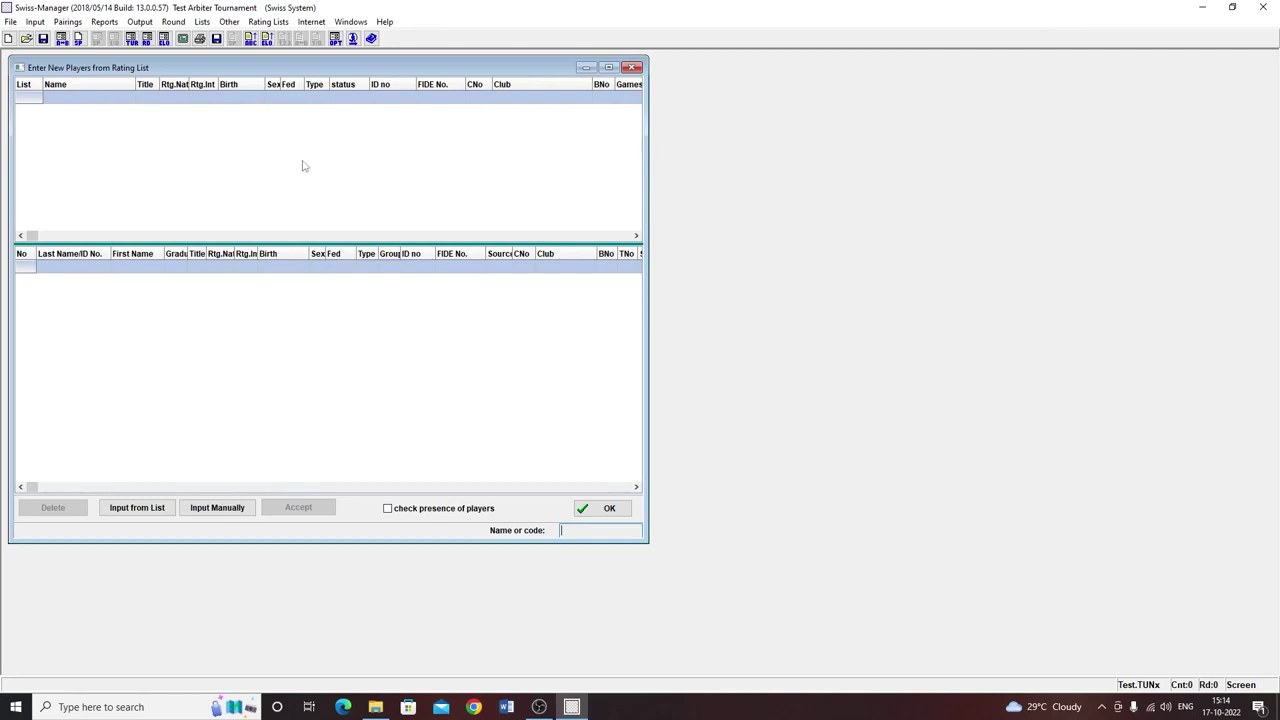
- Import the Test NAT file as a national rating list
{"action": "left_click", "coordinate": [269, 24]}
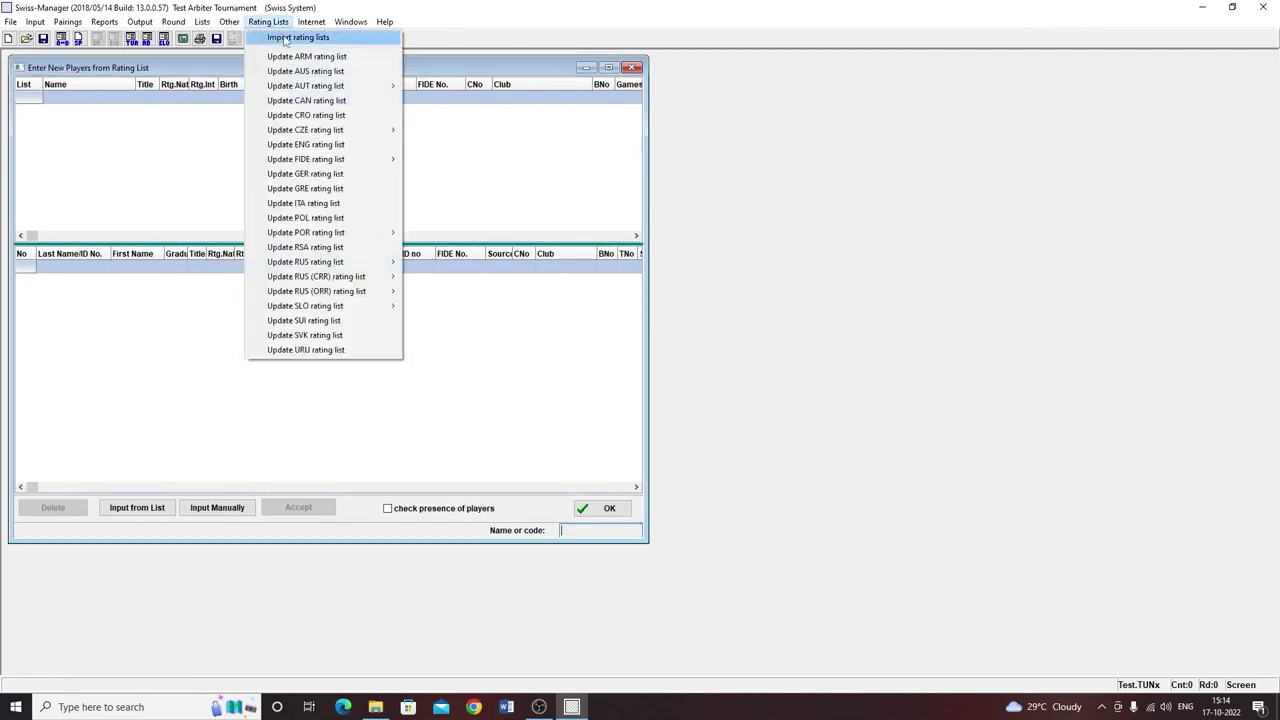
{"action": "left_click", "coordinate": [287, 40]}
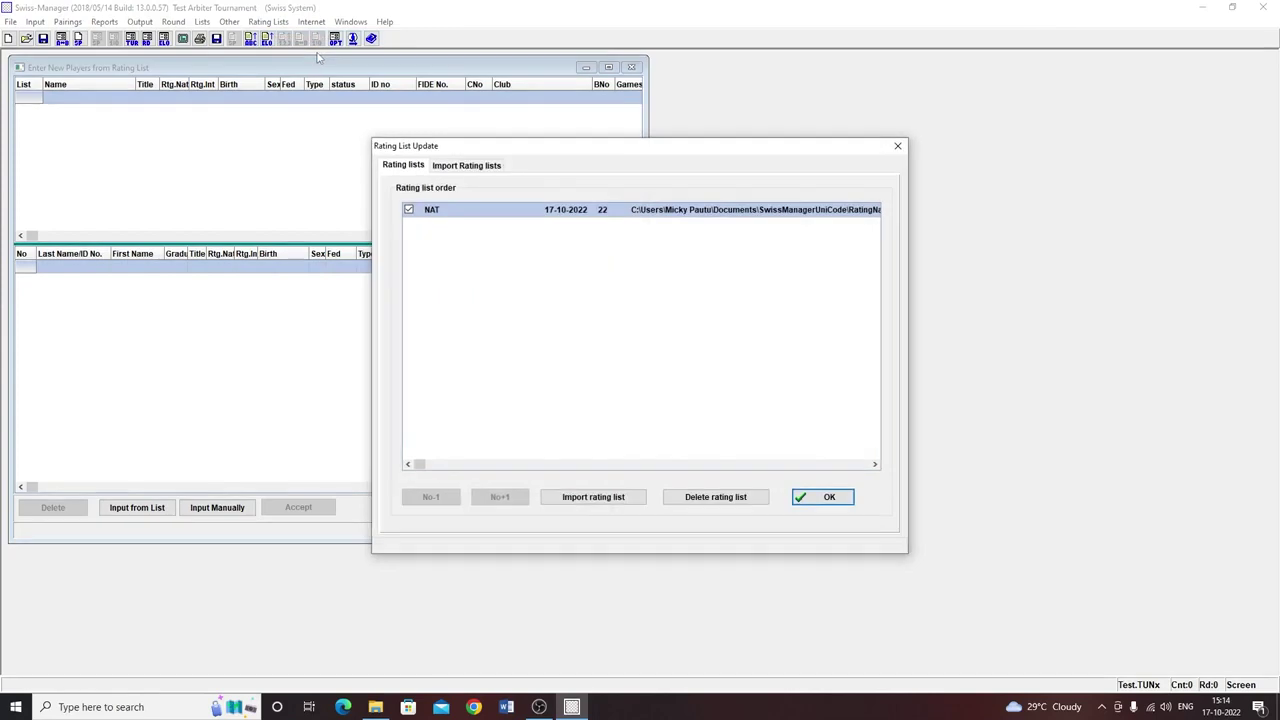
{"action": "left_click", "coordinate": [465, 168]}
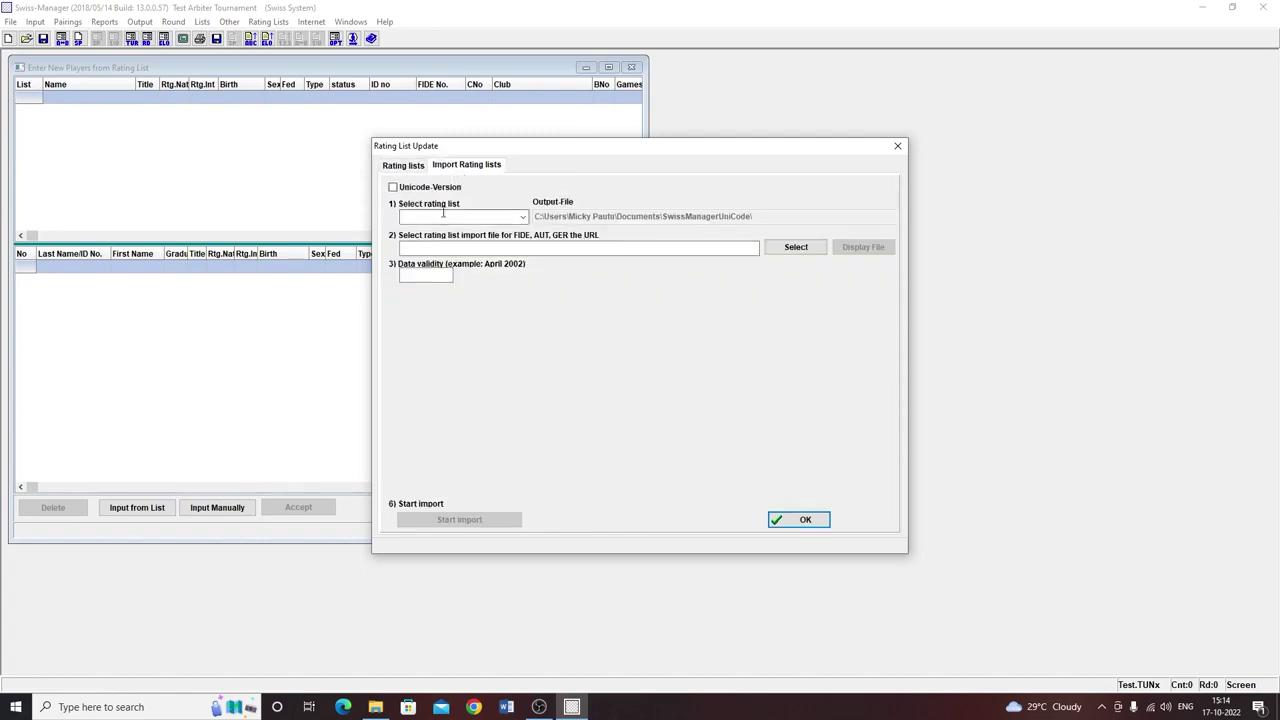
{"action": "left_click", "coordinate": [521, 217]}
{"action": "left_click", "coordinate": [476, 232]}
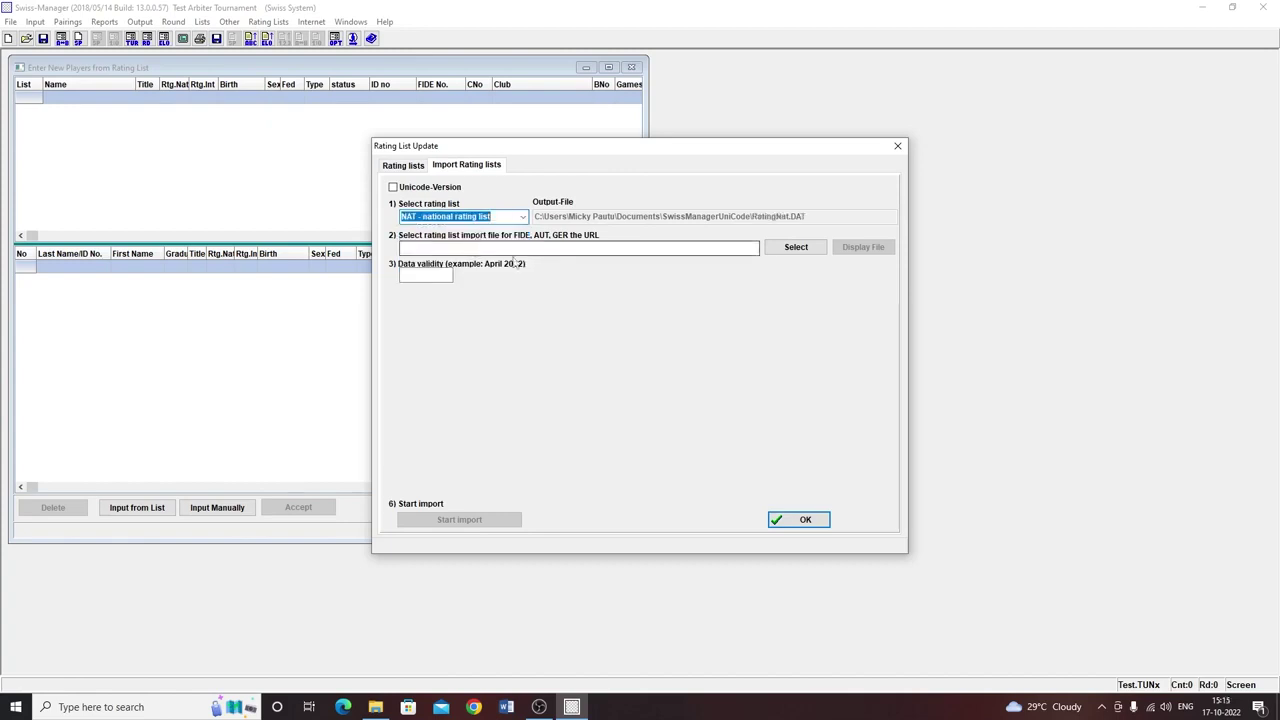
{"action": "left_click", "coordinate": [795, 248]}
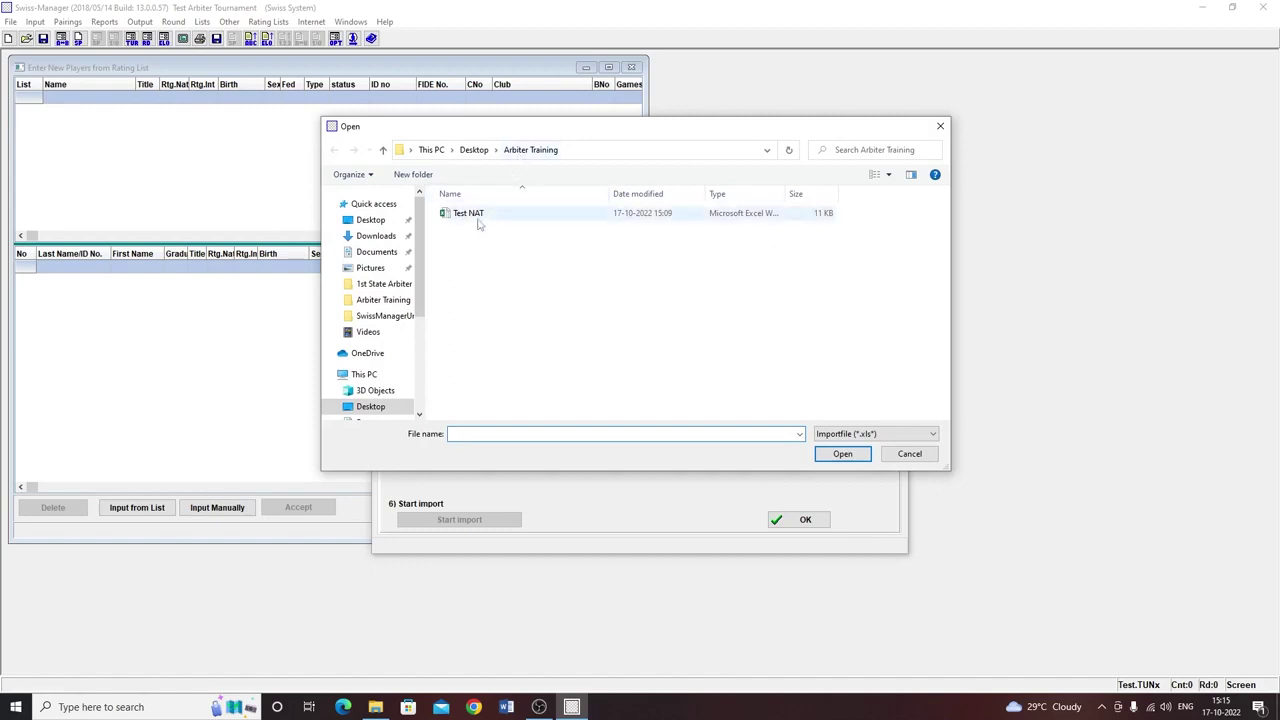
{"action": "left_click", "coordinate": [478, 220]}
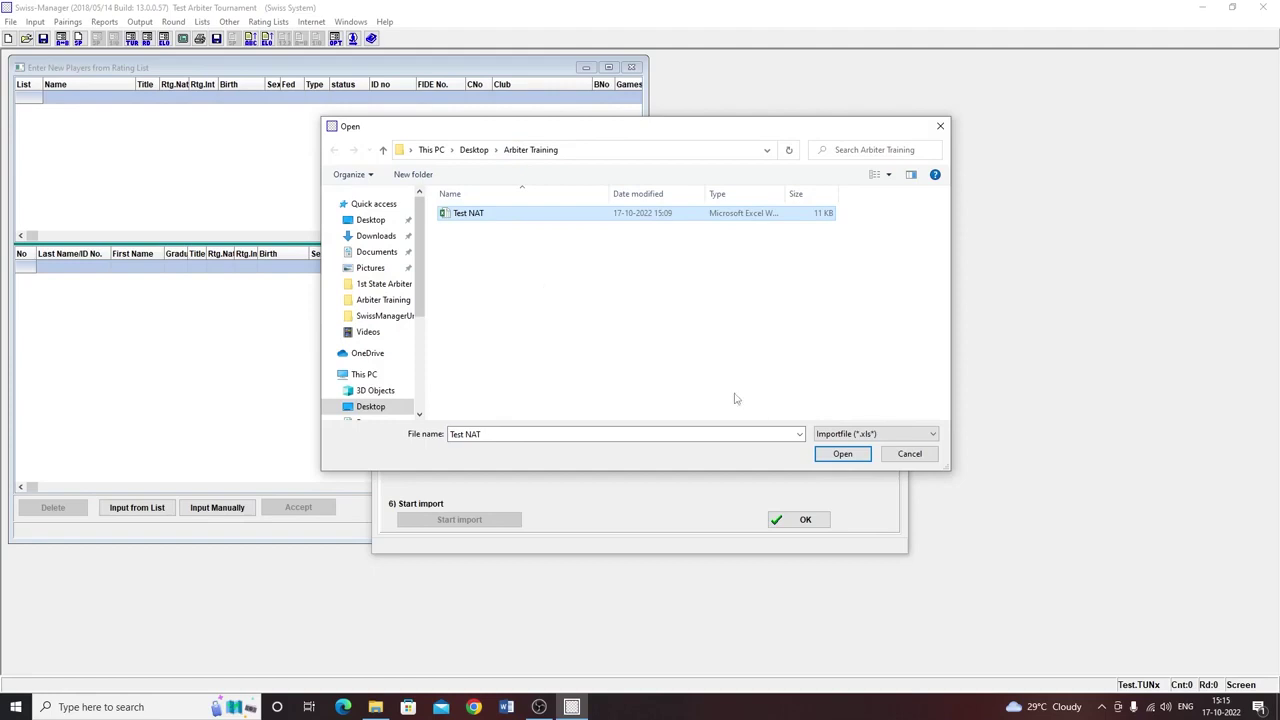
{"action": "left_click", "coordinate": [843, 453]}
{"action": "left_click", "coordinate": [506, 519]}
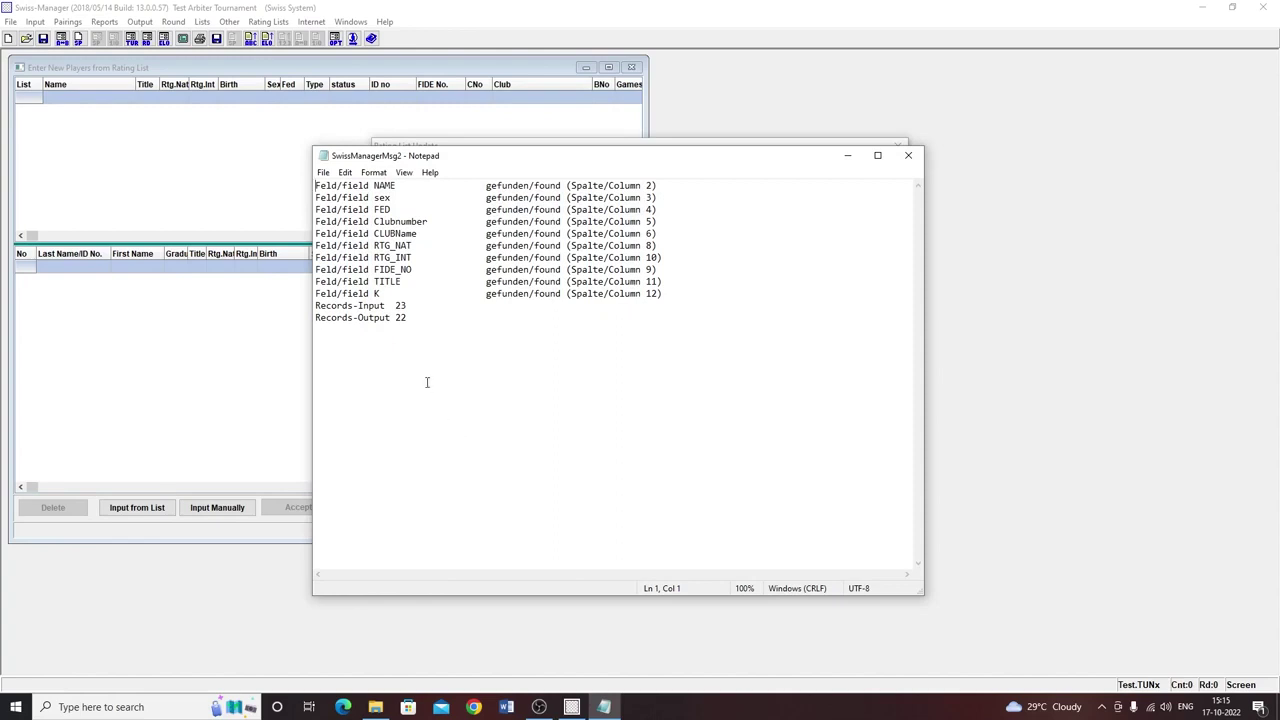
- Highlight the 23 input records line, then close the import report and update dialog
{"action": "left_click_drag", "start_coordinate": [409, 311], "coordinate": [306, 308]}
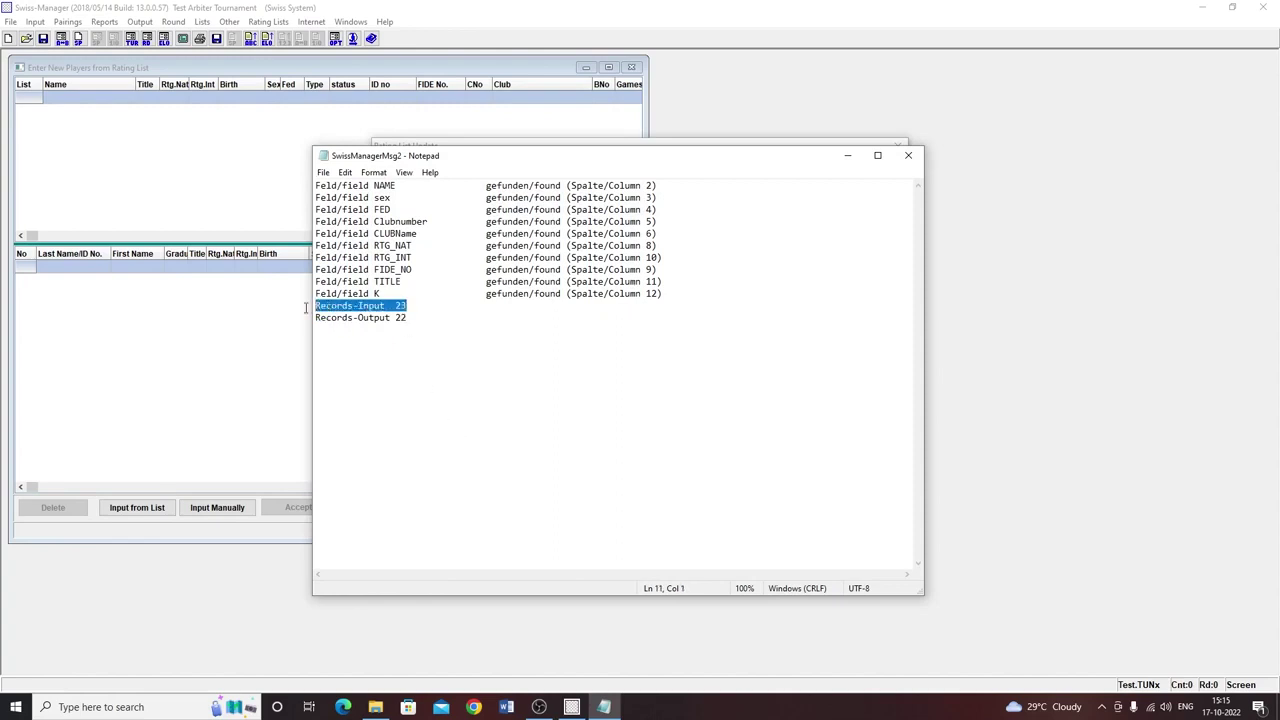
{"action": "left_click", "coordinate": [908, 155]}
{"action": "left_click", "coordinate": [896, 144]}
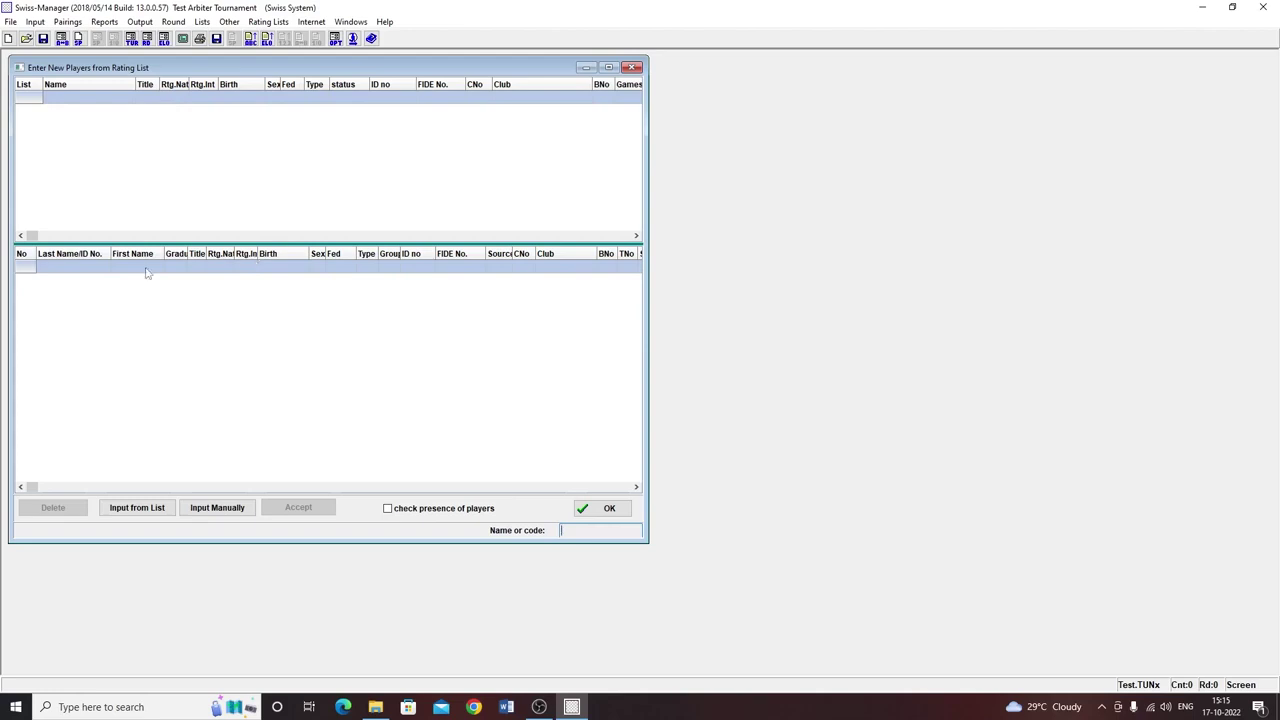
- Search the NAT rating list and add all 22 found players to Test Arbiter Tournament
{"action": "left_click", "coordinate": [140, 509]}
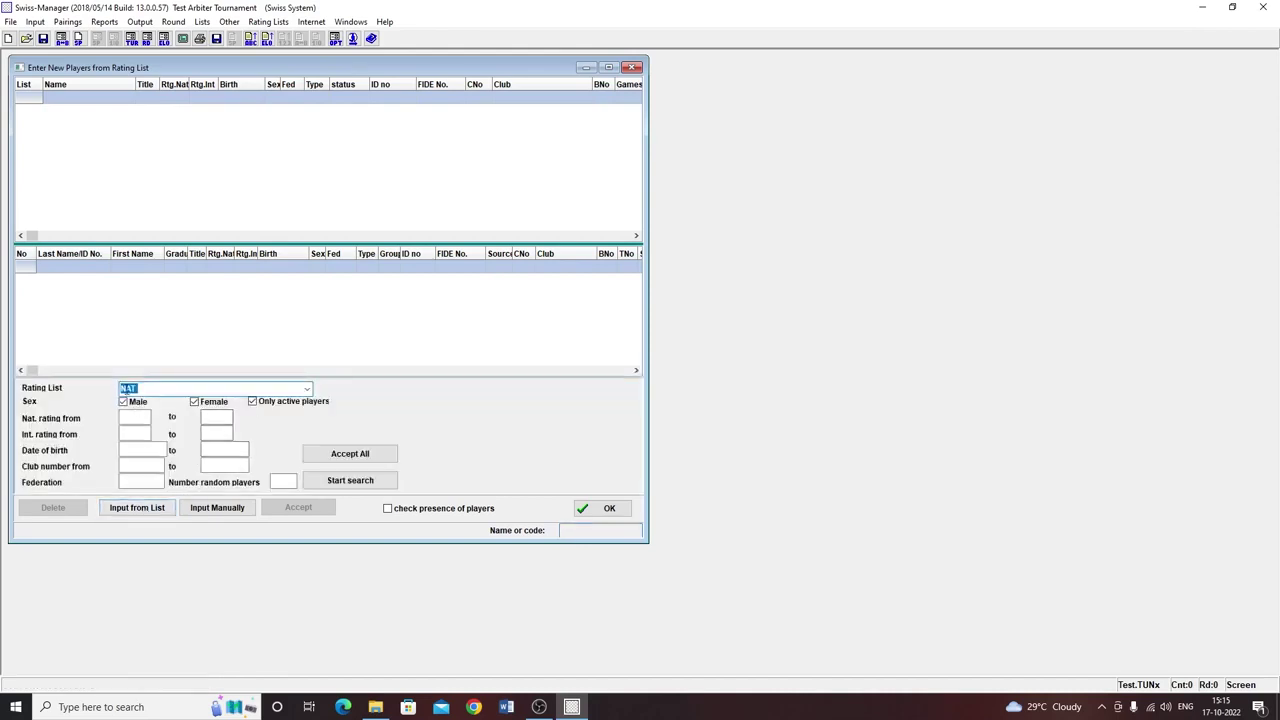
{"action": "left_click", "coordinate": [307, 390]}
{"action": "left_click", "coordinate": [155, 405]}
{"action": "left_click", "coordinate": [340, 483]}
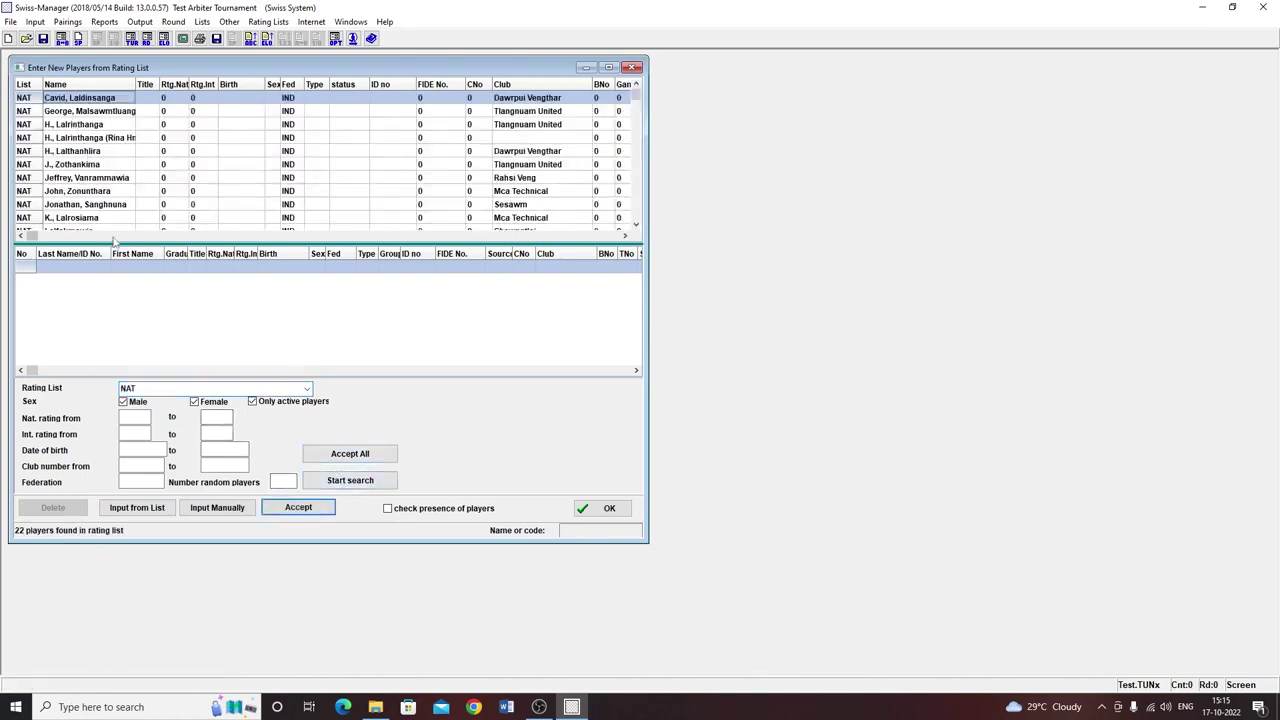
{"action": "scroll", "coordinate": [125, 197], "scroll_direction": "down", "scroll_amount": 20}
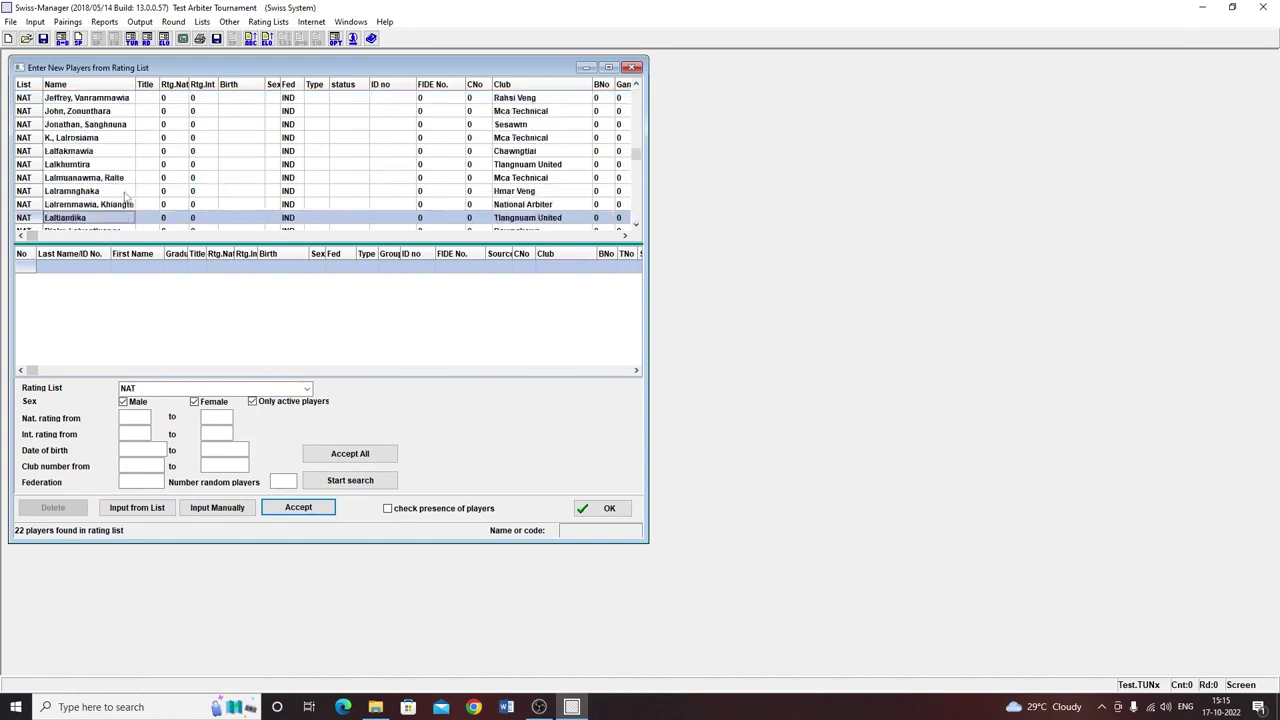
{"action": "scroll", "coordinate": [125, 197], "scroll_direction": "up", "scroll_amount": 12}
{"action": "scroll", "coordinate": [125, 197], "scroll_direction": "up", "scroll_amount": 8}
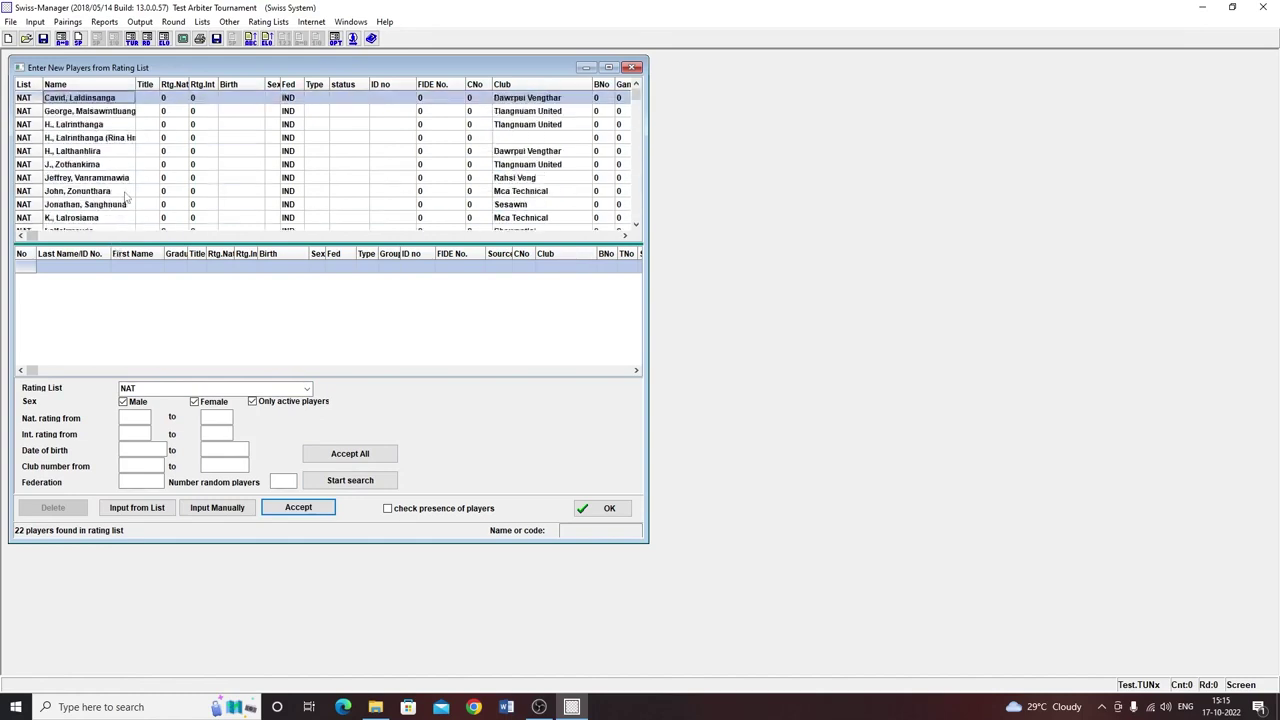
{"action": "left_click", "coordinate": [360, 455]}
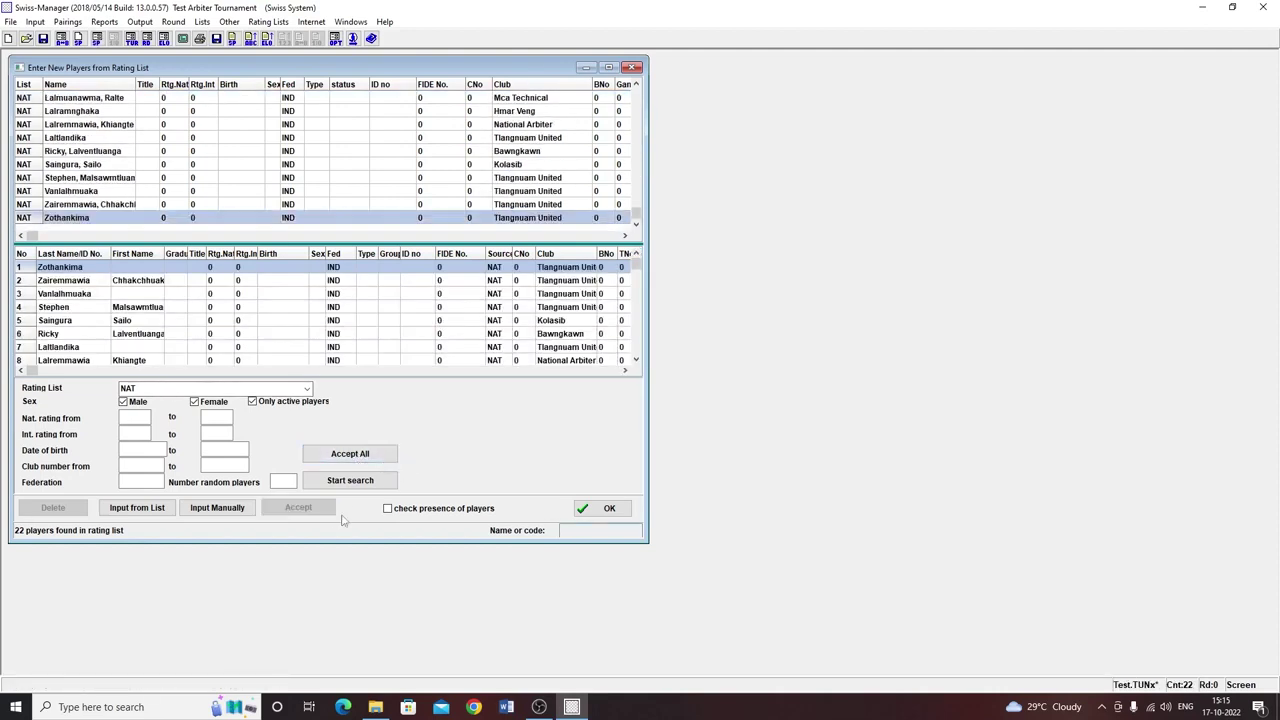
{"action": "left_click", "coordinate": [603, 510]}
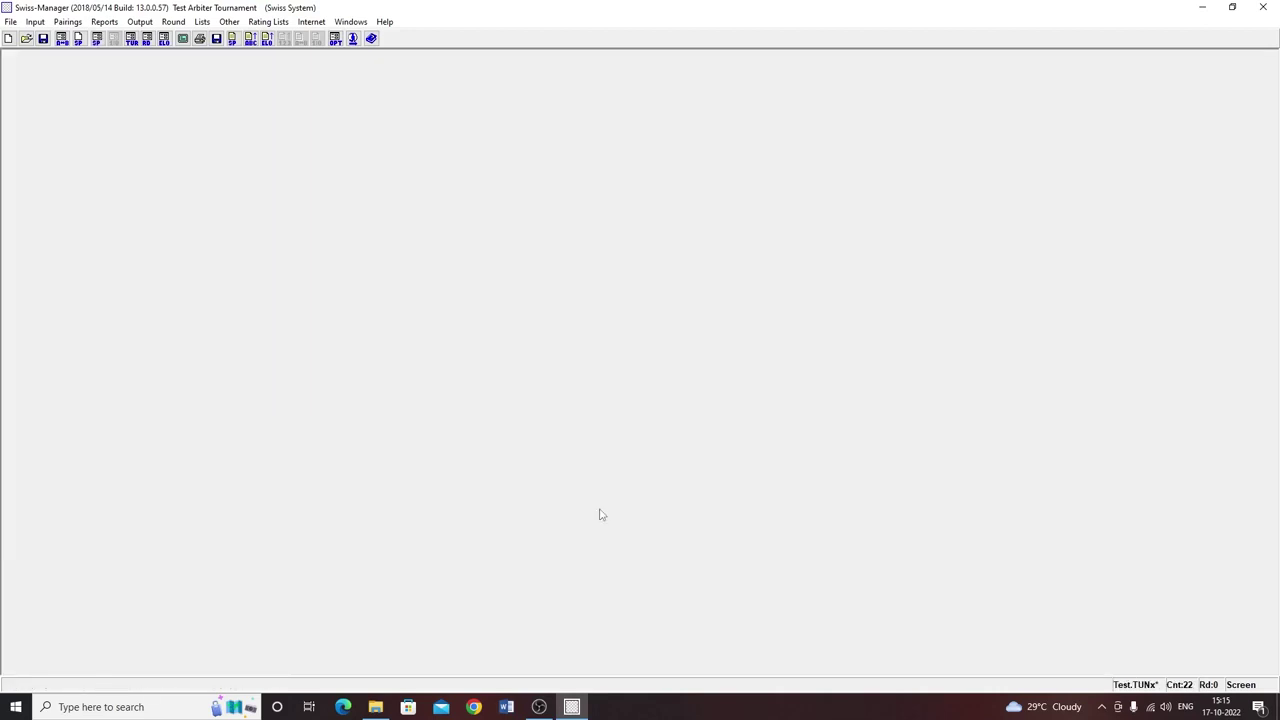
- Show the 22-player Starting Rank List, then reopen the Enter players window
{"action": "left_click", "coordinate": [202, 21]}
{"action": "left_click", "coordinate": [222, 52]}
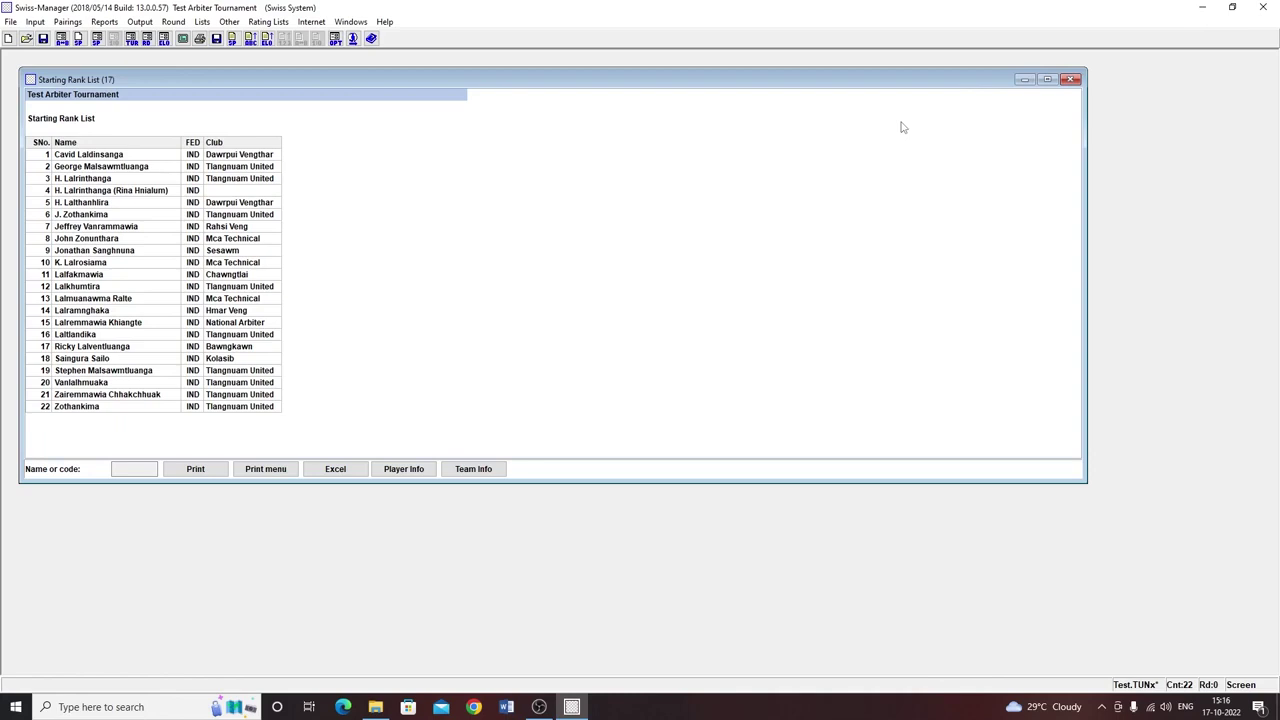
{"action": "left_click", "coordinate": [38, 24]}
{"action": "left_click", "coordinate": [60, 37]}
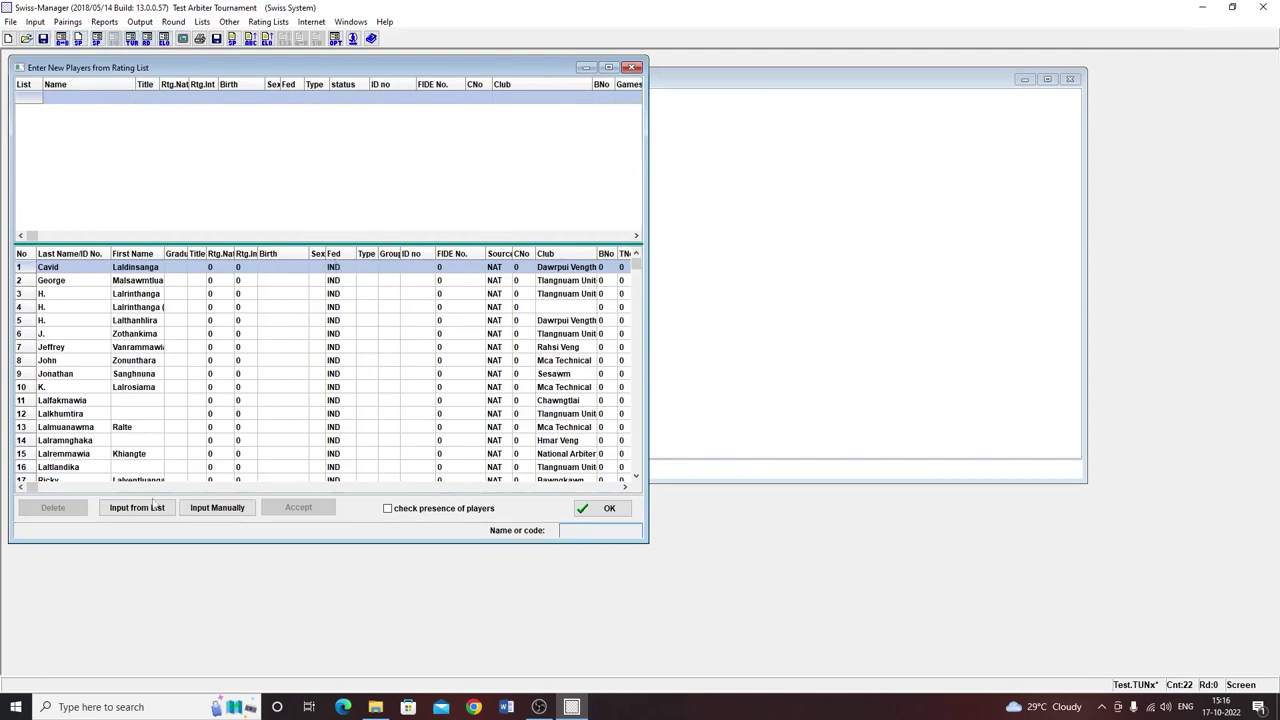
- Manually enter the last names of two new players as numbers 23 and 24, then confirm
{"action": "left_click", "coordinate": [229, 512]}
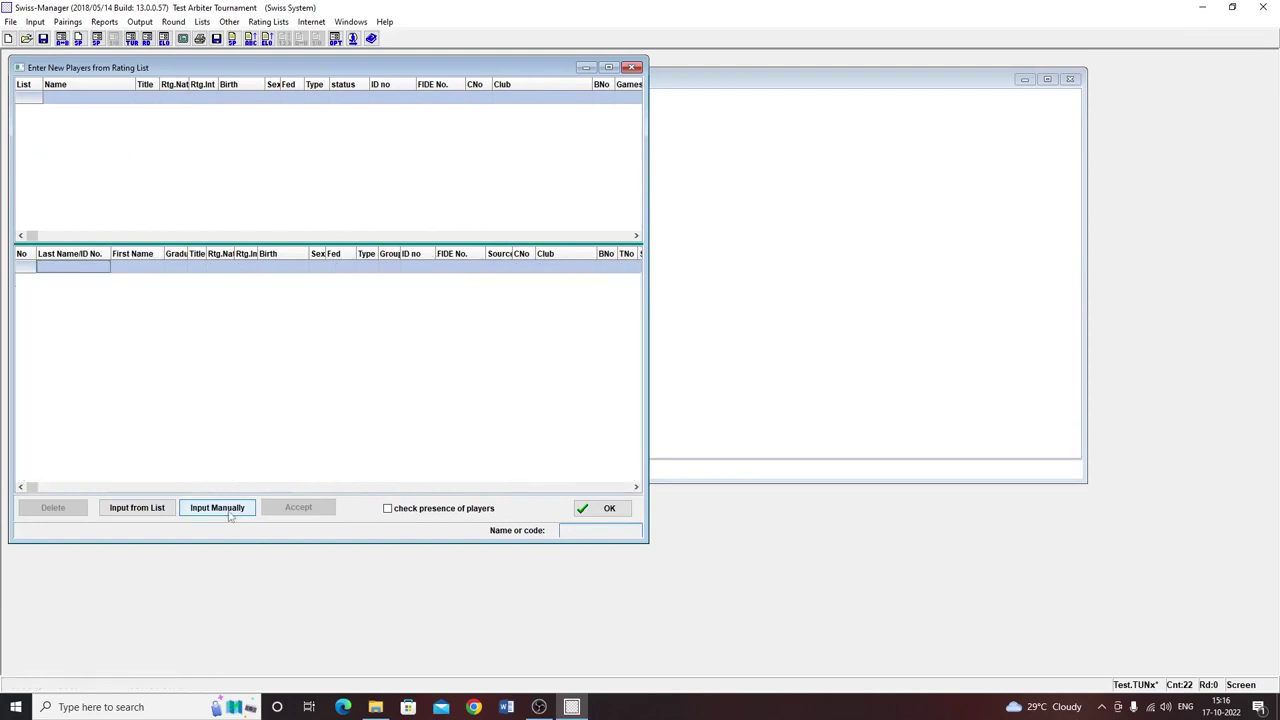
{"action": "left_click", "coordinate": [44, 267]}
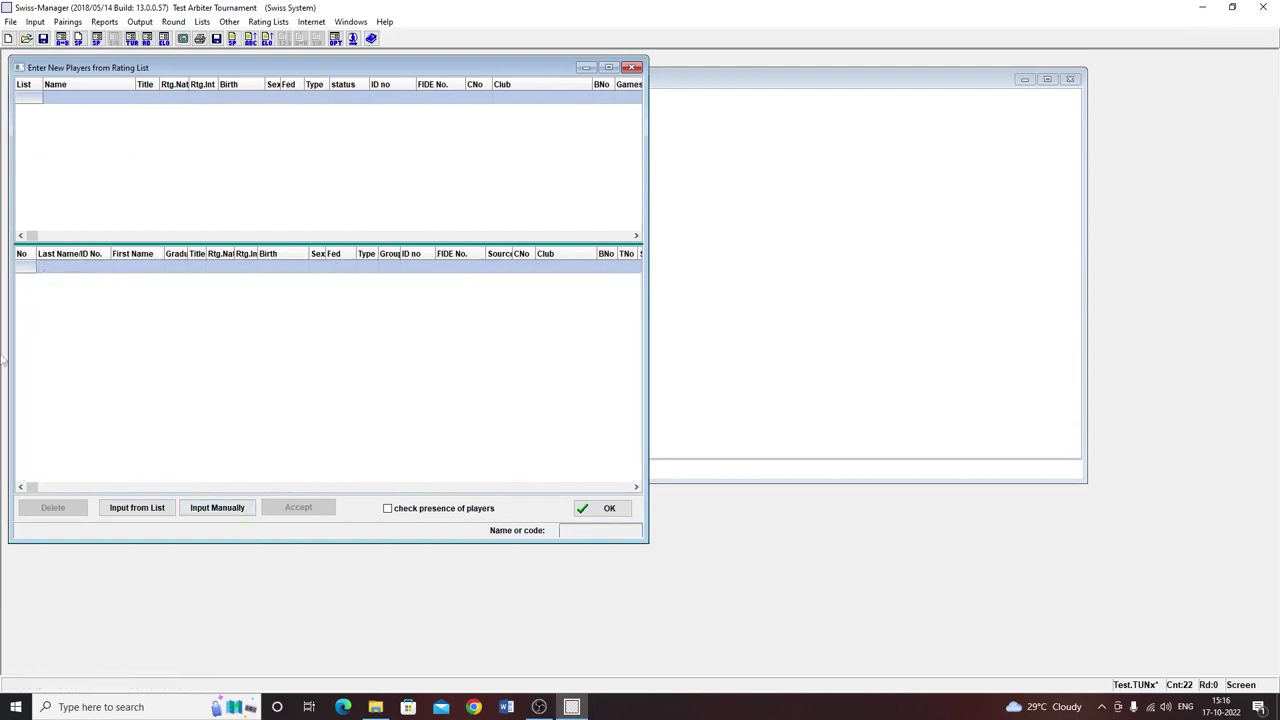
{"action": "type", "text": "Zamtea"}
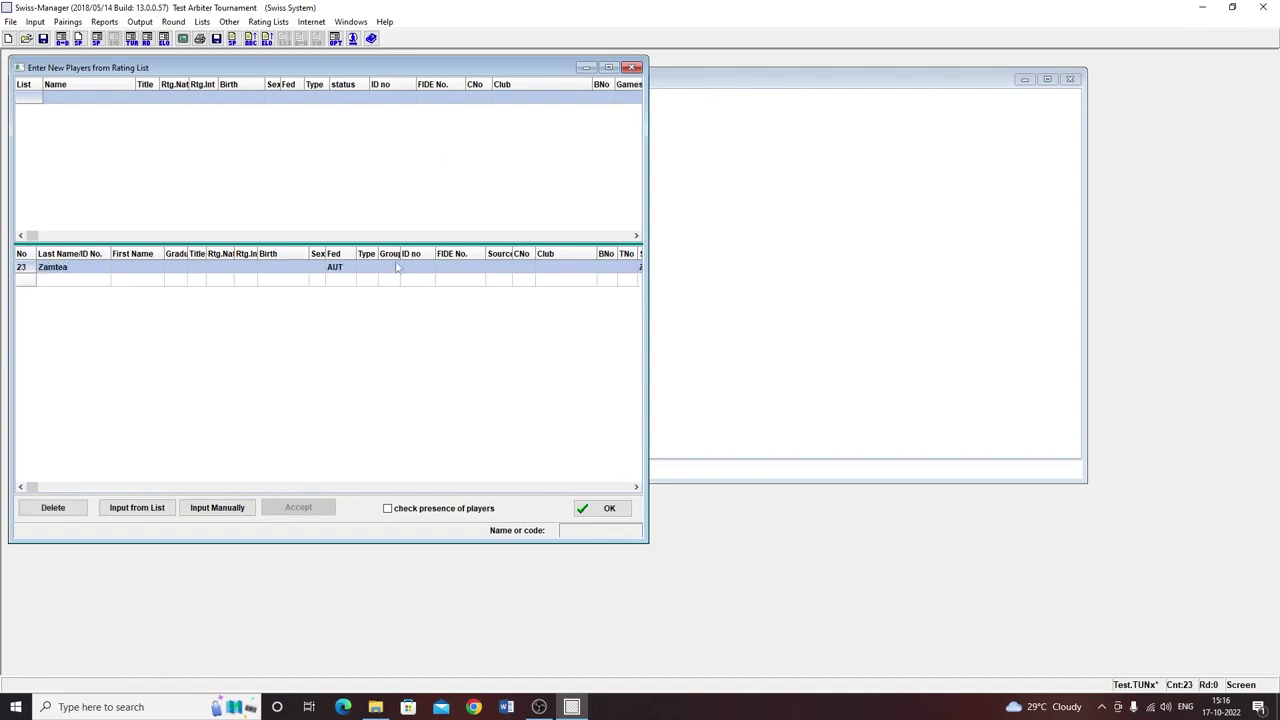
{"action": "left_click", "coordinate": [53, 283]}
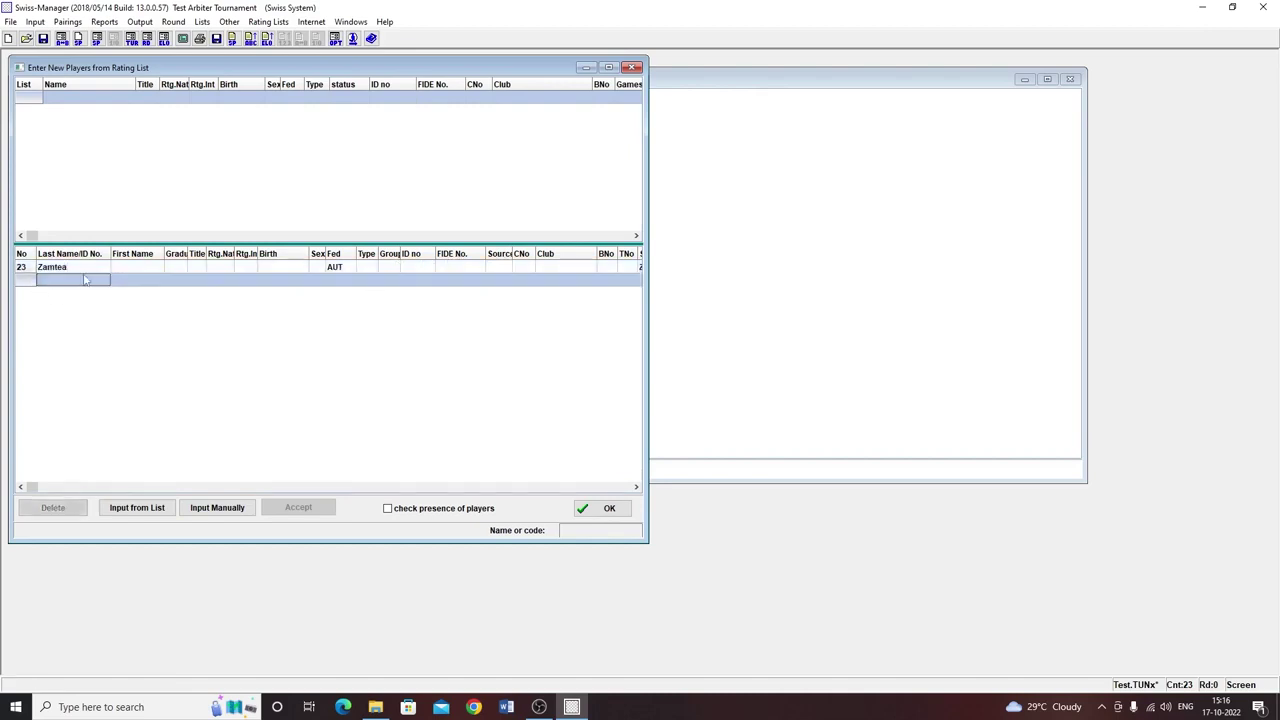
{"action": "type", "text": "Bawihpuia Pa"}
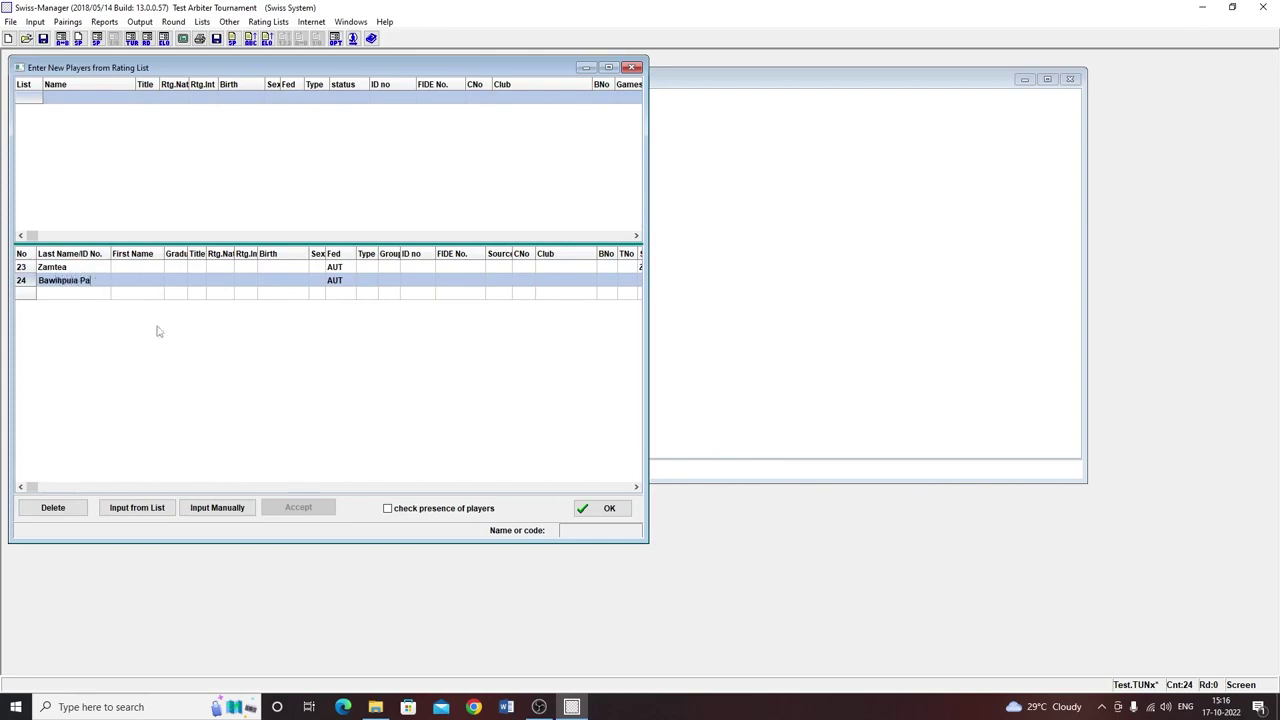
{"action": "left_click", "coordinate": [262, 328]}
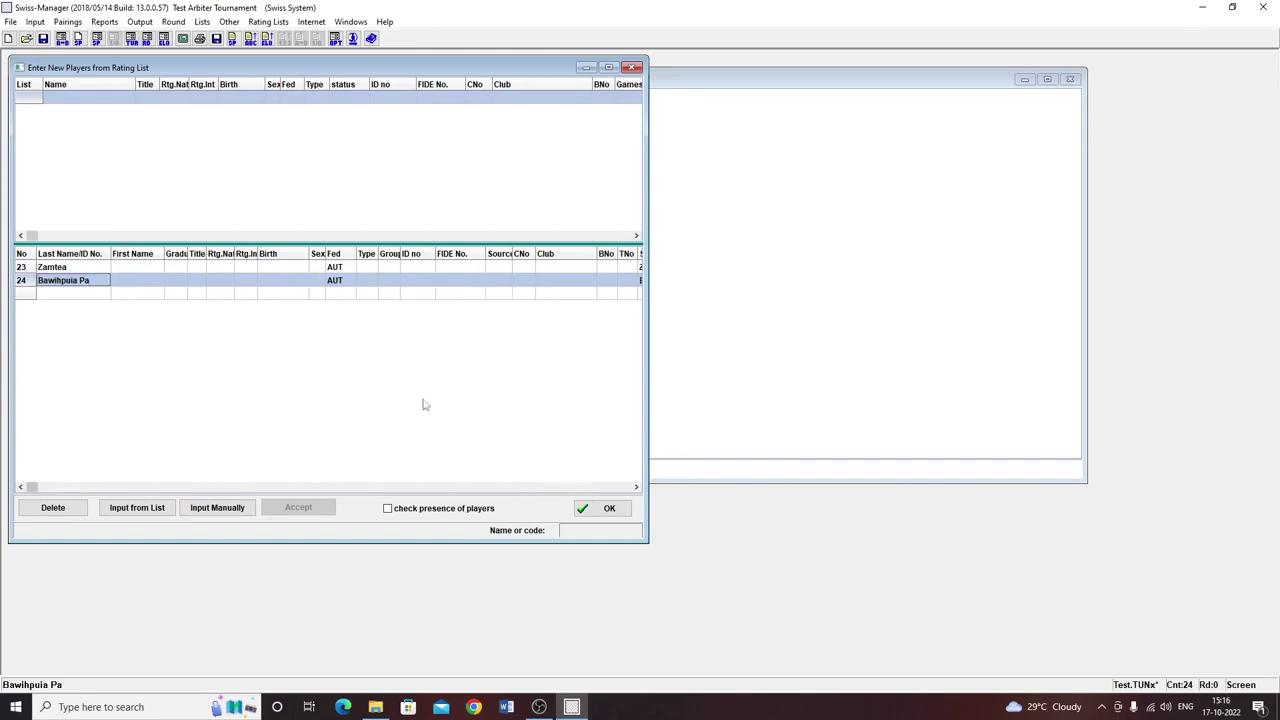
{"action": "left_click", "coordinate": [605, 508]}
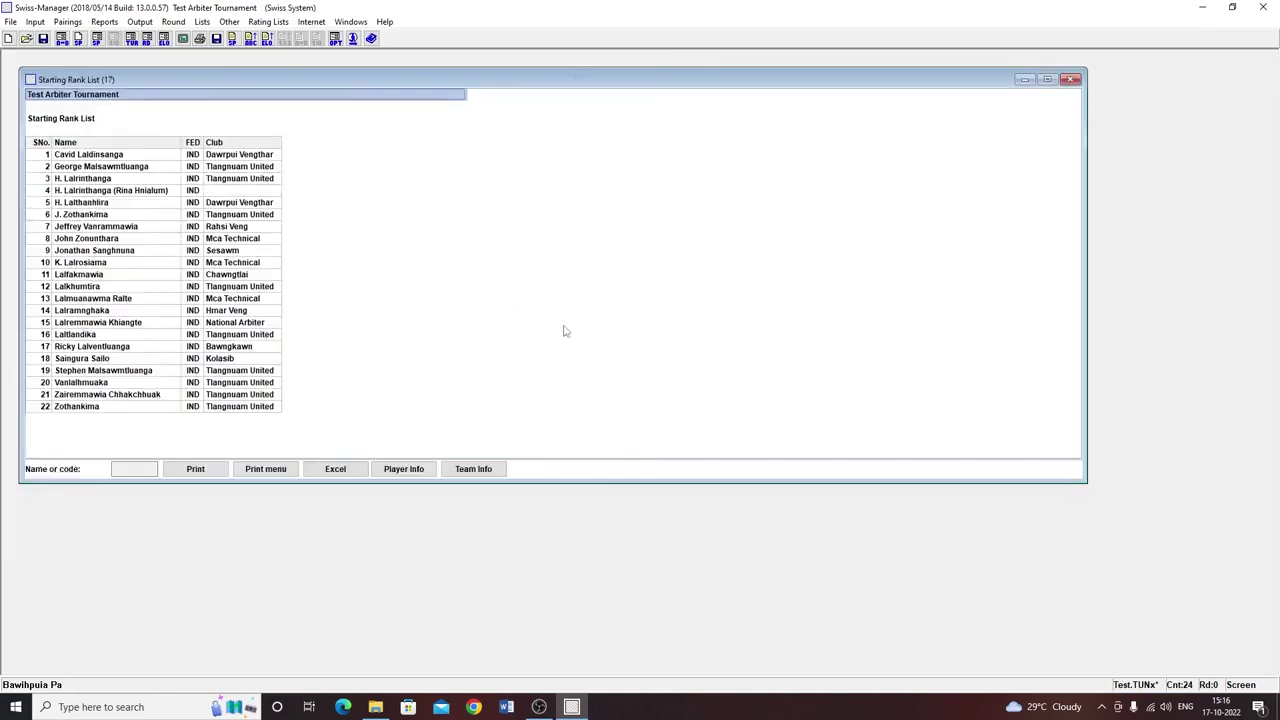
- Refresh the Starting Rank List and check its 24 players, including the AUT entries at ranks 1 and 23
{"action": "left_click", "coordinate": [202, 21]}
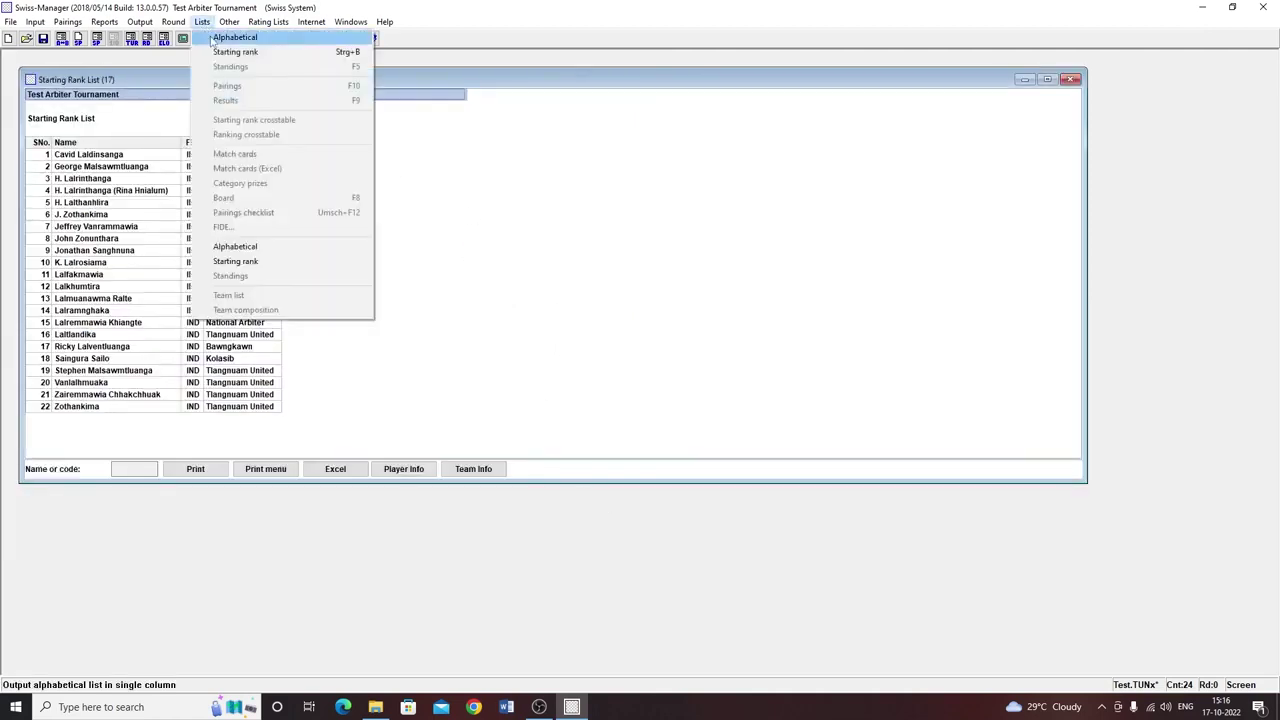
{"action": "left_click", "coordinate": [236, 51]}
{"action": "left_click", "coordinate": [118, 157]}
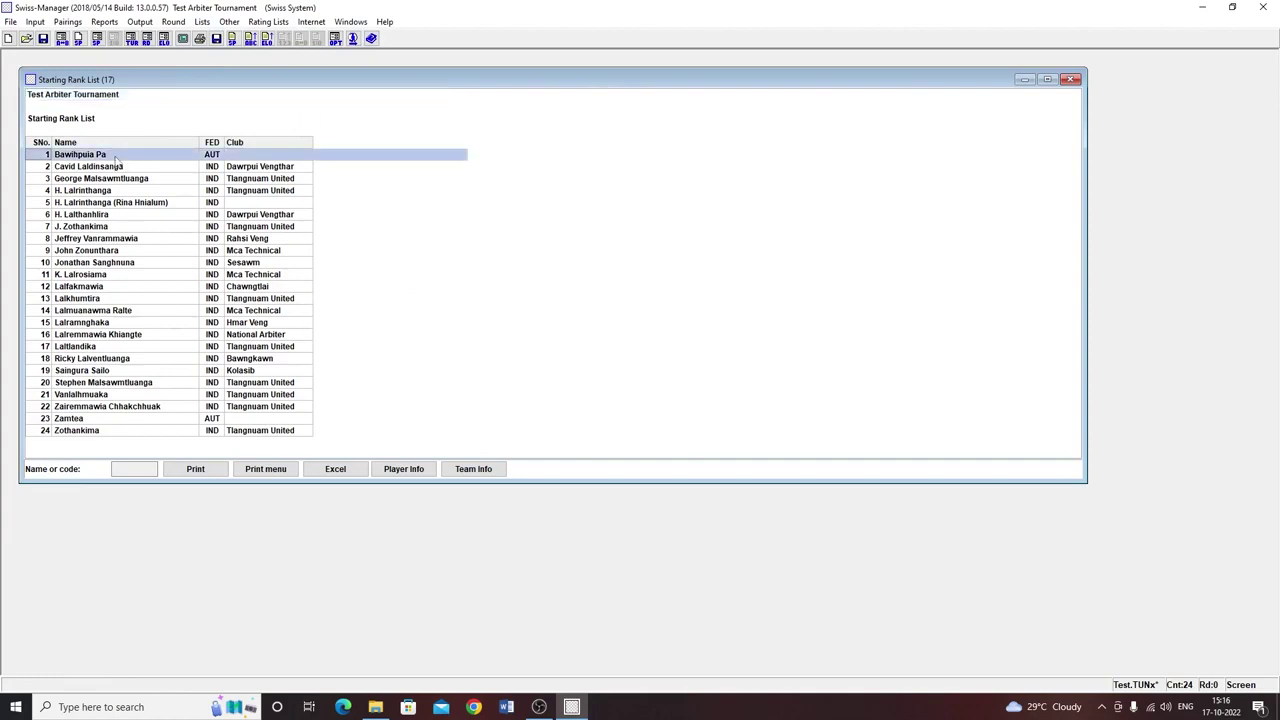
{"action": "left_click", "coordinate": [90, 419]}
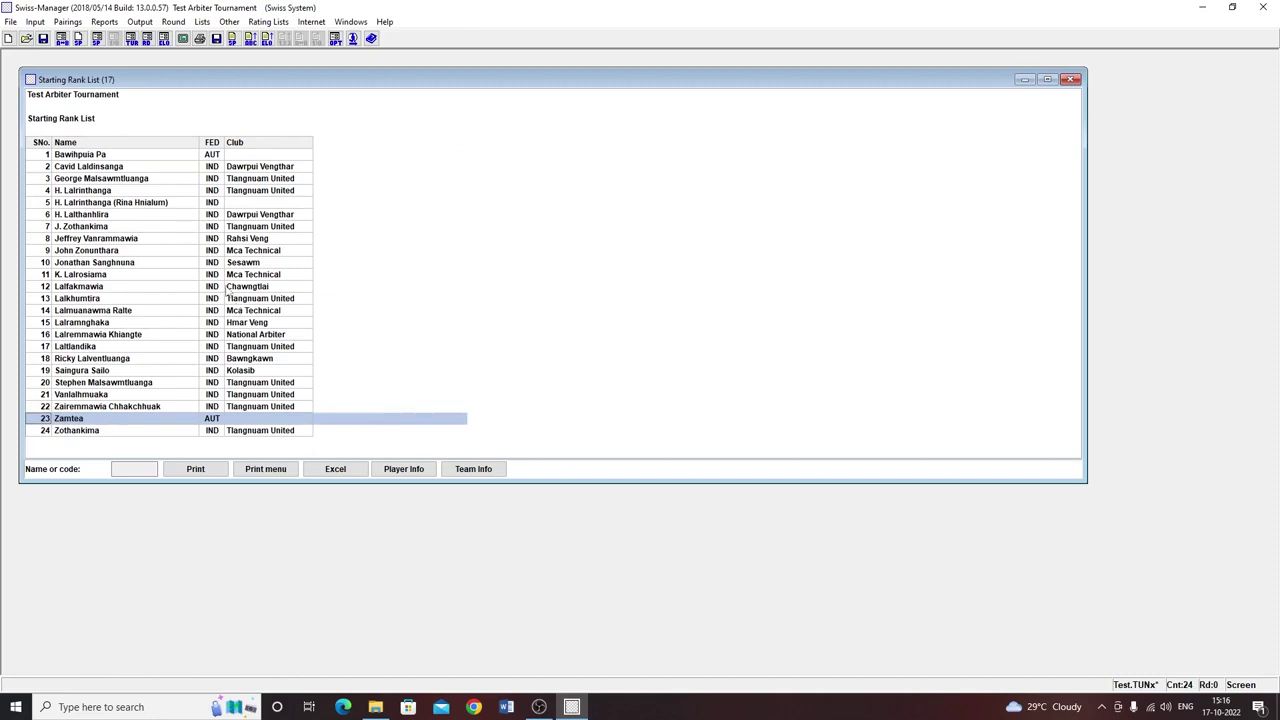
{"action": "left_click", "coordinate": [77, 156]}
{"action": "left_click", "coordinate": [70, 192]}
{"action": "left_click", "coordinate": [84, 276]}
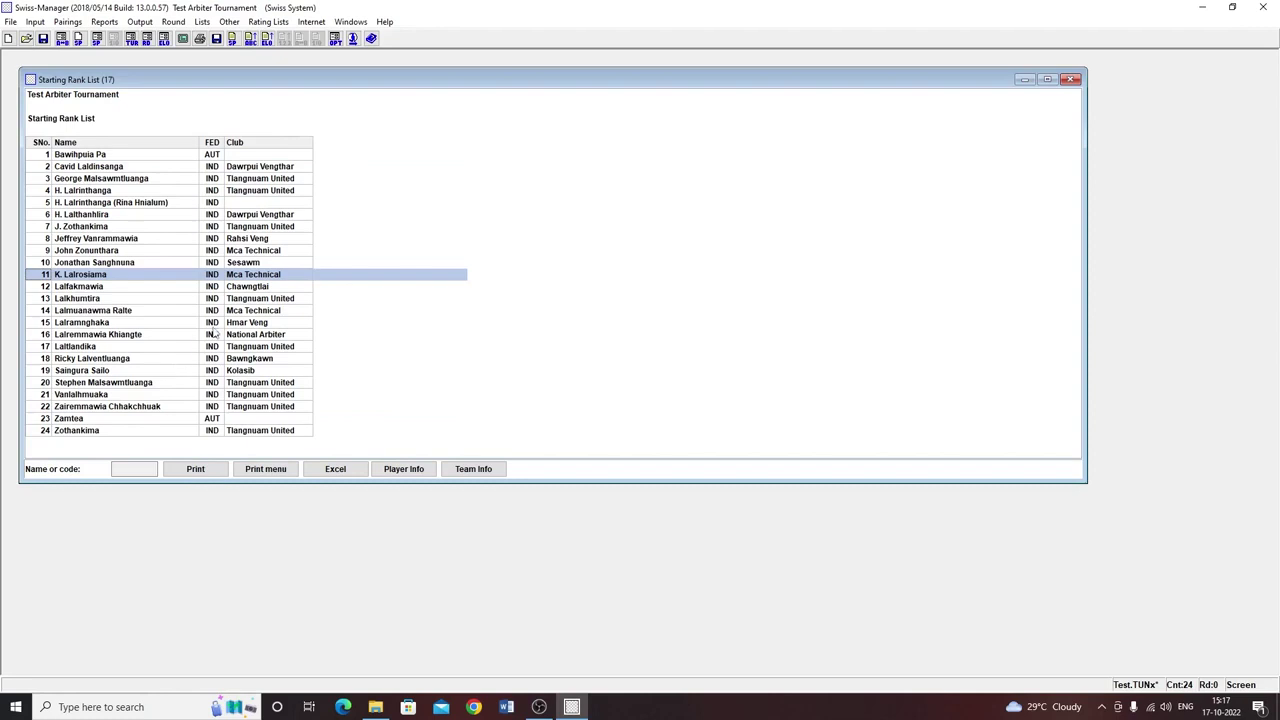
- Generate the round 1 computer pairings with the FIDE JaVaFo engine and accept them
{"action": "left_click", "coordinate": [68, 22]}
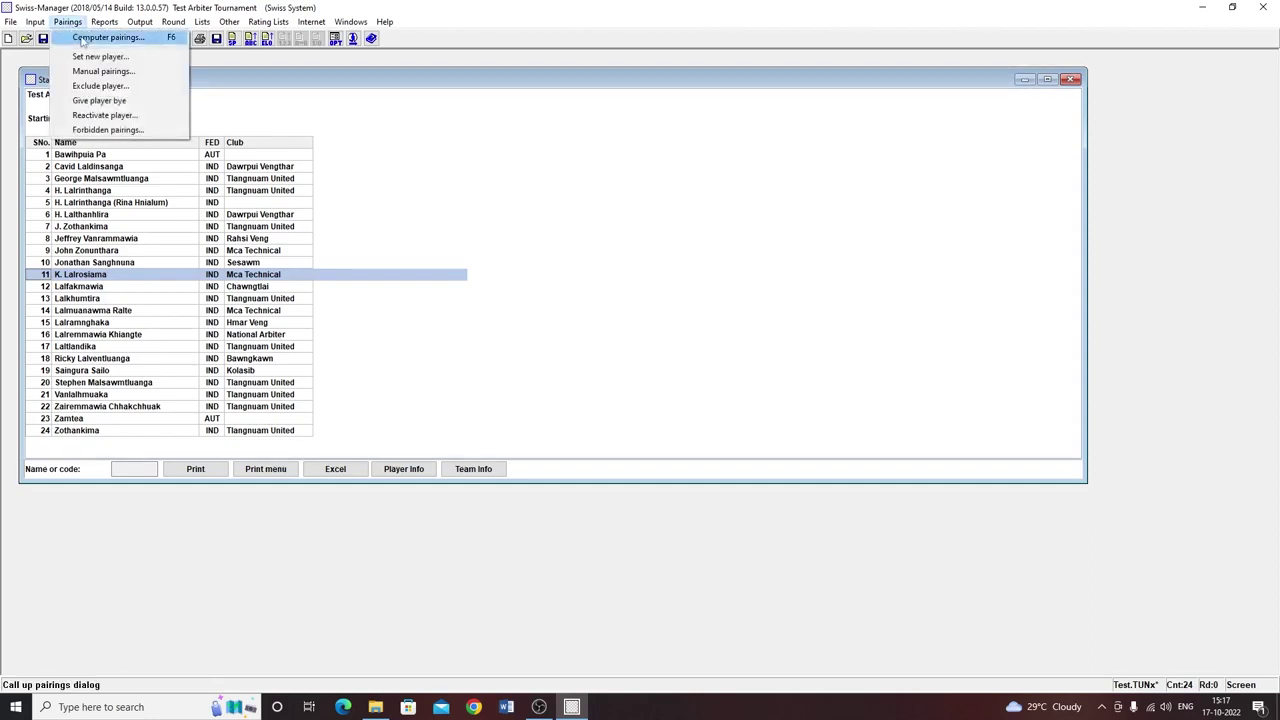
{"action": "left_click", "coordinate": [82, 38]}
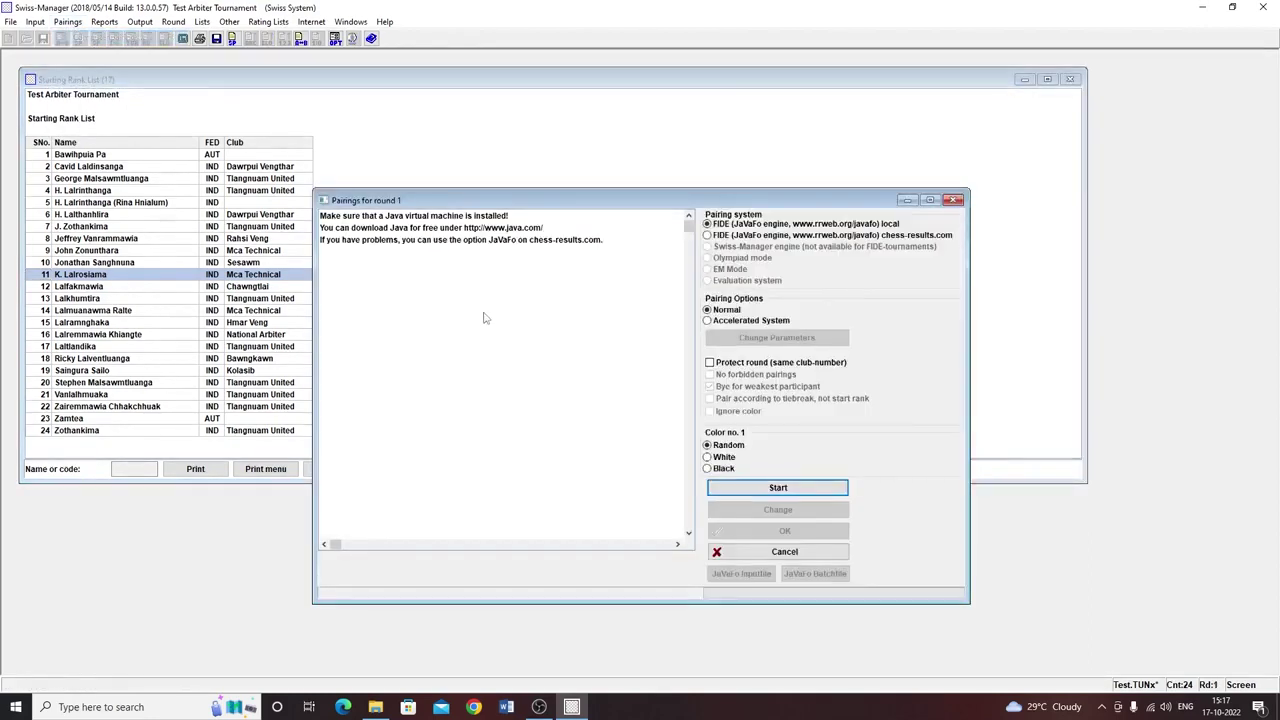
{"action": "left_click_drag", "start_coordinate": [416, 200], "coordinate": [257, 119]}
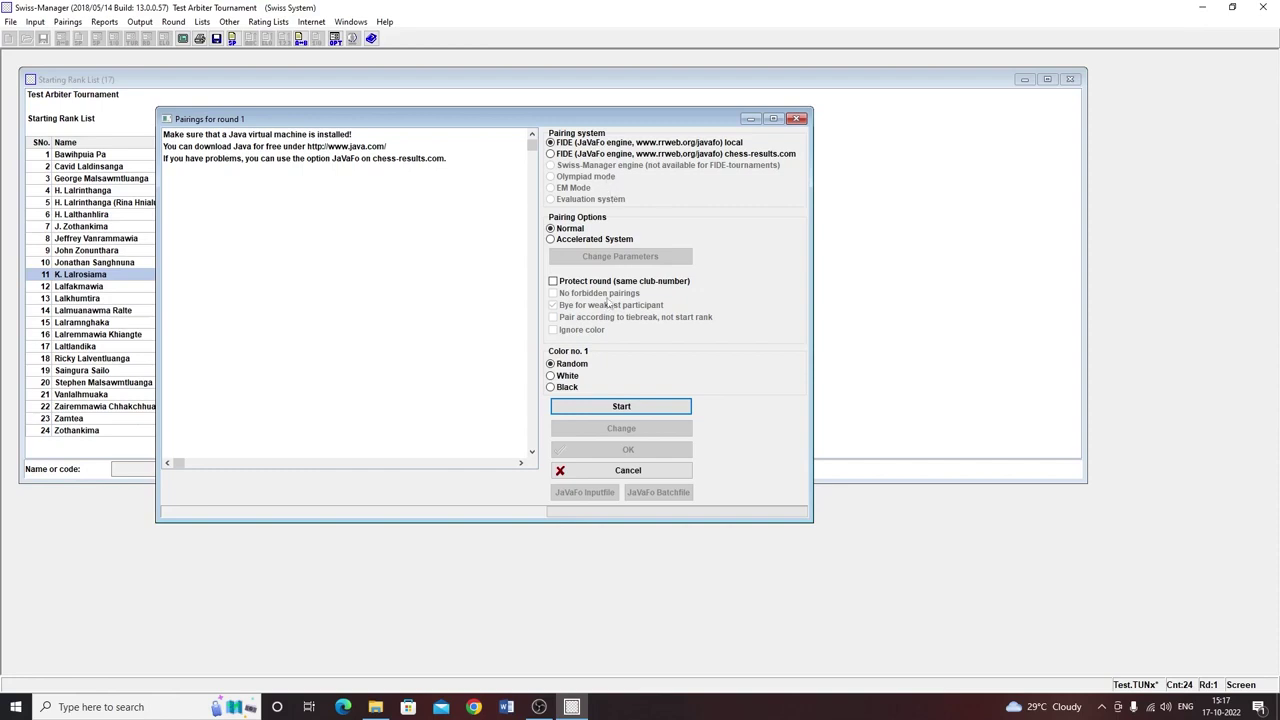
{"action": "left_click", "coordinate": [620, 408]}
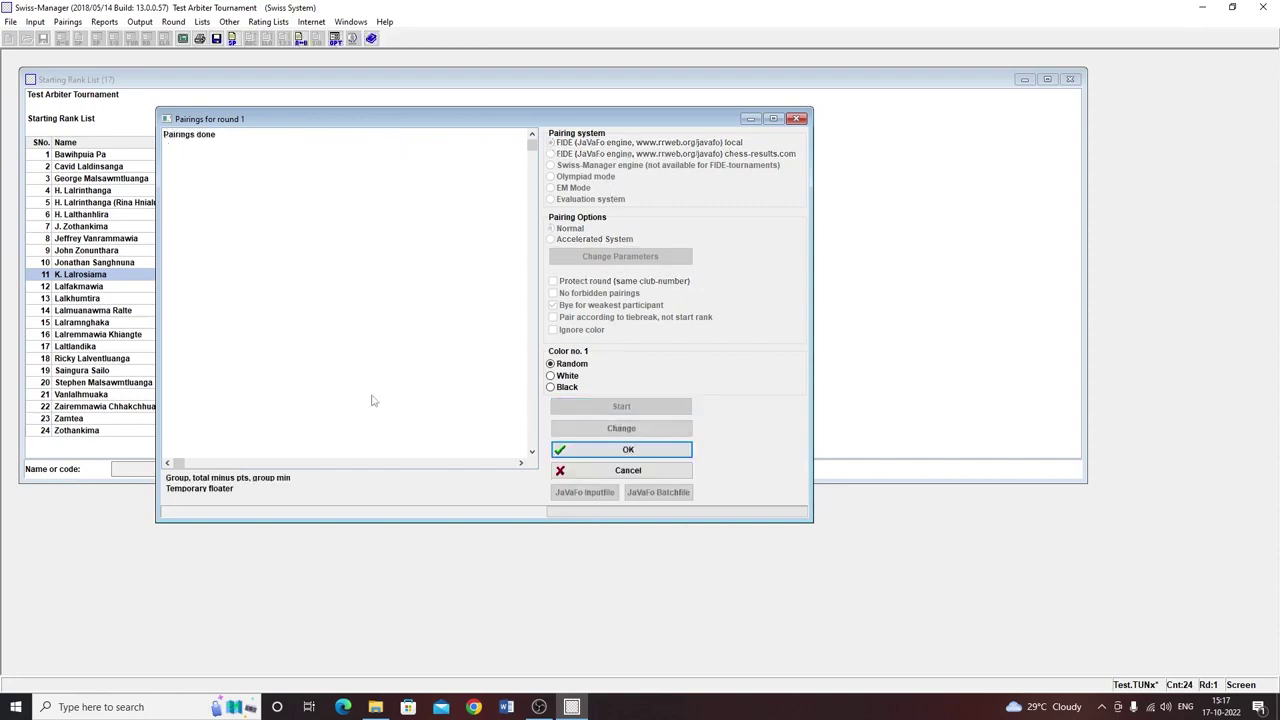
{"action": "left_click", "coordinate": [590, 455]}
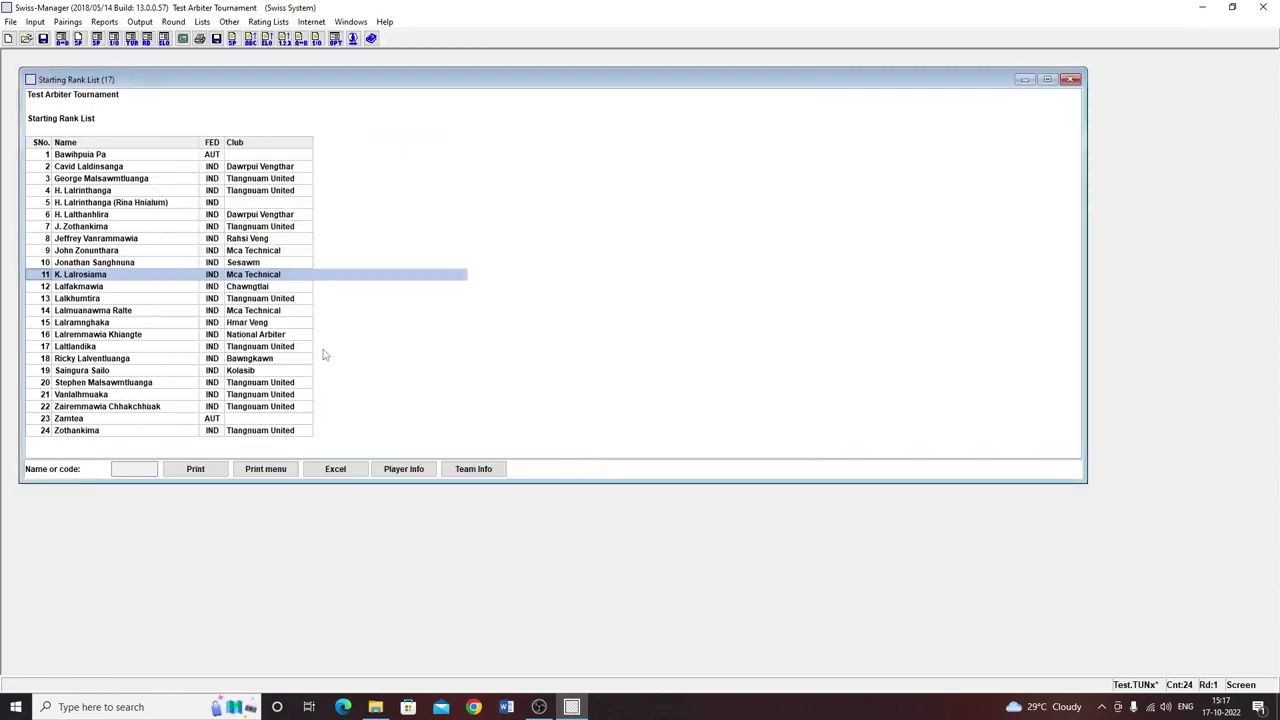
- Show the Round 1 pairings table and move it aside to reveal the Starting Rank List
{"action": "left_click", "coordinate": [202, 21]}
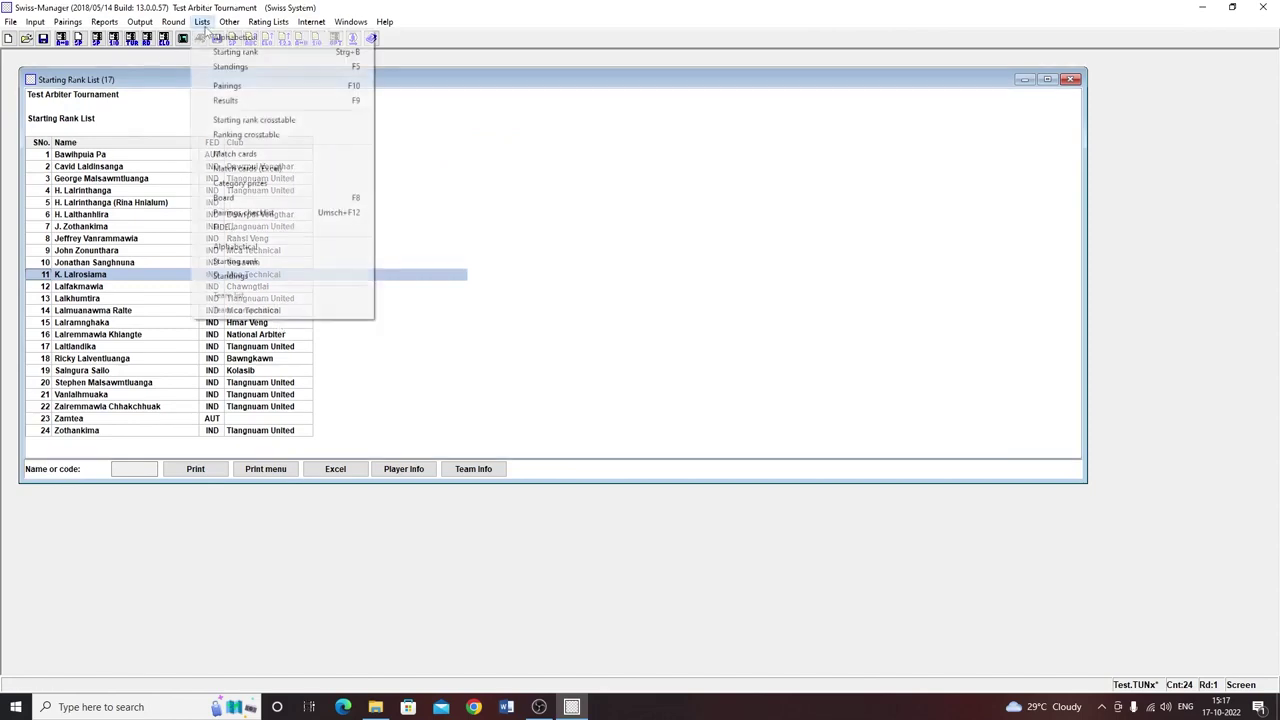
{"action": "left_click", "coordinate": [227, 86]}
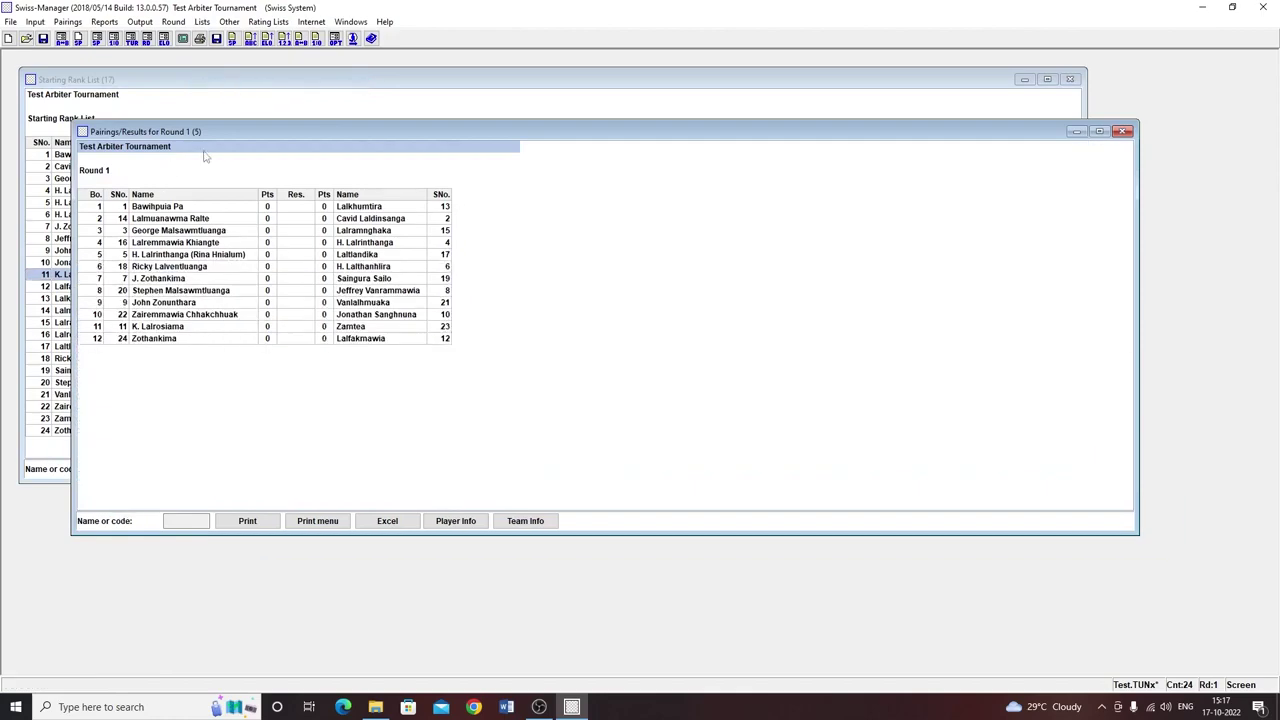
{"action": "left_click_drag", "start_coordinate": [369, 133], "coordinate": [520, 99]}
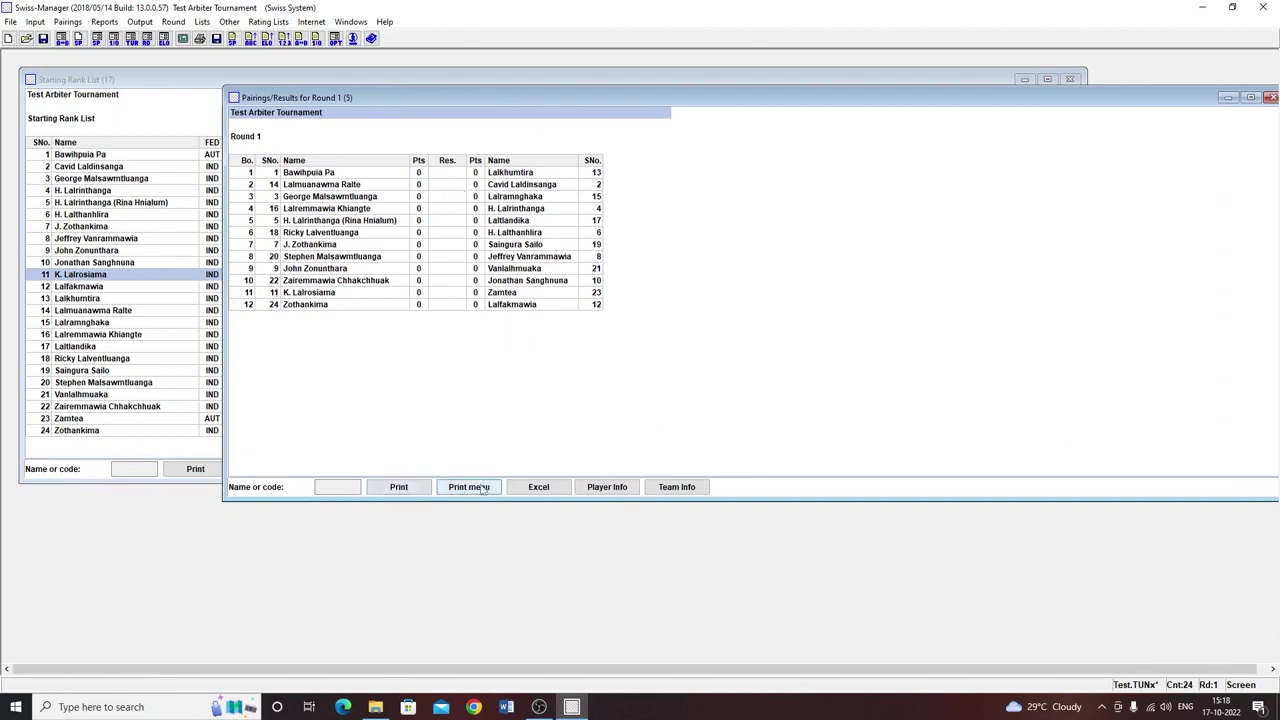
- Print the Round 1 pairings, delete the stuck EPSON print job, and dismiss the not-ready warning
{"action": "left_click", "coordinate": [403, 489]}
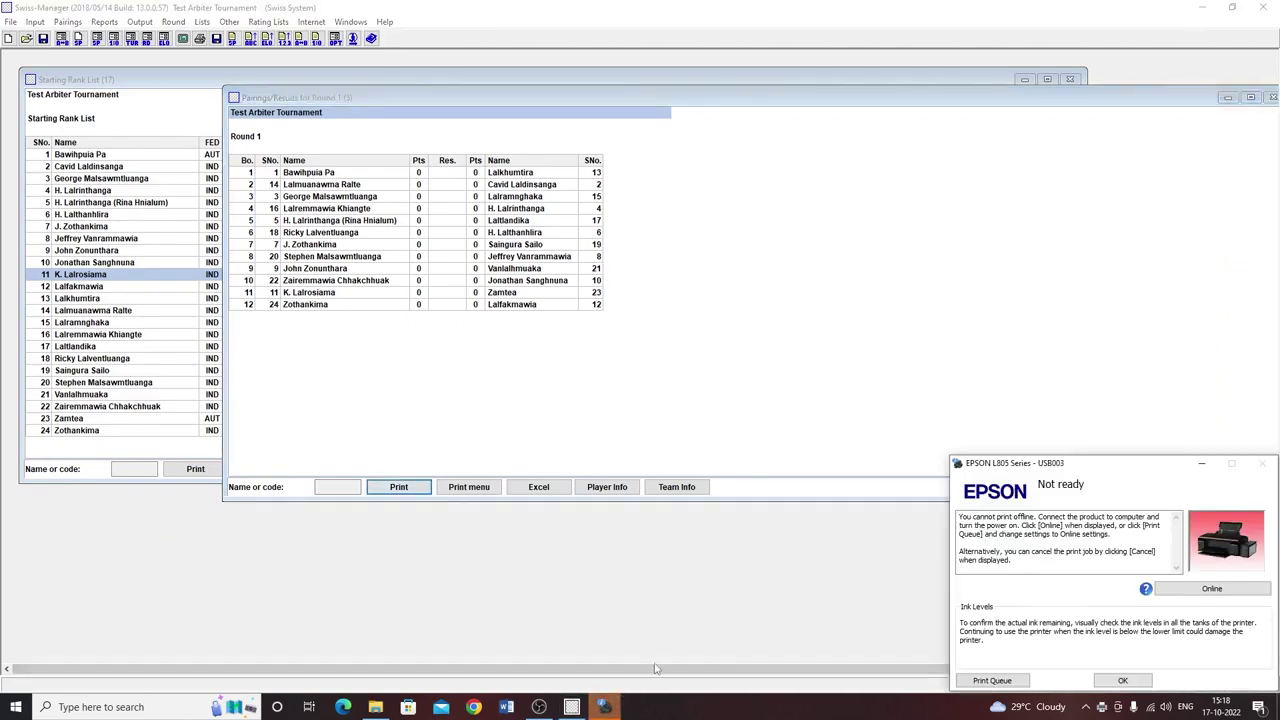
{"action": "left_click_drag", "start_coordinate": [1037, 466], "coordinate": [780, 230]}
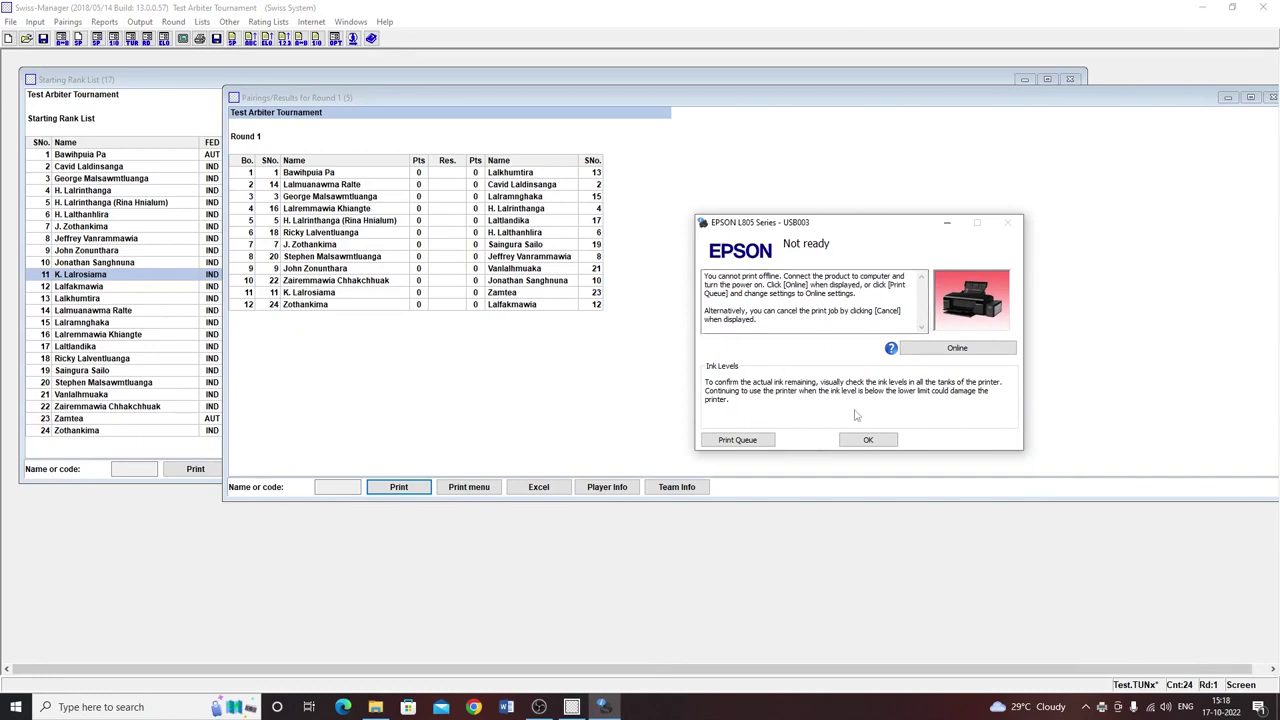
{"action": "left_click", "coordinate": [737, 440]}
{"action": "left_click", "coordinate": [110, 126]}
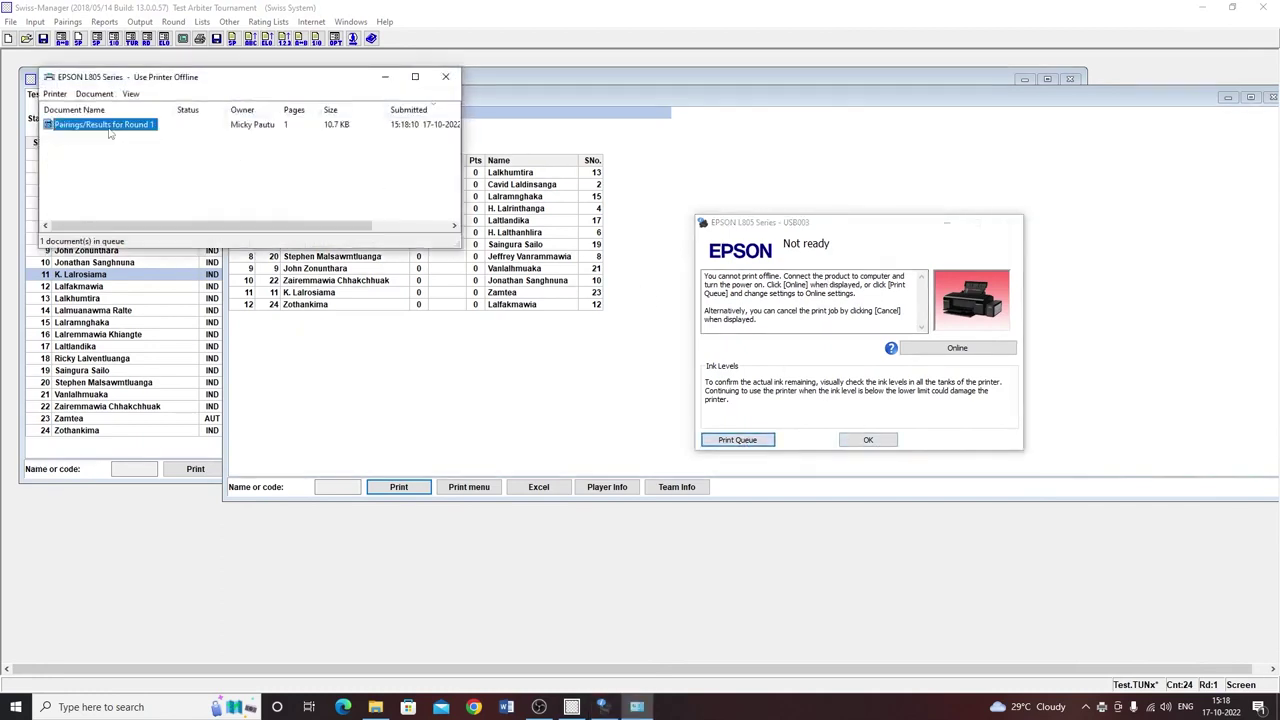
{"action": "key", "text": "Delete"}
{"action": "key", "text": "Return"}
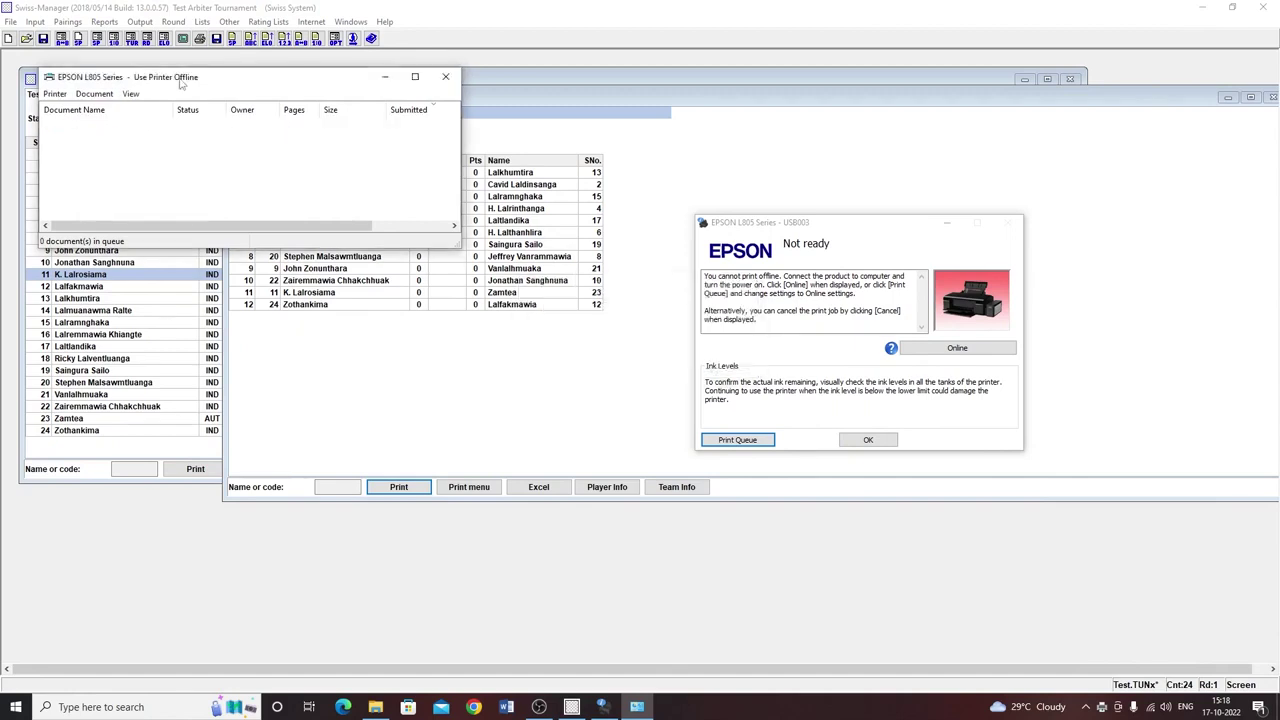
{"action": "left_click", "coordinate": [445, 76]}
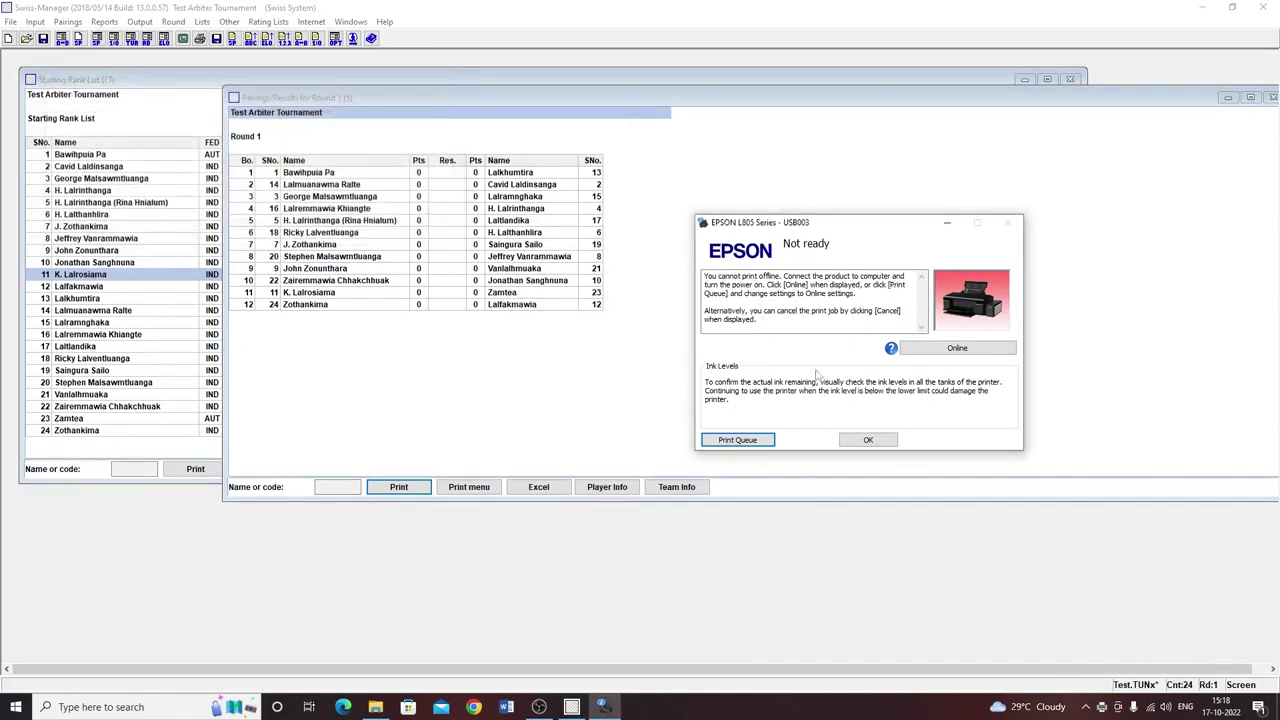
{"action": "left_click", "coordinate": [868, 439]}
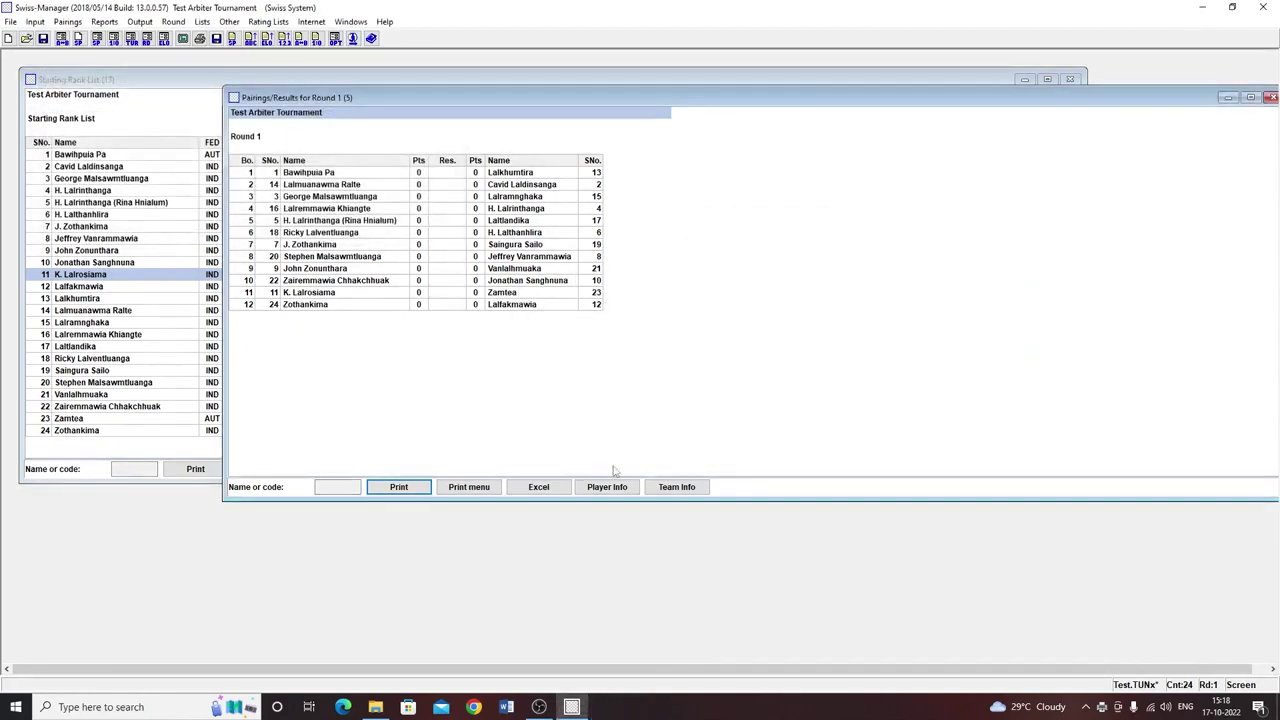
{"action": "left_click", "coordinate": [539, 487]}
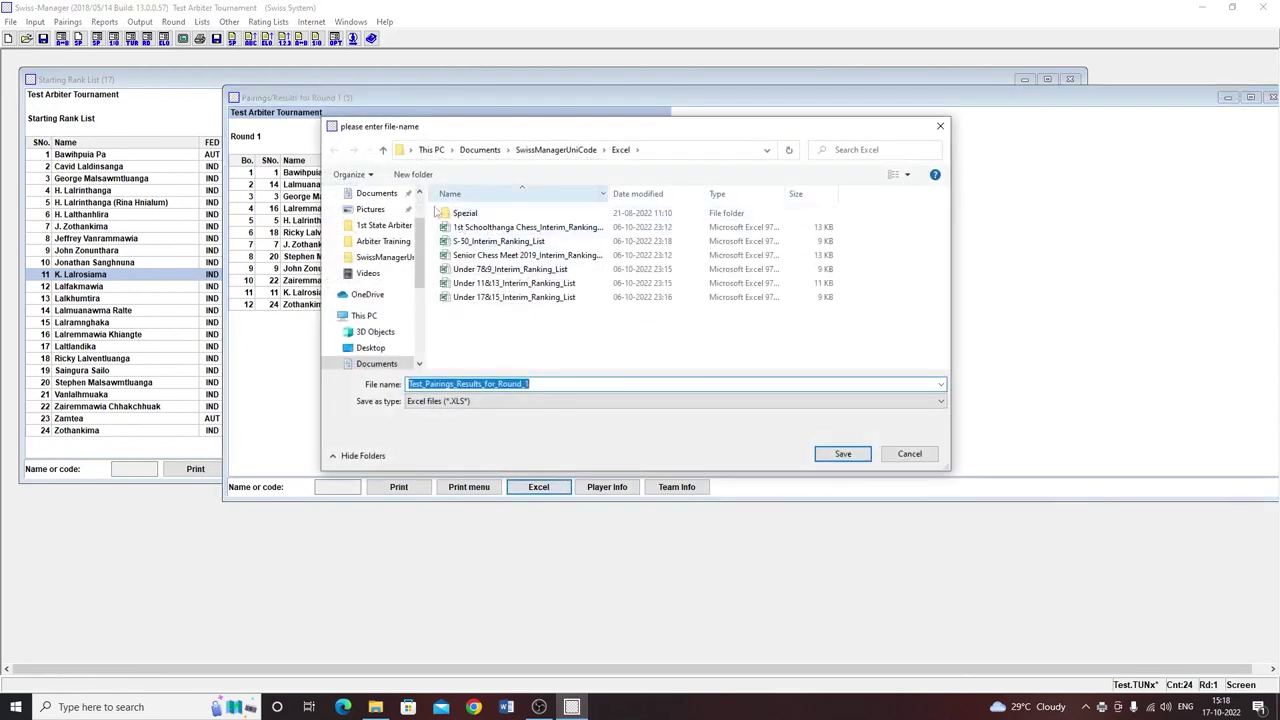
{"action": "left_click", "coordinate": [380, 225]}
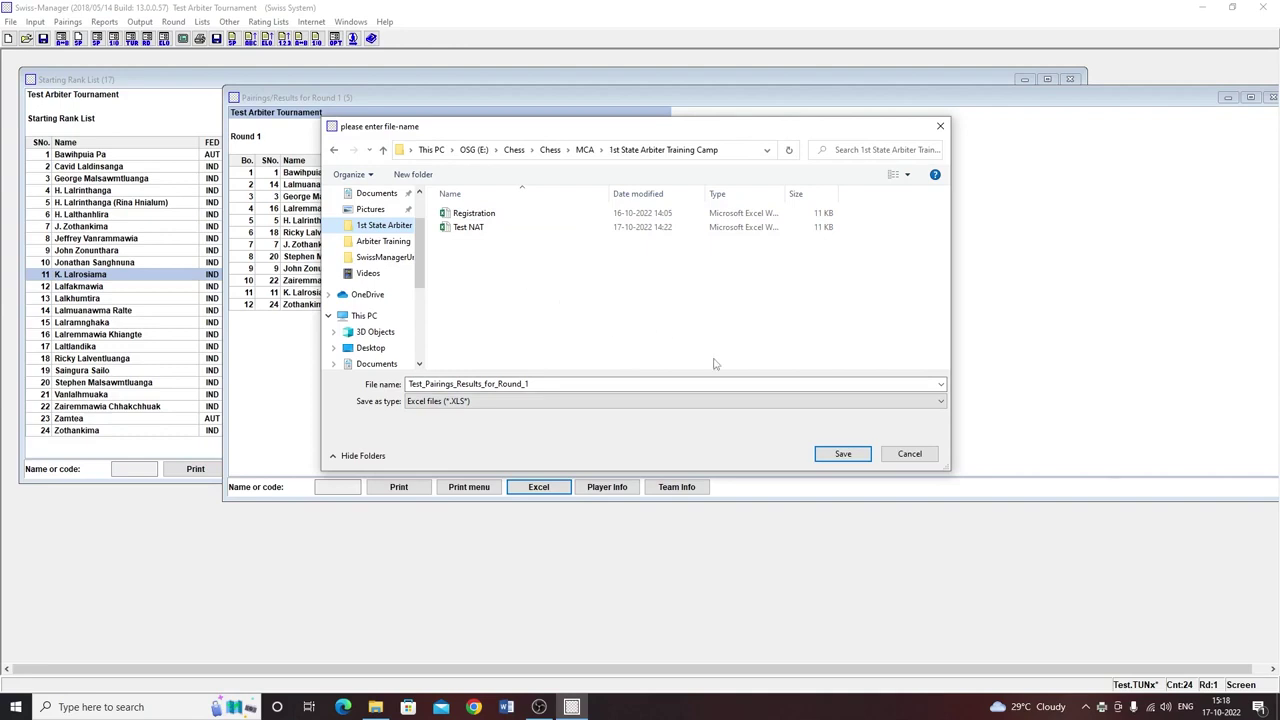
{"action": "left_click", "coordinate": [888, 453]}
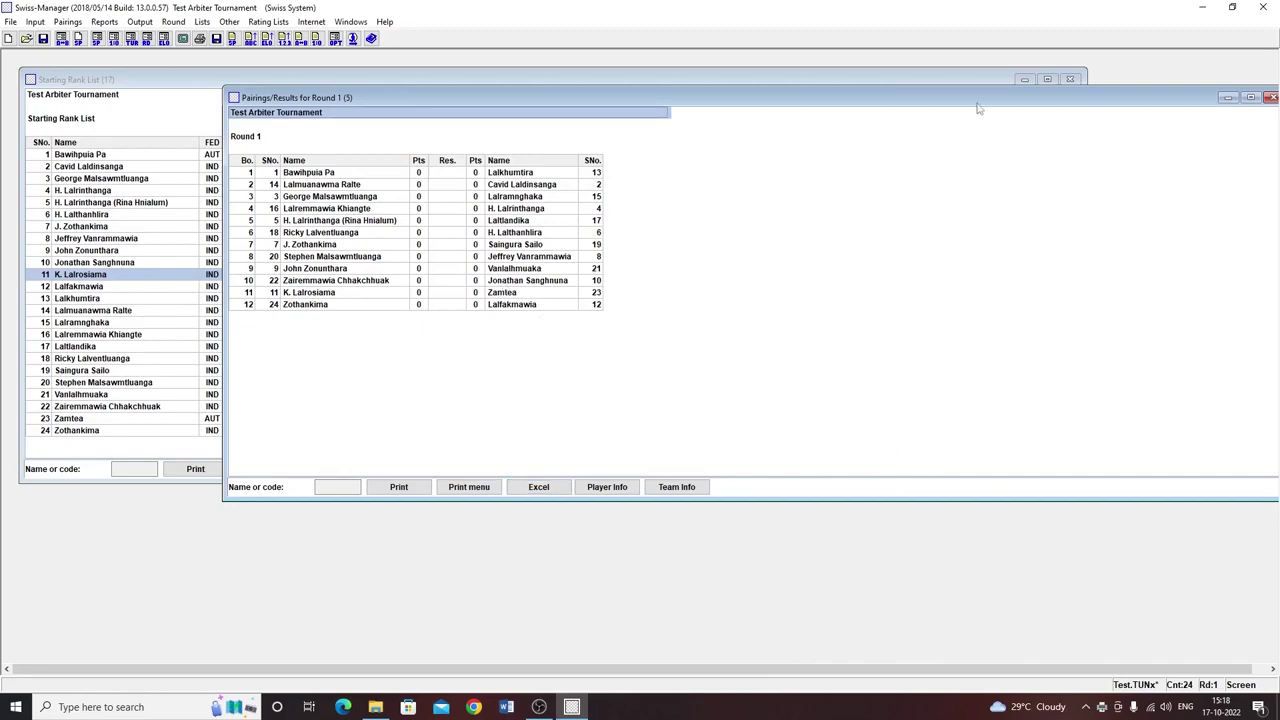
{"action": "left_click_drag", "start_coordinate": [935, 100], "coordinate": [721, 137]}
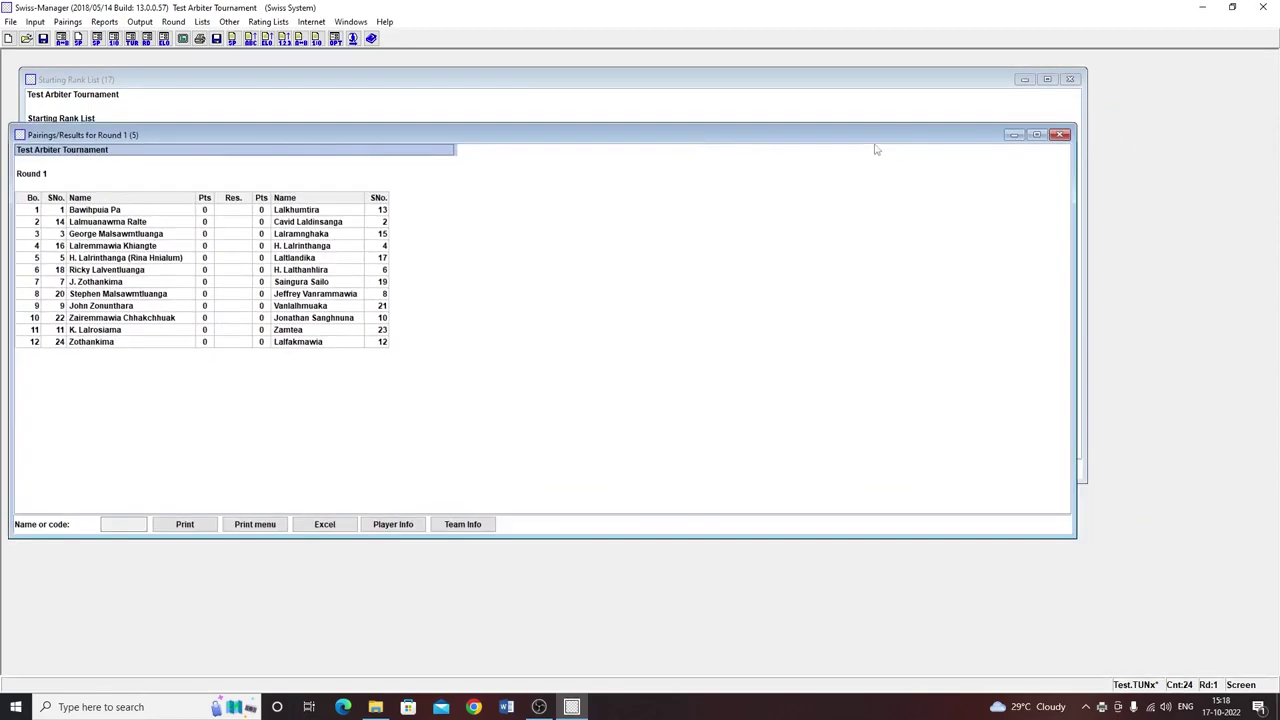
- Close the Round 1 pairings window and the Starting Rank List
{"action": "left_click_drag", "start_coordinate": [866, 136], "coordinate": [955, 117]}
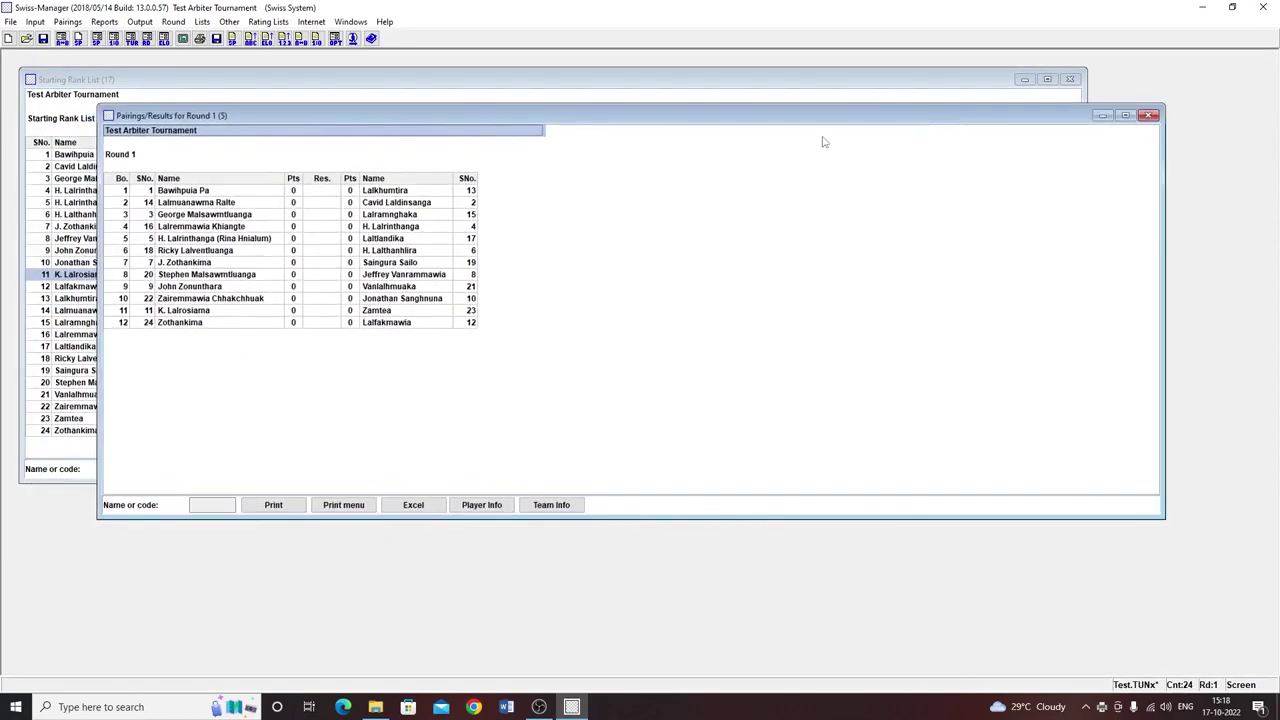
{"action": "left_click", "coordinate": [1150, 115]}
{"action": "left_click", "coordinate": [1069, 80]}
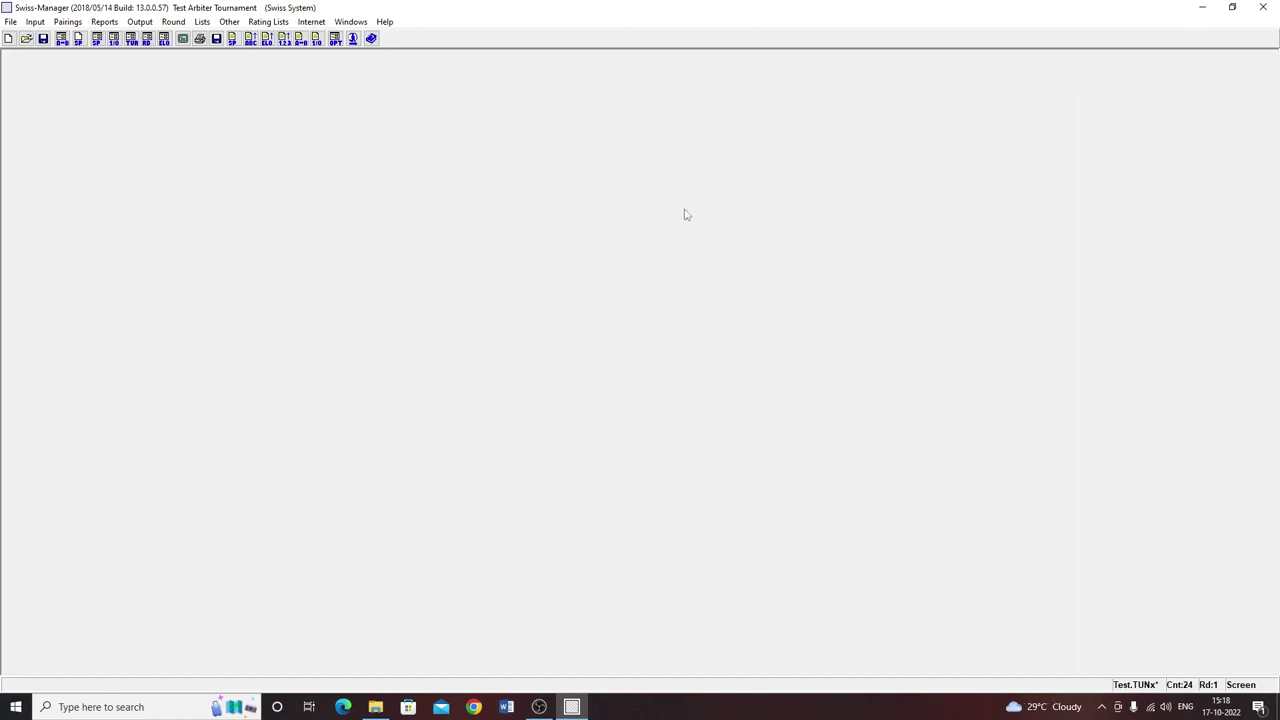
{"action": "left_click", "coordinate": [35, 21]}
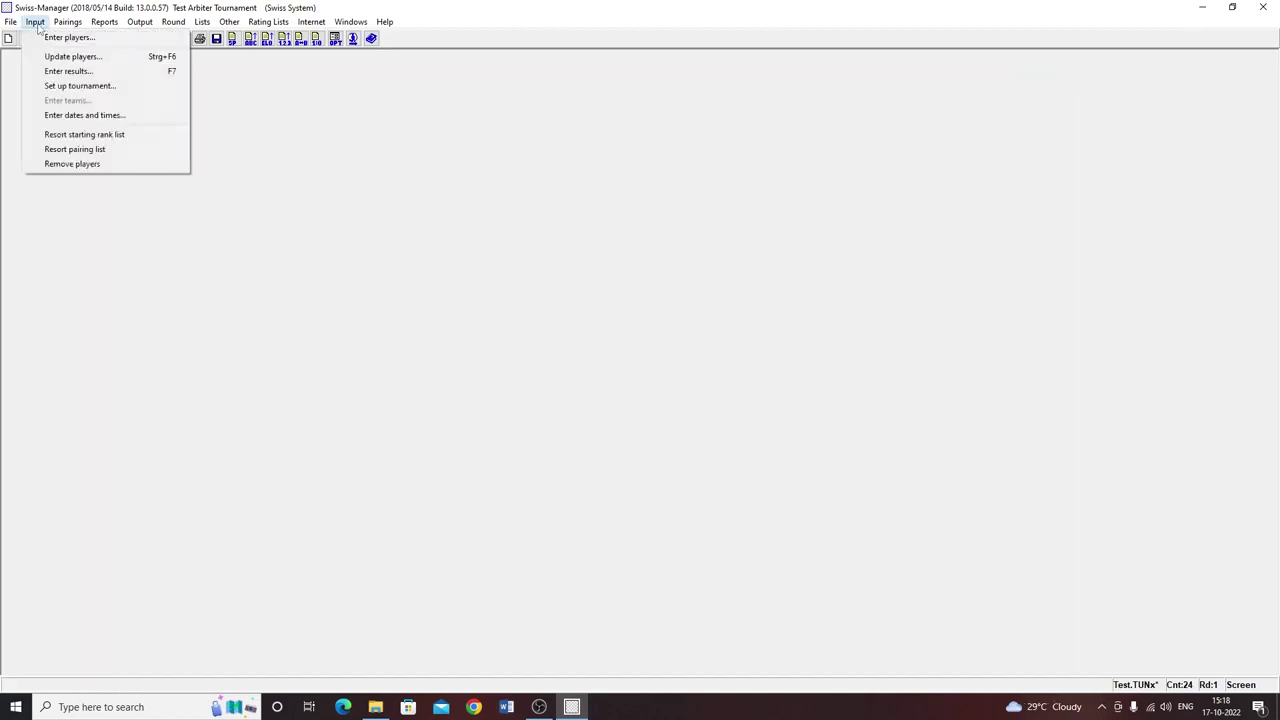
- Score Round 1 boards 1–6: white wins on 1–2, black win on 3, draws on 4–5, white forfeit win on 6
{"action": "left_click", "coordinate": [128, 72]}
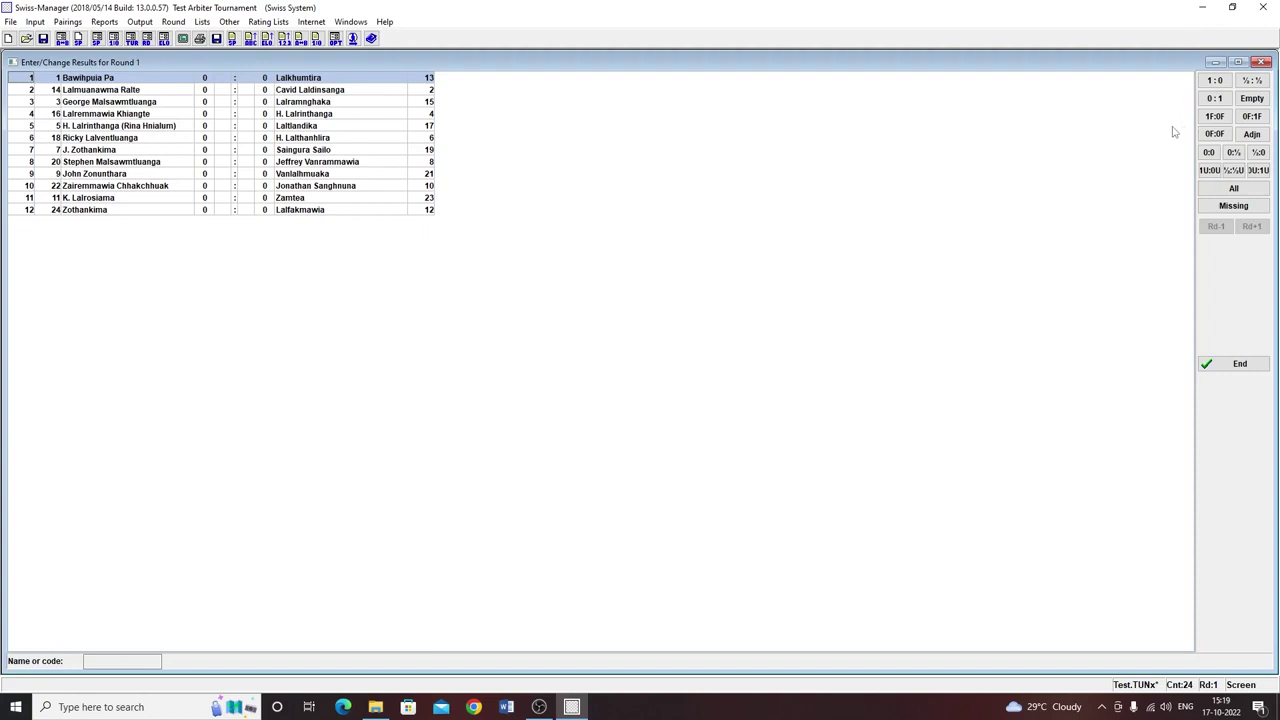
{"action": "left_click", "coordinate": [1214, 81]}
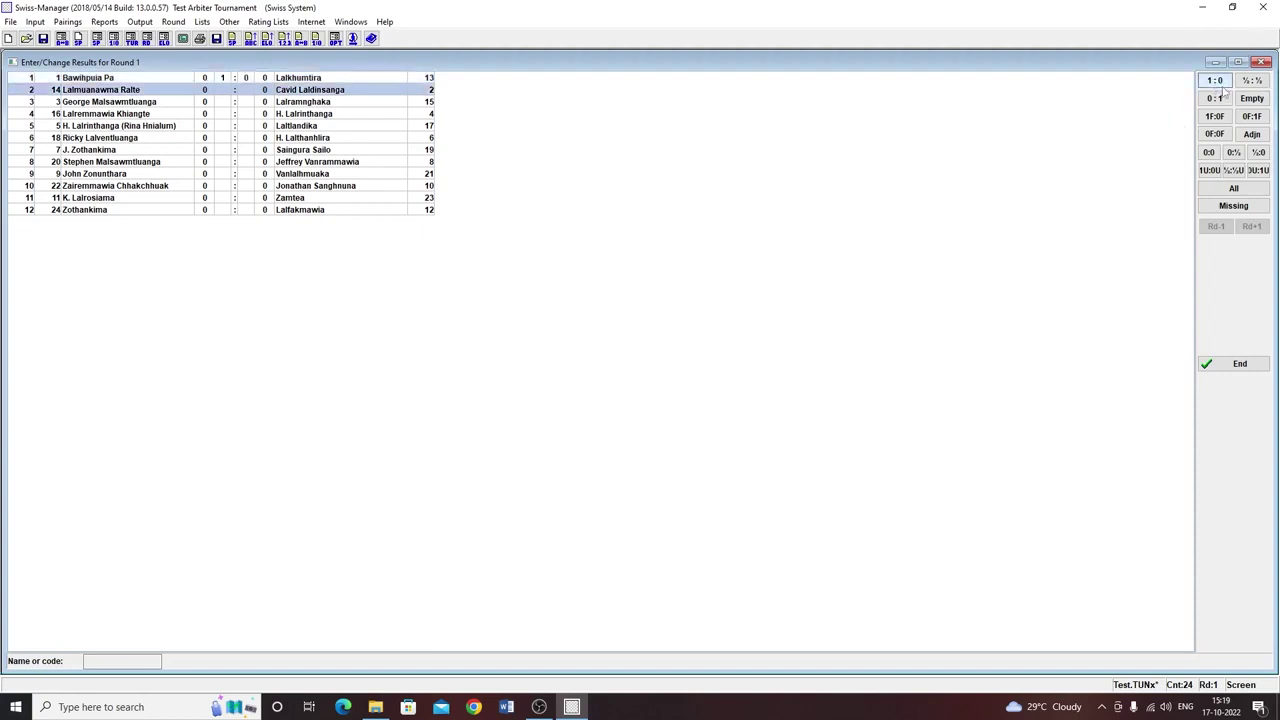
{"action": "left_click", "coordinate": [1215, 82]}
{"action": "left_click", "coordinate": [1215, 98]}
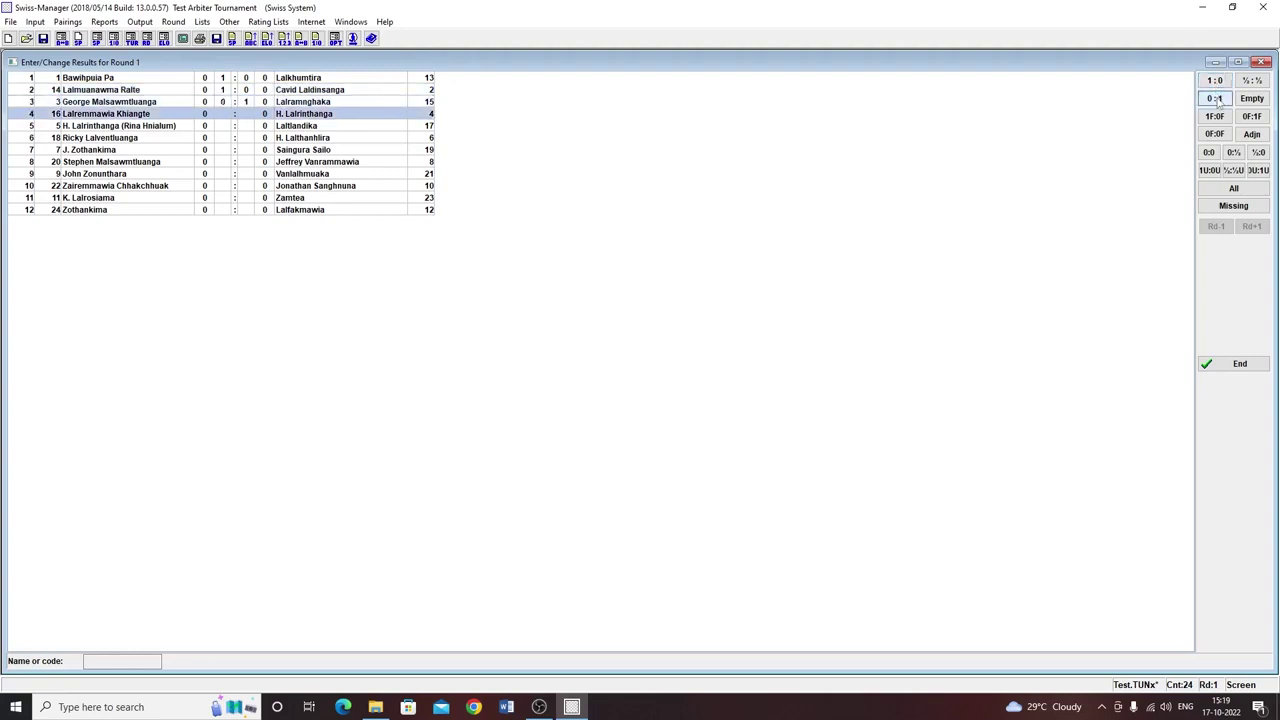
{"action": "left_click", "coordinate": [1252, 81]}
{"action": "left_click", "coordinate": [1253, 83]}
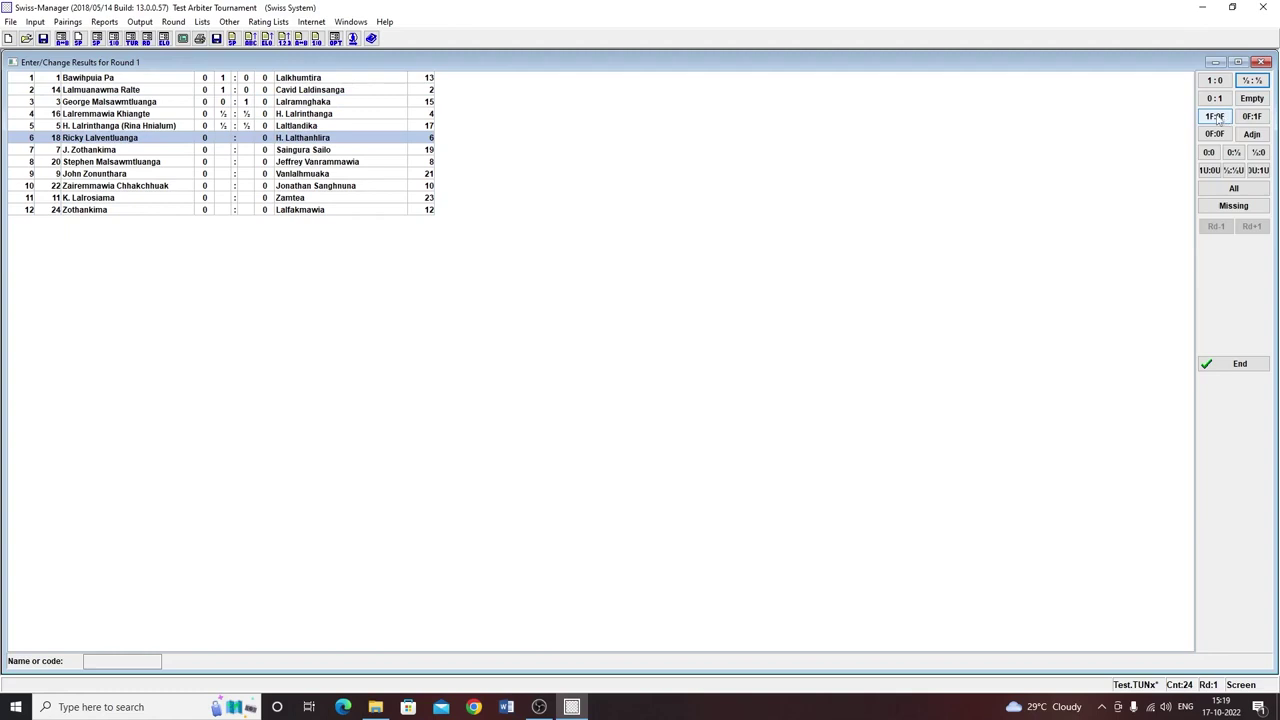
{"action": "left_click", "coordinate": [1216, 116]}
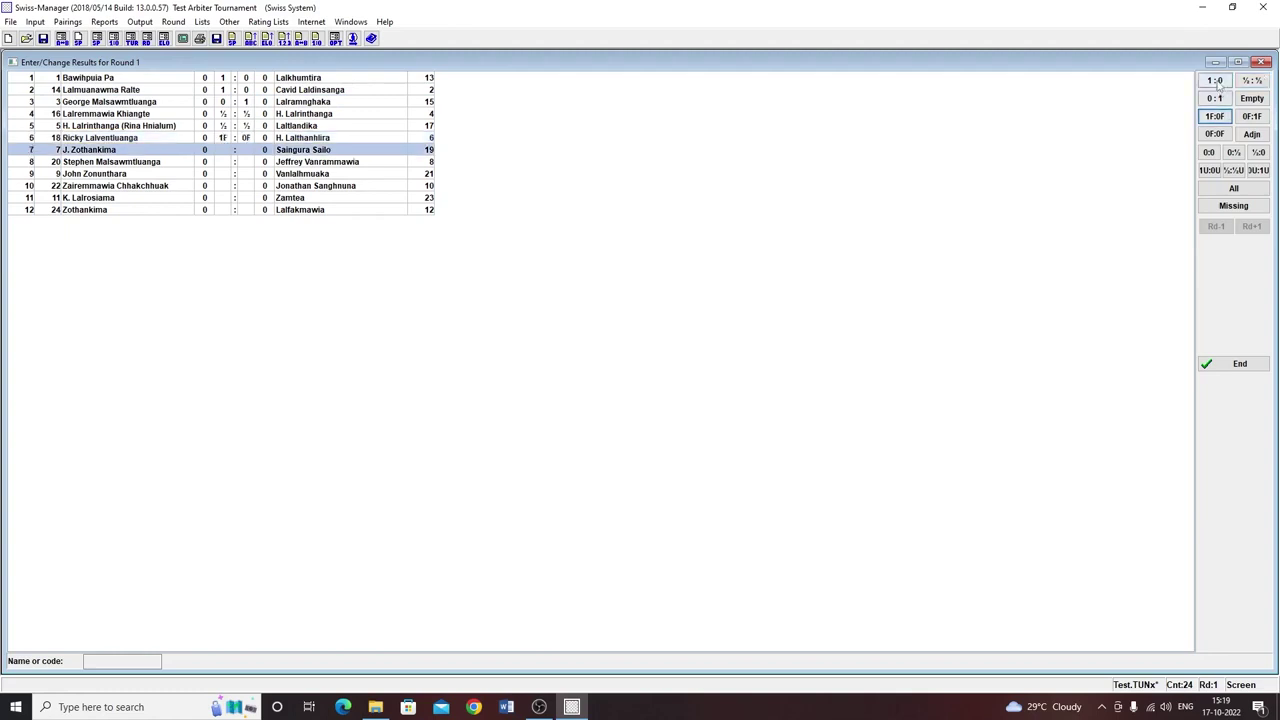
- Score boards 7–11: white wins on 7, 8, 11, black win on 9, black forfeit win on 10
{"action": "left_click", "coordinate": [1215, 81]}
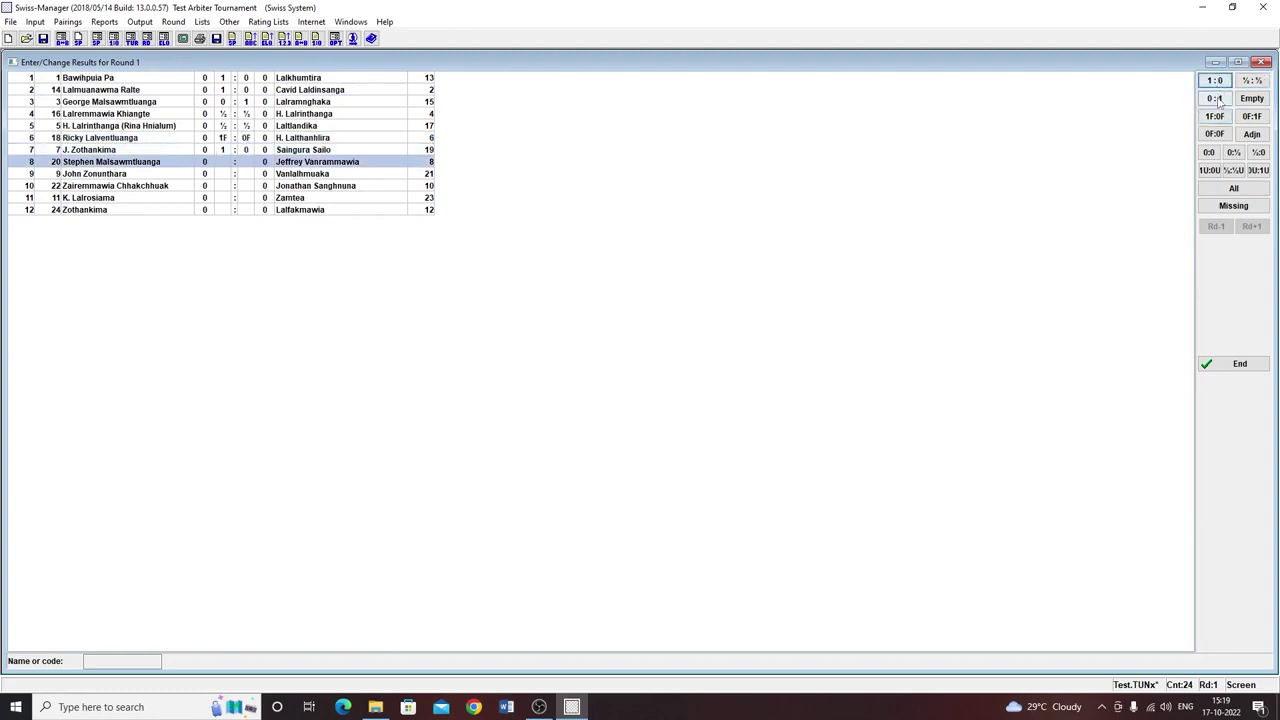
{"action": "left_click", "coordinate": [1215, 81]}
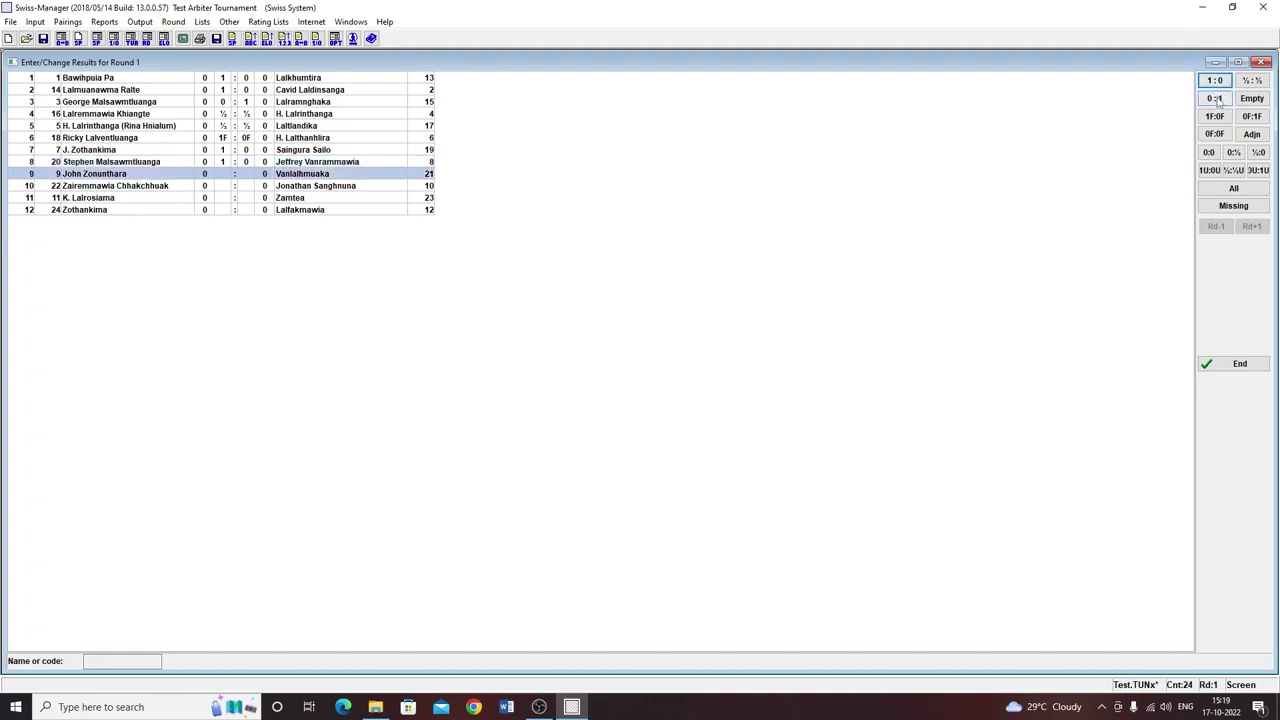
{"action": "left_click", "coordinate": [1215, 99]}
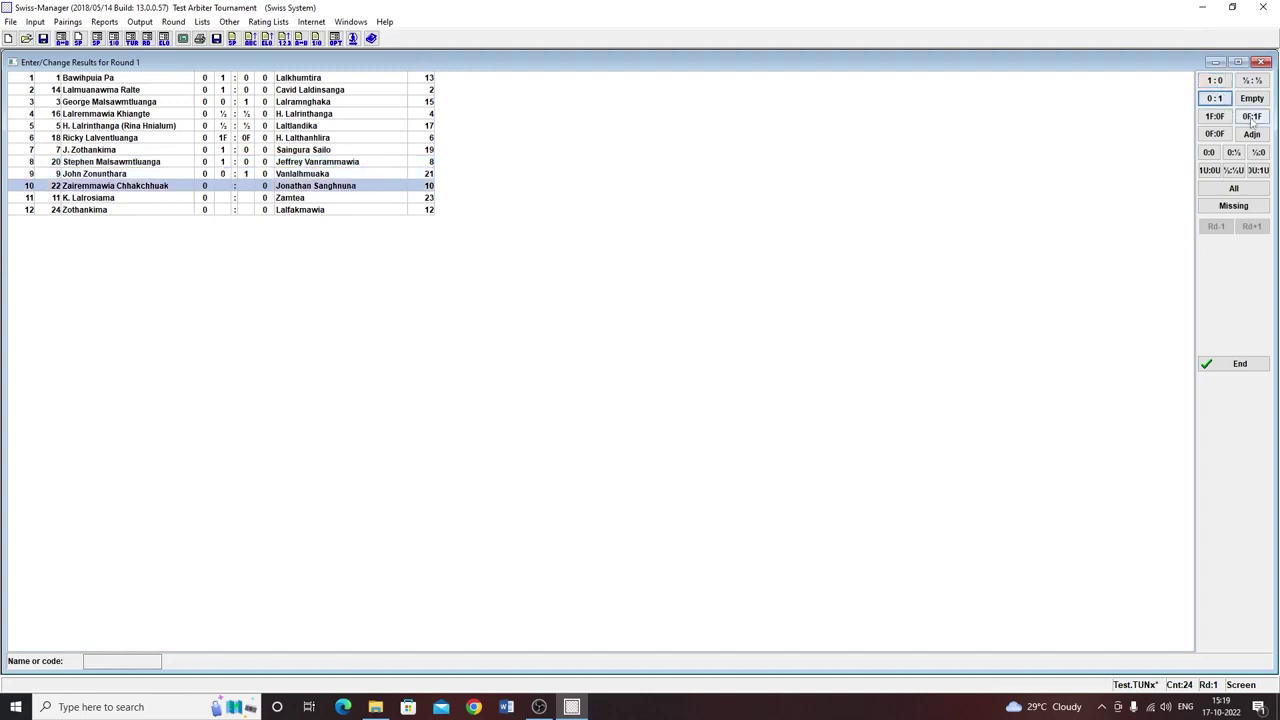
{"action": "left_click", "coordinate": [1252, 117]}
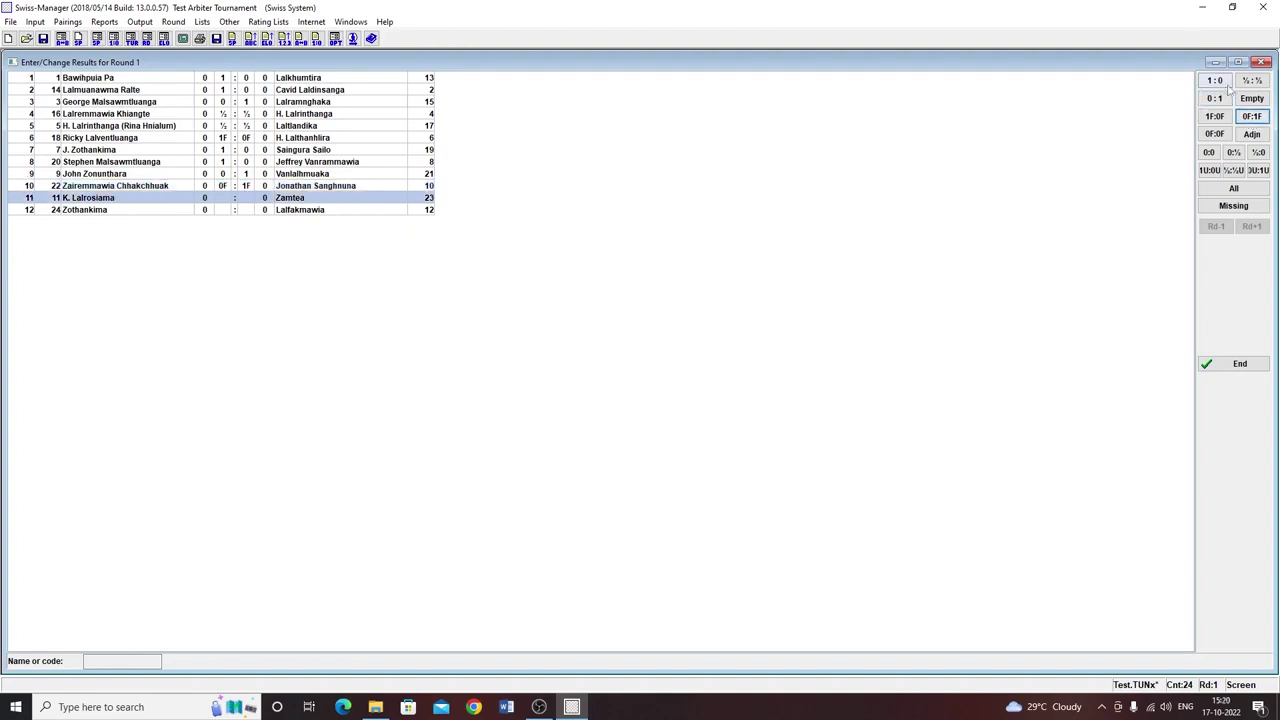
{"action": "left_click", "coordinate": [1218, 83]}
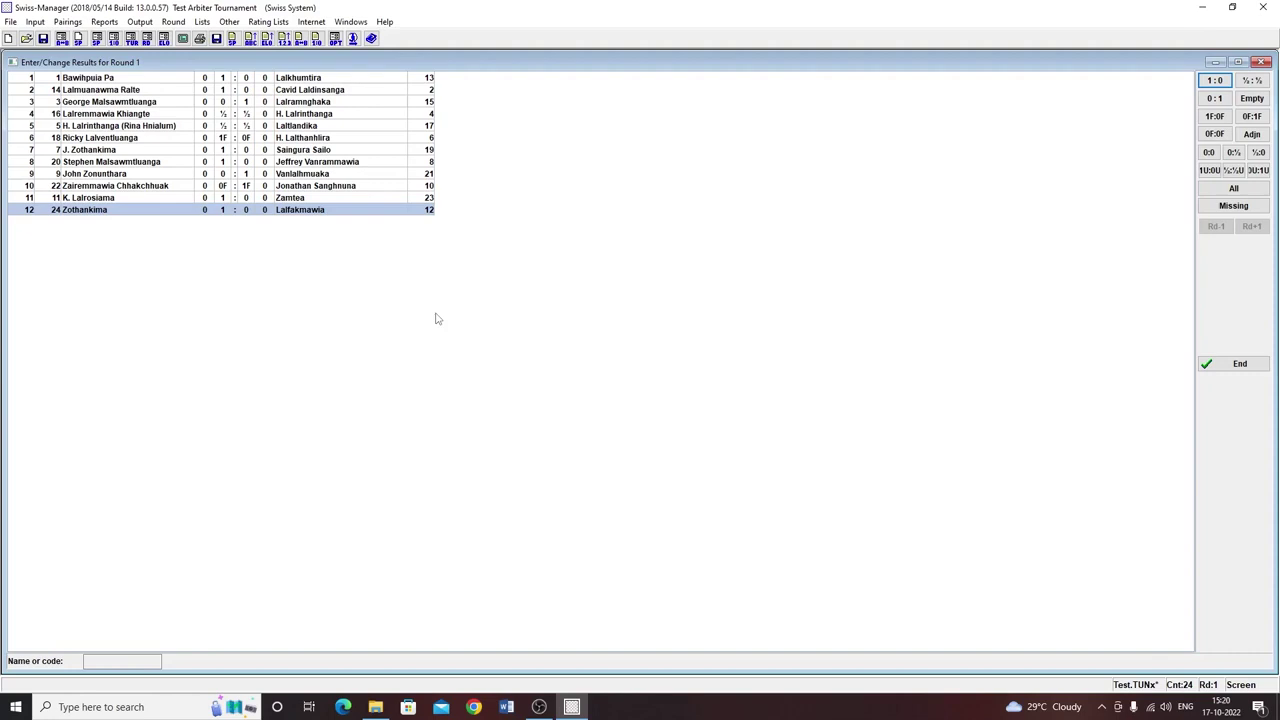
{"action": "left_click", "coordinate": [1239, 368]}
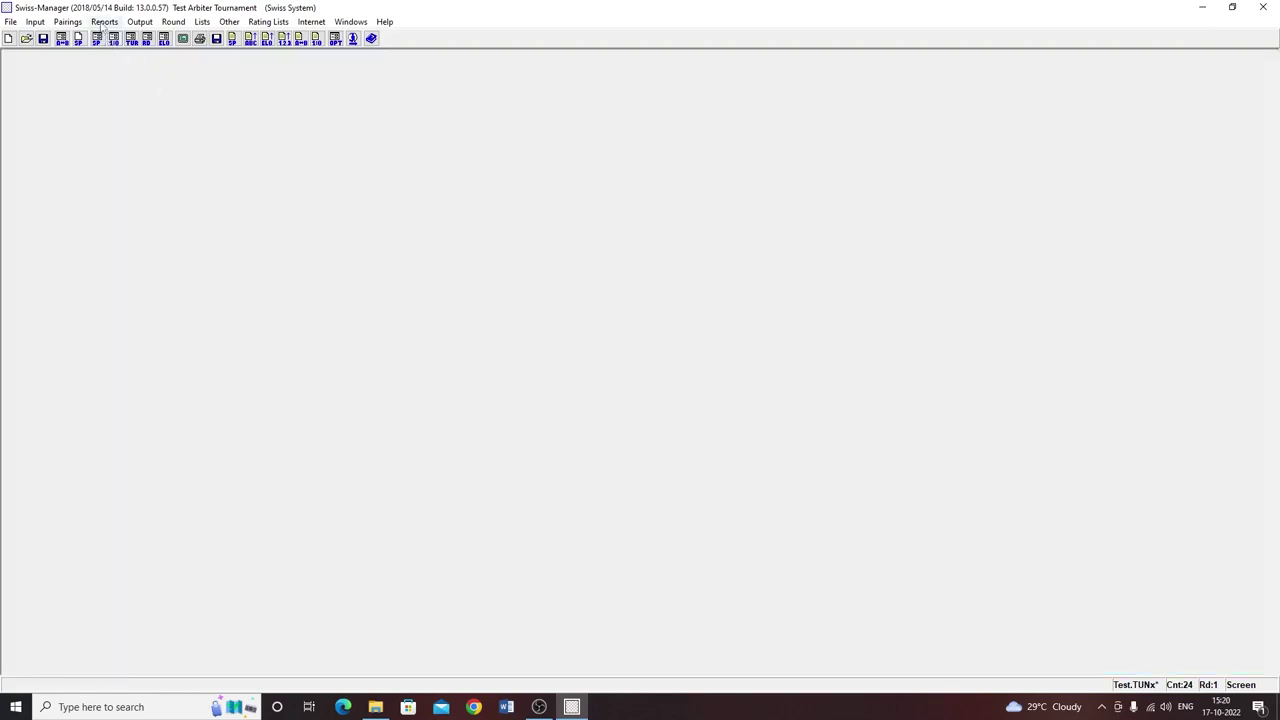
{"action": "left_click", "coordinate": [203, 22]}
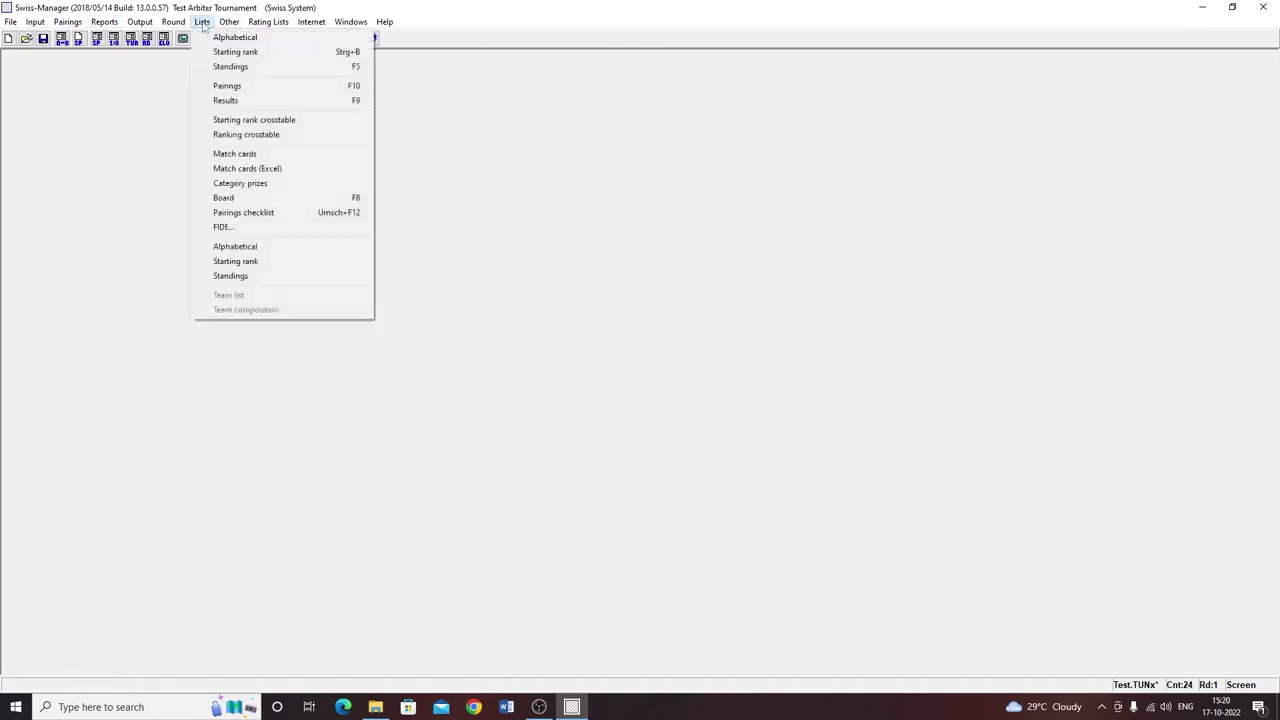
{"action": "left_click", "coordinate": [258, 102]}
{"action": "left_click_drag", "start_coordinate": [383, 170], "coordinate": [378, 97]}
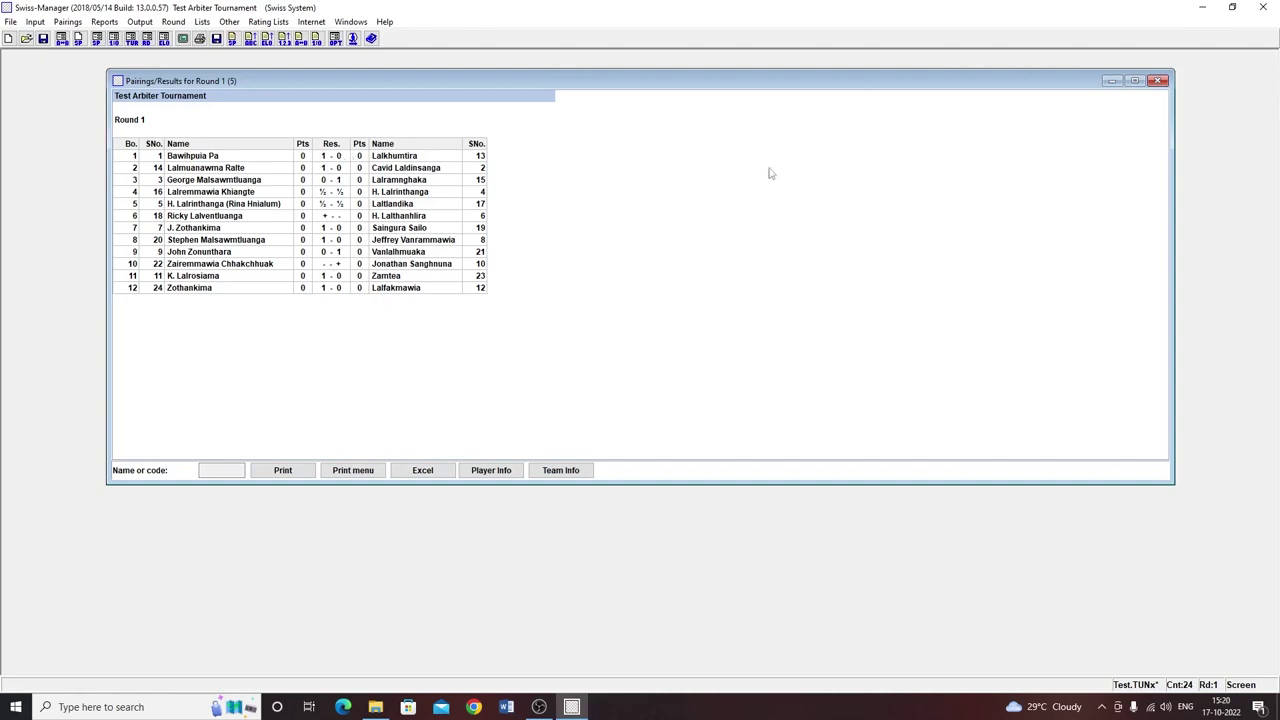
{"action": "left_click", "coordinate": [1157, 81]}
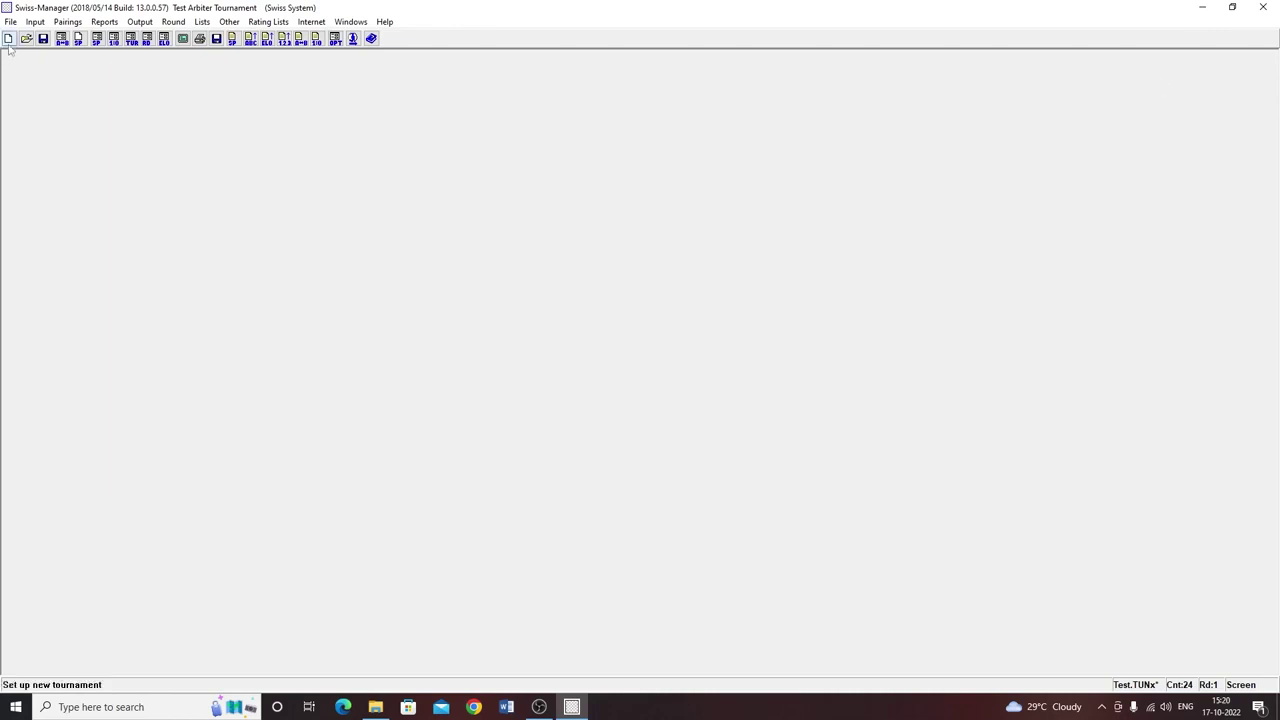
- Generate and accept the computer pairings for round 2
{"action": "left_click", "coordinate": [60, 27]}
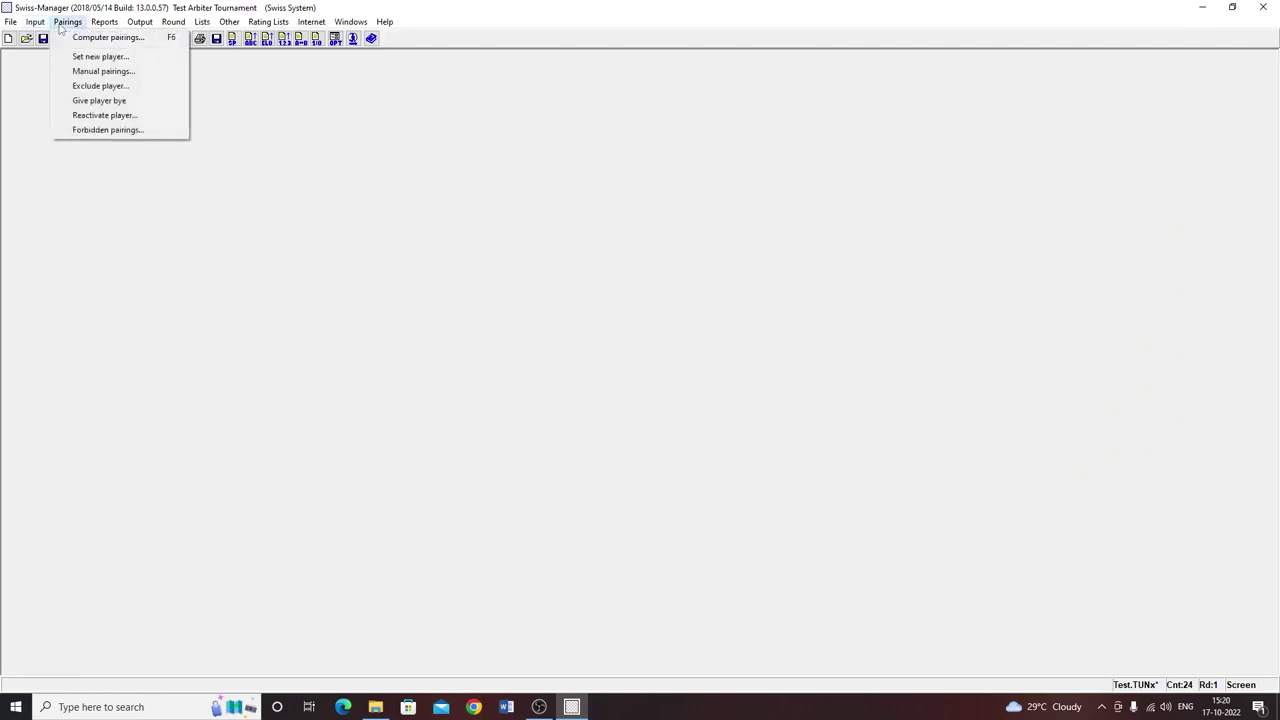
{"action": "left_click", "coordinate": [97, 38]}
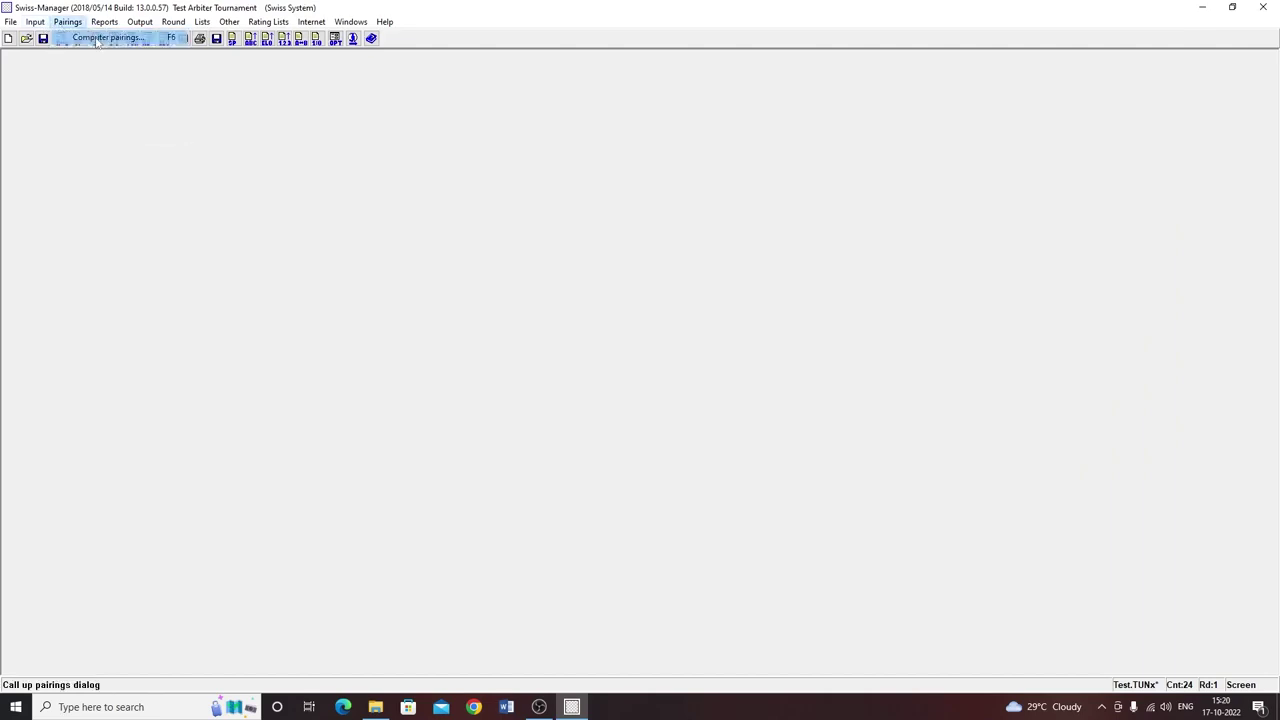
{"action": "left_click", "coordinate": [770, 474]}
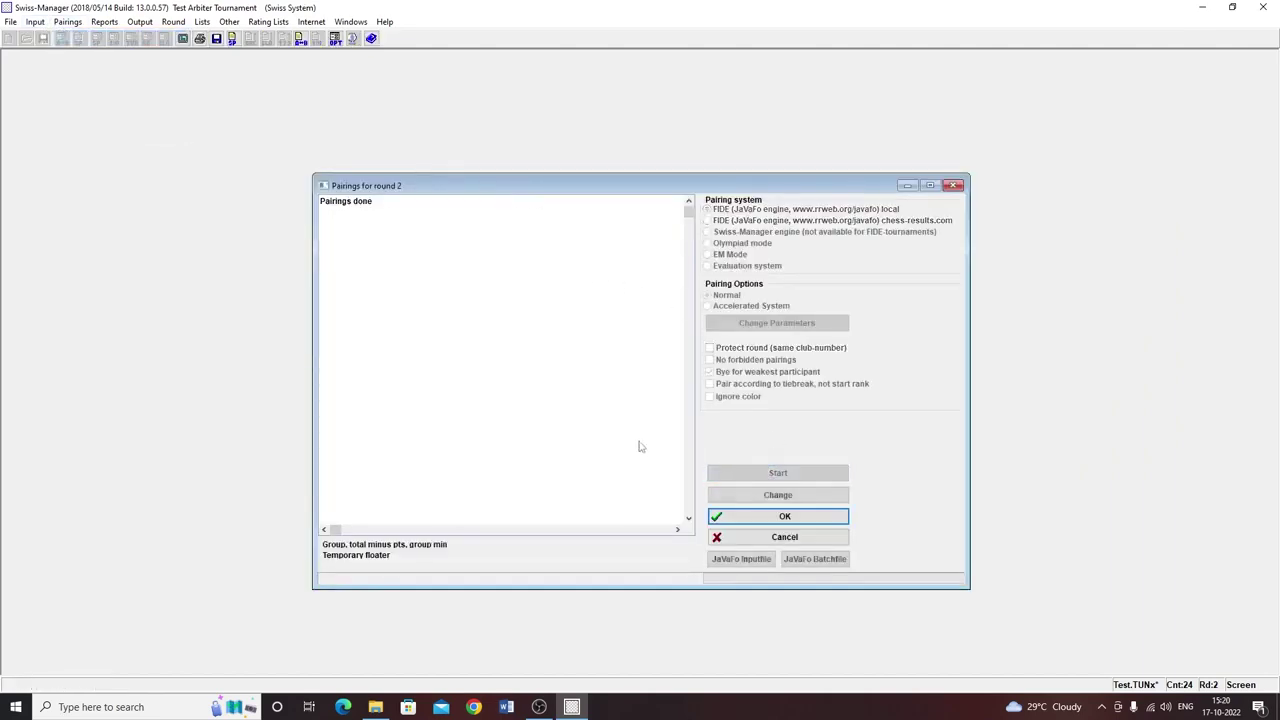
{"action": "left_click", "coordinate": [770, 516]}
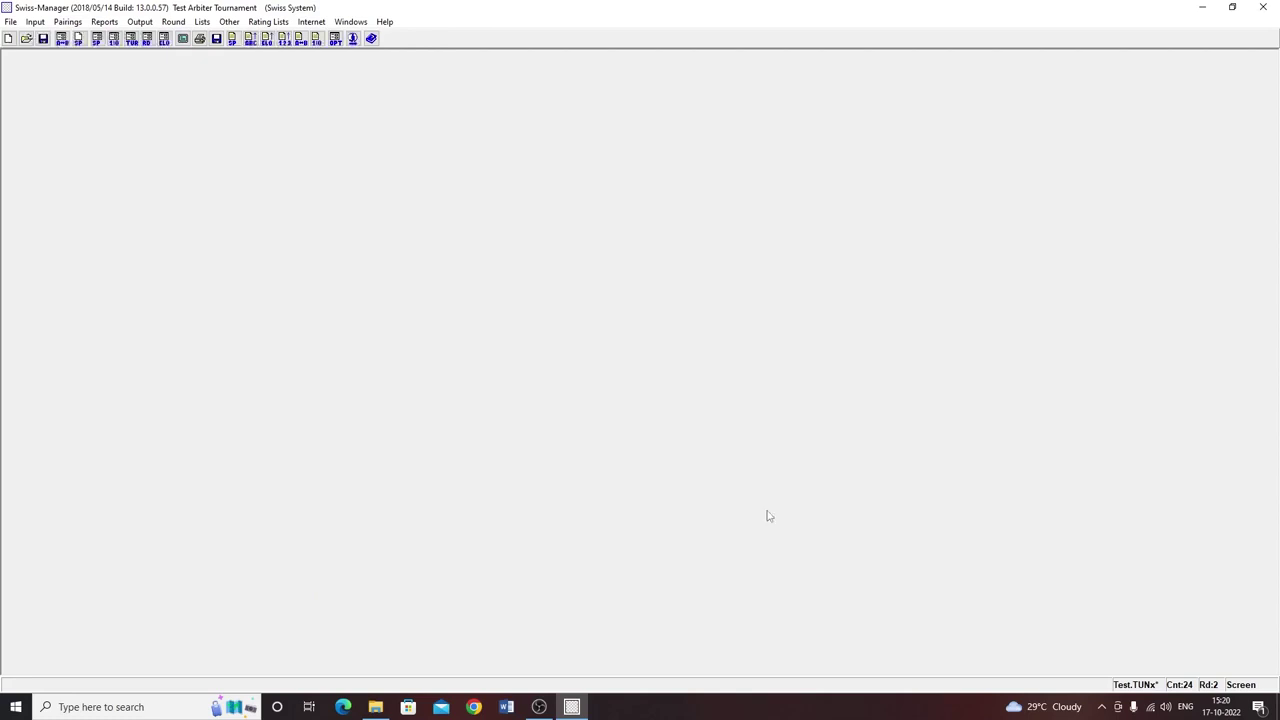
- View the 12-board round 2 pairing list, then close it
{"action": "left_click", "coordinate": [202, 21]}
{"action": "left_click", "coordinate": [230, 88]}
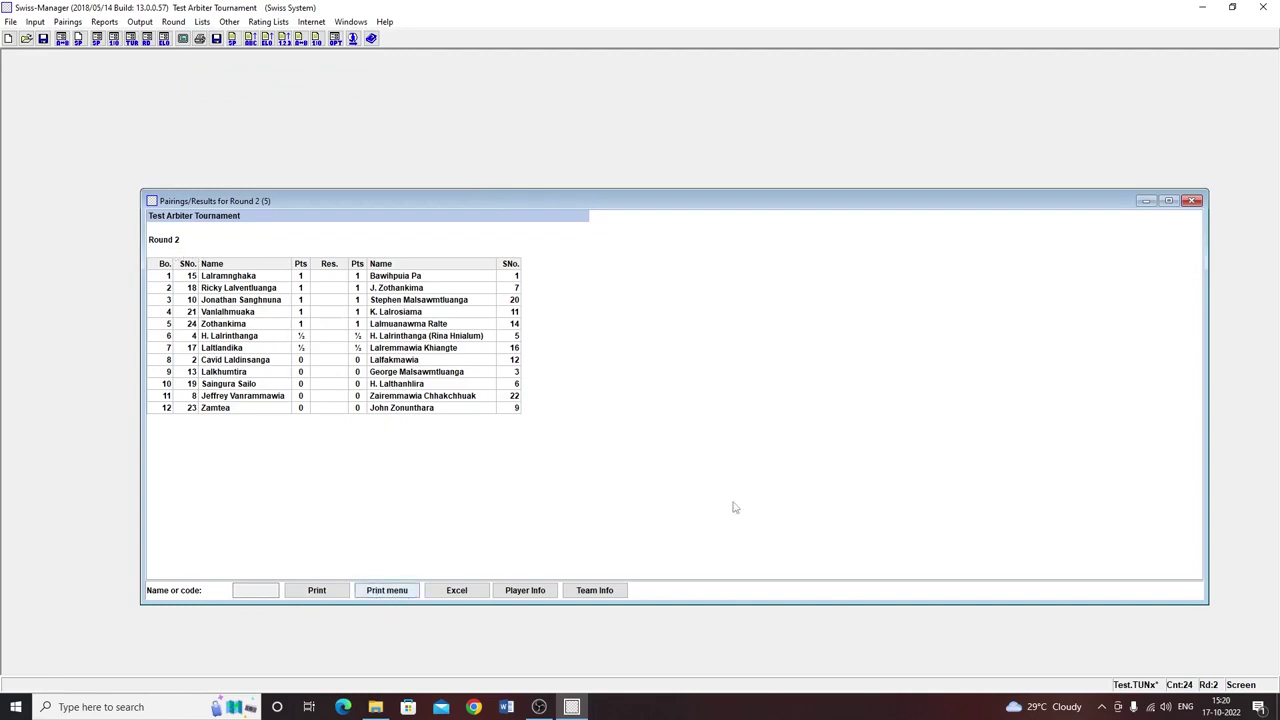
{"action": "left_click", "coordinate": [1193, 201]}
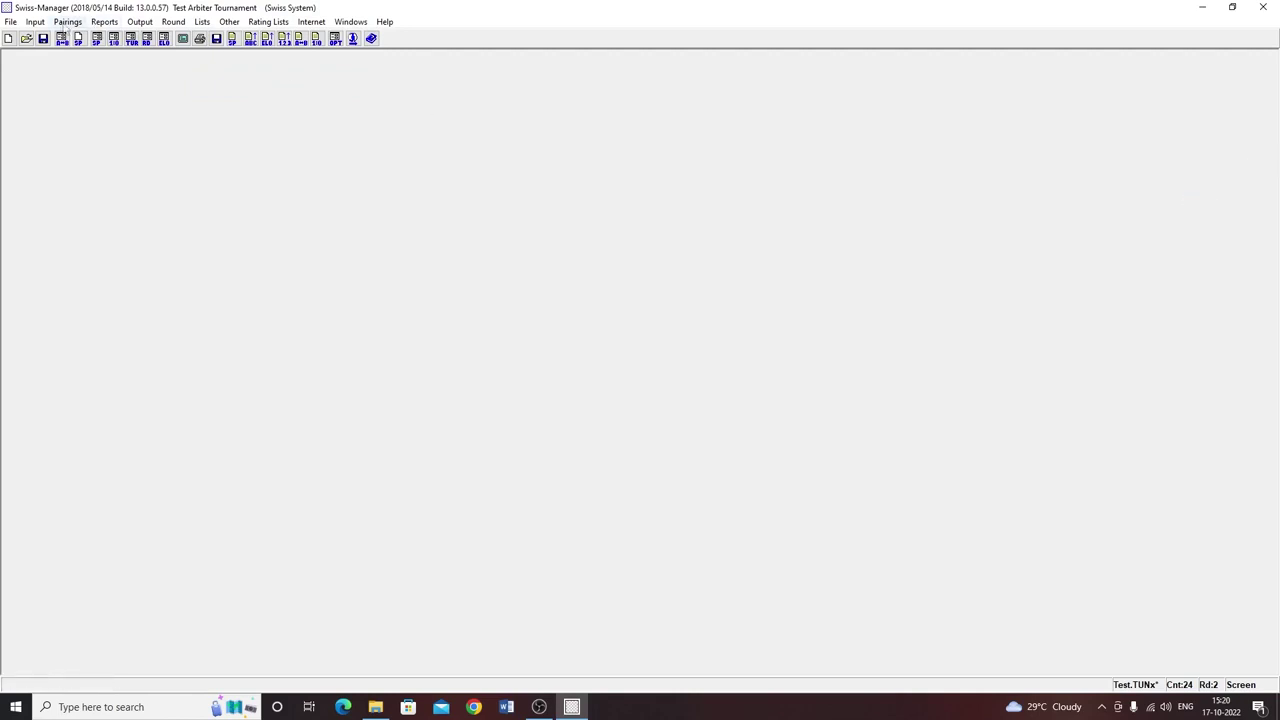
- Enter round 2 results: white wins on boards 1–3 and 8–10, black wins on 4–7, 11 and 12
{"action": "left_click", "coordinate": [35, 21]}
{"action": "left_click", "coordinate": [62, 72]}
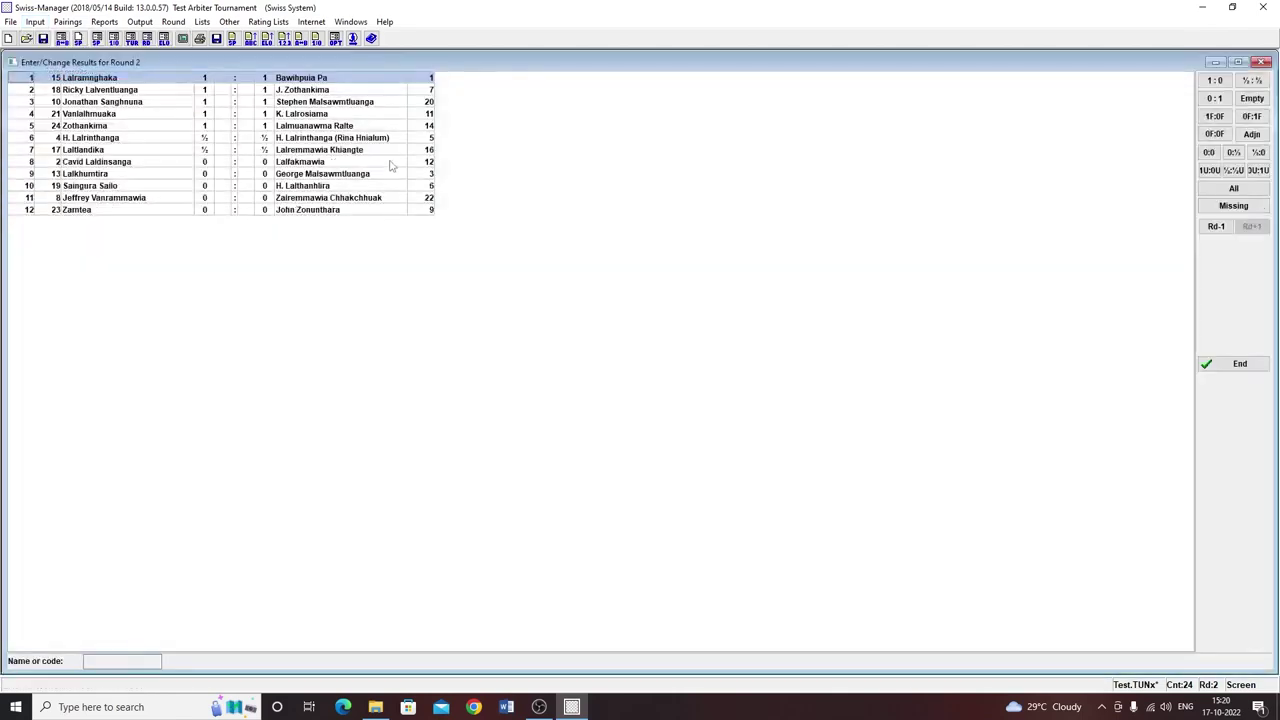
{"action": "left_click", "coordinate": [1214, 81]}
{"action": "left_click", "coordinate": [1214, 81]}
{"action": "left_click", "coordinate": [1214, 81]}
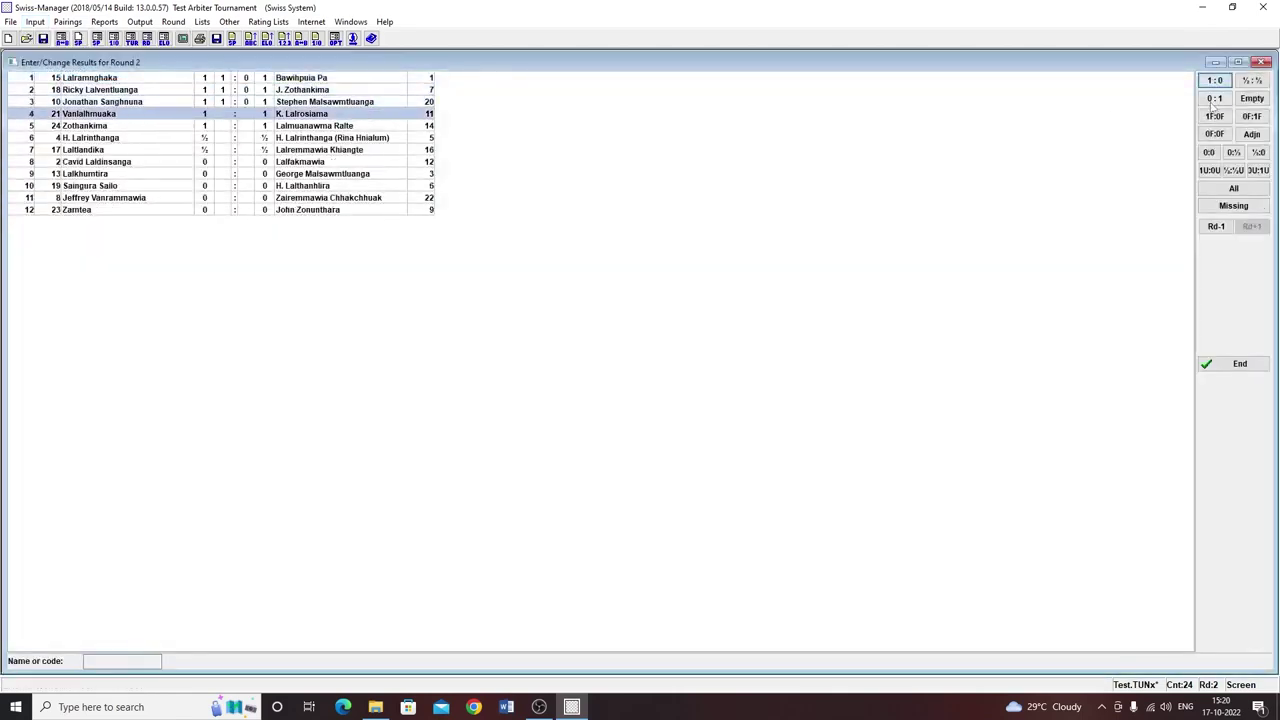
{"action": "left_click", "coordinate": [1215, 97]}
{"action": "left_click", "coordinate": [1215, 97]}
{"action": "left_click", "coordinate": [1215, 97]}
{"action": "left_click", "coordinate": [1215, 97]}
{"action": "left_click", "coordinate": [1214, 81]}
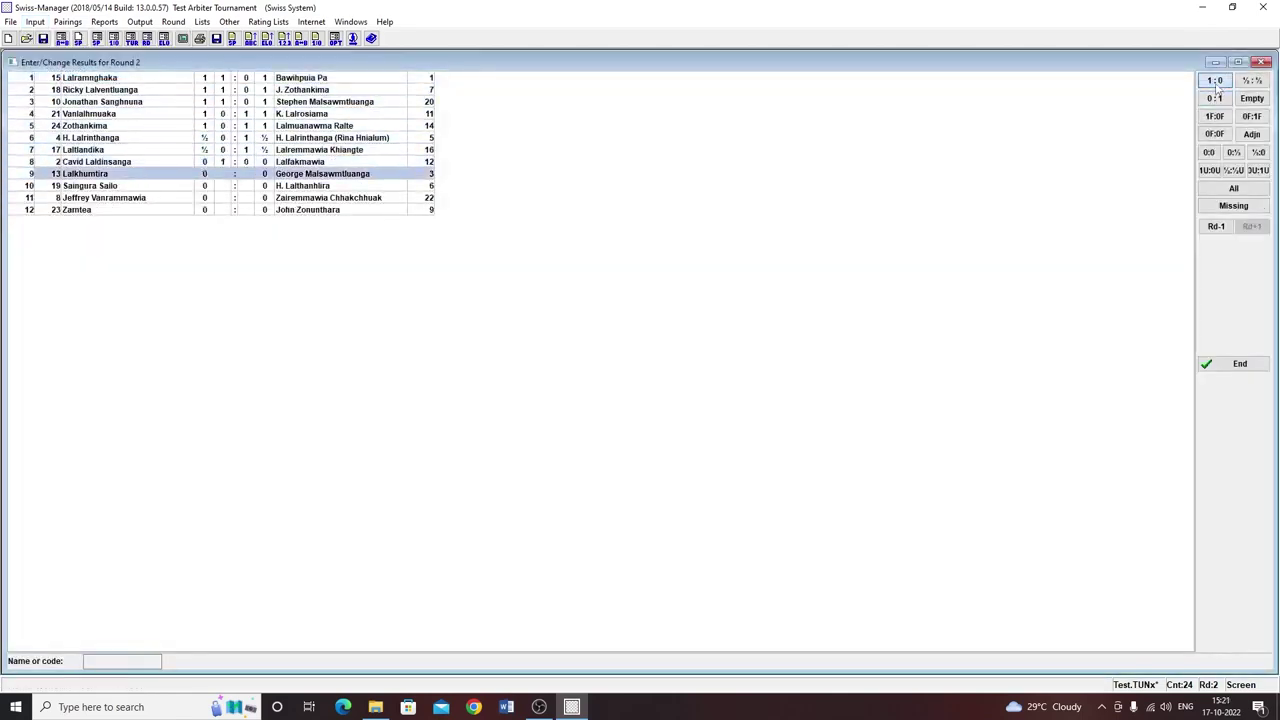
{"action": "left_click", "coordinate": [1214, 81]}
{"action": "left_click", "coordinate": [1214, 81]}
{"action": "left_click", "coordinate": [1215, 98]}
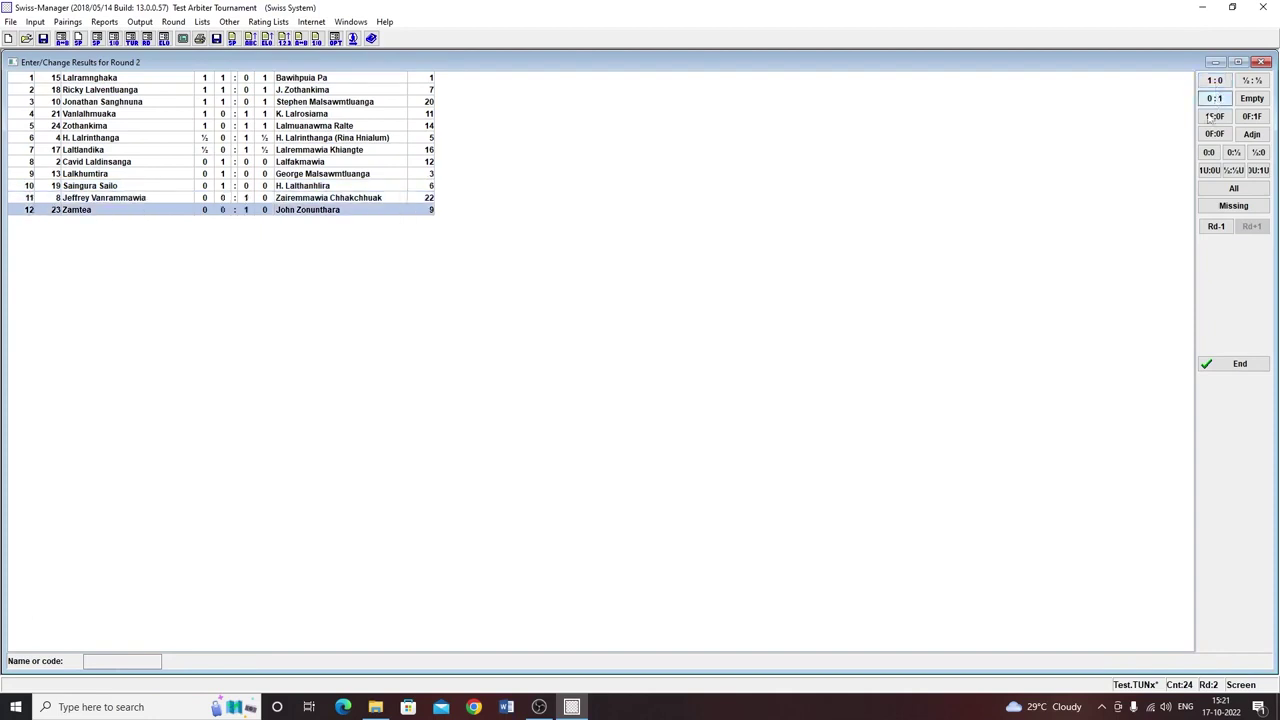
{"action": "left_click", "coordinate": [1238, 364]}
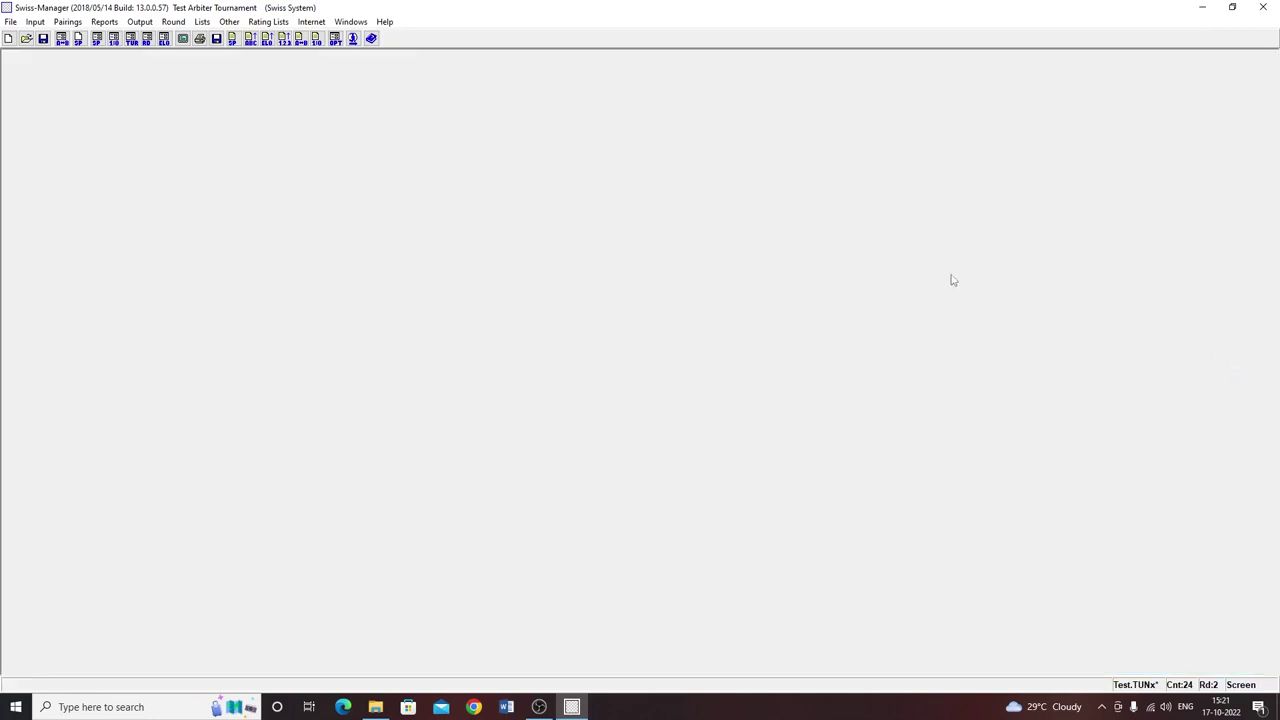
{"action": "left_click", "coordinate": [202, 21]}
{"action": "left_click", "coordinate": [238, 101]}
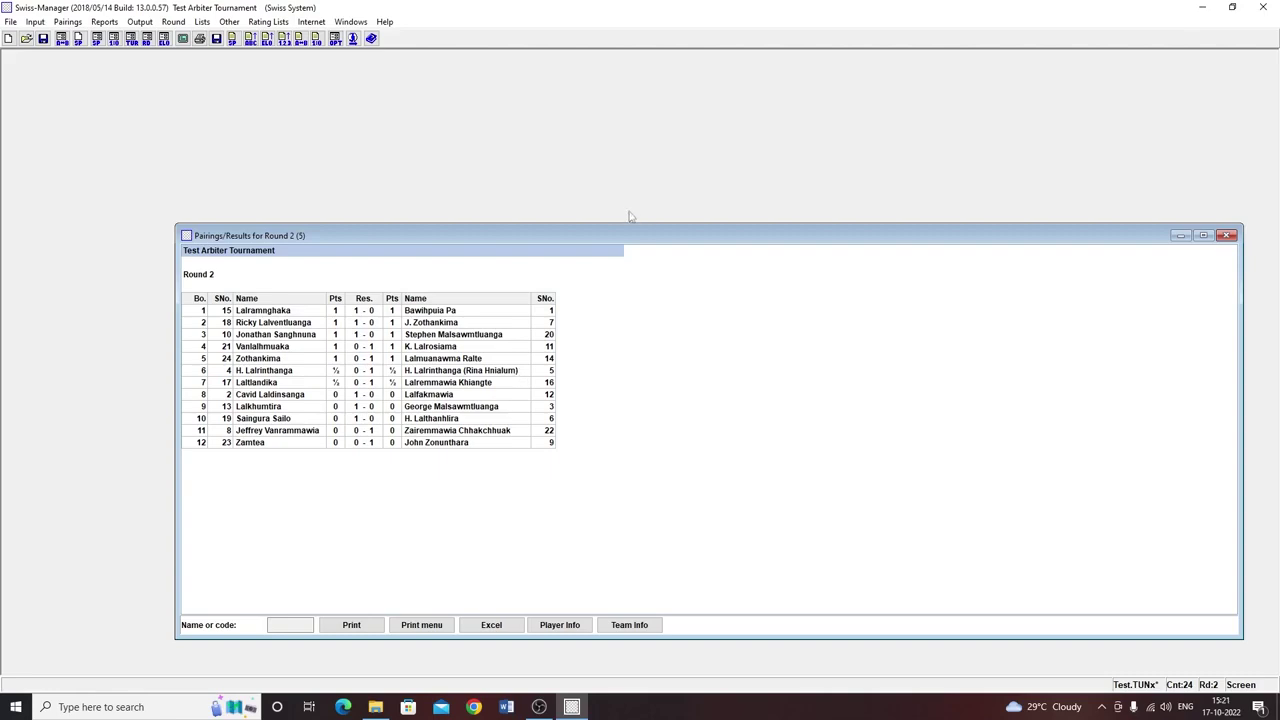
{"action": "left_click_drag", "start_coordinate": [611, 225], "coordinate": [517, 180]}
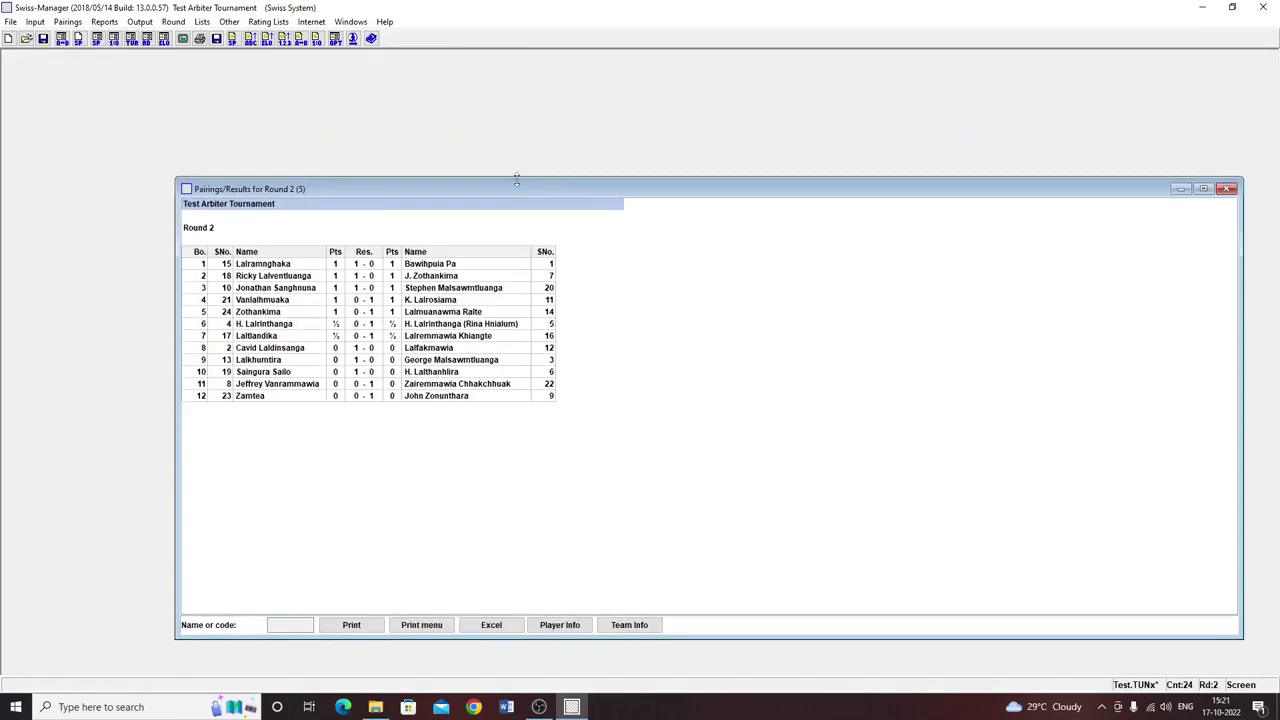
{"action": "left_click", "coordinate": [1226, 190]}
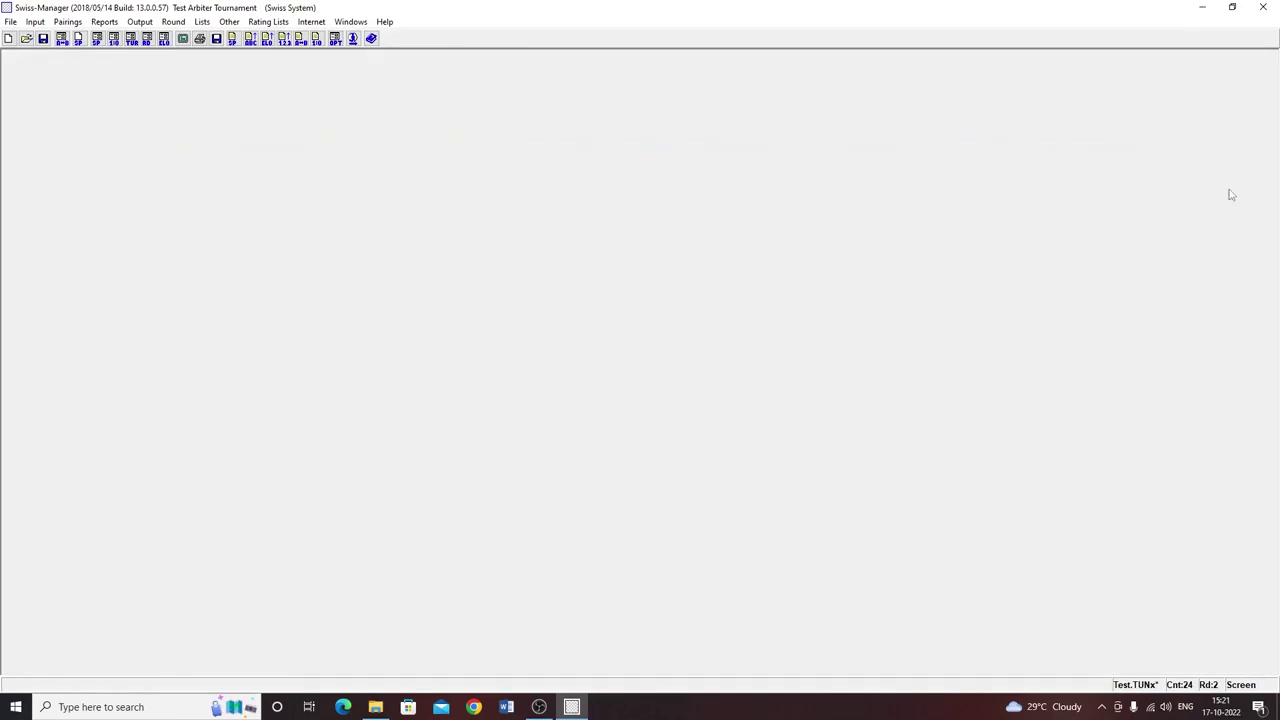
- Withdraw player no. 18 from rounds 3 to 5 so they are not paired
{"action": "left_click", "coordinate": [42, 25]}
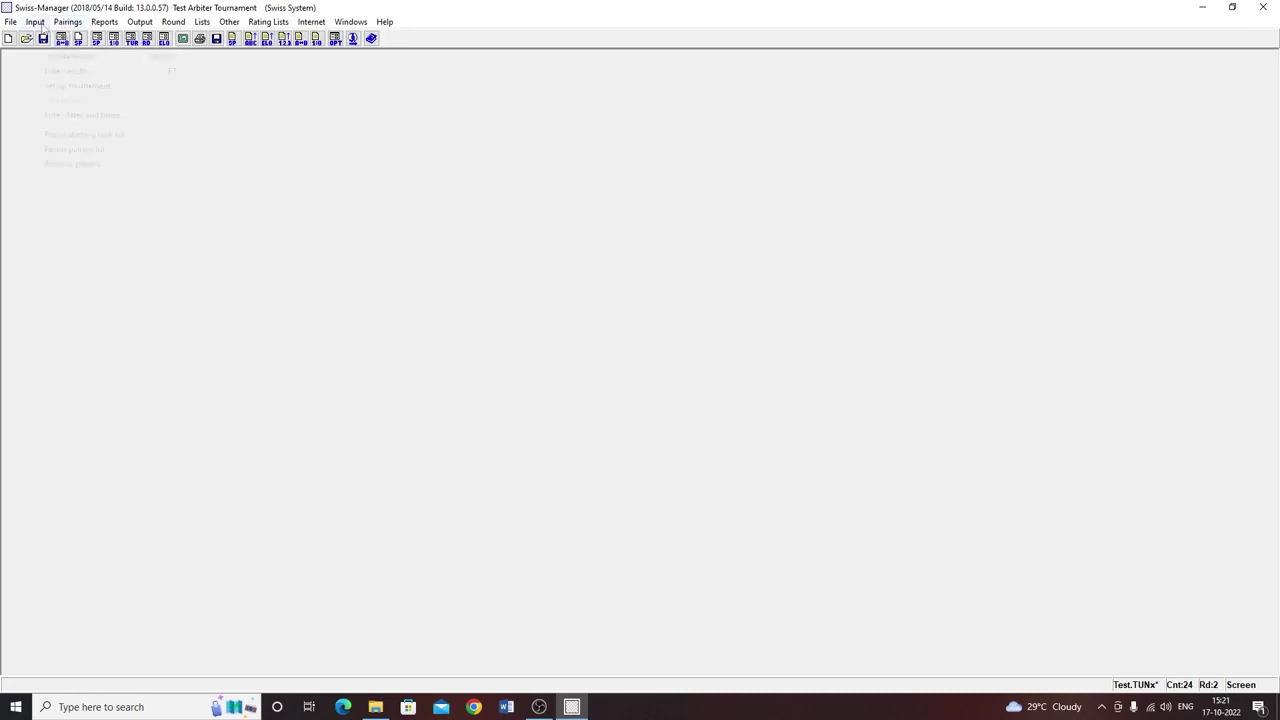
{"action": "mouse_move", "coordinate": [66, 26]}
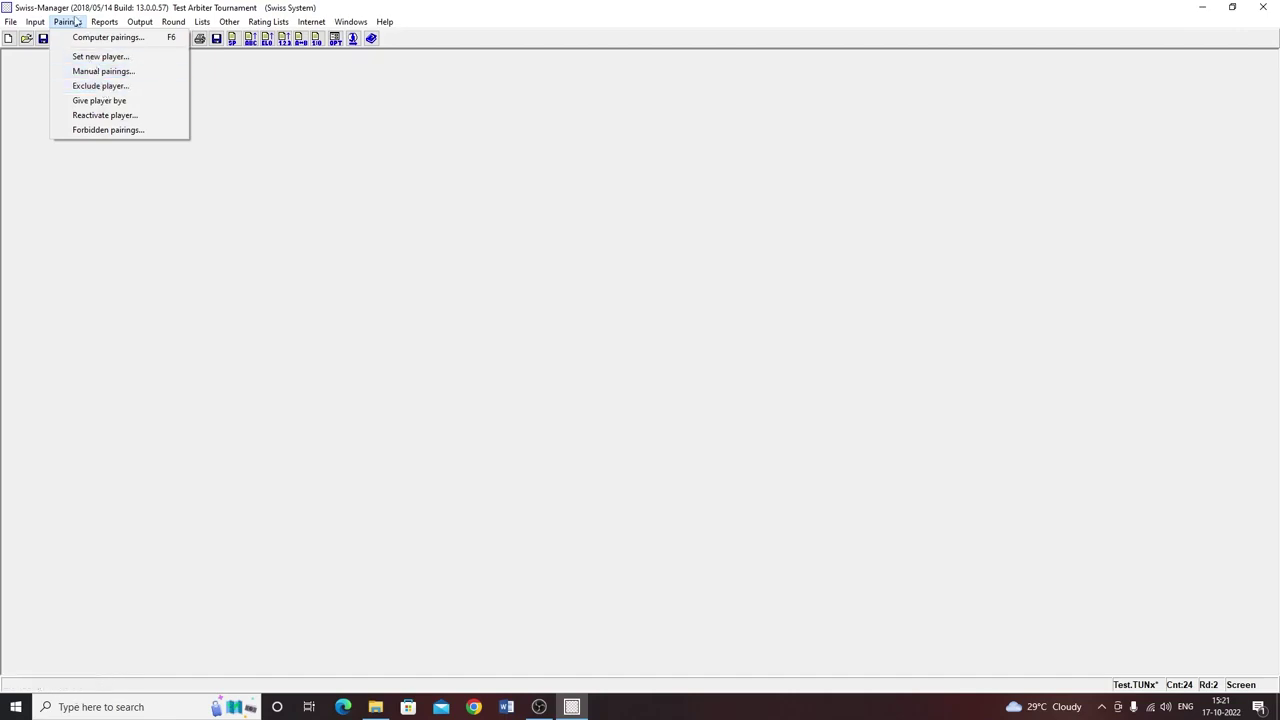
{"action": "left_click", "coordinate": [100, 86]}
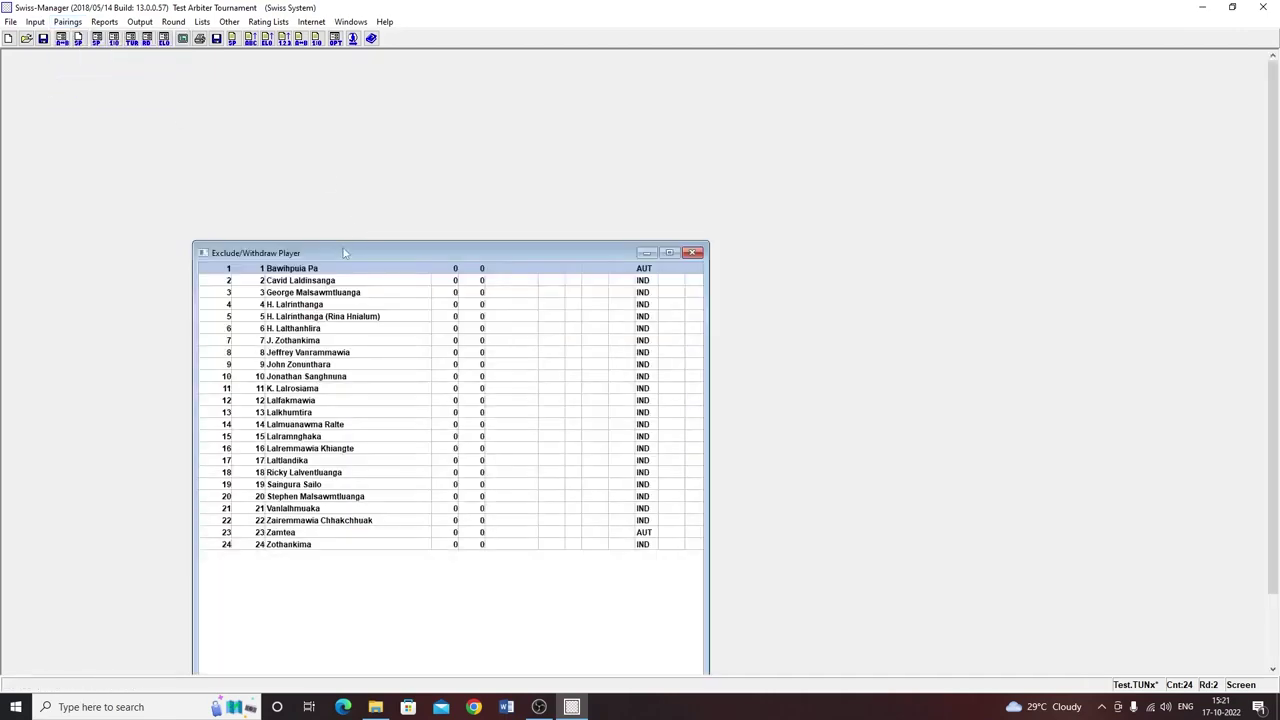
{"action": "left_click_drag", "start_coordinate": [347, 252], "coordinate": [333, 207]}
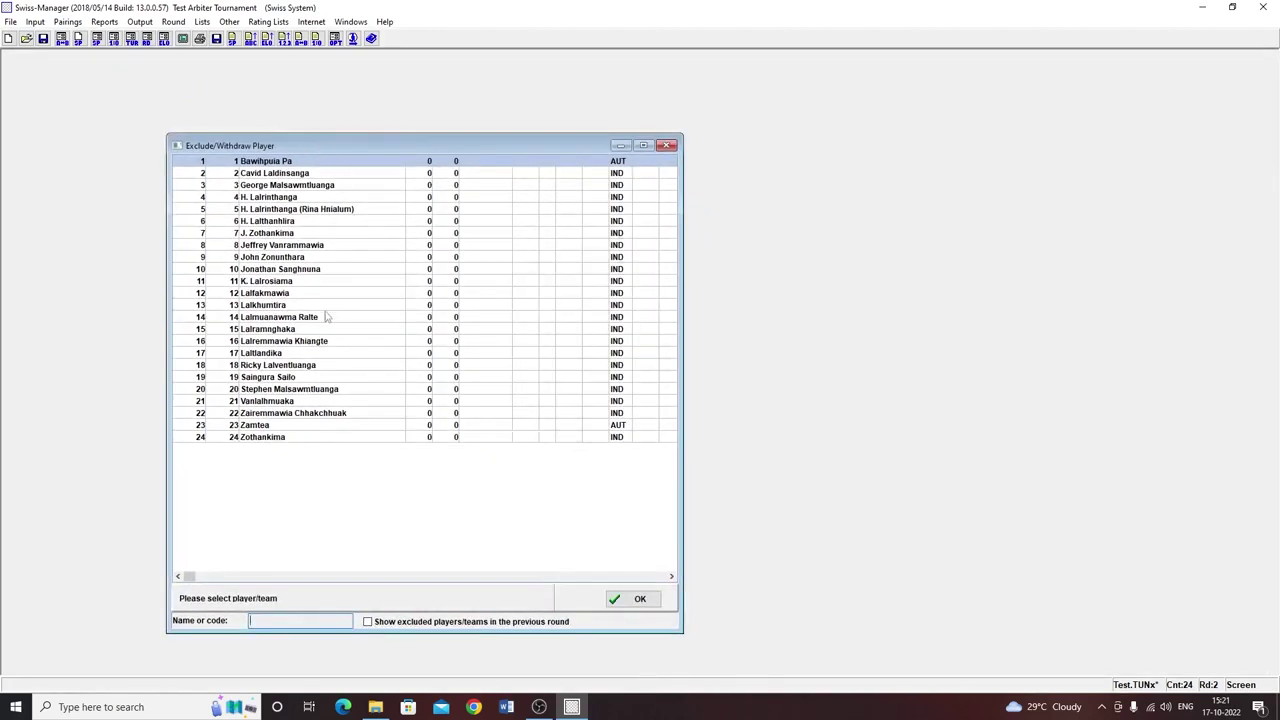
{"action": "double_click", "coordinate": [293, 365]}
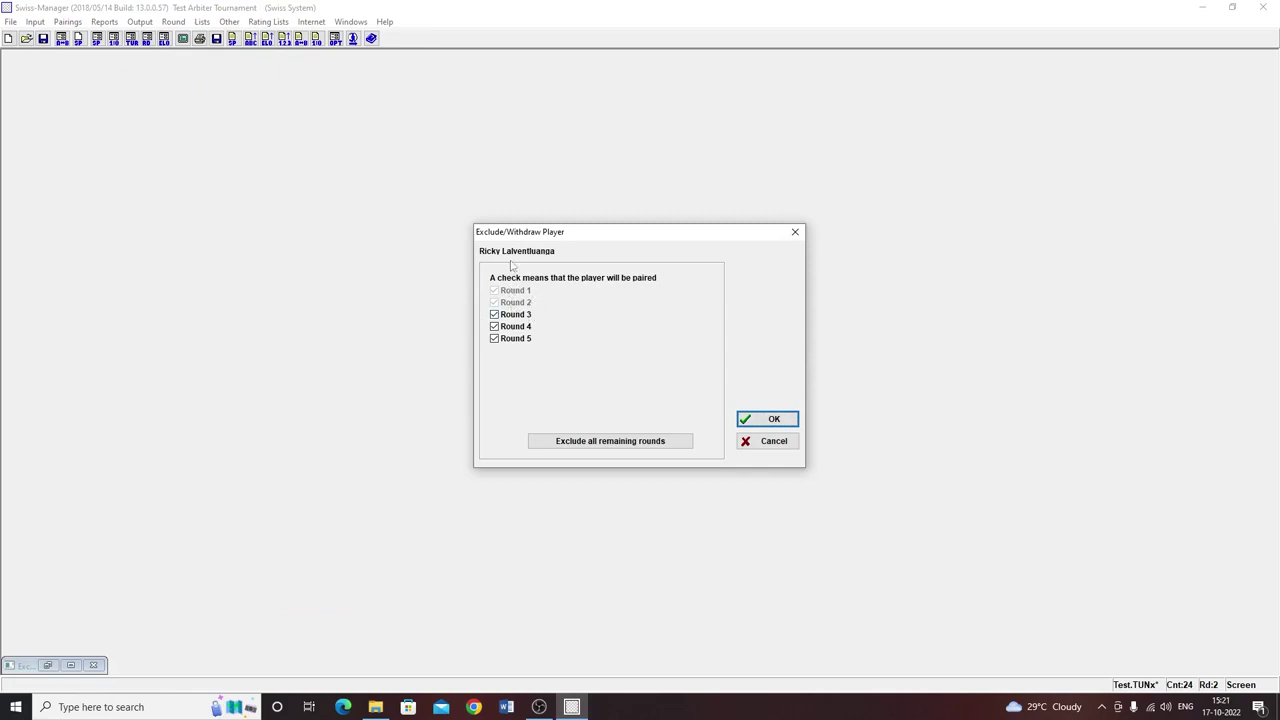
{"action": "left_click", "coordinate": [602, 444]}
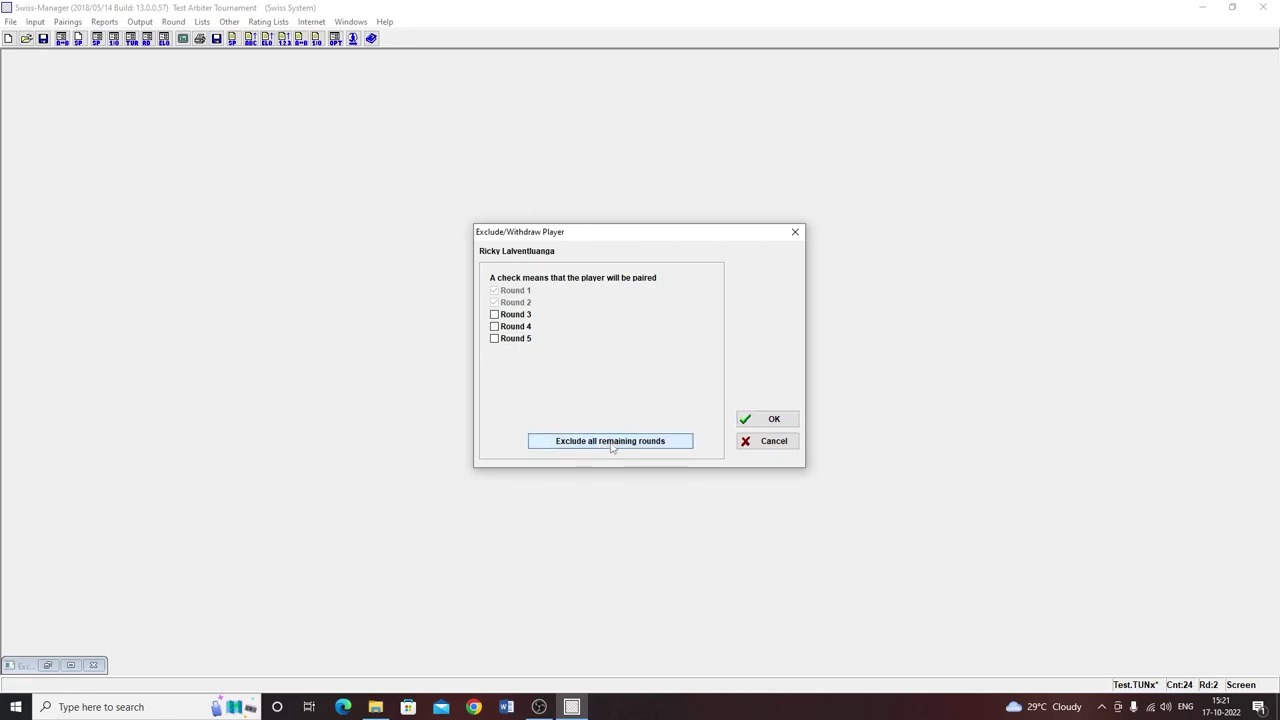
{"action": "left_click", "coordinate": [494, 326]}
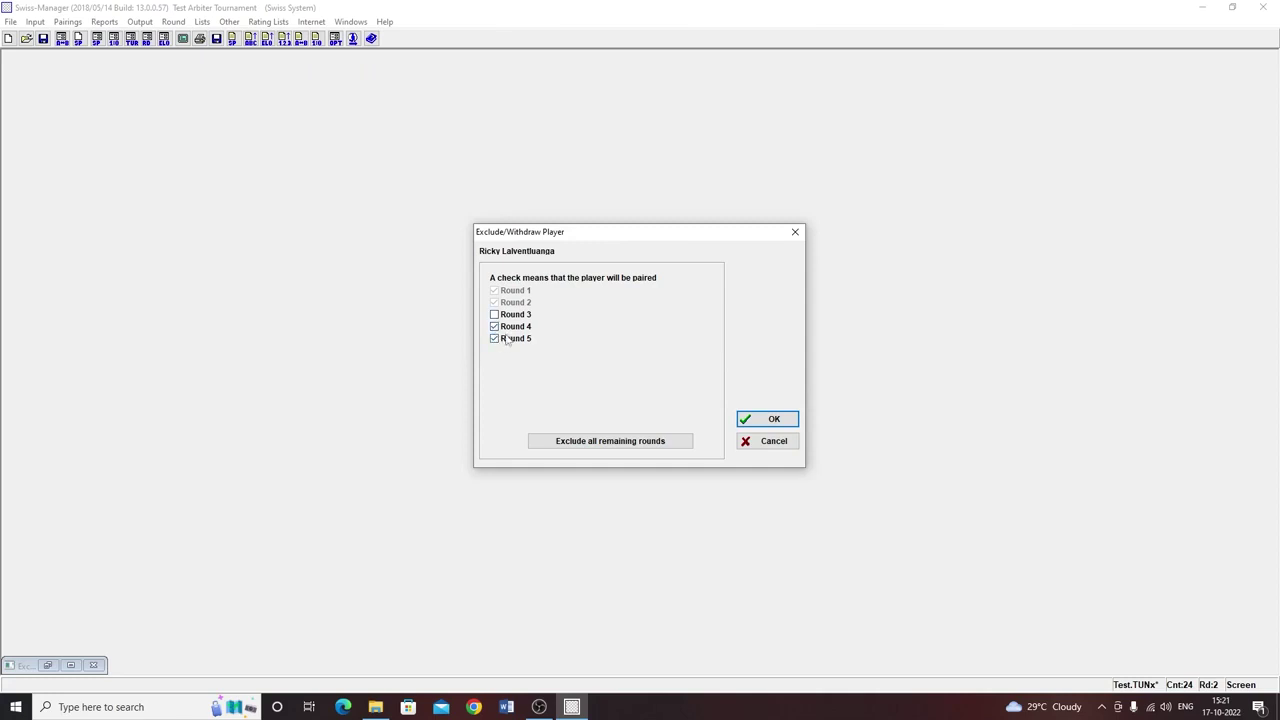
{"action": "left_click", "coordinate": [494, 328]}
{"action": "left_click", "coordinate": [766, 418]}
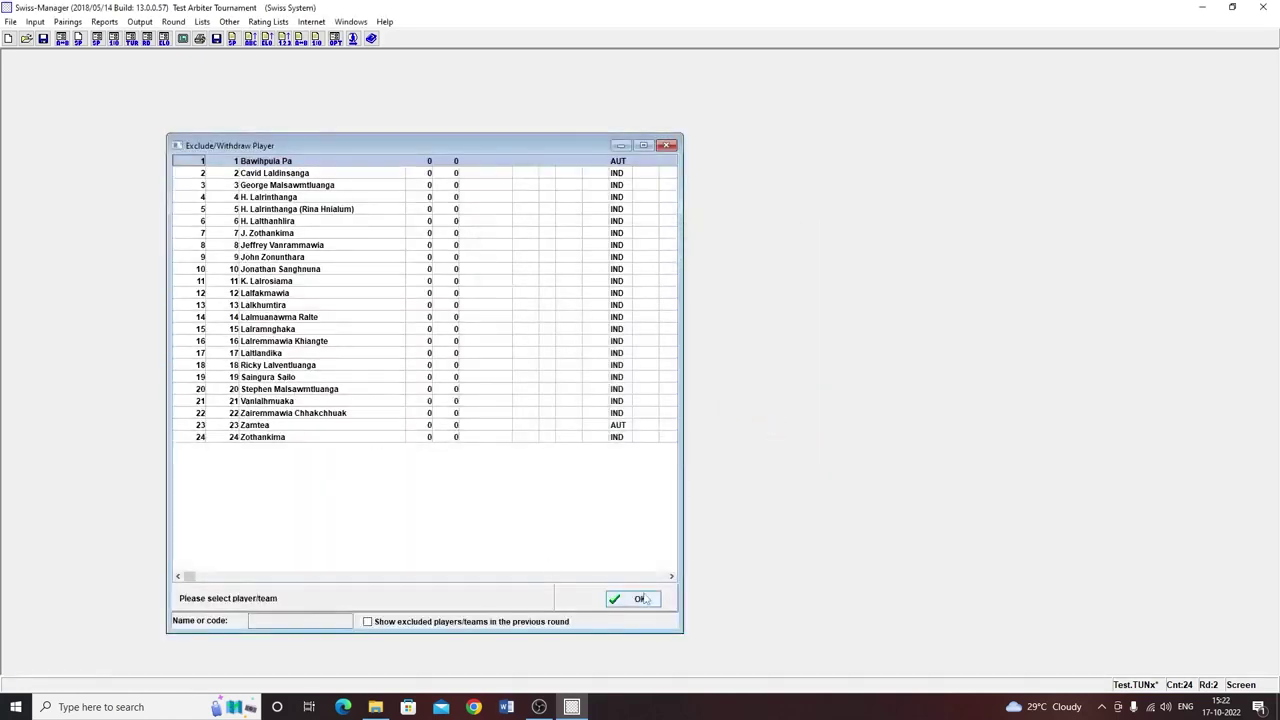
{"action": "left_click", "coordinate": [640, 599]}
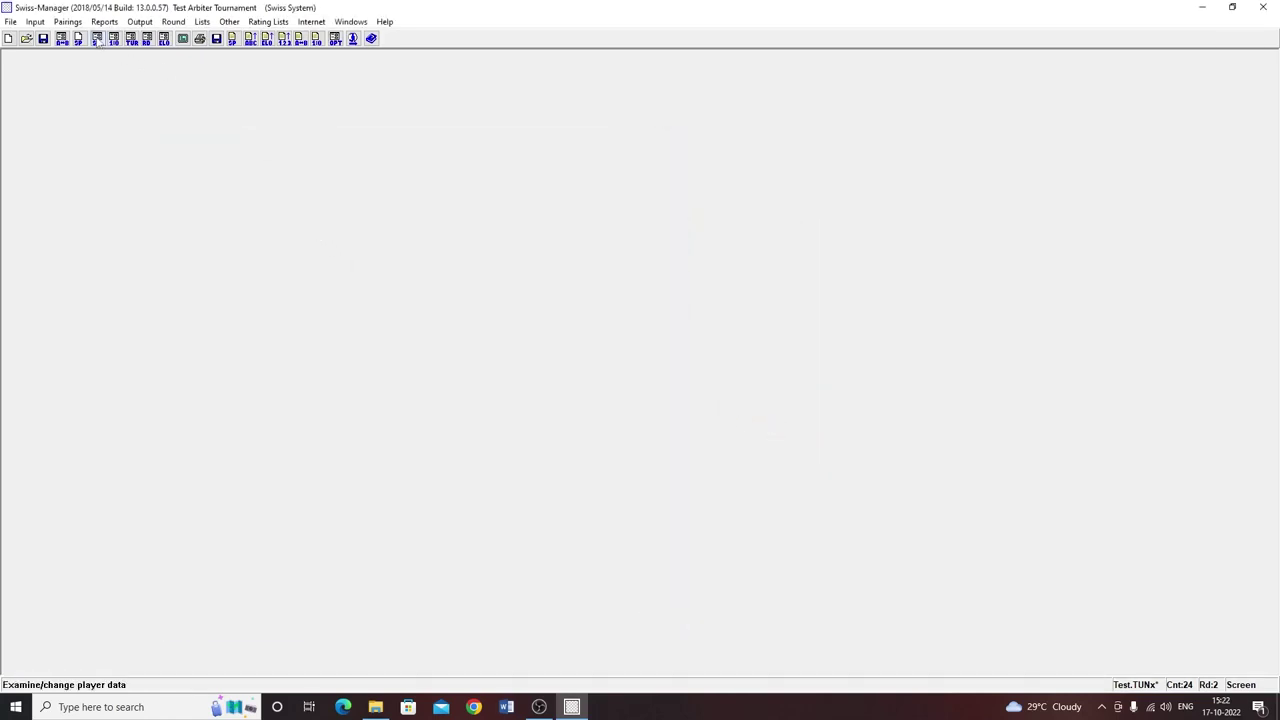
- Start the computer pairing for round 3
{"action": "left_click", "coordinate": [67, 21]}
{"action": "left_click", "coordinate": [105, 35]}
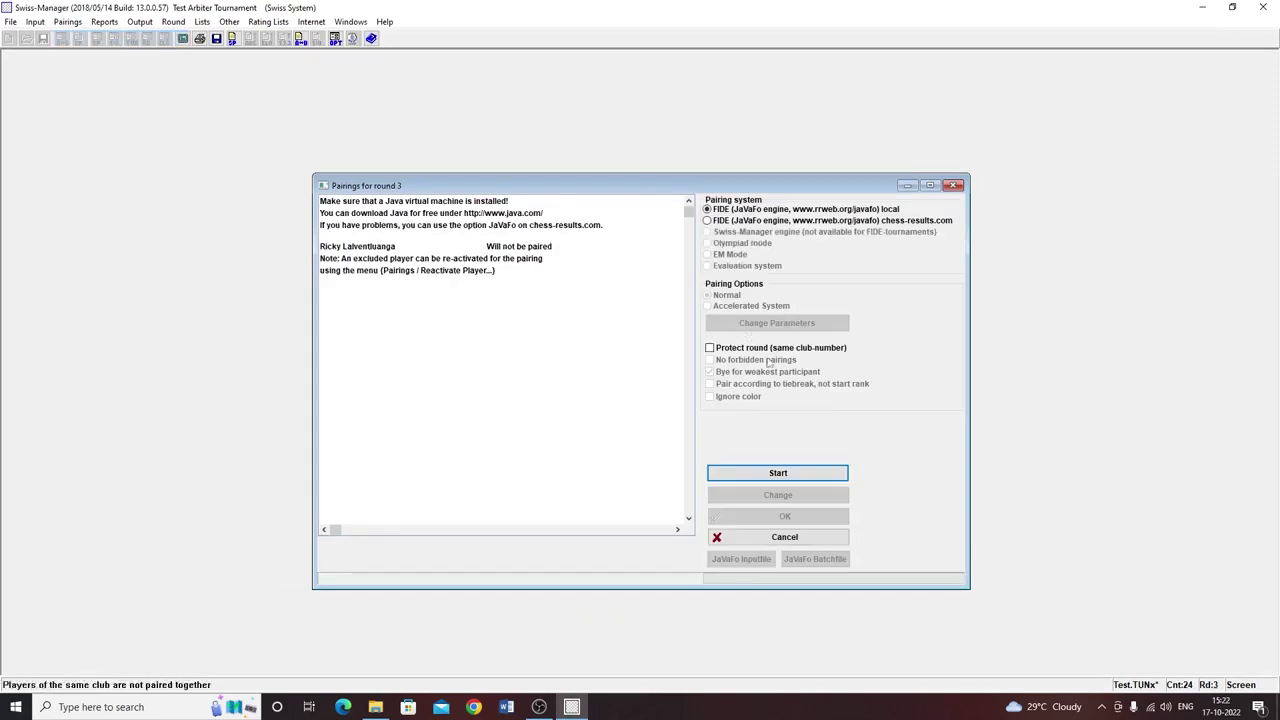
{"action": "left_click", "coordinate": [778, 473]}
- Accept the round 3 pairings and display the round 3 pairing list with the withdrawn player's row
{"action": "left_click", "coordinate": [771, 517]}
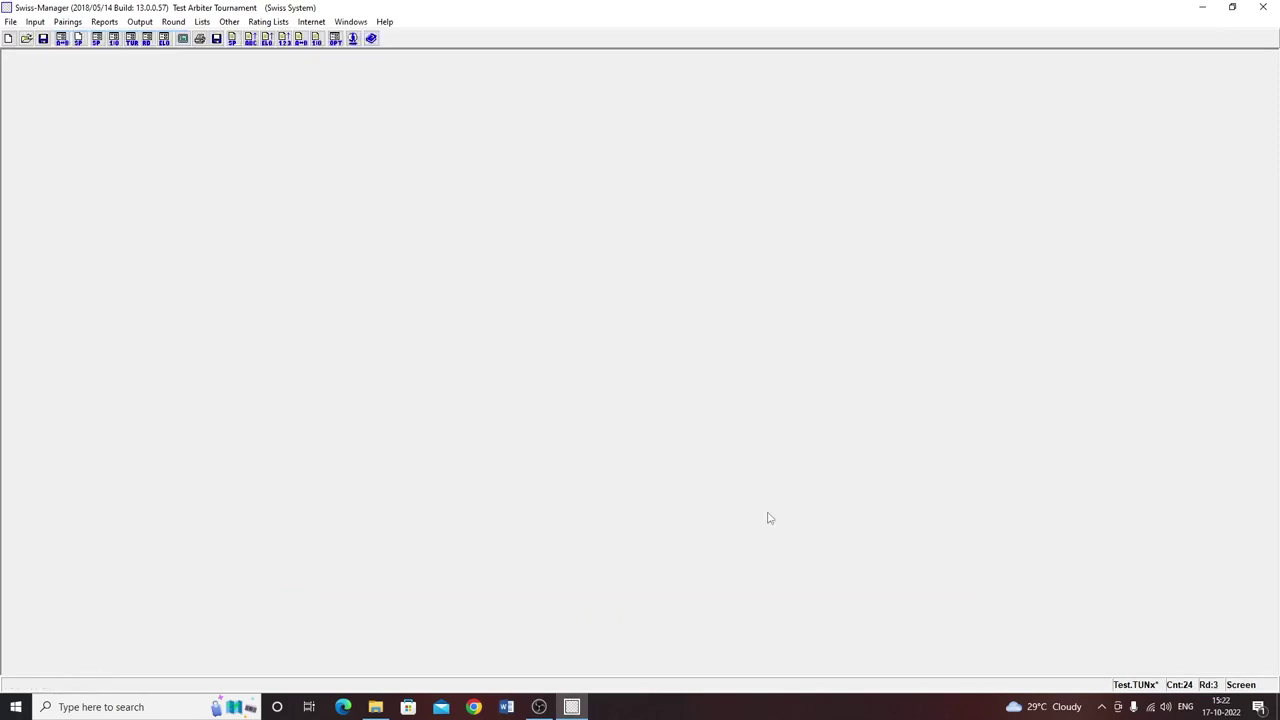
{"action": "left_click", "coordinate": [202, 21]}
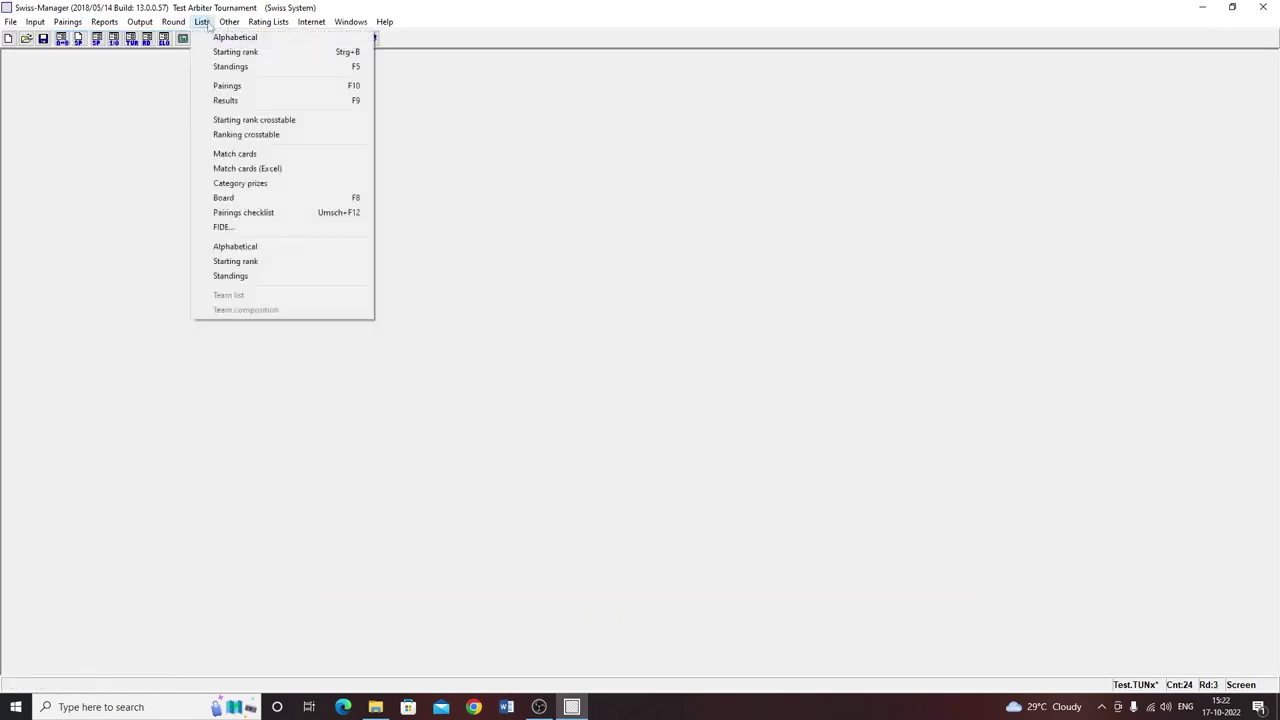
{"action": "left_click", "coordinate": [248, 91]}
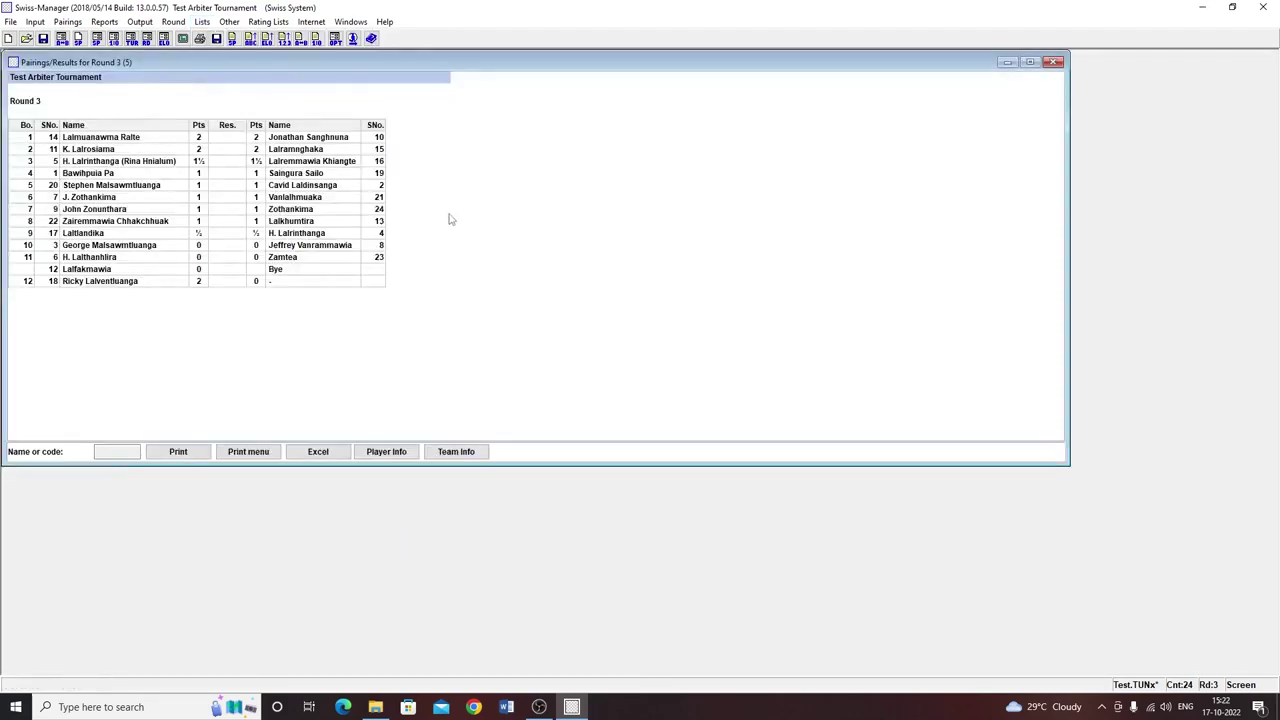
{"action": "left_click", "coordinate": [90, 284]}
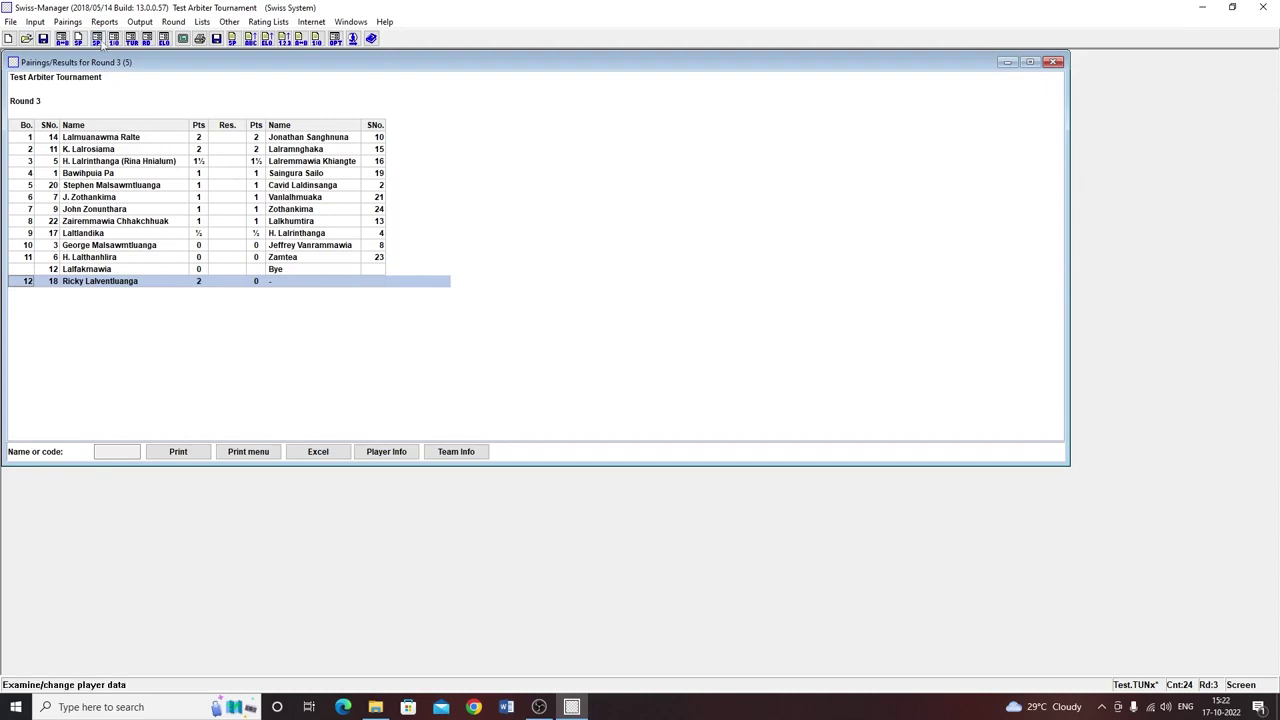
{"action": "left_click", "coordinate": [38, 23]}
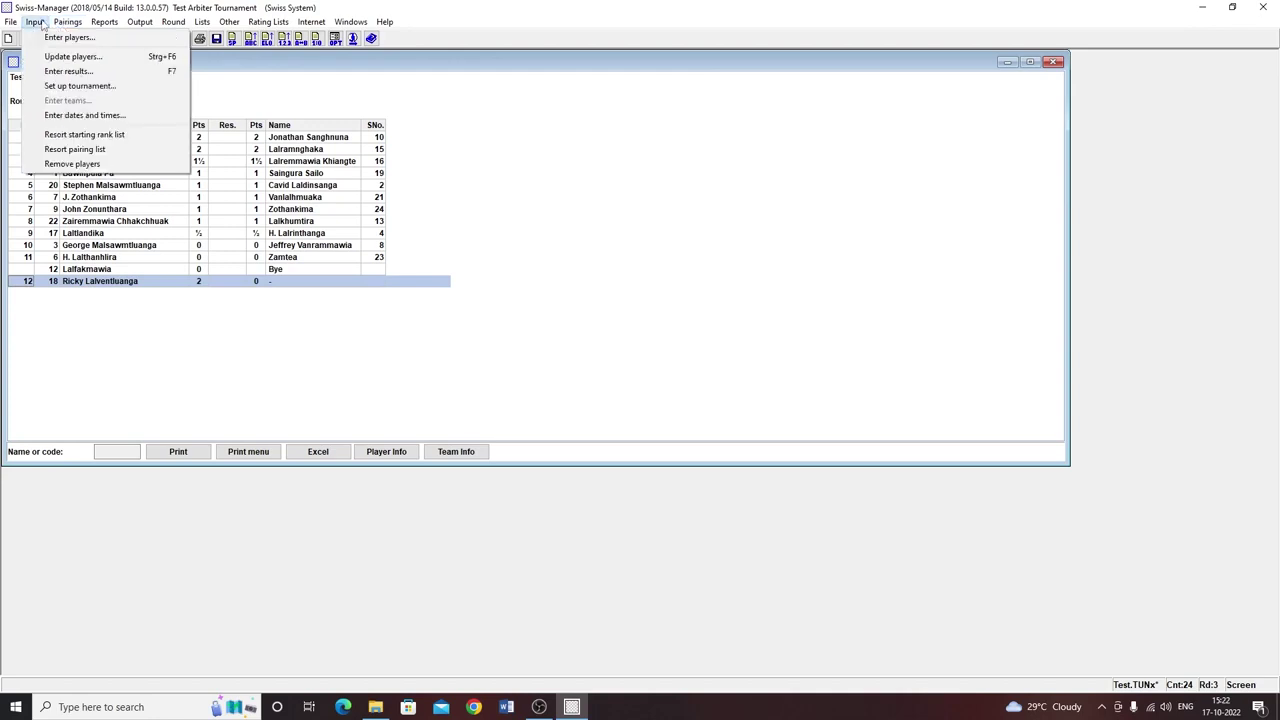
- Record round 3 results: white wins on boards 1–3, black wins on 4–5, draws on 6–7, and boards 8–11
{"action": "left_click", "coordinate": [68, 71]}
{"action": "left_click", "coordinate": [1214, 82]}
{"action": "left_click", "coordinate": [1214, 82]}
{"action": "left_click", "coordinate": [1214, 82]}
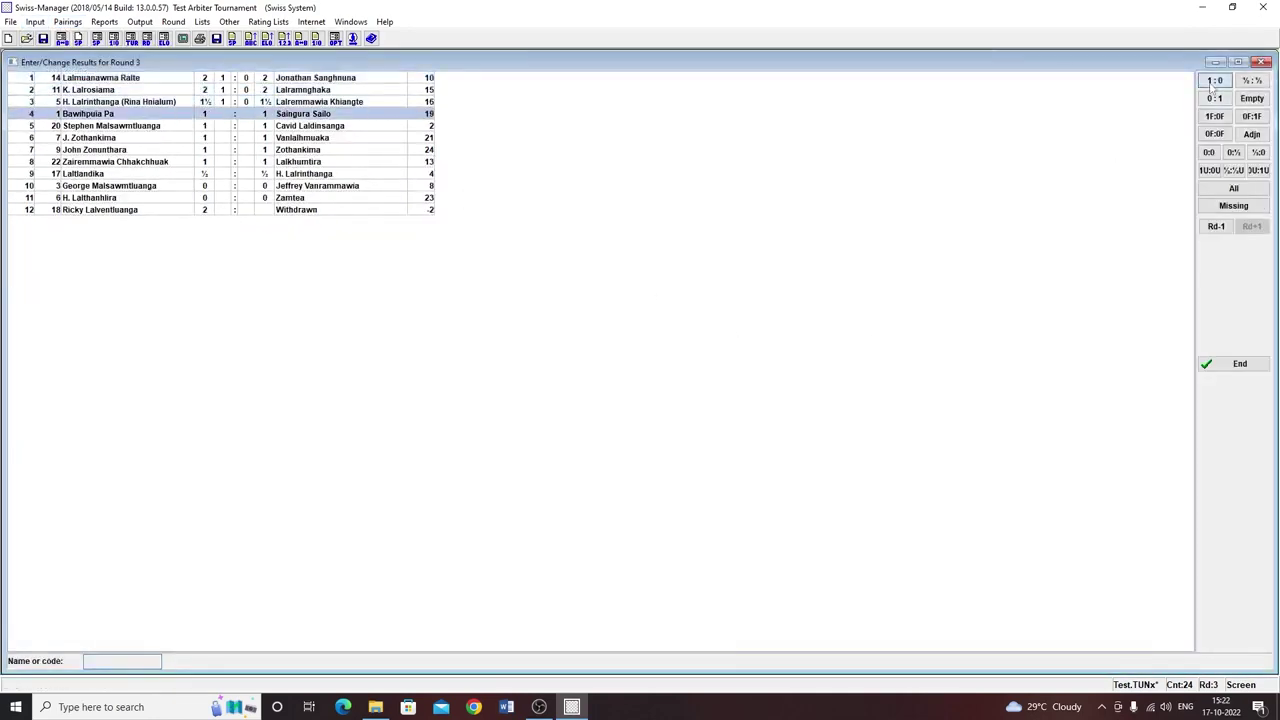
{"action": "left_click", "coordinate": [1214, 98]}
{"action": "left_click", "coordinate": [1214, 98]}
{"action": "left_click", "coordinate": [1251, 81]}
{"action": "left_click", "coordinate": [1251, 81]}
{"action": "left_click", "coordinate": [1251, 81]}
{"action": "left_click", "coordinate": [1251, 81]}
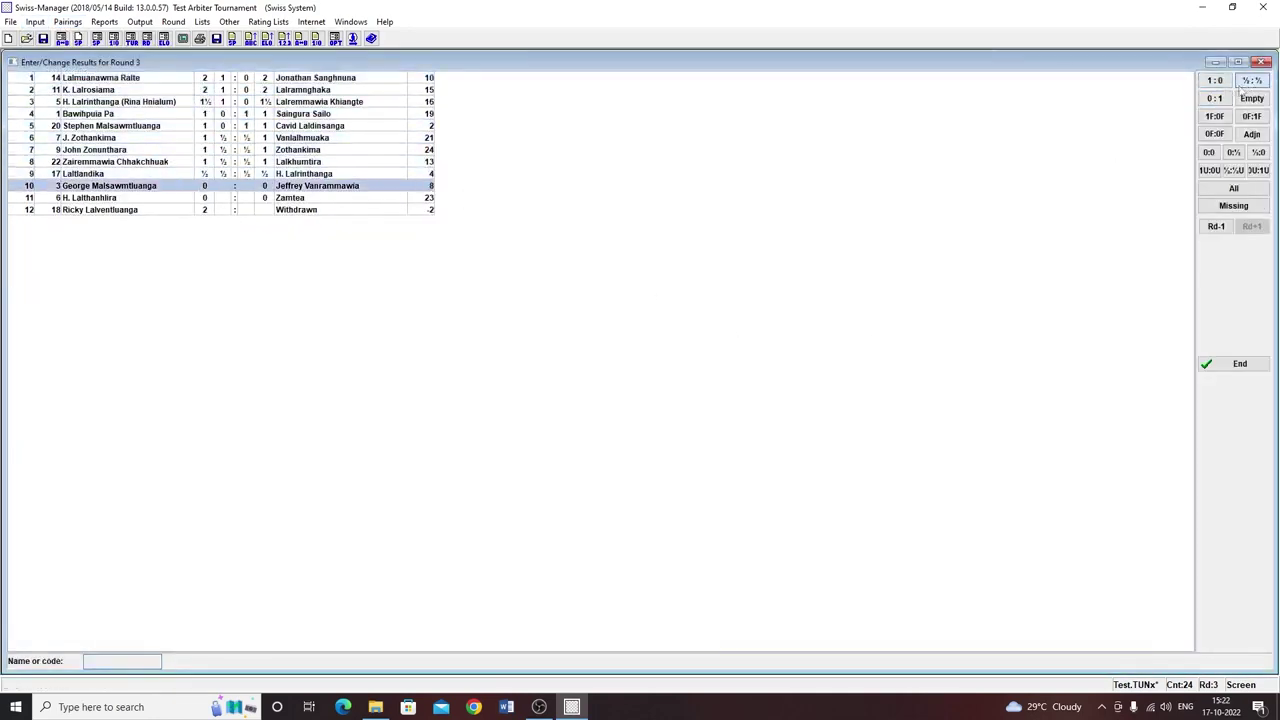
{"action": "left_click", "coordinate": [1214, 98]}
{"action": "left_click", "coordinate": [1214, 82]}
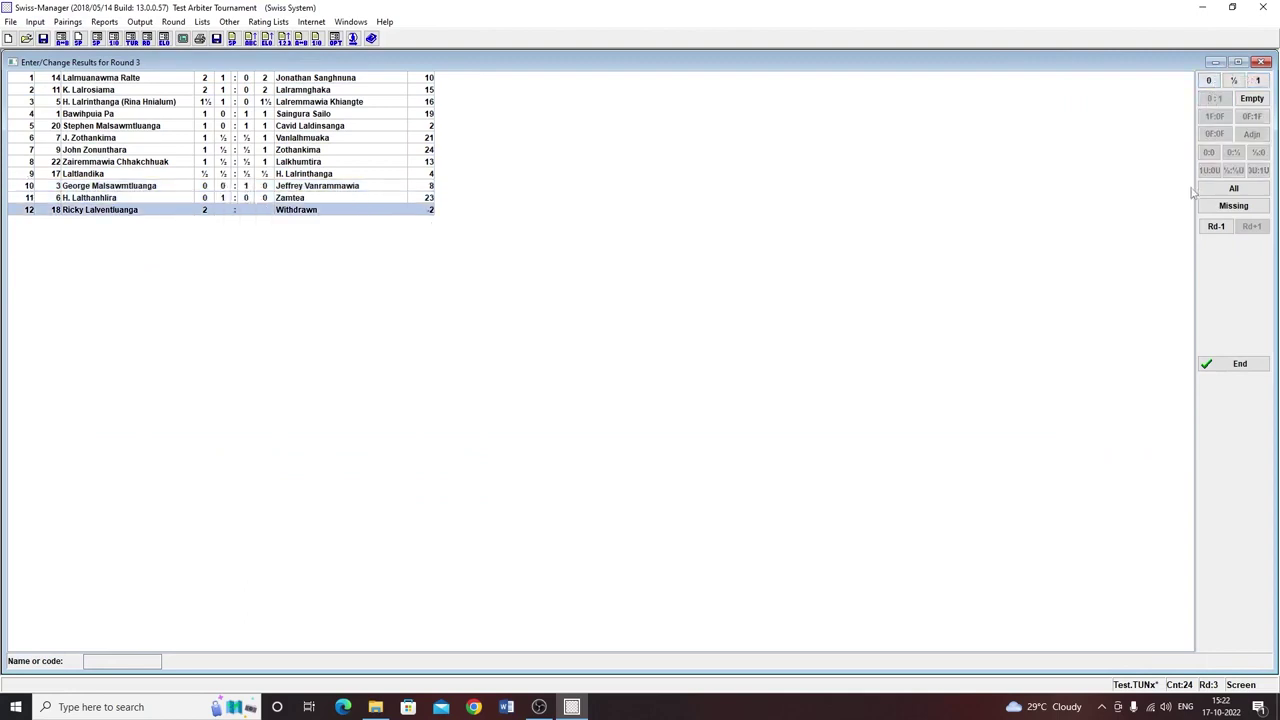
- Close result entry and attempt next-round pairing, which warns 'Results are missing!'
{"action": "left_click", "coordinate": [1240, 365]}
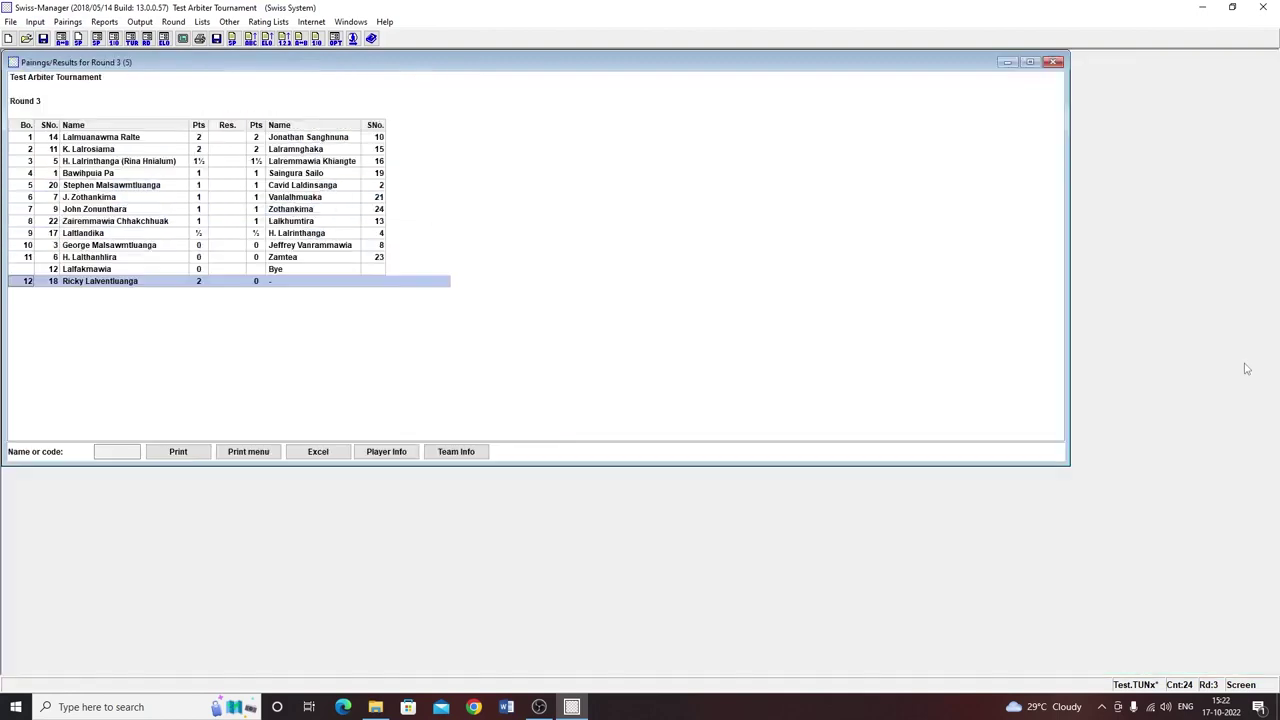
{"action": "left_click", "coordinate": [64, 22]}
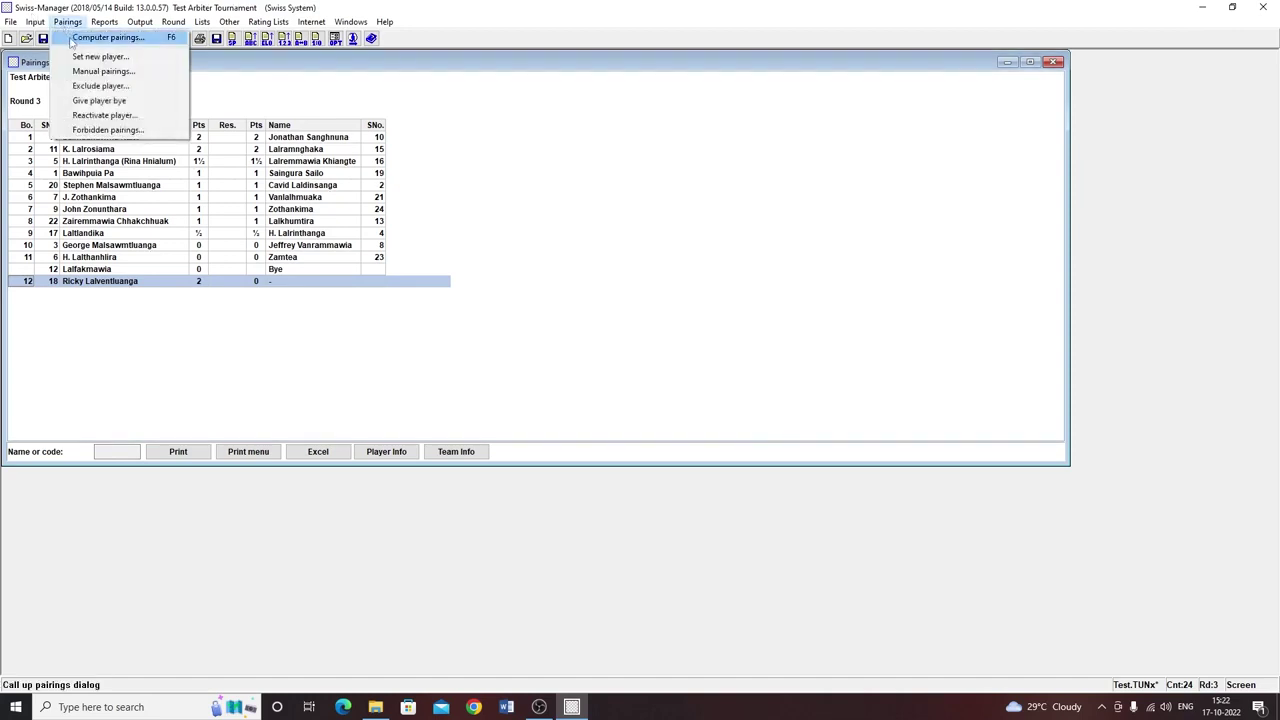
{"action": "left_click", "coordinate": [71, 41]}
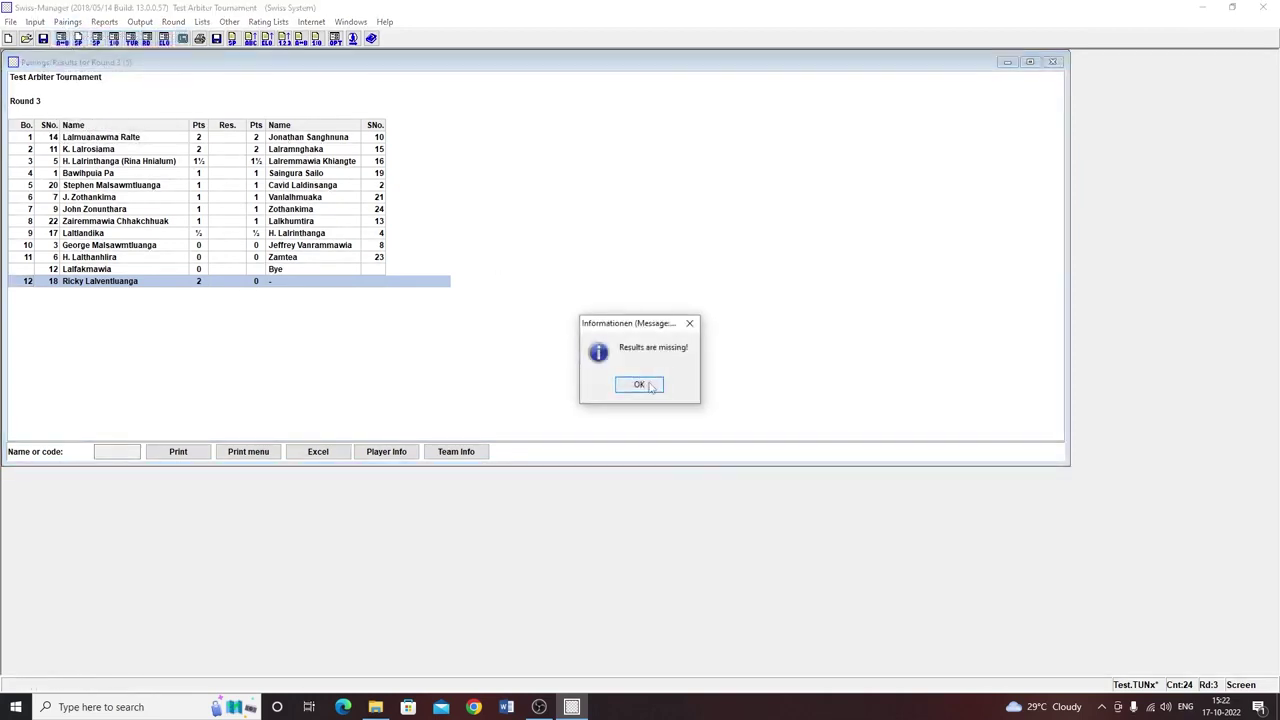
- Dismiss the warning, recheck round 3 results, and retry pairing, which warns of missing results again
{"action": "left_click", "coordinate": [638, 384]}
{"action": "left_click", "coordinate": [241, 260]}
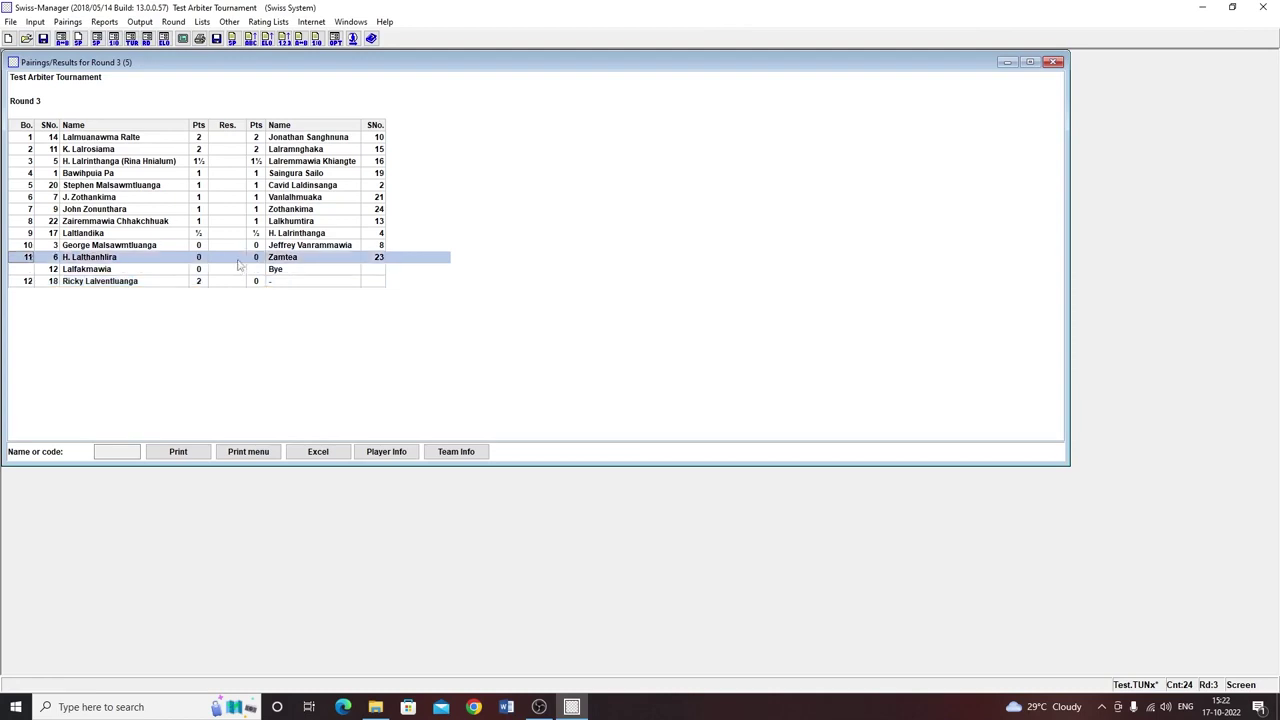
{"action": "left_click", "coordinate": [35, 21]}
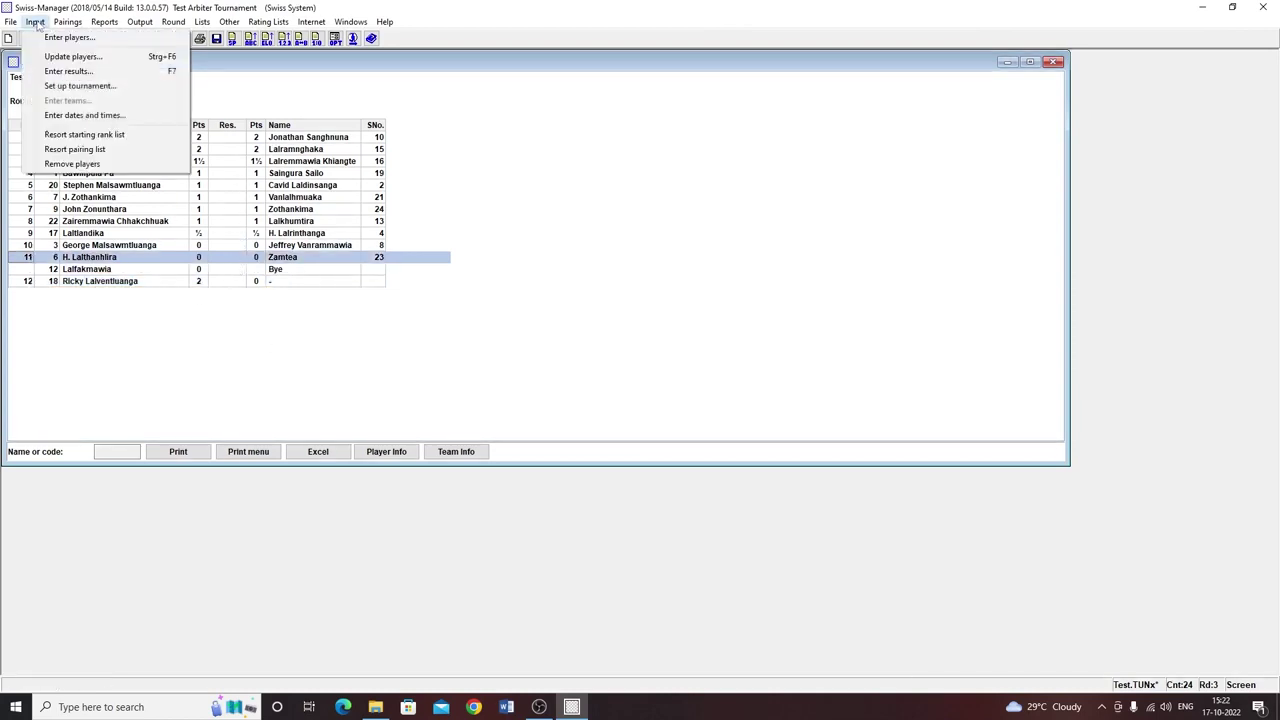
{"action": "left_click", "coordinate": [68, 71]}
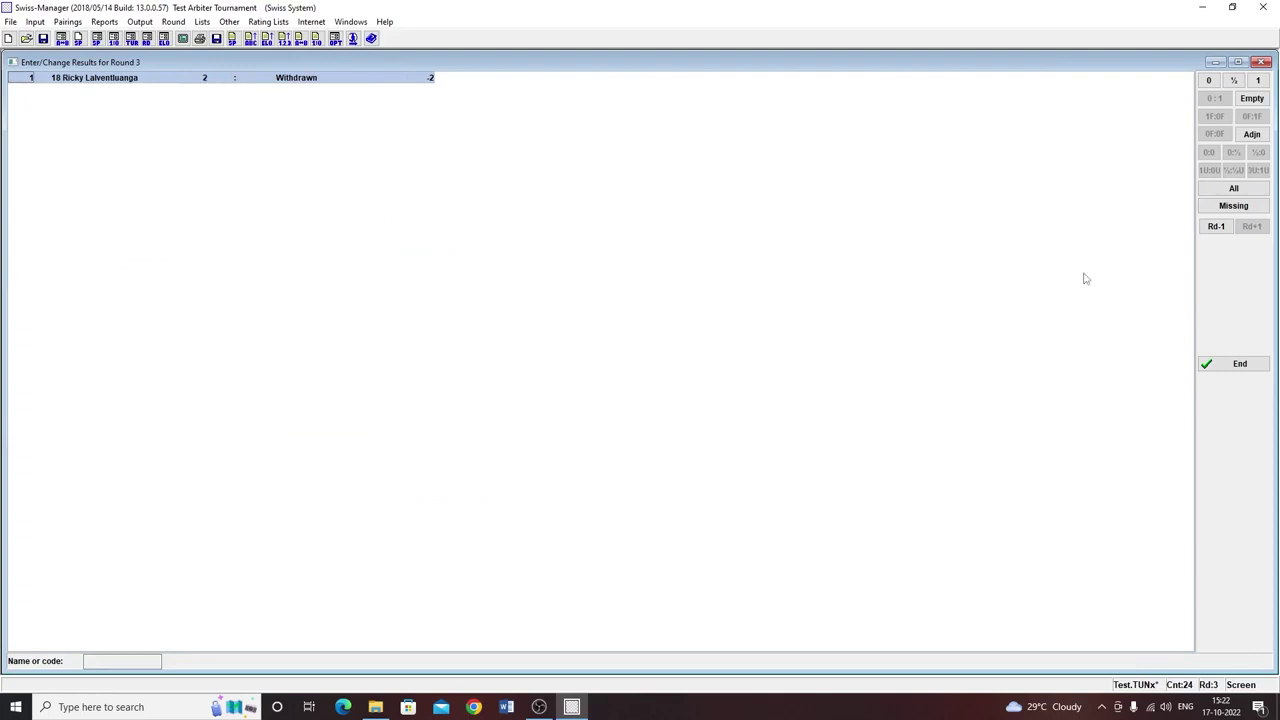
{"action": "left_click", "coordinate": [1239, 366]}
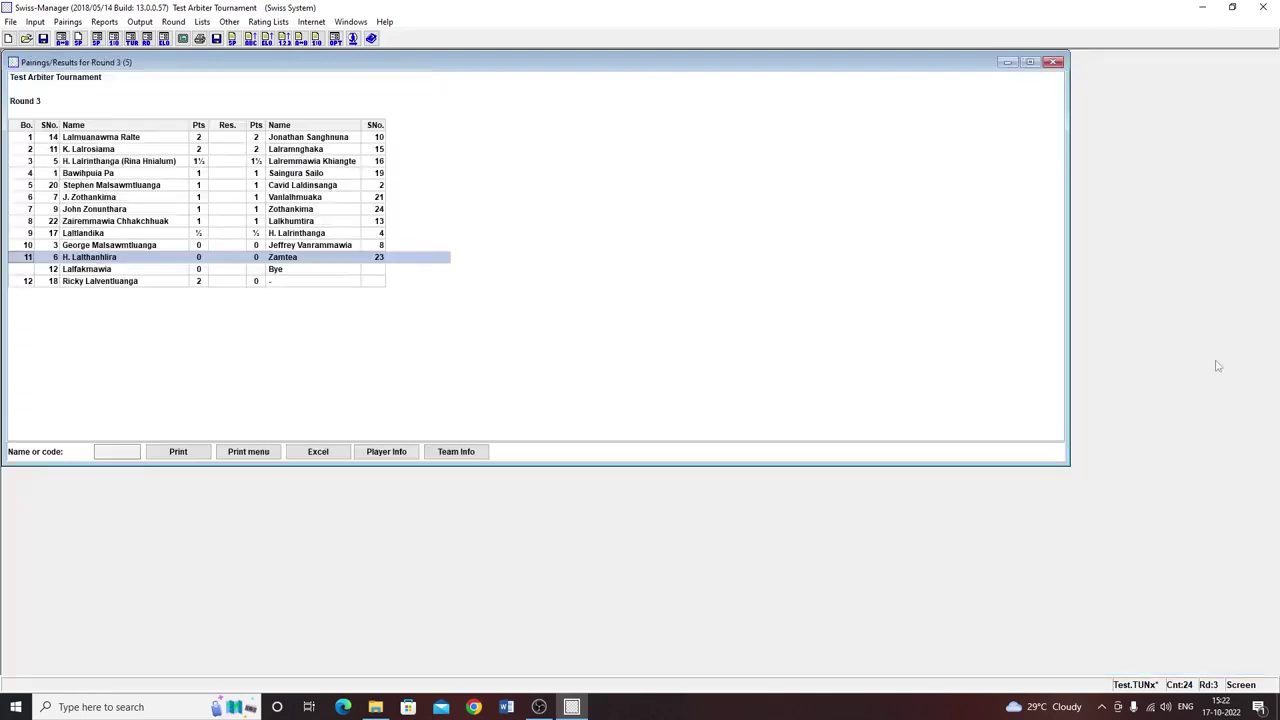
{"action": "left_click", "coordinate": [157, 285]}
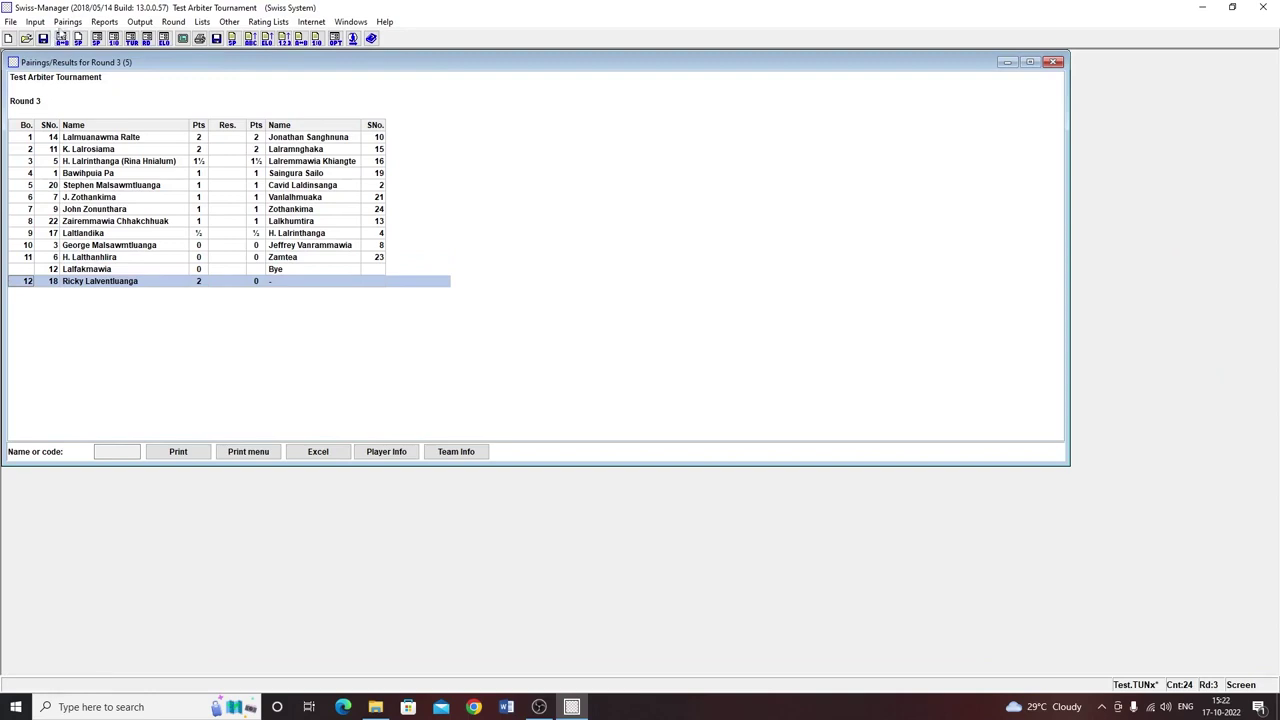
{"action": "left_click", "coordinate": [67, 21]}
{"action": "left_click", "coordinate": [87, 42]}
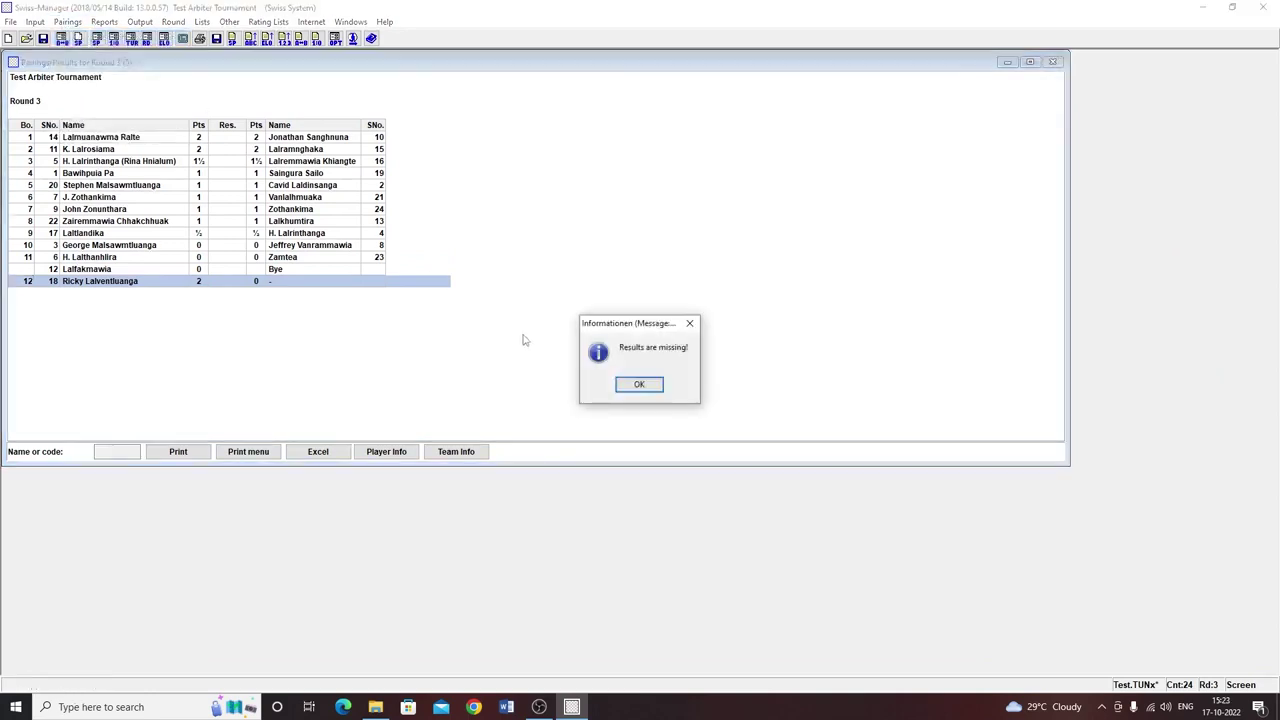
{"action": "left_click", "coordinate": [640, 384]}
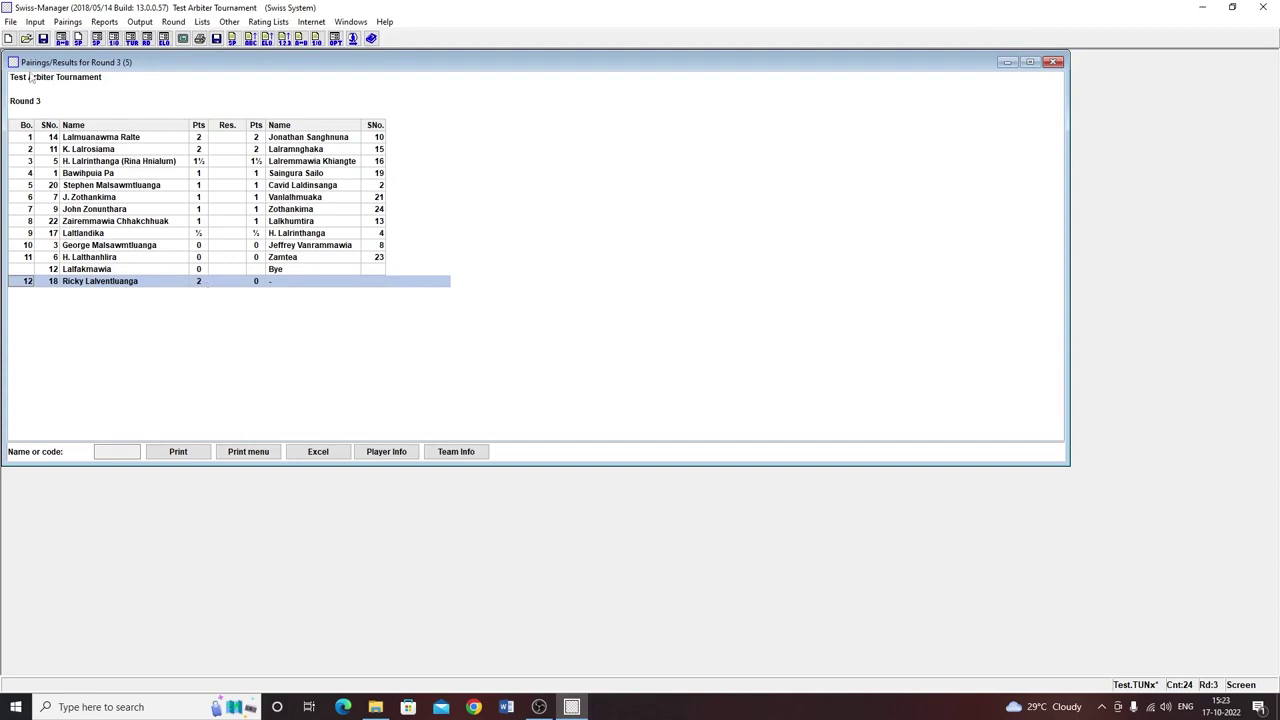
- Show only missing round 3 results and give the withdrawn player a 0
{"action": "left_click", "coordinate": [35, 21]}
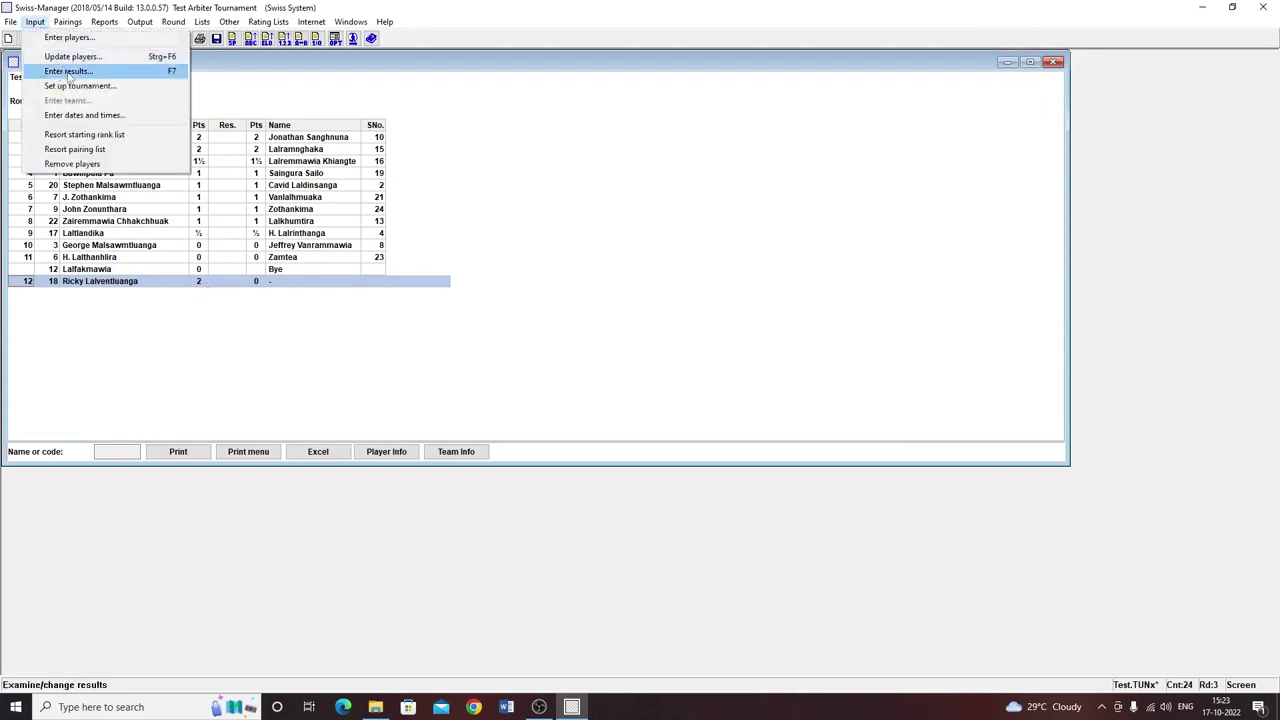
{"action": "left_click", "coordinate": [60, 68]}
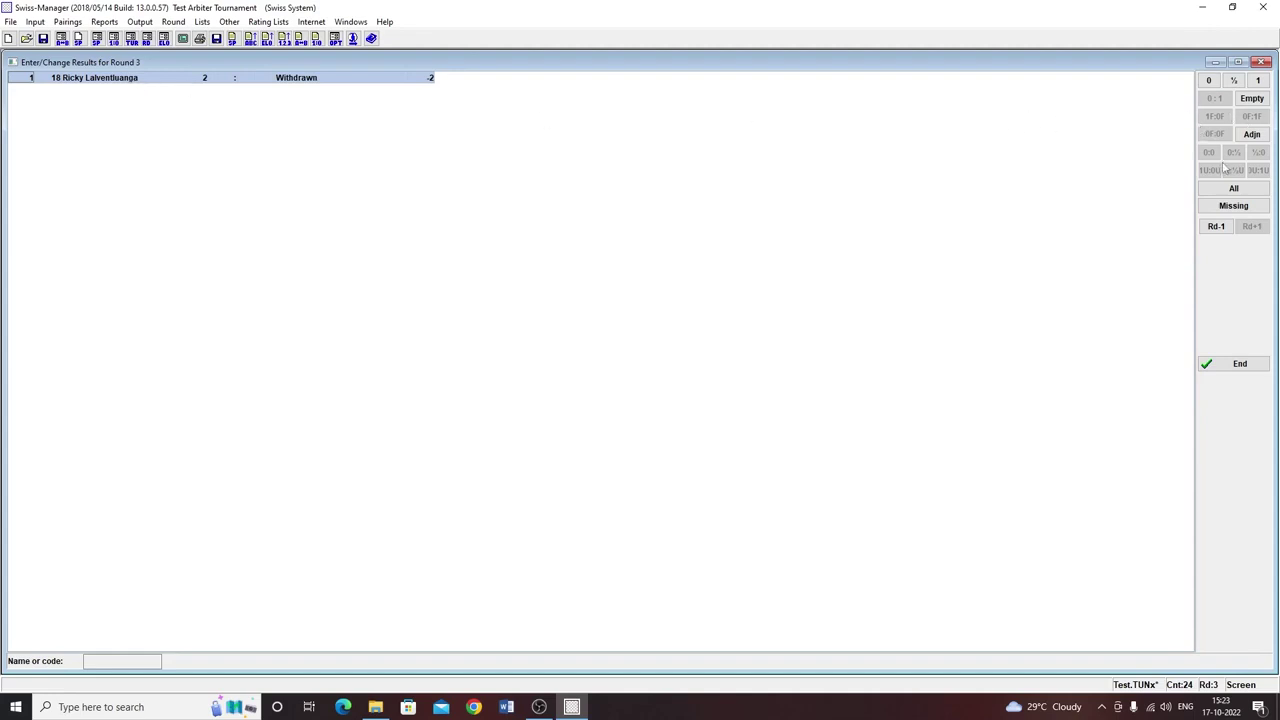
{"action": "left_click", "coordinate": [1233, 205]}
{"action": "left_click", "coordinate": [1208, 81]}
{"action": "left_click", "coordinate": [1241, 370]}
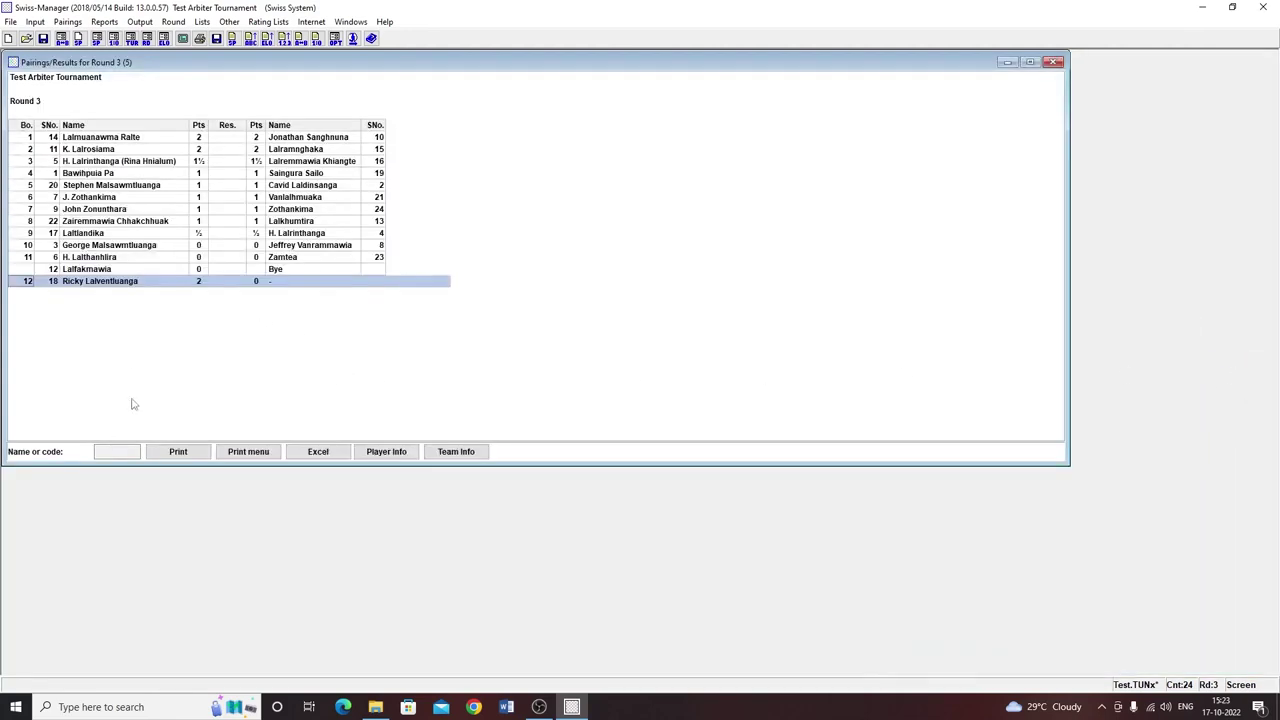
{"action": "left_click", "coordinate": [67, 21]}
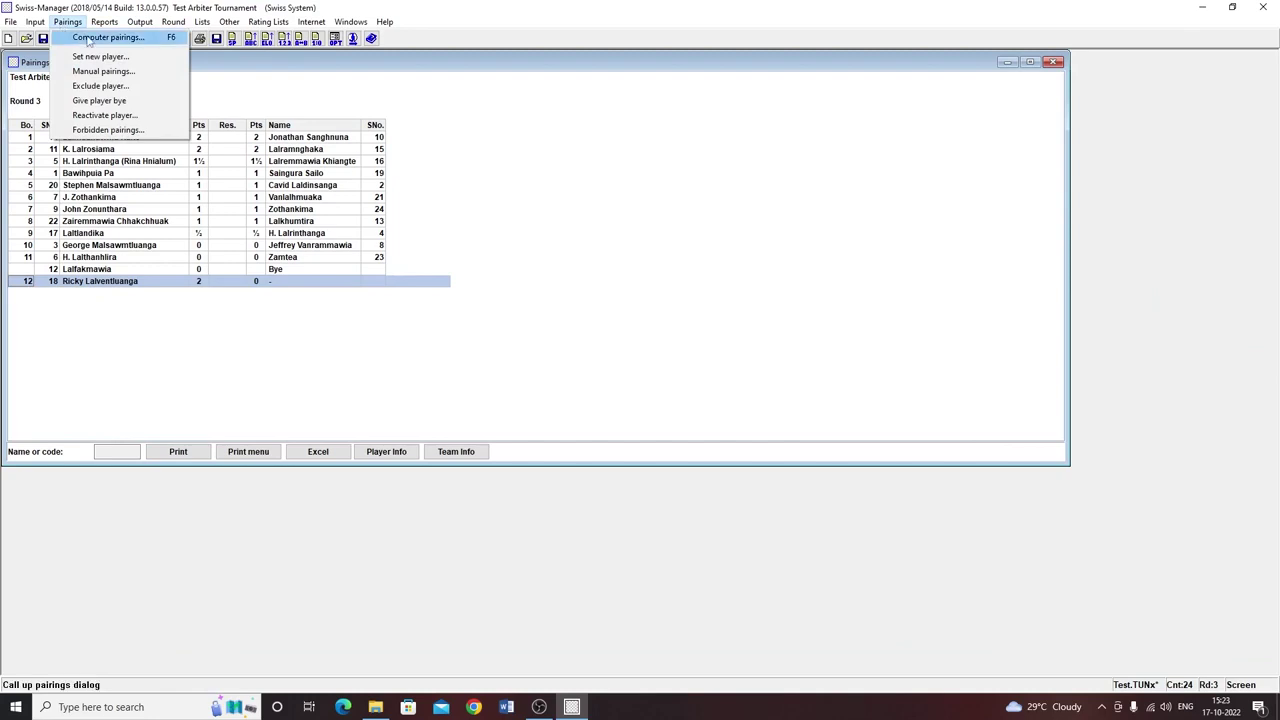
- Compute and accept the round 4 pairings, then show the round 4 pairing list
{"action": "left_click", "coordinate": [100, 35]}
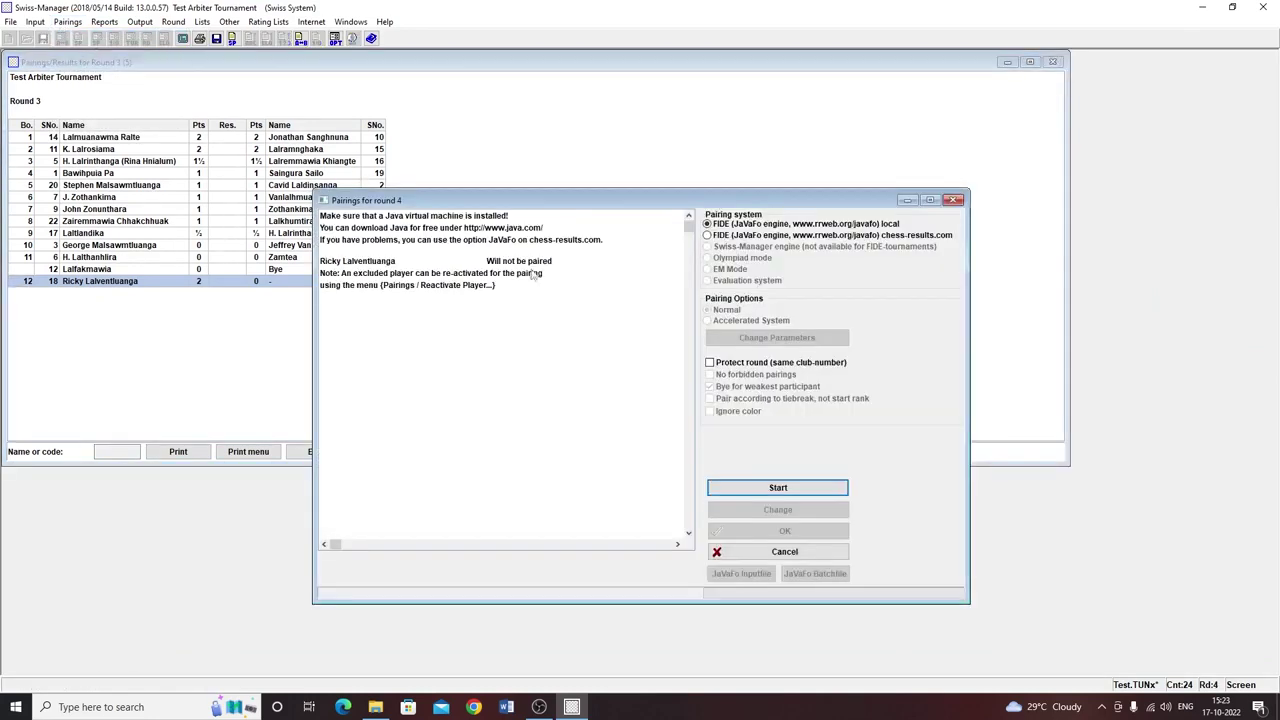
{"action": "left_click", "coordinate": [754, 488]}
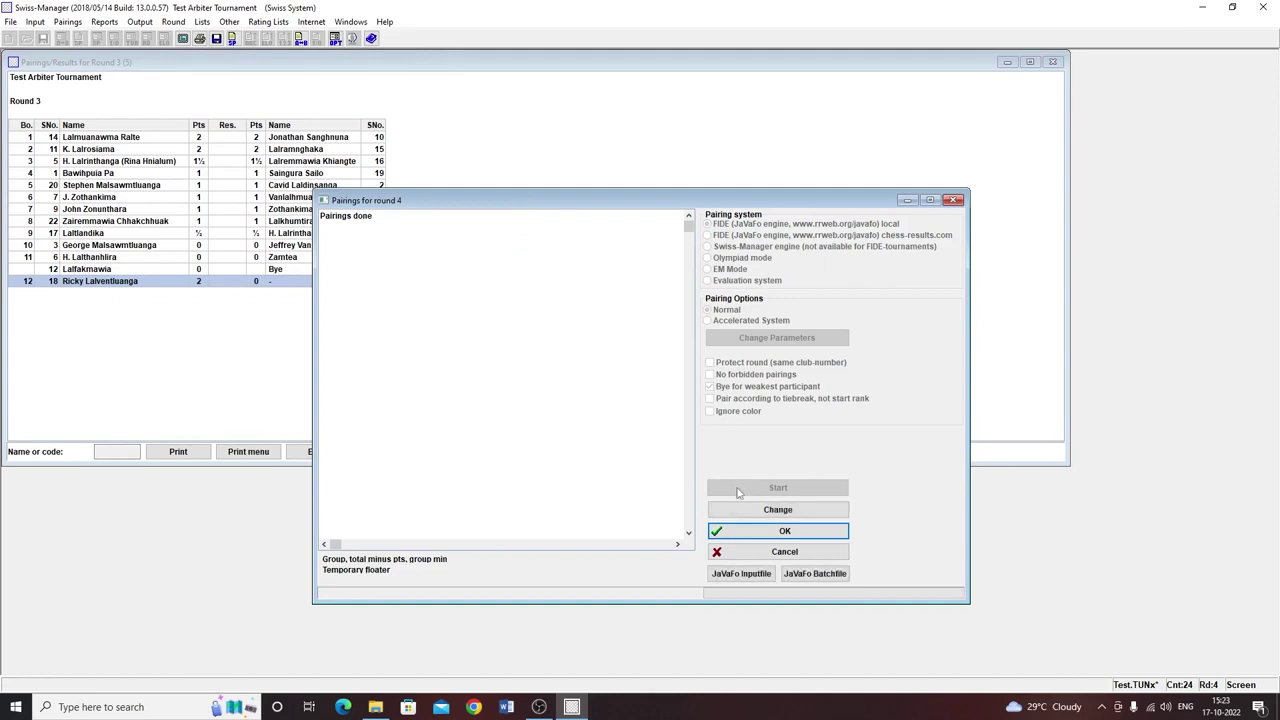
{"action": "left_click", "coordinate": [780, 530]}
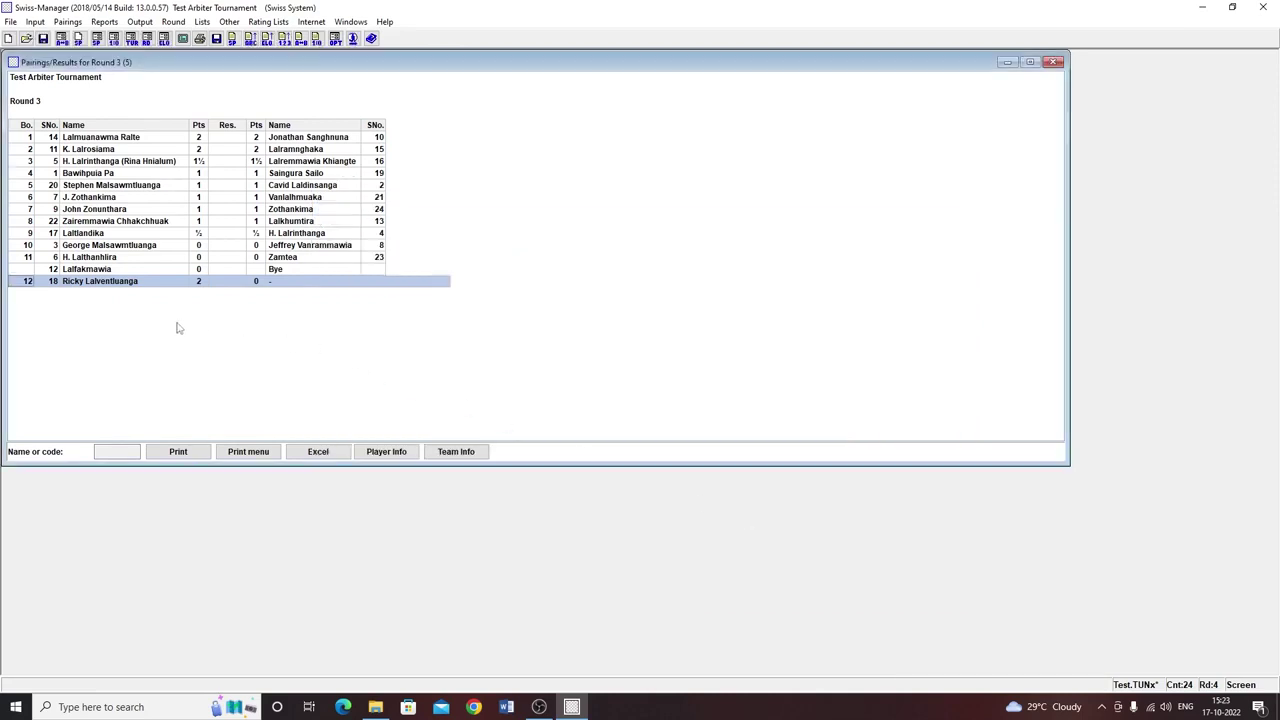
{"action": "left_click", "coordinate": [202, 21]}
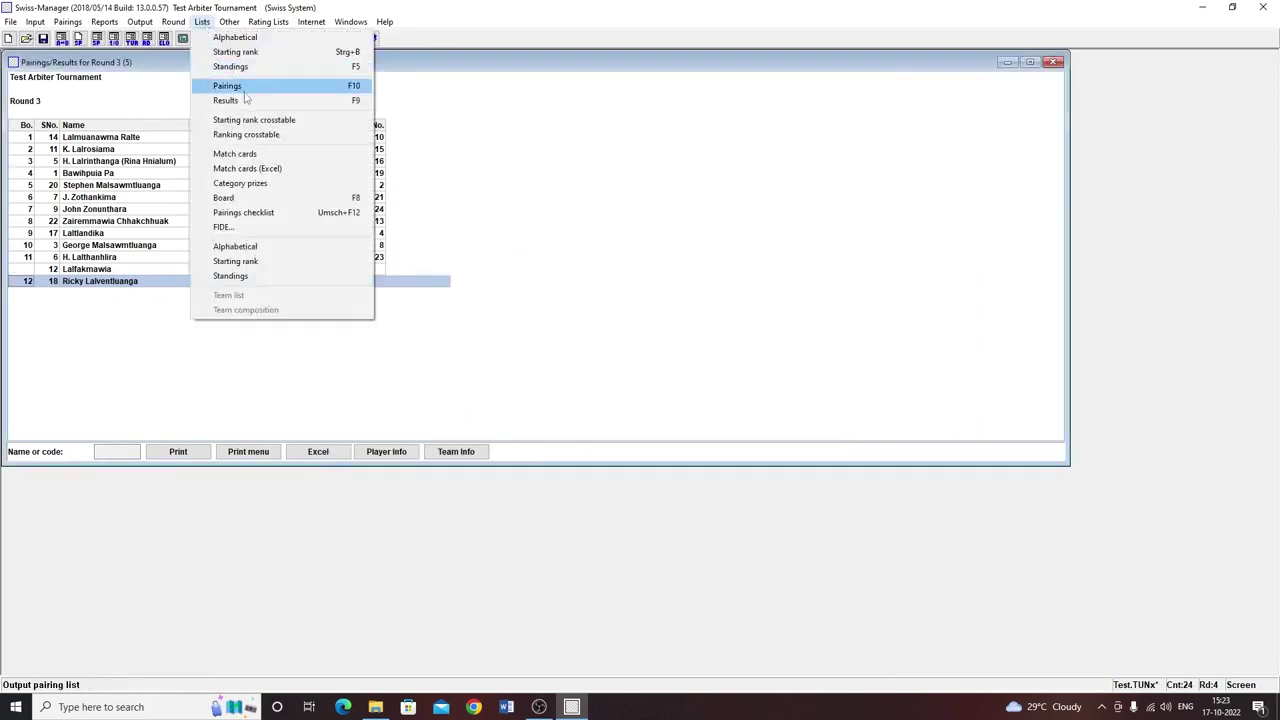
{"action": "left_click", "coordinate": [250, 87]}
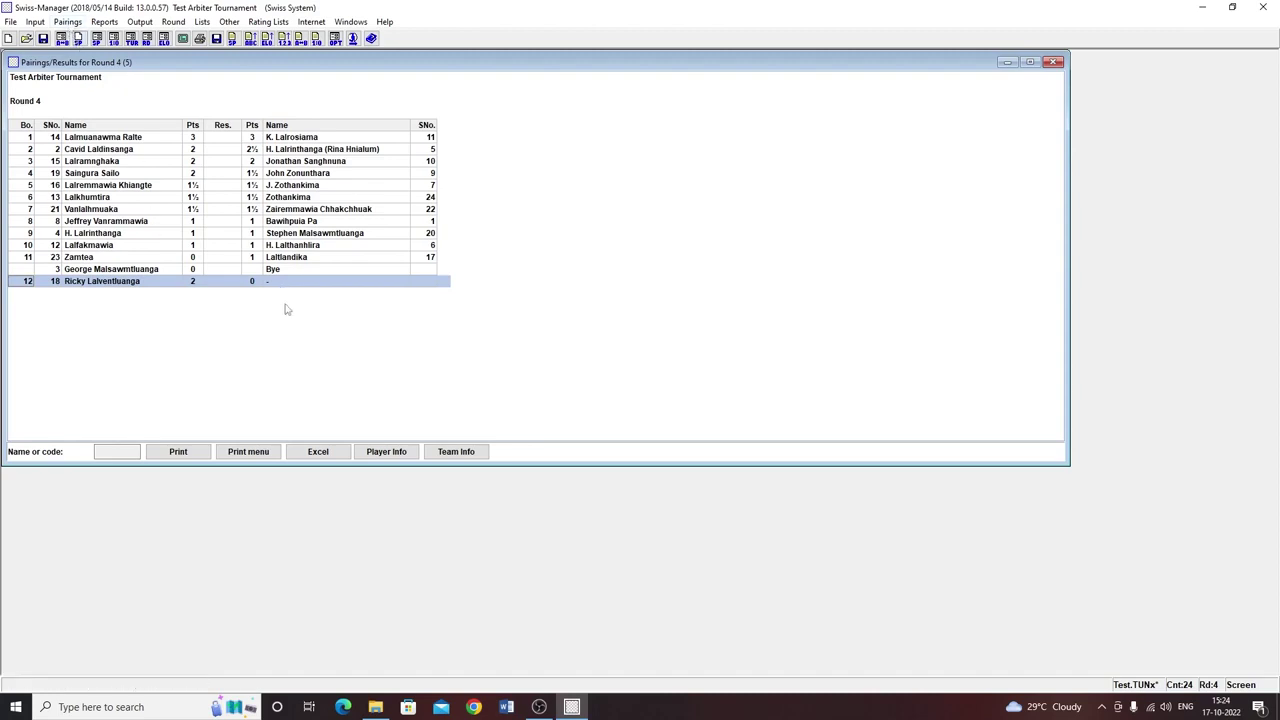
{"action": "left_click", "coordinate": [67, 22]}
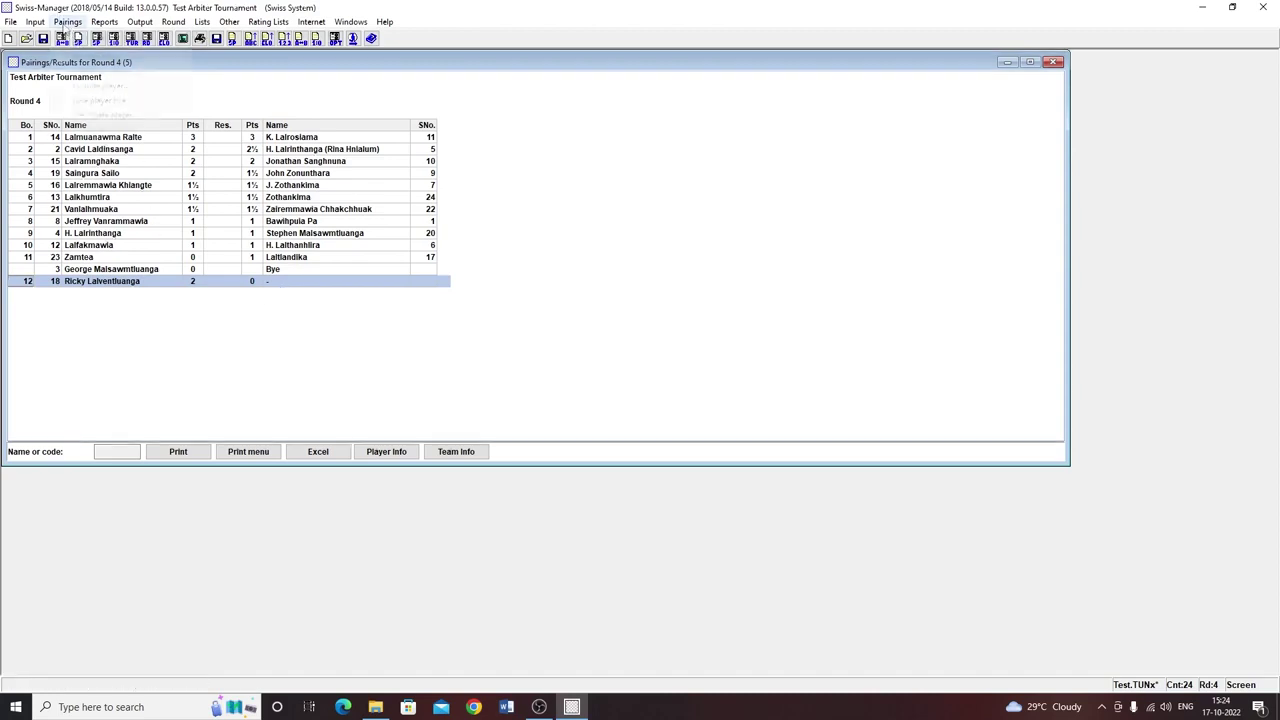
- Record round 4 results for boards 1–8: 1:0 on boards 1–4 and 8, 0:1 on 5–7
{"action": "mouse_move", "coordinate": [38, 23]}
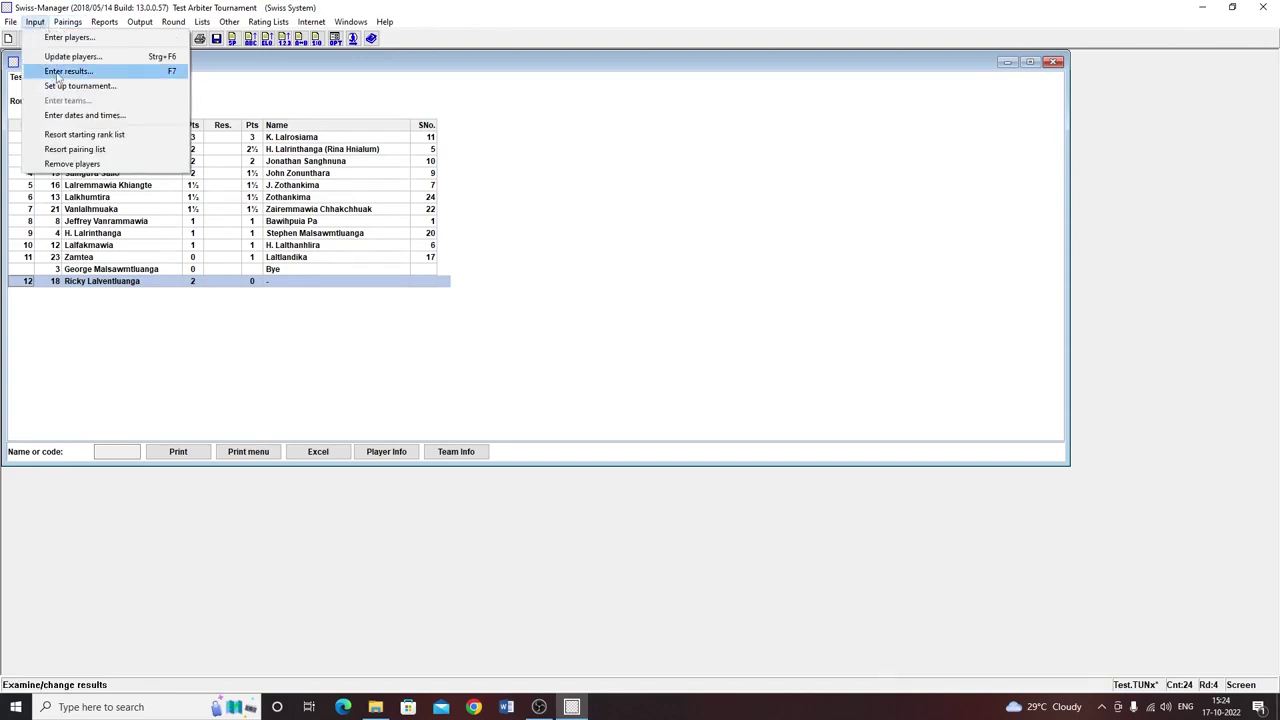
{"action": "left_click", "coordinate": [64, 71]}
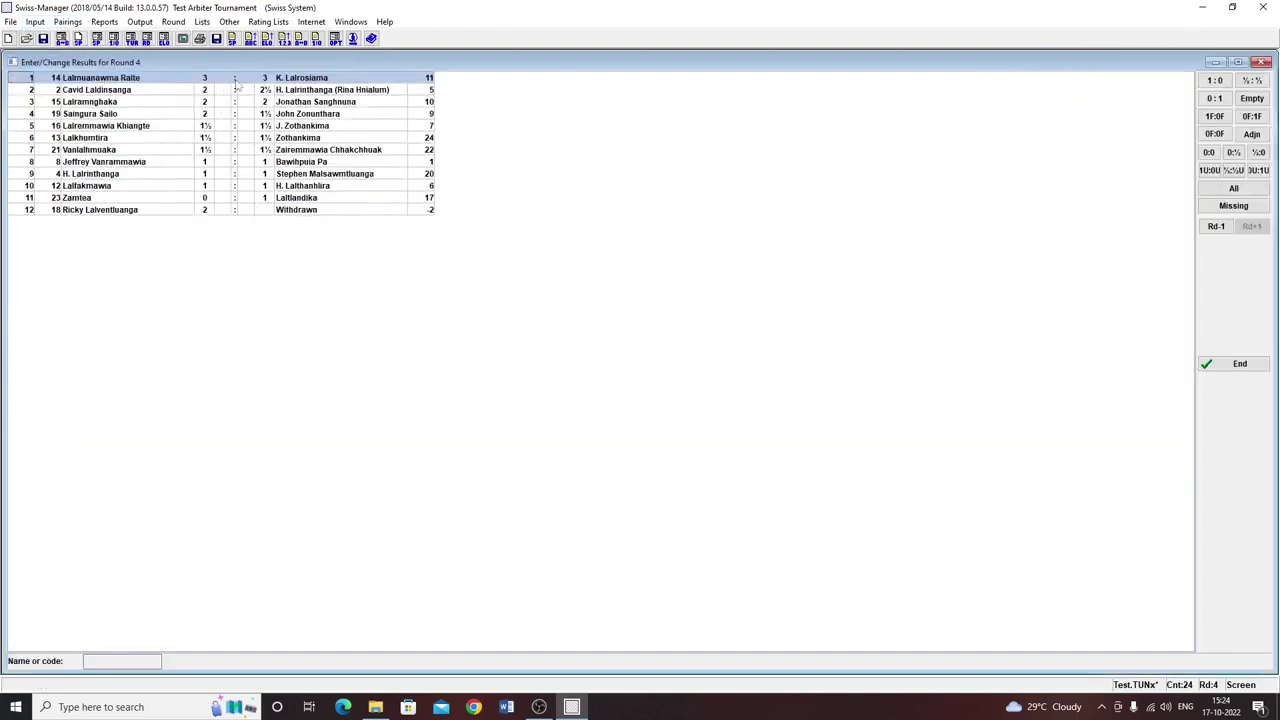
{"action": "left_click", "coordinate": [1211, 83]}
{"action": "left_click", "coordinate": [1211, 83]}
{"action": "left_click", "coordinate": [1211, 83]}
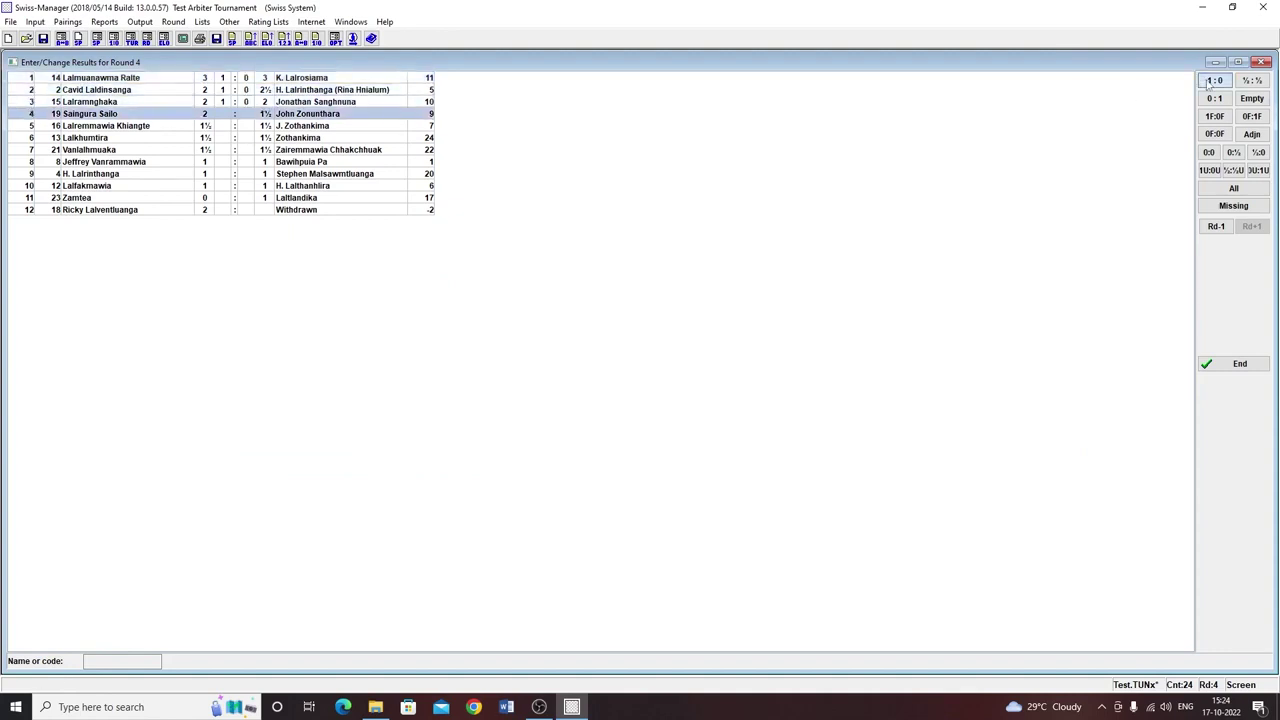
{"action": "left_click", "coordinate": [1212, 81]}
{"action": "left_click", "coordinate": [1214, 98]}
{"action": "left_click", "coordinate": [1214, 98]}
{"action": "left_click", "coordinate": [1214, 98]}
- Record 1:0 on board 9, draws on boards 10 and 11, and 0 for the withdrawn player
{"action": "left_click", "coordinate": [1212, 81]}
{"action": "left_click", "coordinate": [1212, 81]}
{"action": "left_click", "coordinate": [1251, 81]}
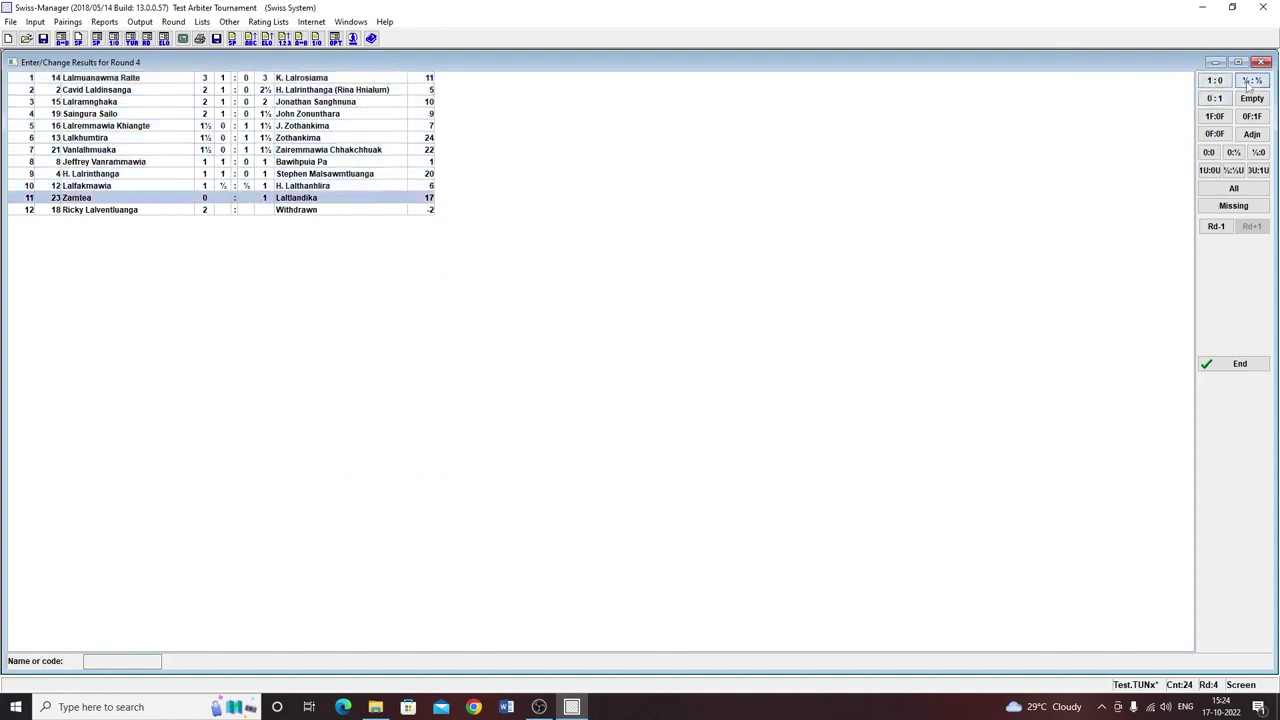
{"action": "left_click", "coordinate": [1250, 83]}
{"action": "left_click", "coordinate": [1208, 81]}
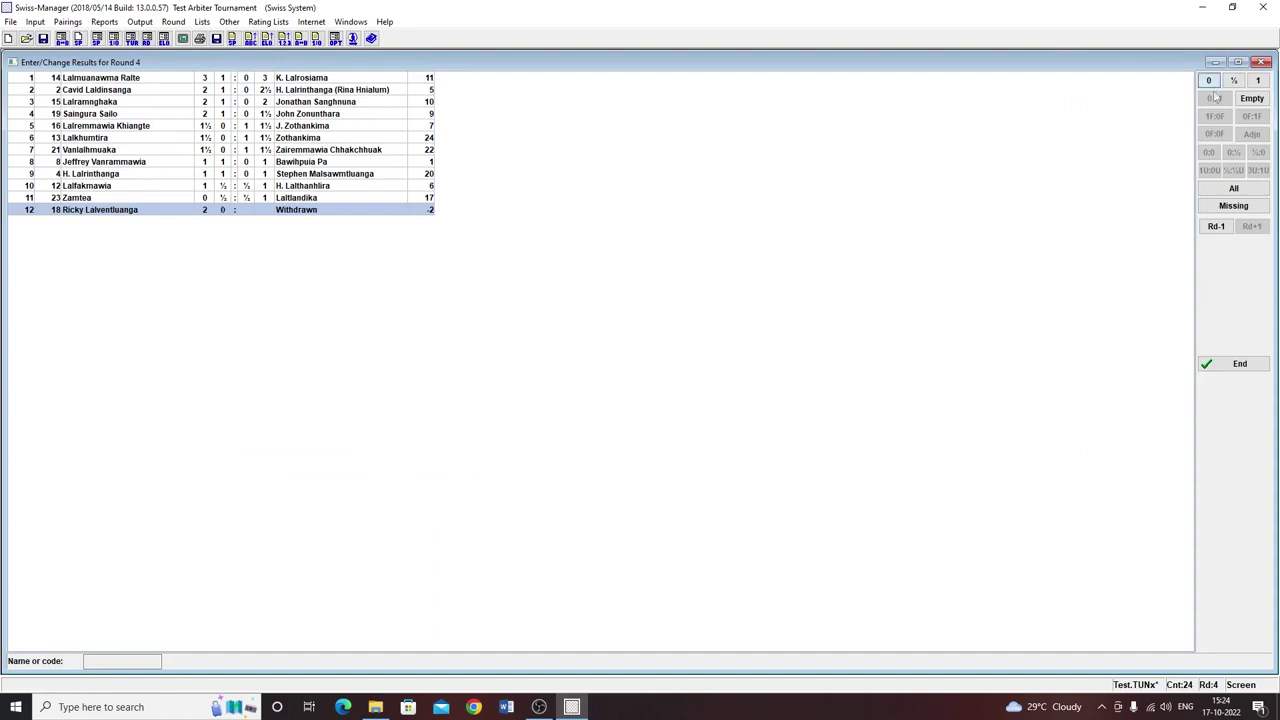
{"action": "left_click", "coordinate": [1242, 365]}
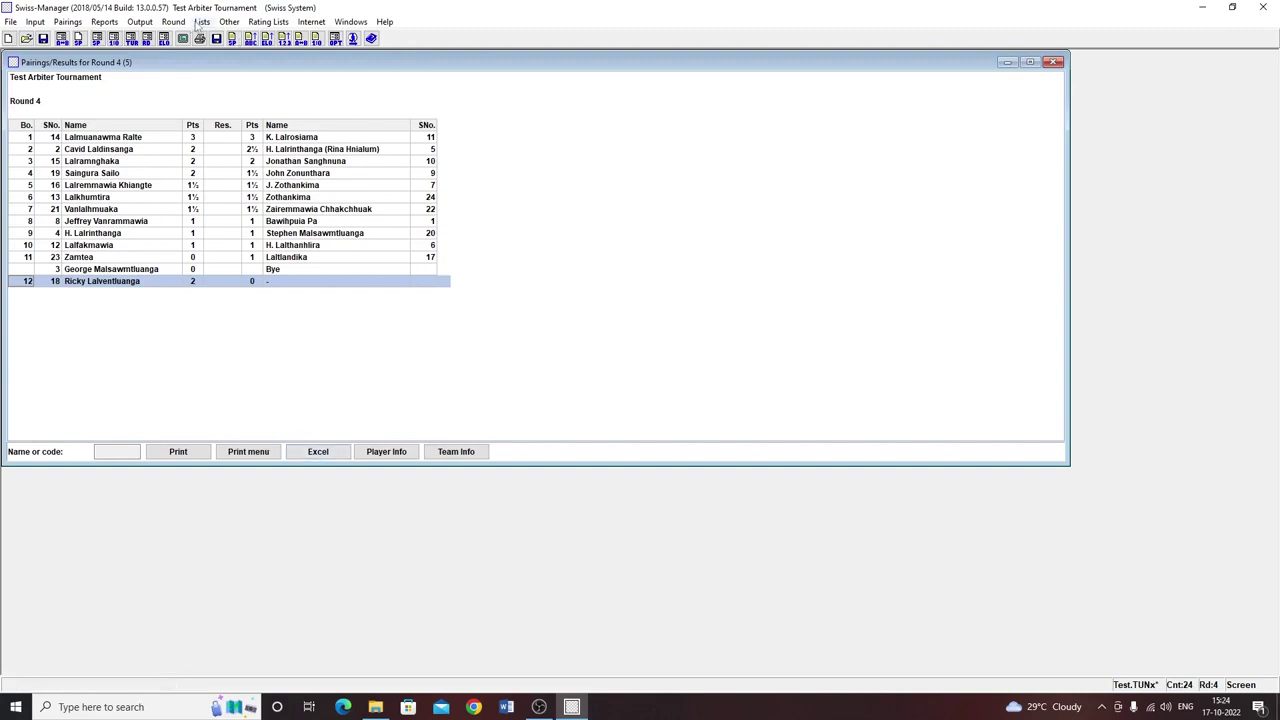
{"action": "left_click", "coordinate": [201, 22]}
{"action": "mouse_move", "coordinate": [173, 22]}
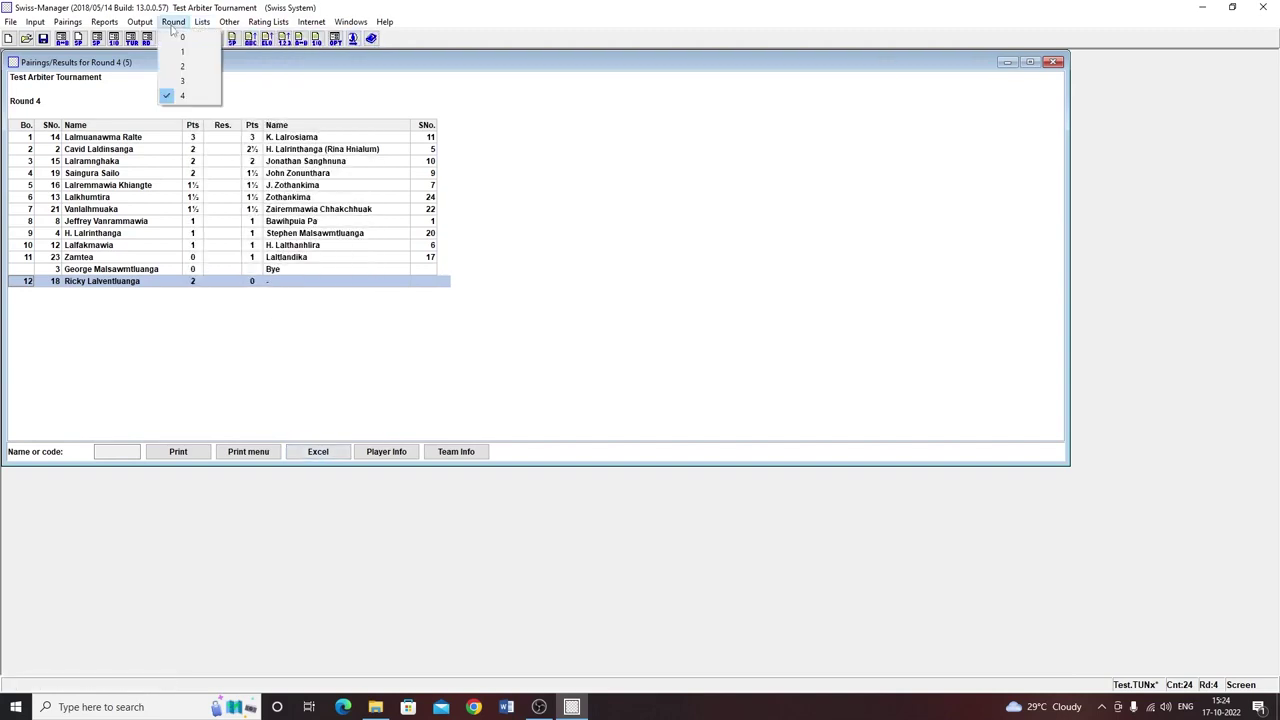
- Run and accept the round 5 pairings, leaving the withdrawn player unpaired
{"action": "left_click", "coordinate": [184, 95]}
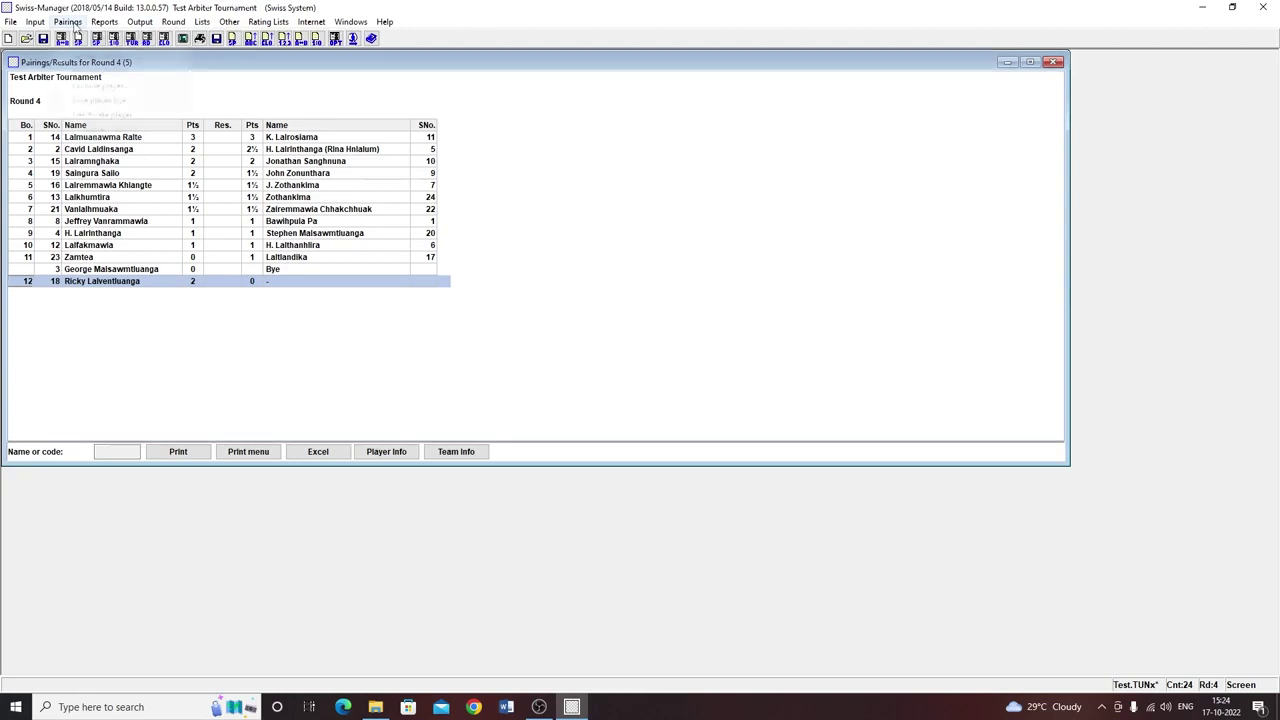
{"action": "left_click", "coordinate": [70, 22]}
{"action": "left_click", "coordinate": [80, 38]}
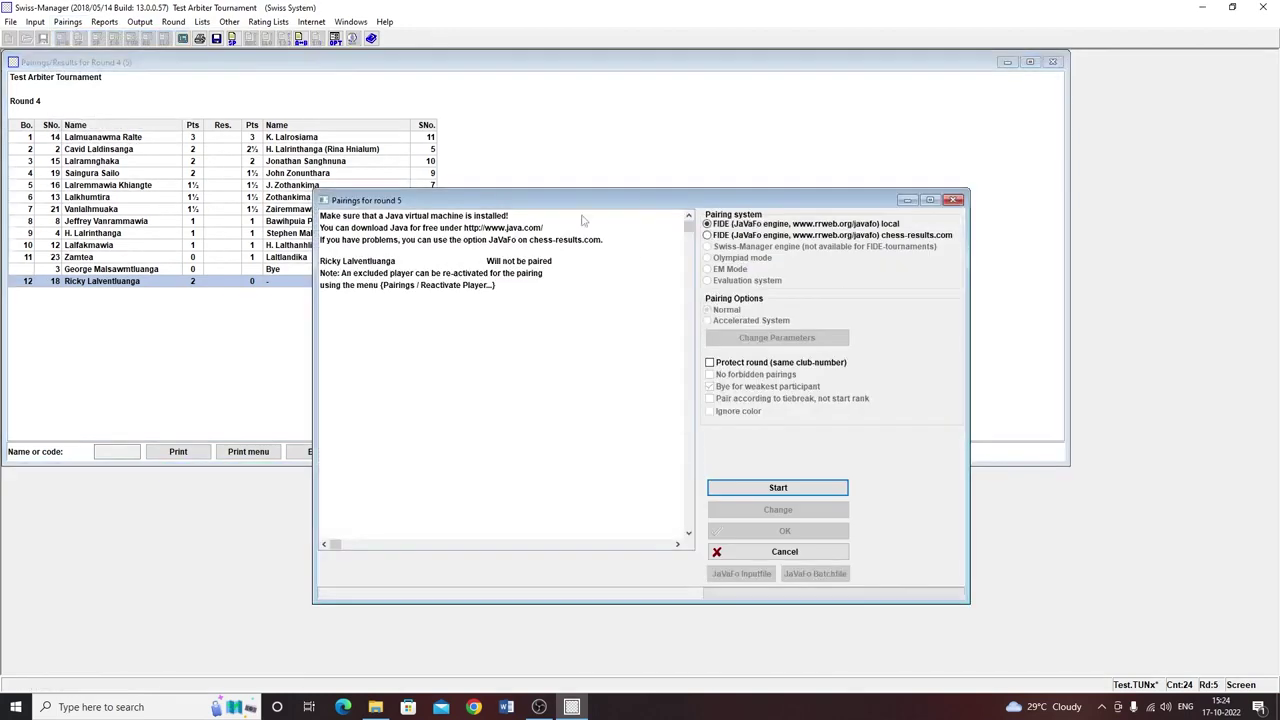
{"action": "left_click", "coordinate": [778, 487]}
{"action": "left_click", "coordinate": [779, 531]}
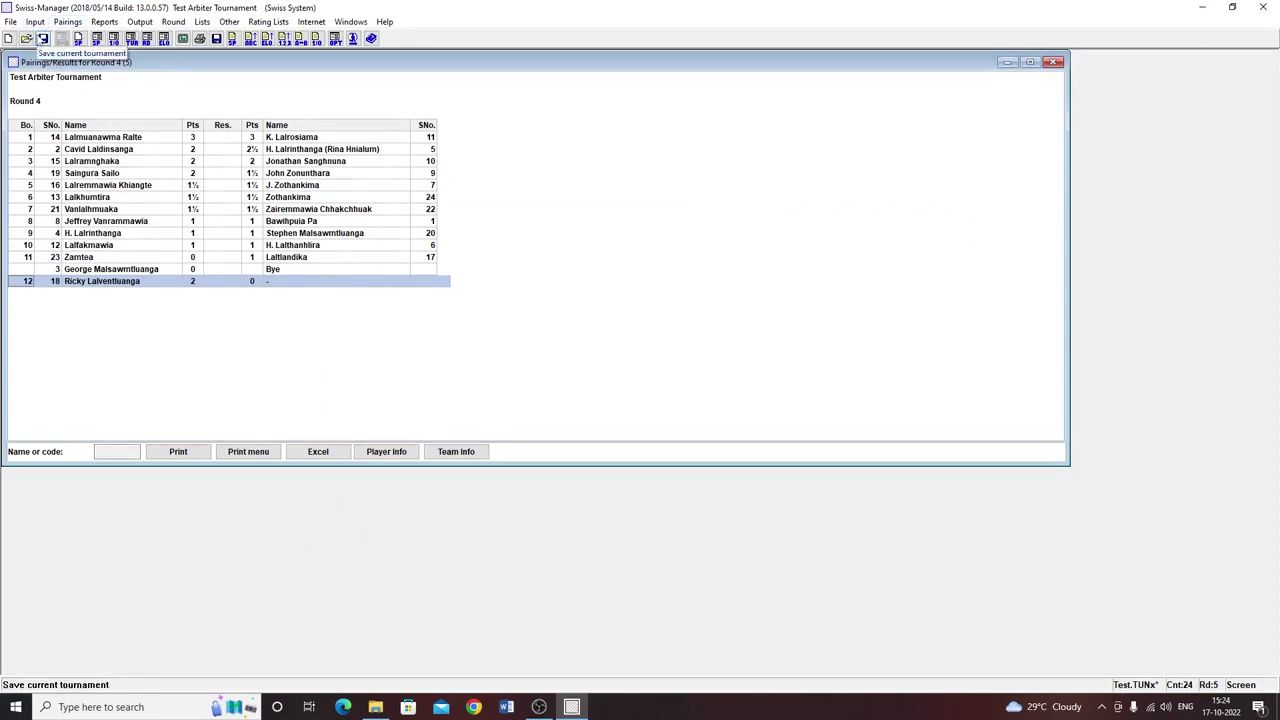
{"action": "left_click", "coordinate": [35, 22]}
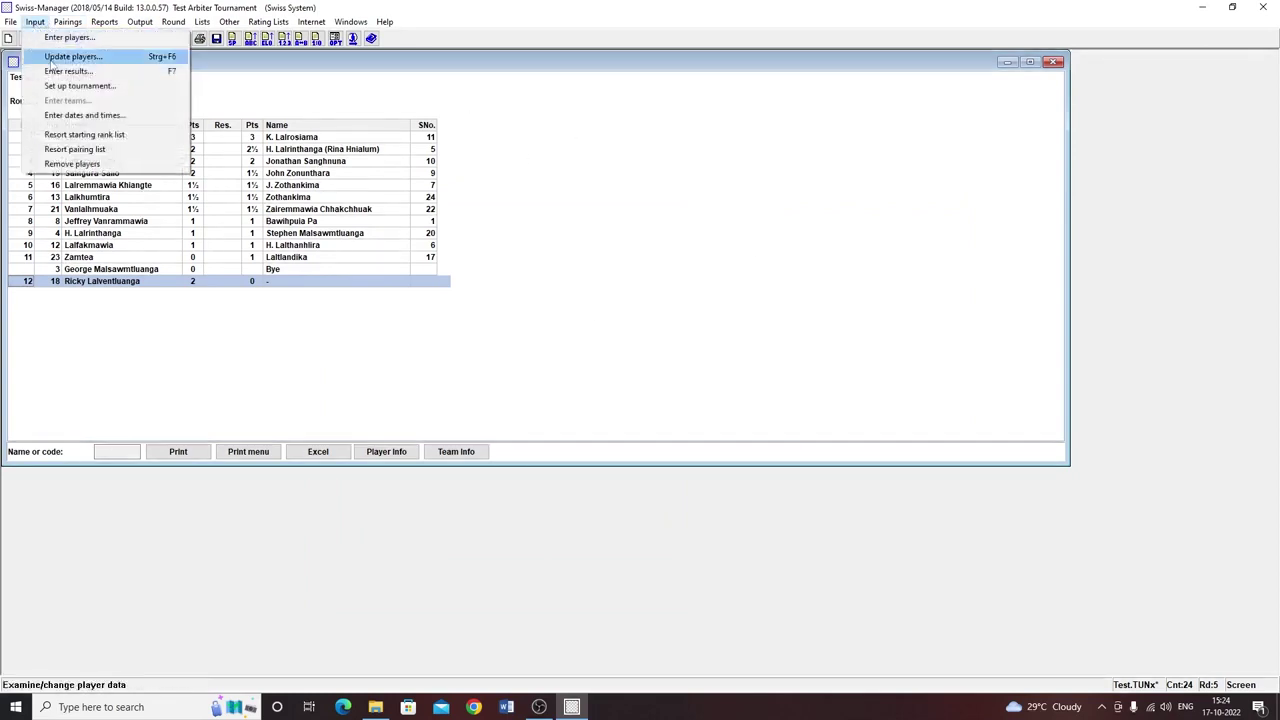
- Record round 5 boards 1–7: white wins on 1, 2, 7; black wins on 3, 4, 6; draw on 5
{"action": "left_click", "coordinate": [60, 69]}
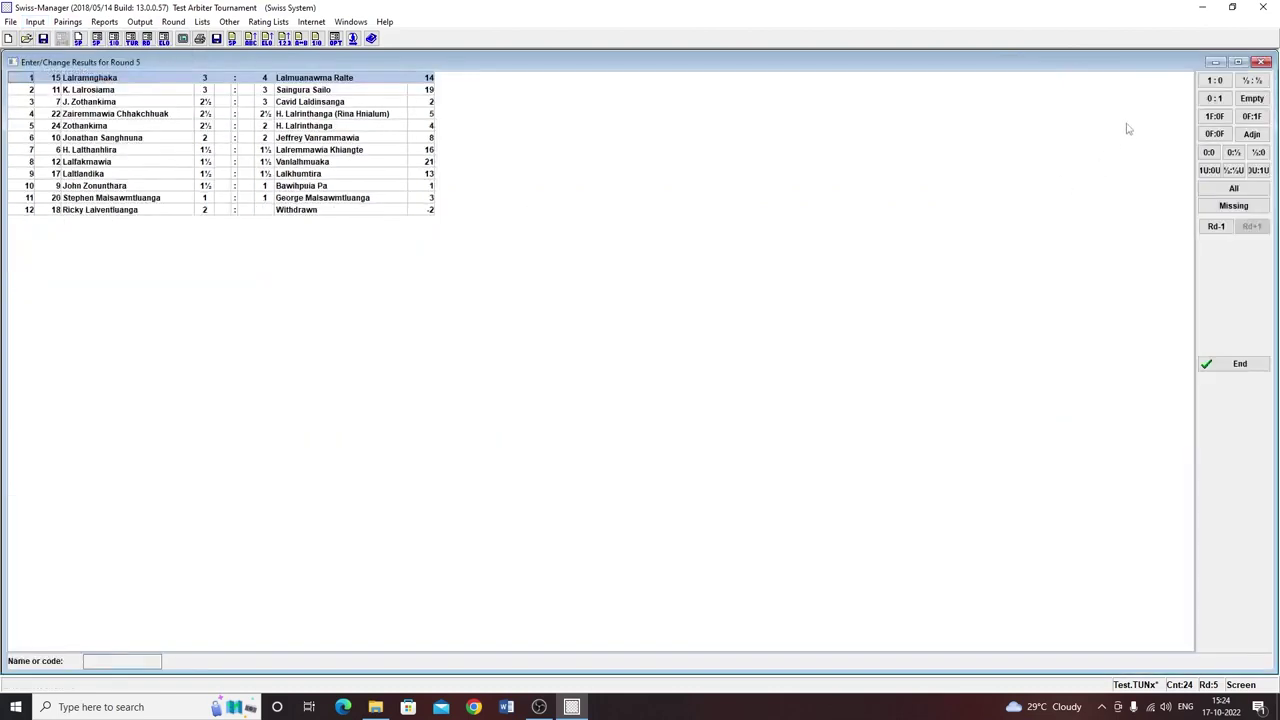
{"action": "left_click", "coordinate": [1214, 82]}
{"action": "left_click", "coordinate": [1214, 82]}
{"action": "left_click", "coordinate": [1214, 98]}
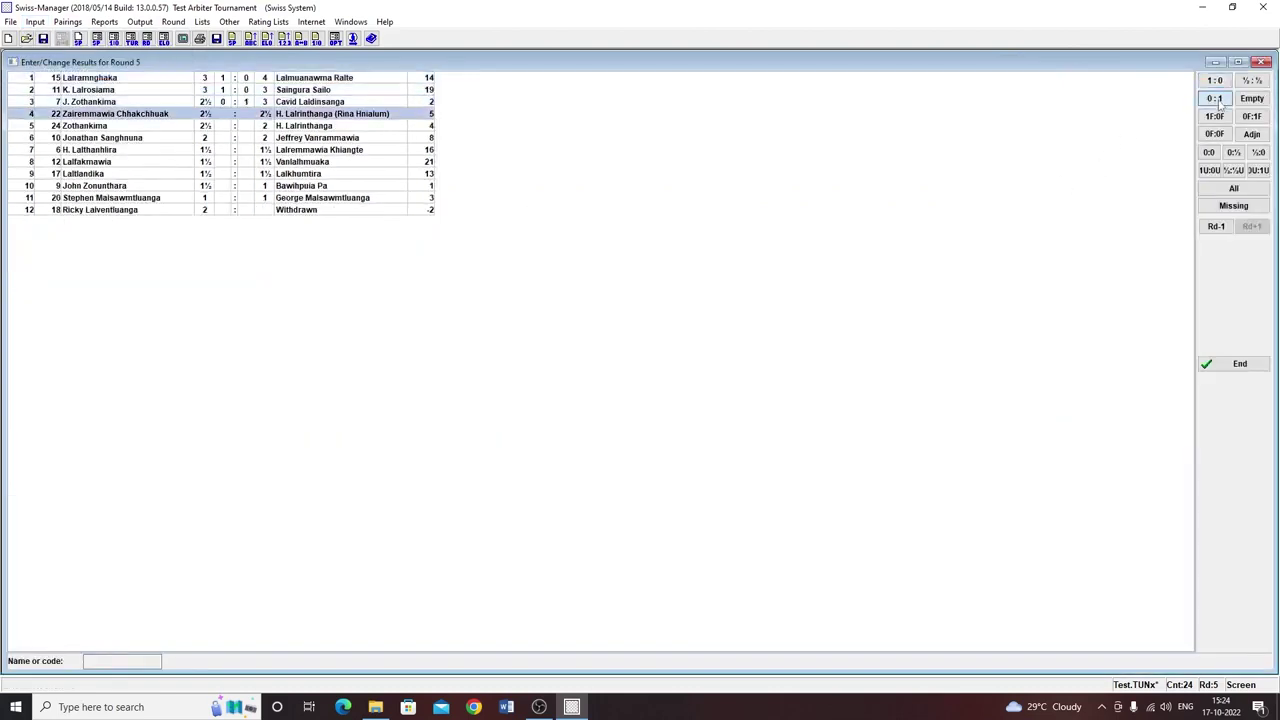
{"action": "left_click", "coordinate": [1214, 98]}
{"action": "left_click", "coordinate": [1252, 82]}
{"action": "left_click", "coordinate": [1214, 98]}
{"action": "left_click", "coordinate": [1214, 82]}
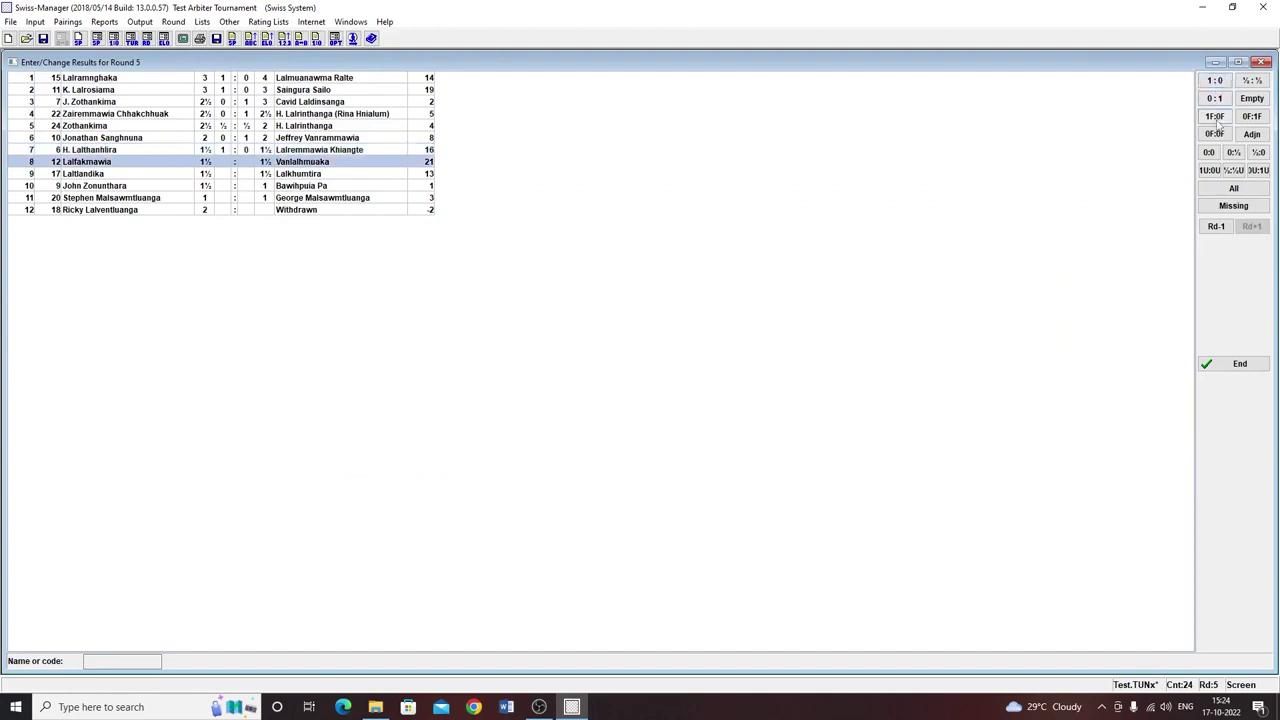
- Record a 1F:0F forfeit win on board 8 and white wins on boards 9–11, then close entry
{"action": "left_click", "coordinate": [1214, 116]}
{"action": "left_click", "coordinate": [1214, 82]}
{"action": "left_click", "coordinate": [1214, 82]}
{"action": "left_click", "coordinate": [1216, 83]}
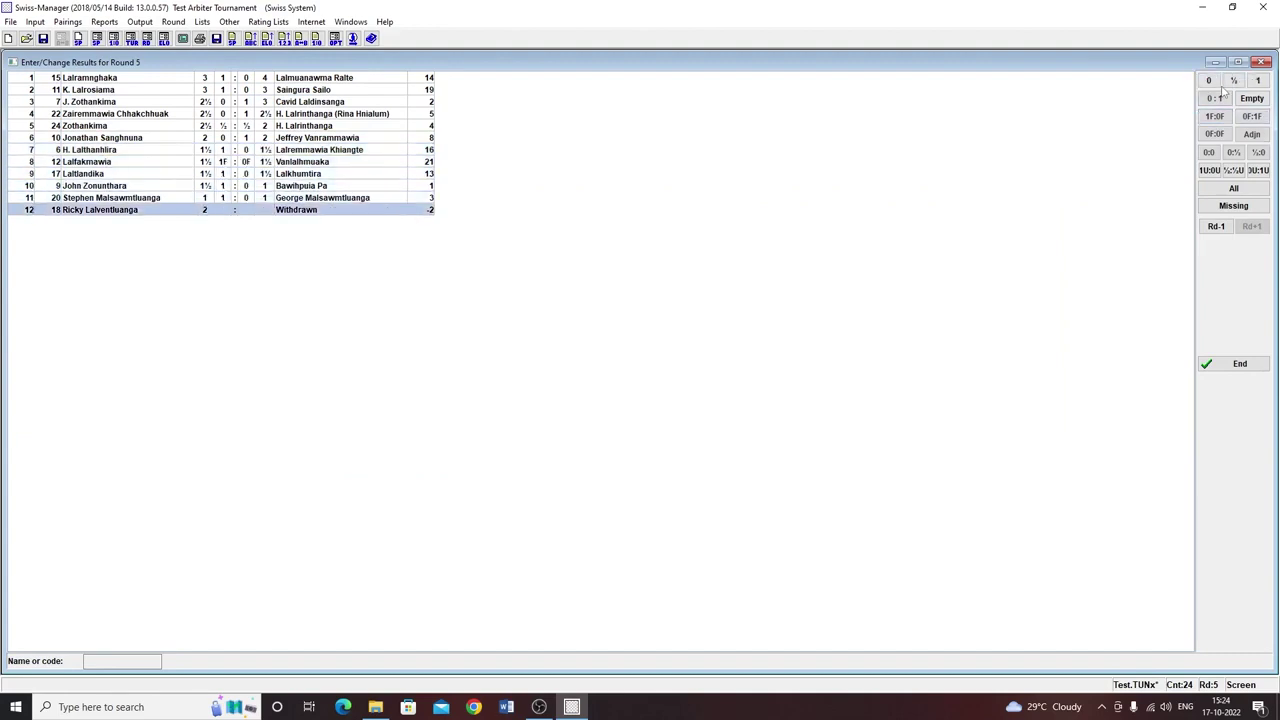
{"action": "left_click", "coordinate": [1250, 362]}
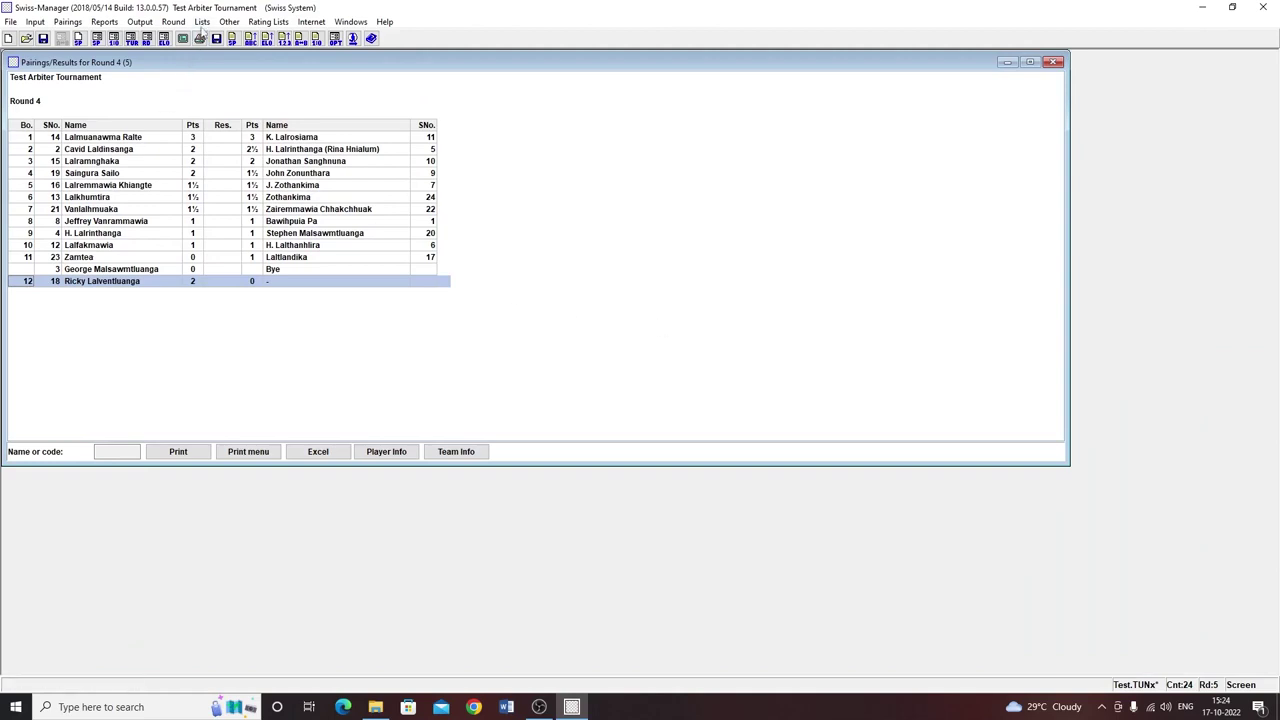
{"action": "left_click", "coordinate": [201, 22]}
{"action": "mouse_move", "coordinate": [173, 22]}
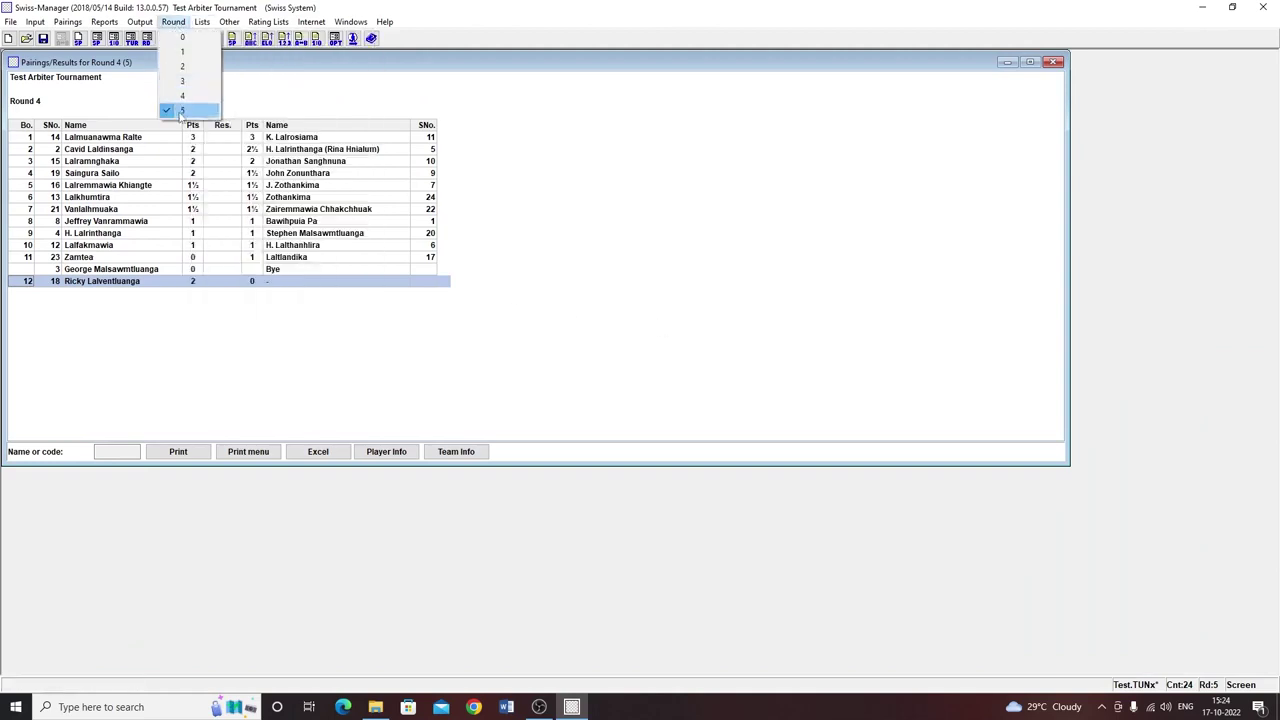
{"action": "mouse_move", "coordinate": [230, 22]}
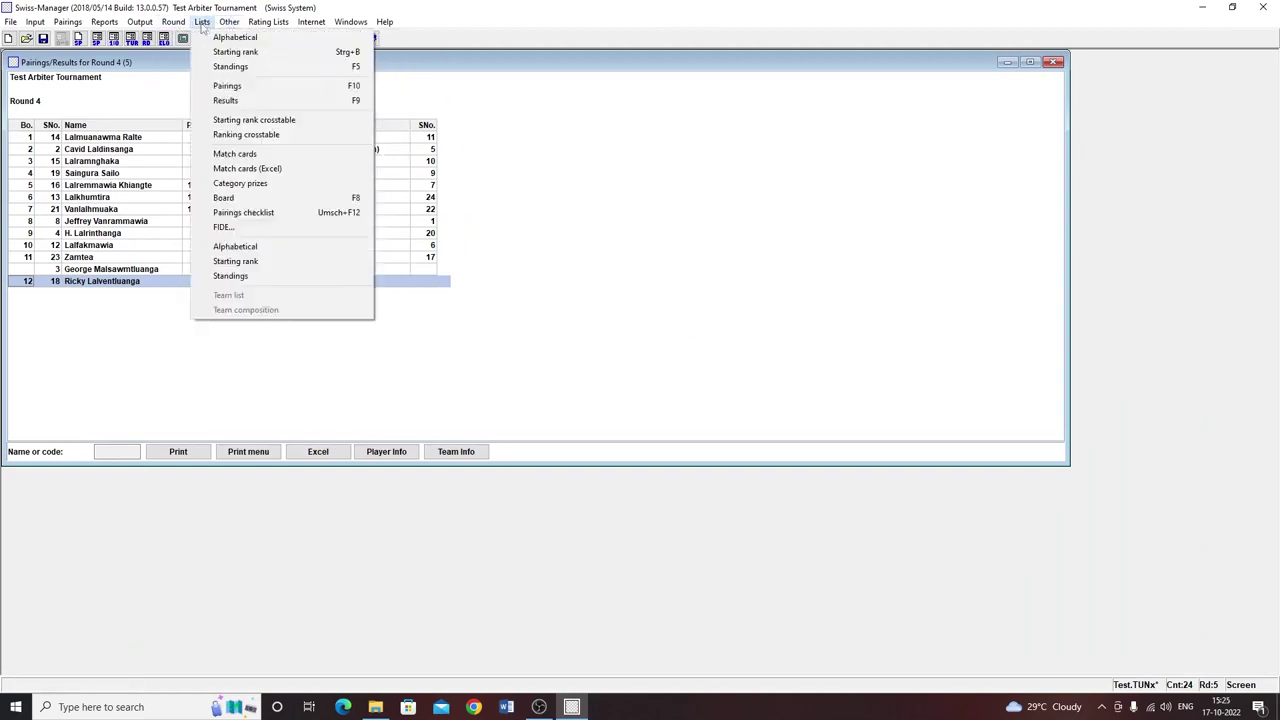
- Display the final standings of all 24 players and export them to Excel
{"action": "left_click", "coordinate": [238, 68]}
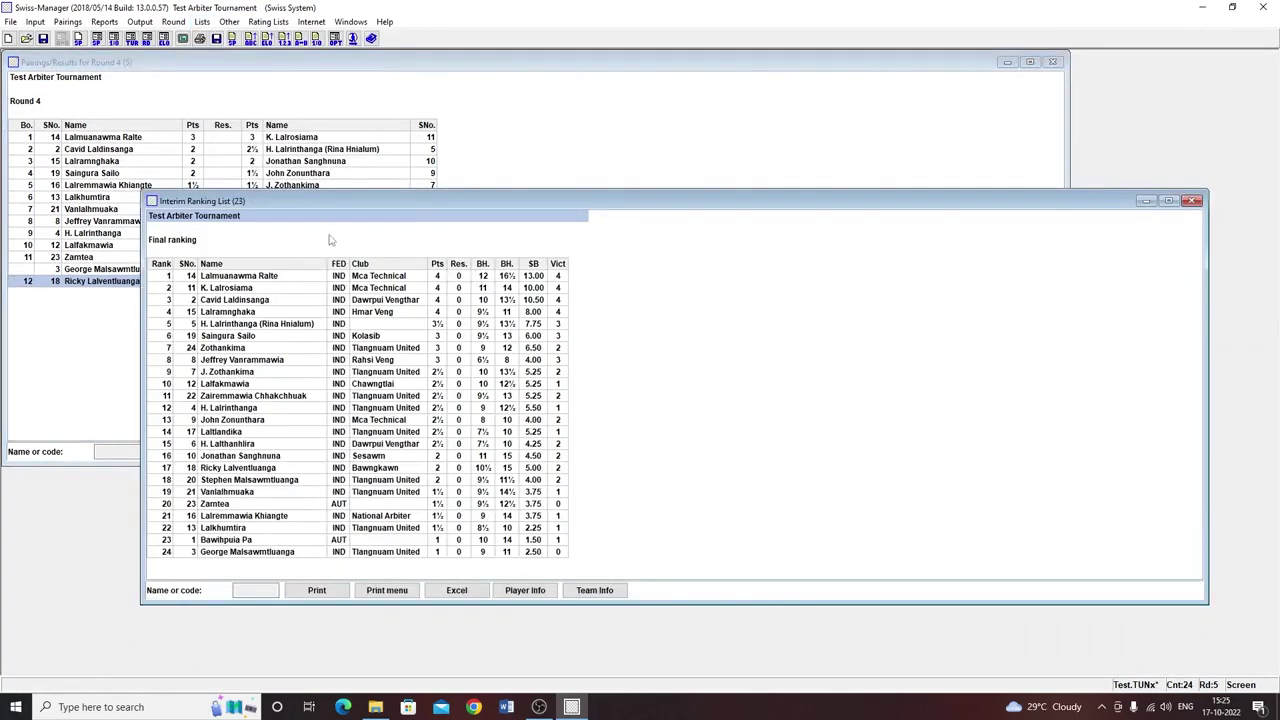
{"action": "left_click_drag", "start_coordinate": [330, 208], "coordinate": [305, 85]}
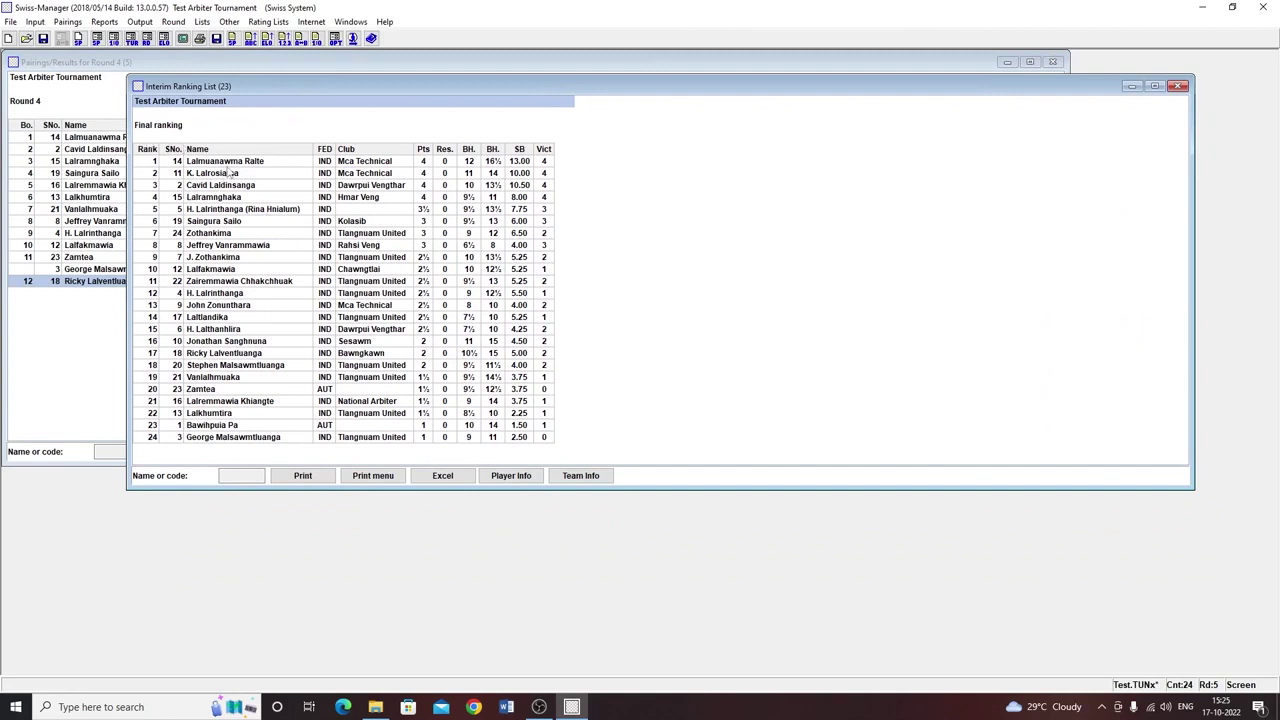
{"action": "key", "text": "Down"}
{"action": "key", "text": "Down"}
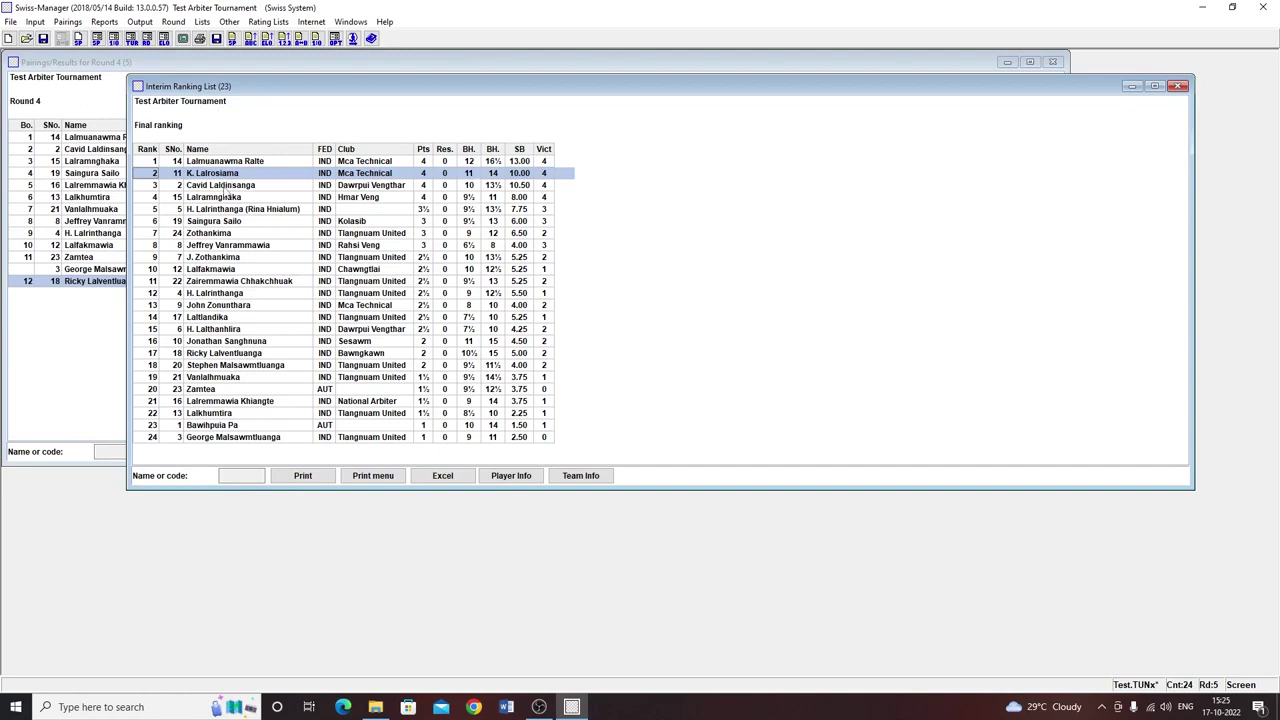
{"action": "left_click", "coordinate": [442, 477]}
- Close the Interim Ranking List and save the Test tournament with all five rounds
{"action": "left_click", "coordinate": [1178, 88]}
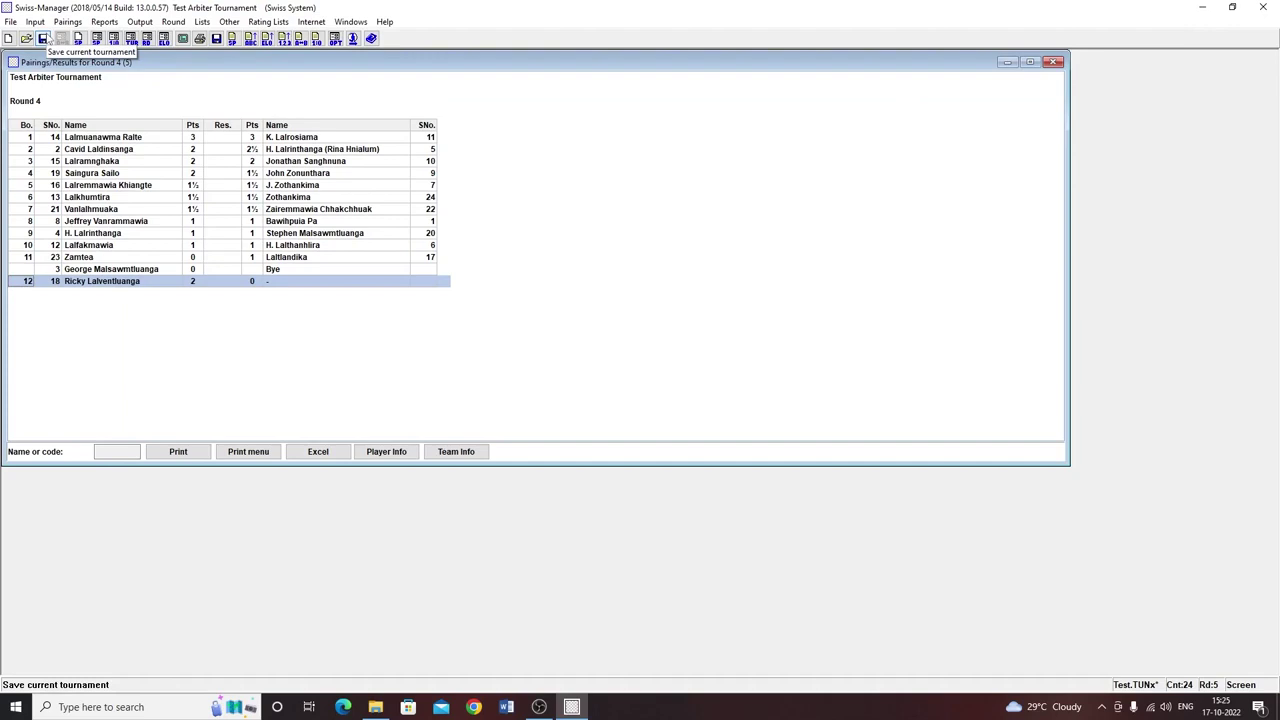
{"action": "left_click", "coordinate": [45, 39]}
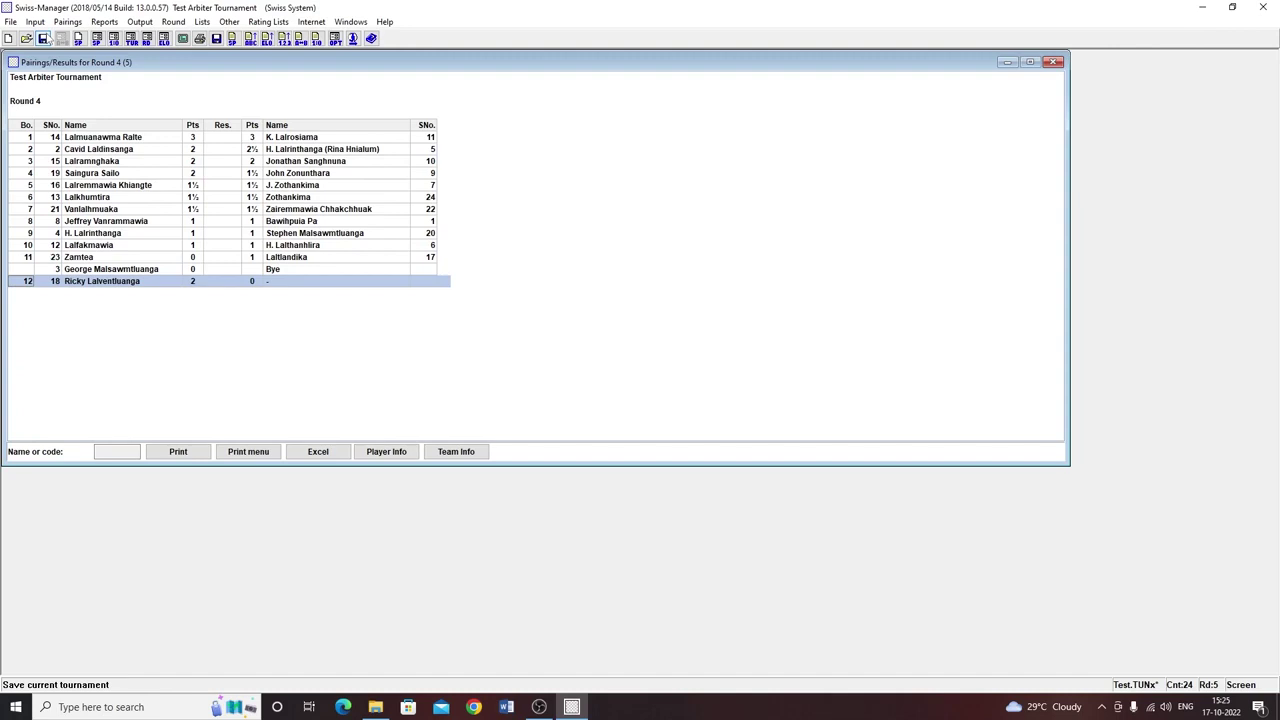
{"action": "left_click", "coordinate": [10, 21]}
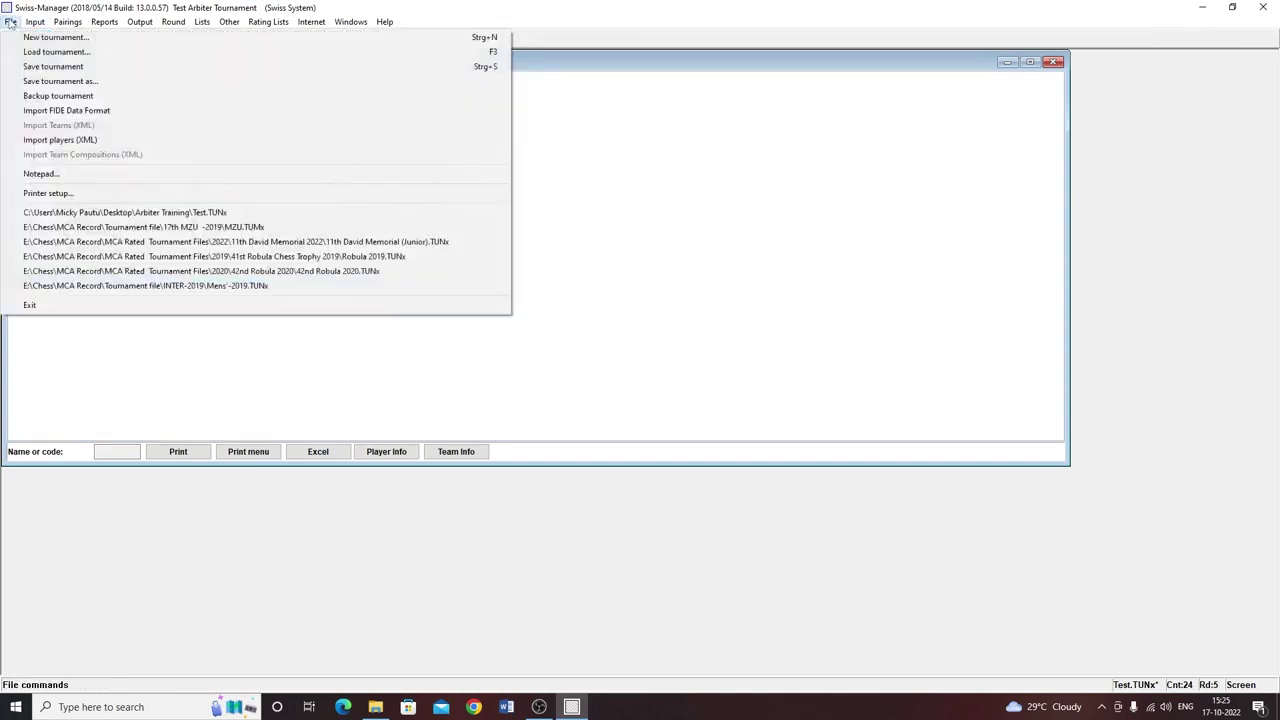
{"action": "left_click", "coordinate": [24, 68]}
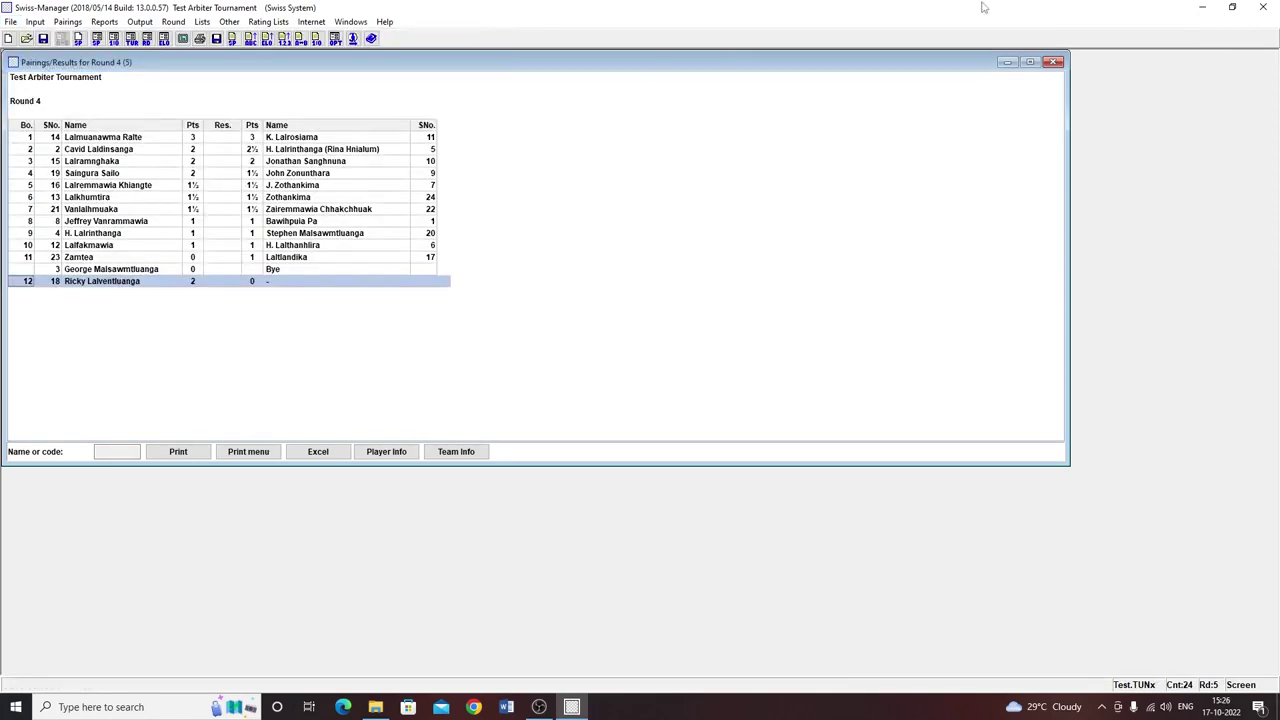
- Exit Swiss-Manager and reopen Test.TUNx from the Arbiter Training folder
{"action": "left_click", "coordinate": [1265, 7]}
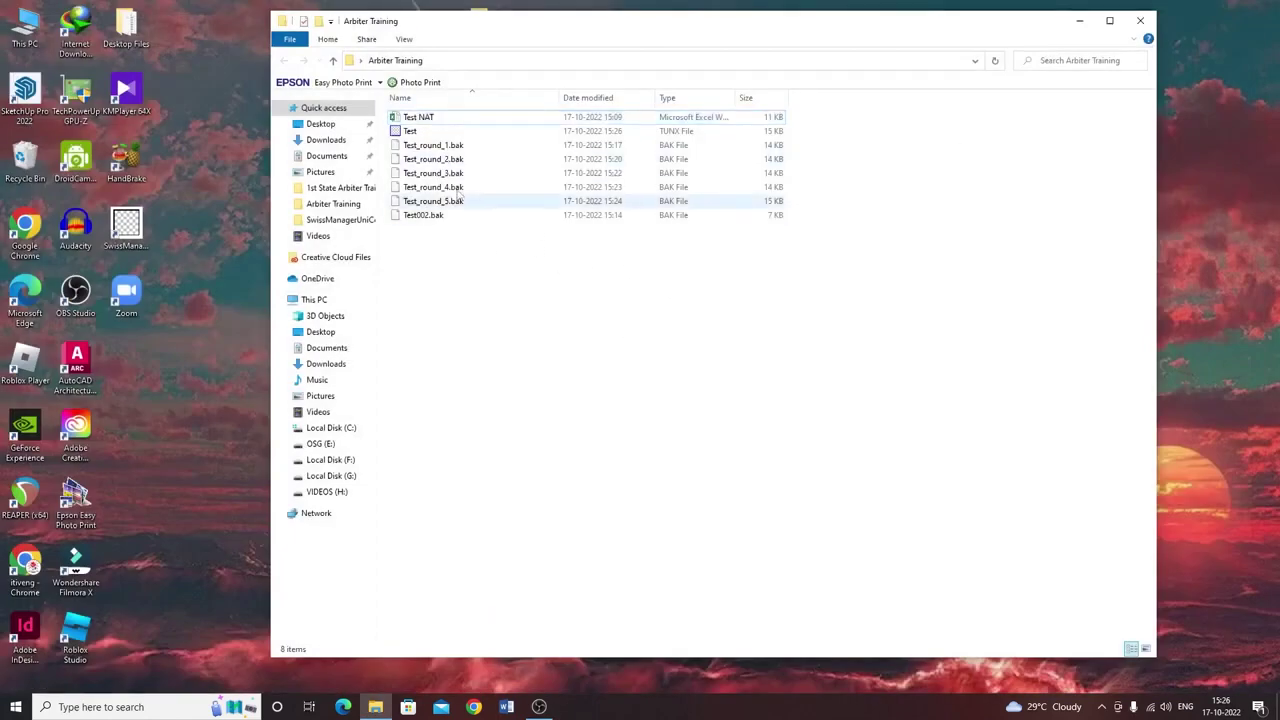
{"action": "double_click", "coordinate": [410, 131]}
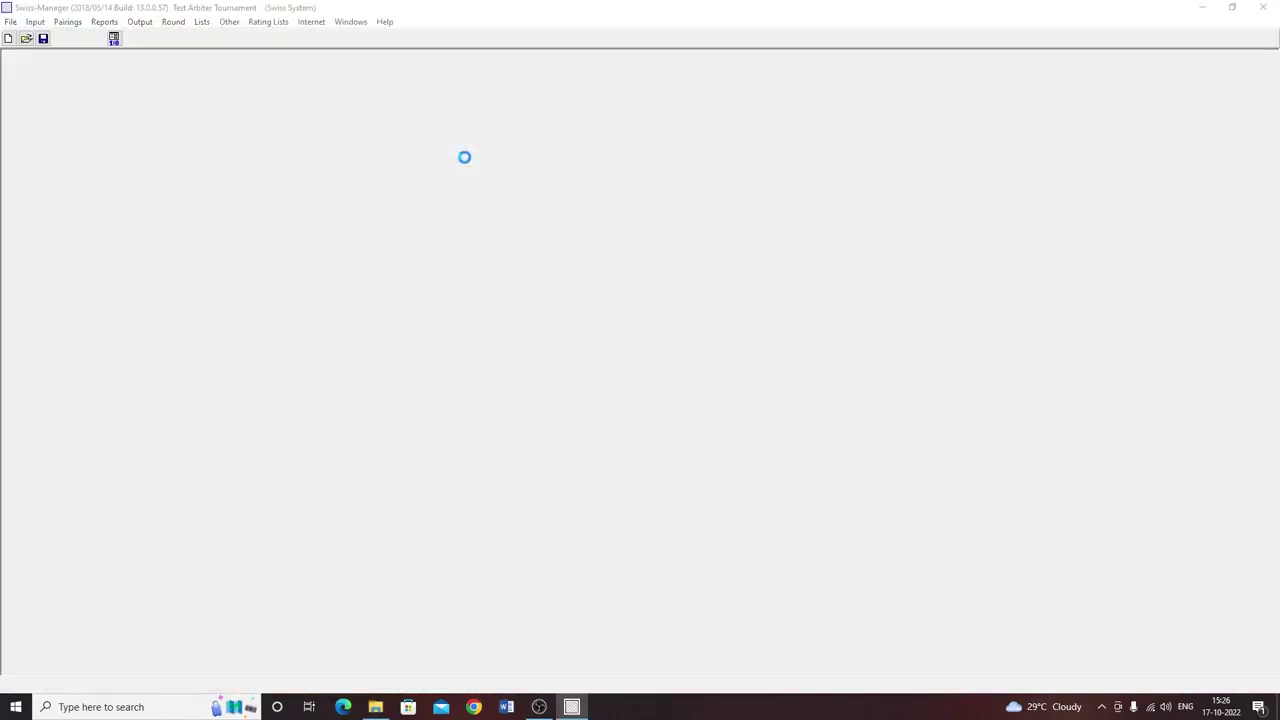
- Set round 1 as current and display its pairings
{"action": "left_click", "coordinate": [173, 21]}
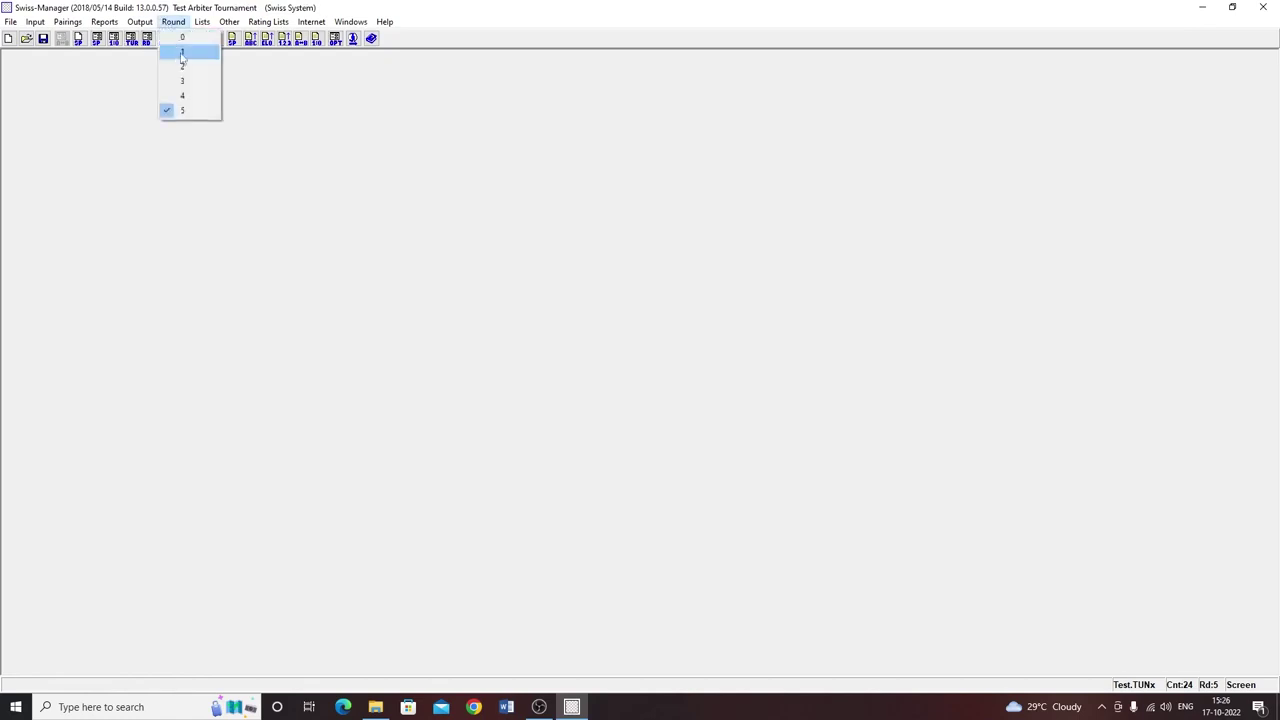
{"action": "left_click", "coordinate": [182, 53]}
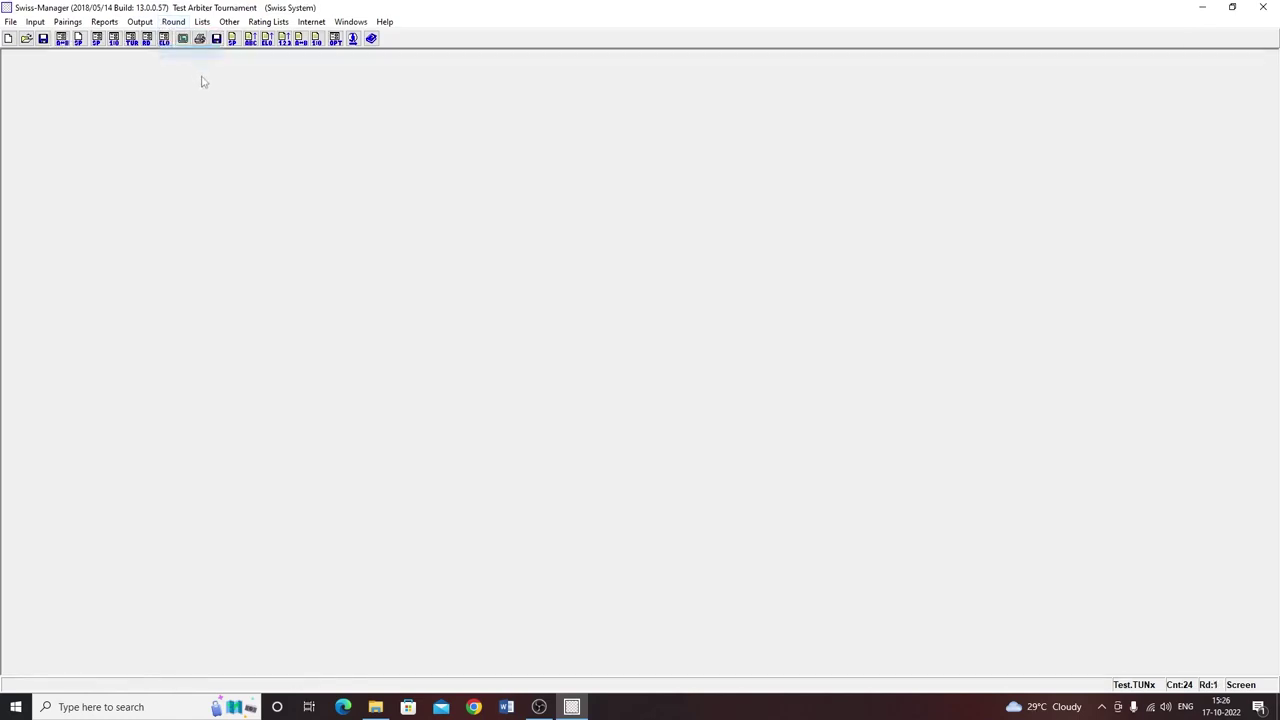
{"action": "left_click", "coordinate": [202, 21]}
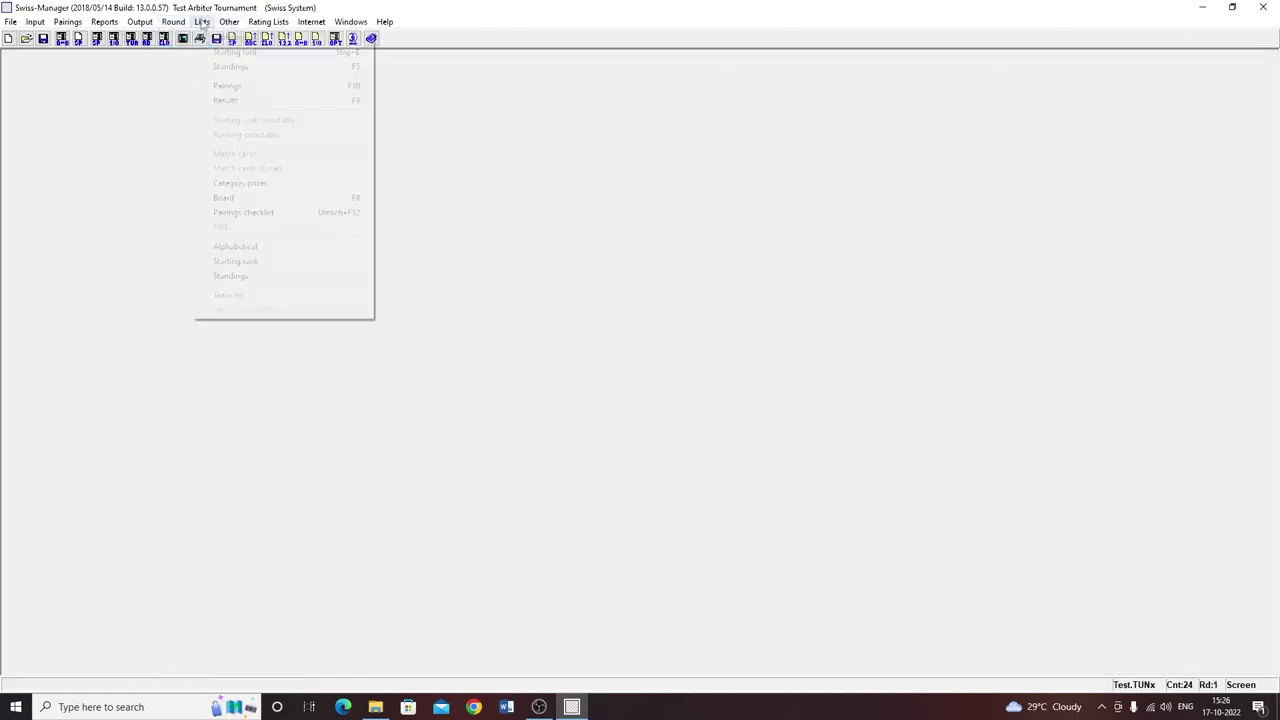
{"action": "left_click", "coordinate": [240, 86]}
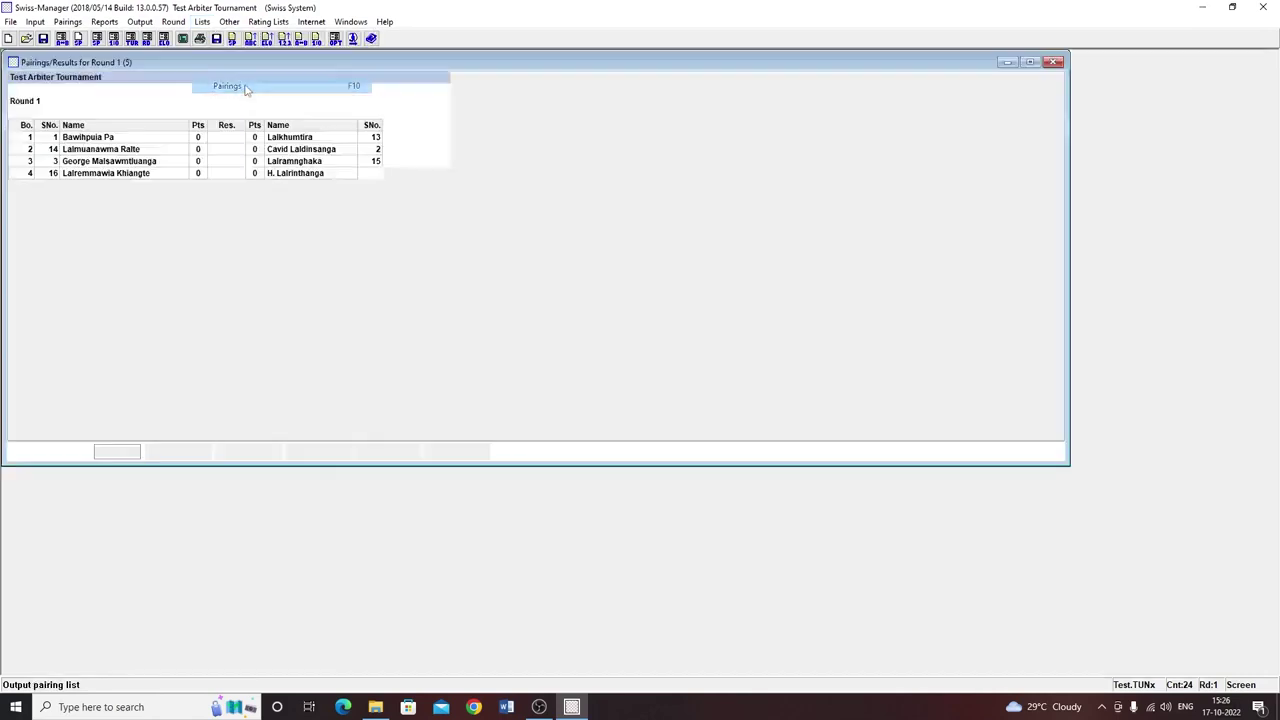
- Set round 2 as current, display its pairings, then the standings after round 2
{"action": "left_click", "coordinate": [173, 21]}
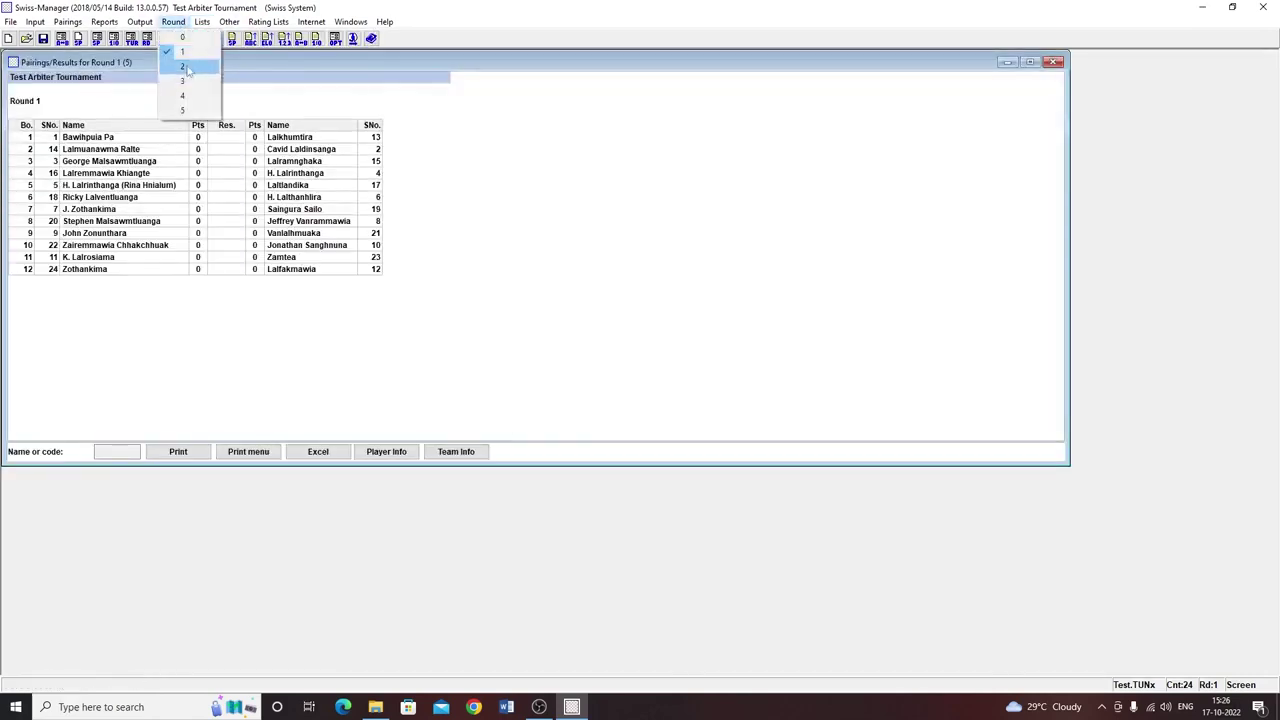
{"action": "left_click", "coordinate": [190, 63]}
{"action": "left_click", "coordinate": [202, 21]}
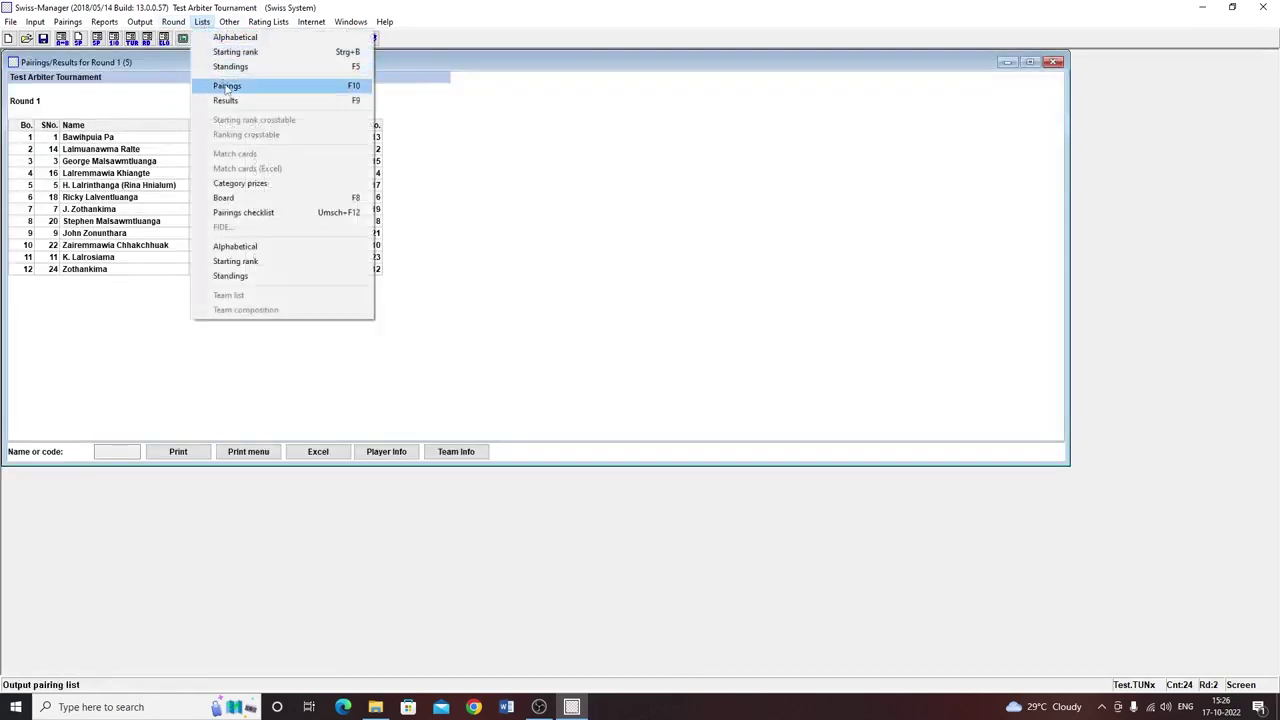
{"action": "left_click", "coordinate": [234, 88]}
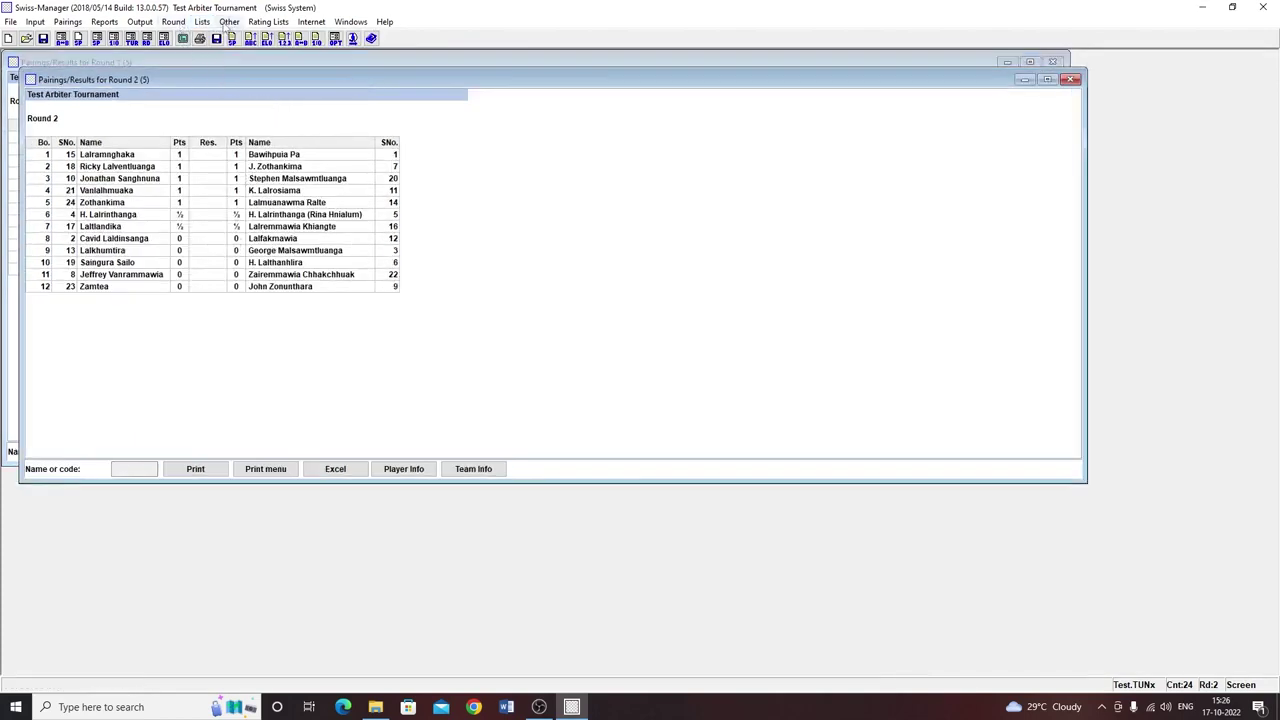
{"action": "left_click", "coordinate": [202, 21]}
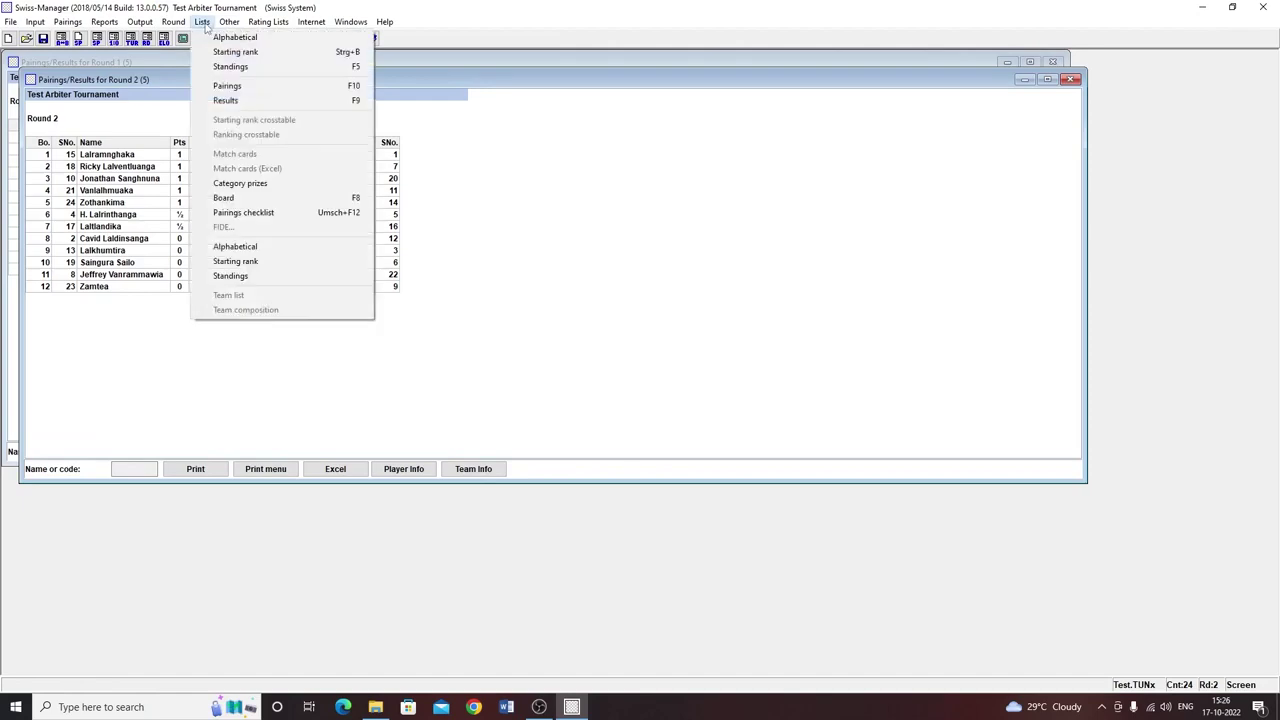
{"action": "left_click", "coordinate": [240, 66]}
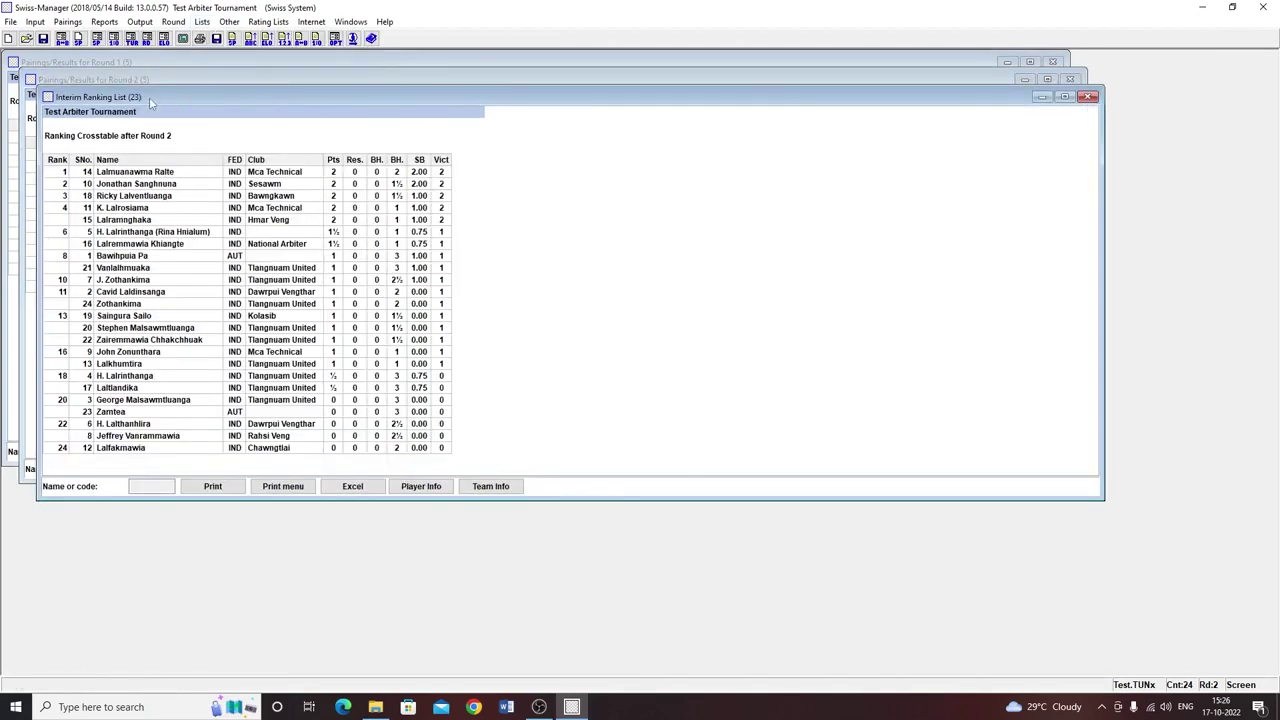
- Export the round-2 crosstable to Excel as Ranking in Desktop's Arbiter Training folder
{"action": "left_click_drag", "start_coordinate": [149, 97], "coordinate": [352, 50]}
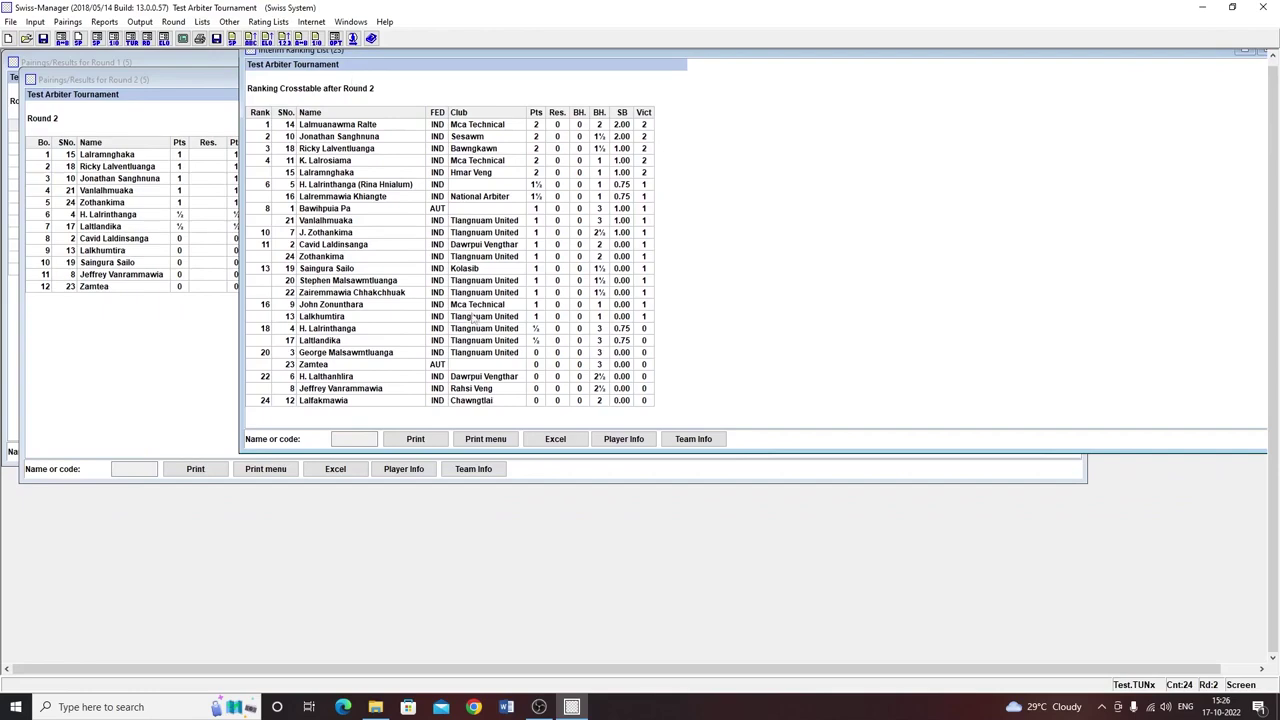
{"action": "left_click", "coordinate": [560, 441]}
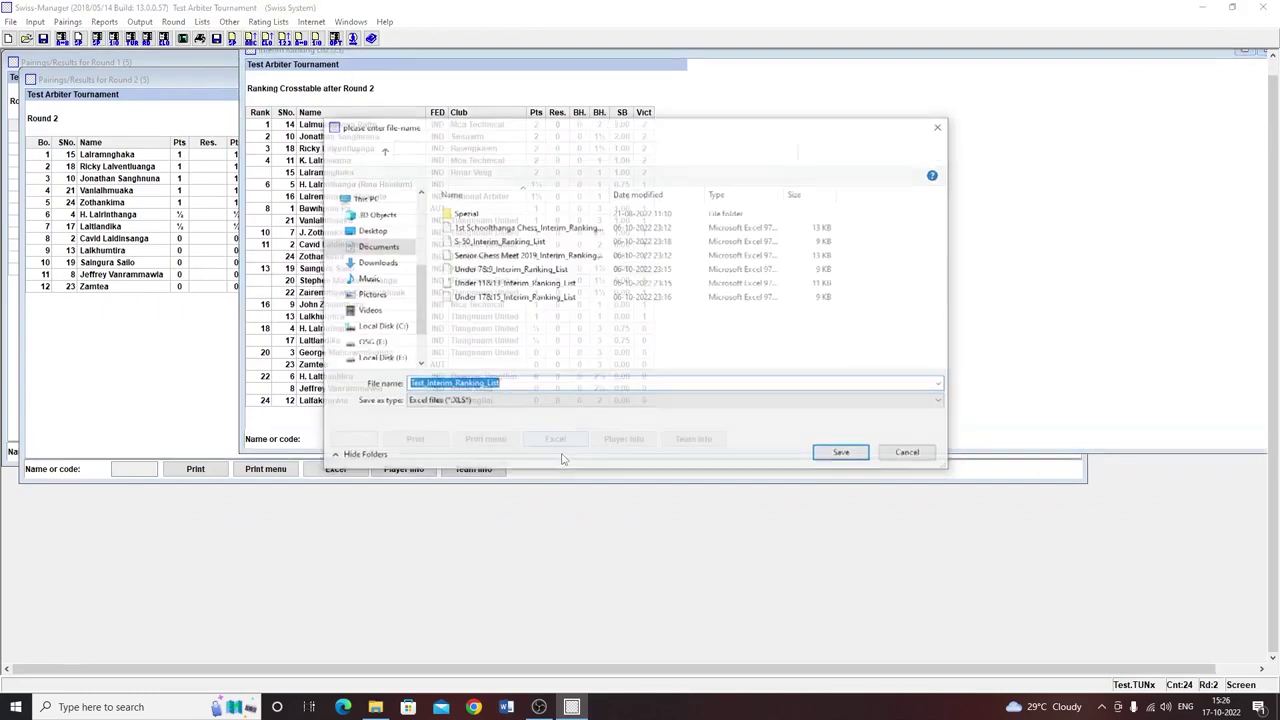
{"action": "left_click", "coordinate": [370, 230]}
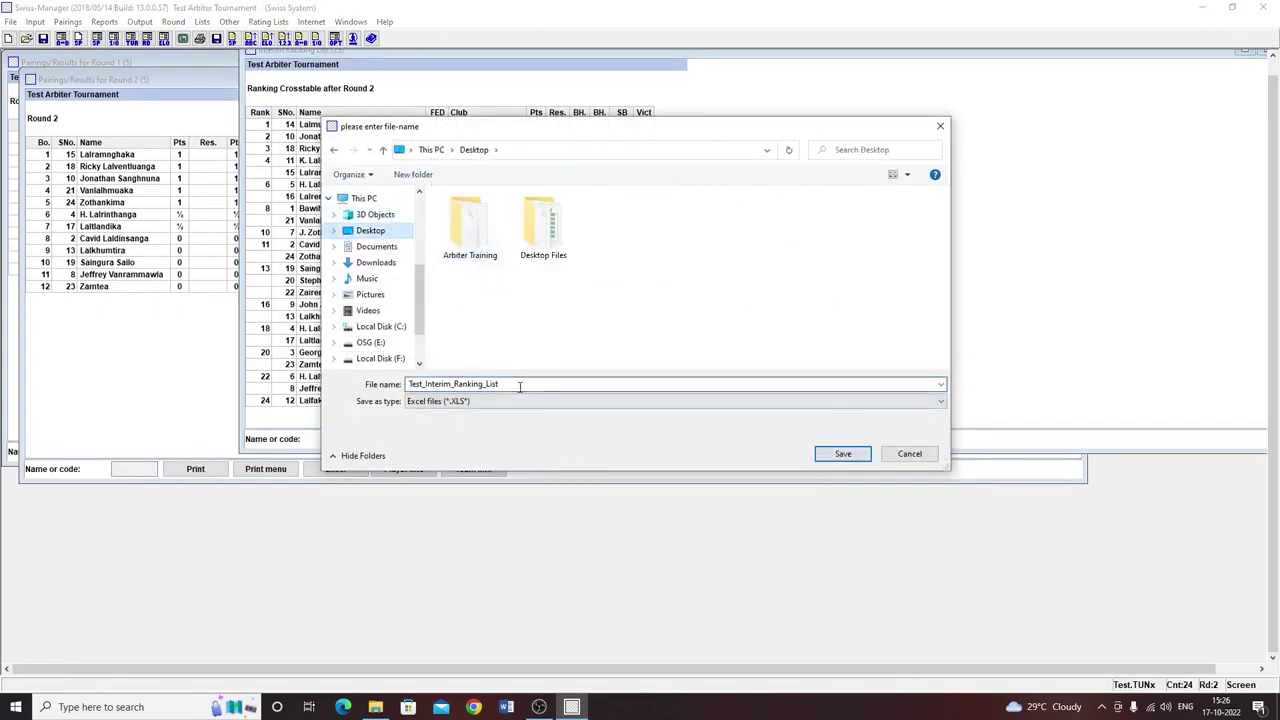
{"action": "double_click", "coordinate": [467, 250]}
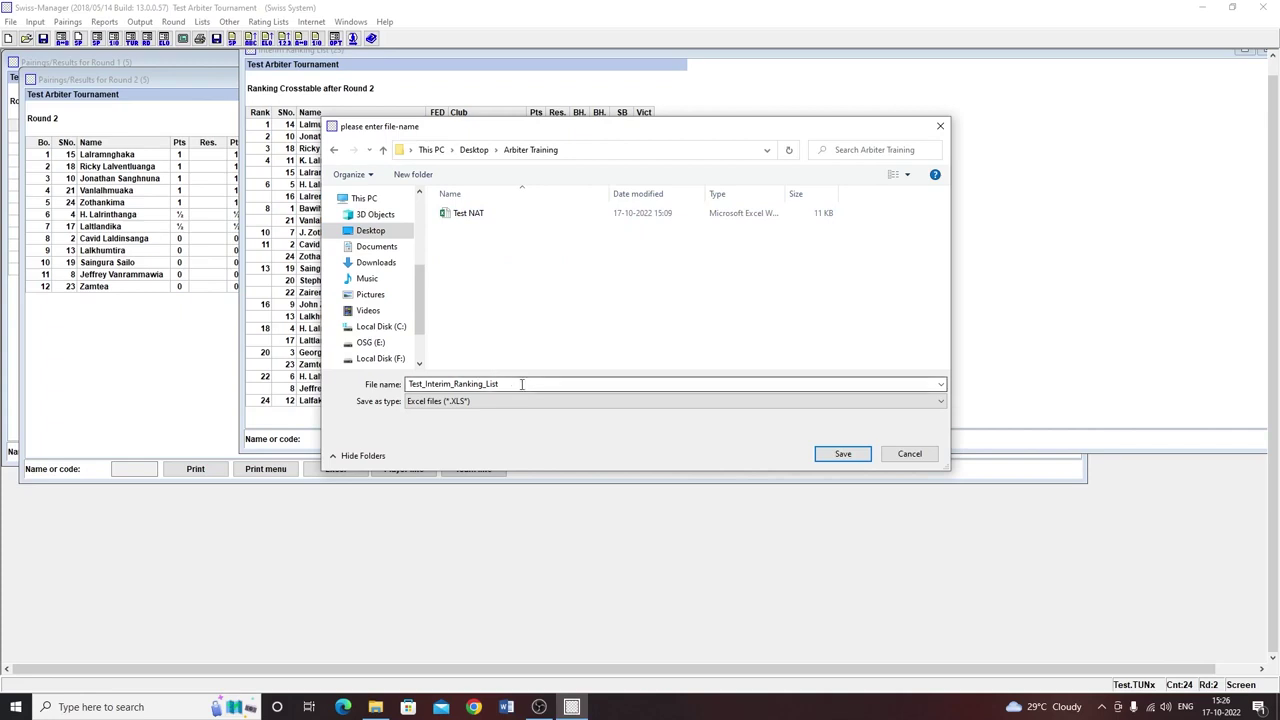
{"action": "left_click_drag", "start_coordinate": [521, 384], "coordinate": [323, 381]}
{"action": "type", "text": "Ranking"}
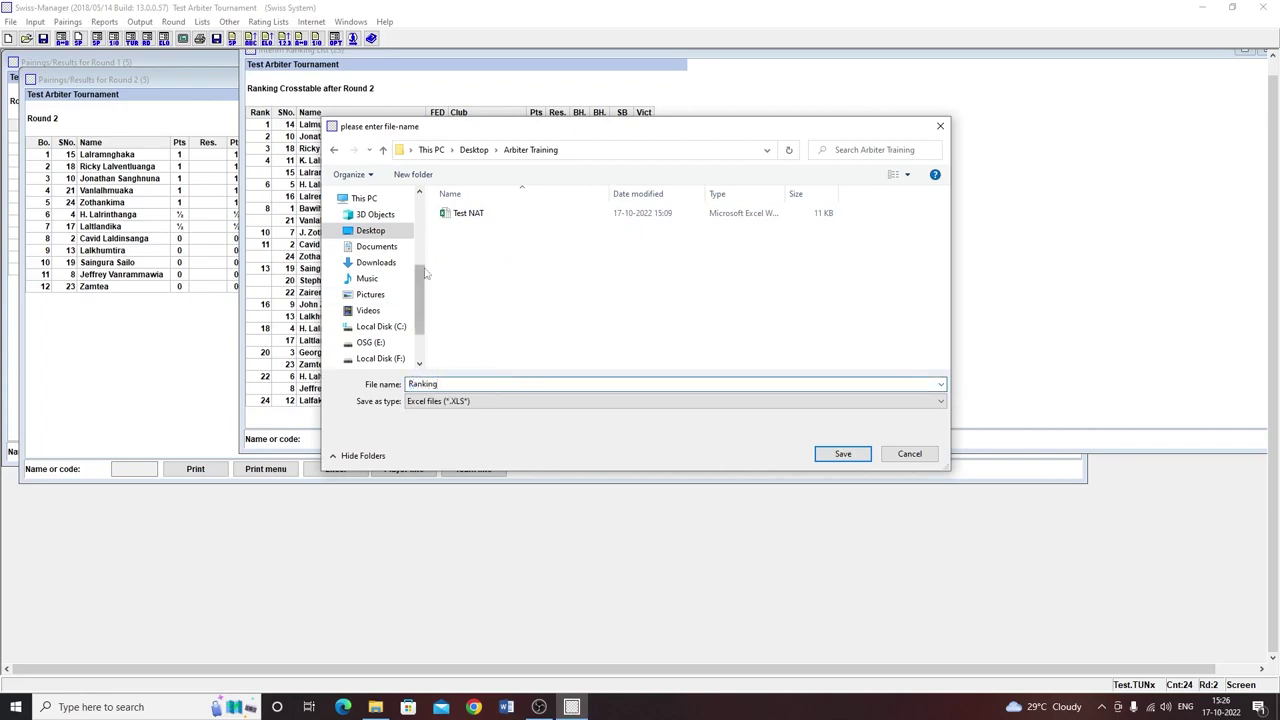
{"action": "left_click", "coordinate": [843, 454]}
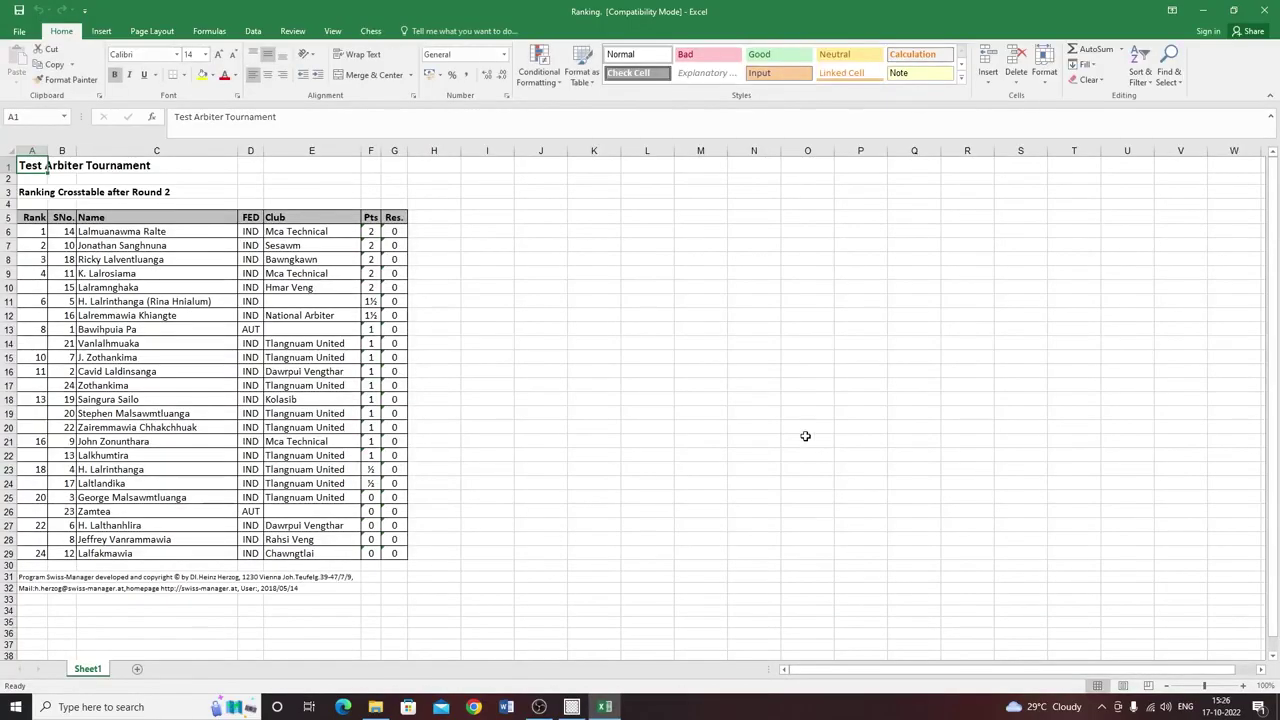
- Delete the SNo. column (column B) from the round-2 Ranking sheet
{"action": "left_click", "coordinate": [594, 398]}
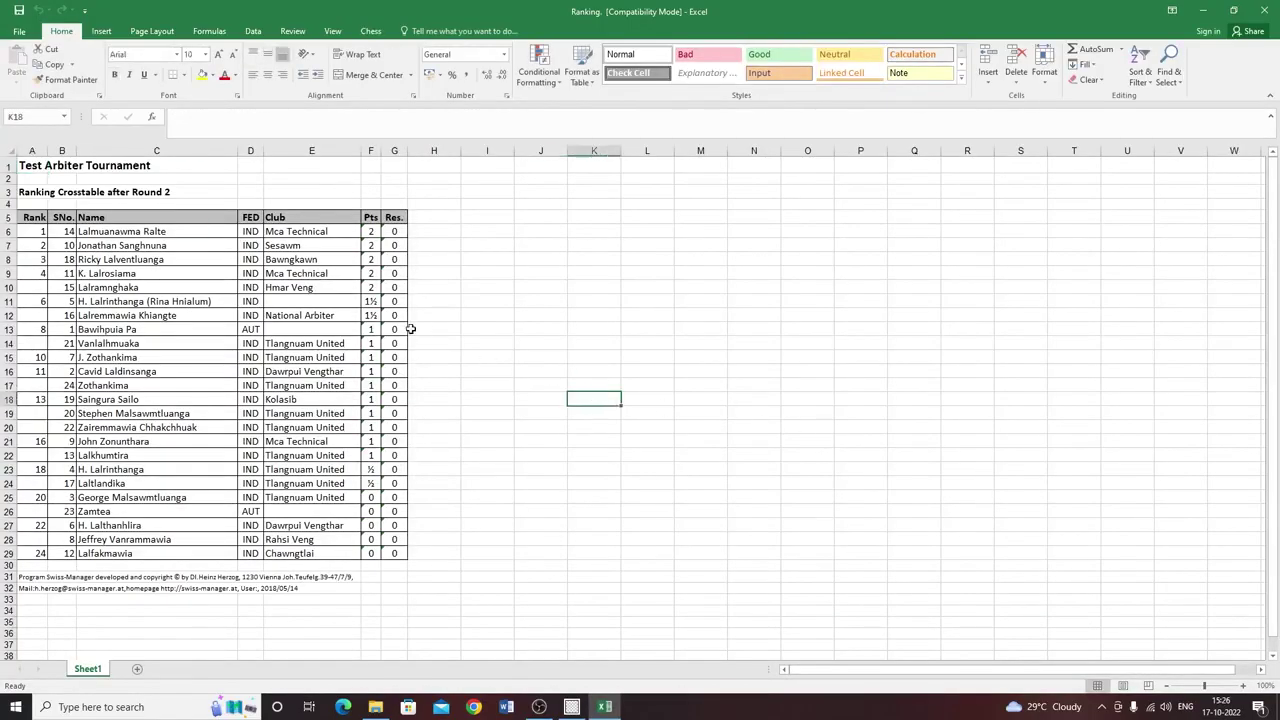
{"action": "left_click", "coordinate": [62, 151]}
{"action": "right_click", "coordinate": [63, 152]}
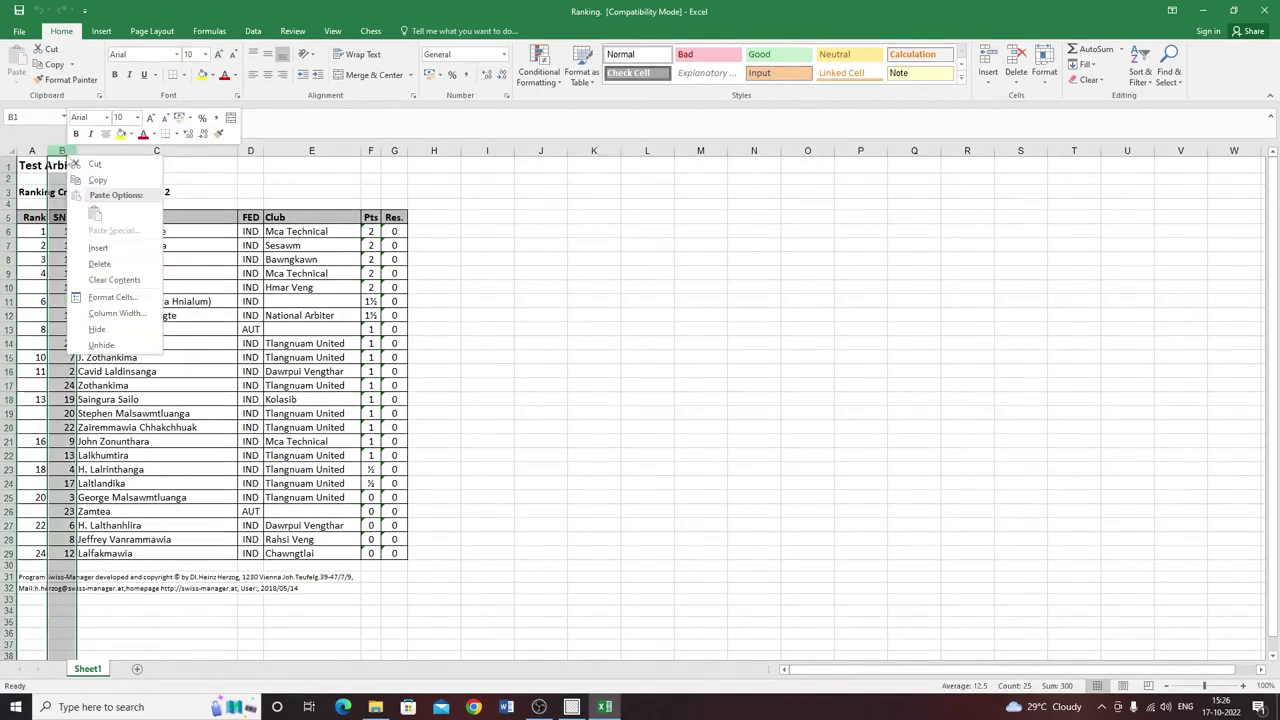
{"action": "left_click", "coordinate": [99, 263]}
{"action": "left_click", "coordinate": [778, 357]}
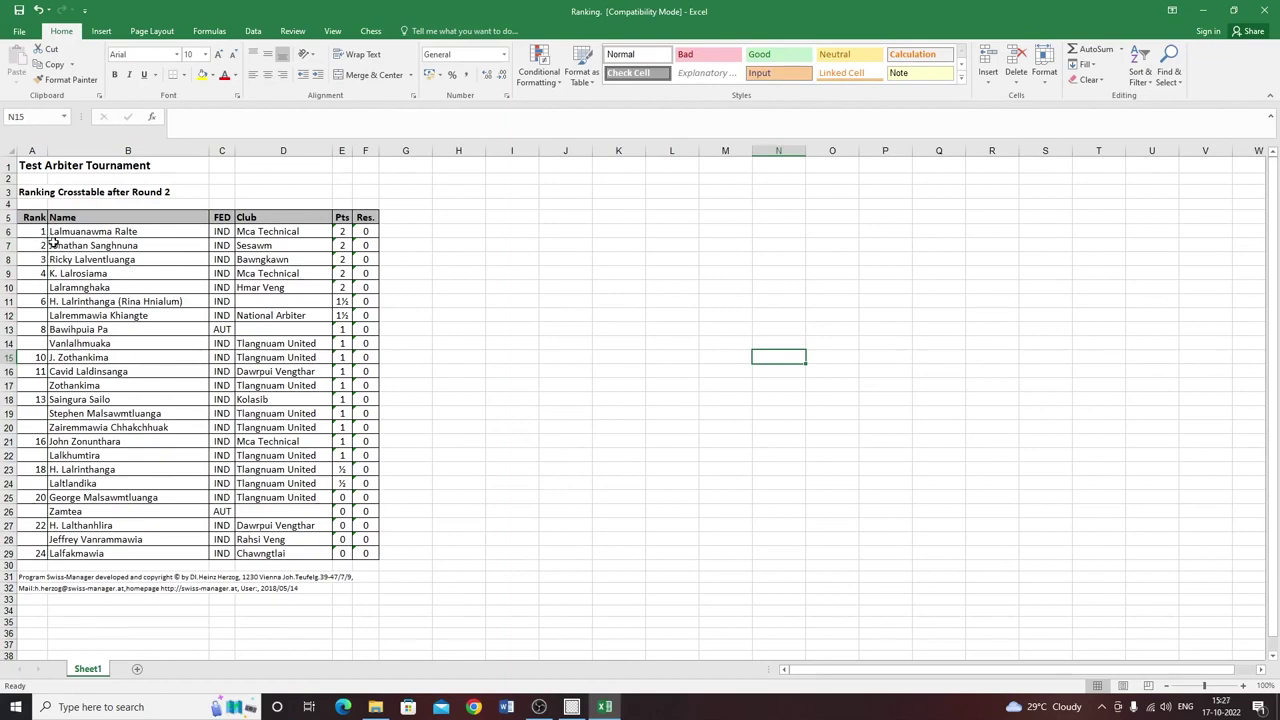
- Fill the ranks down as 1 to 24, then close the workbook without saving
{"action": "left_click_drag", "start_coordinate": [40, 234], "coordinate": [54, 560]}
{"action": "left_click", "coordinate": [593, 466]}
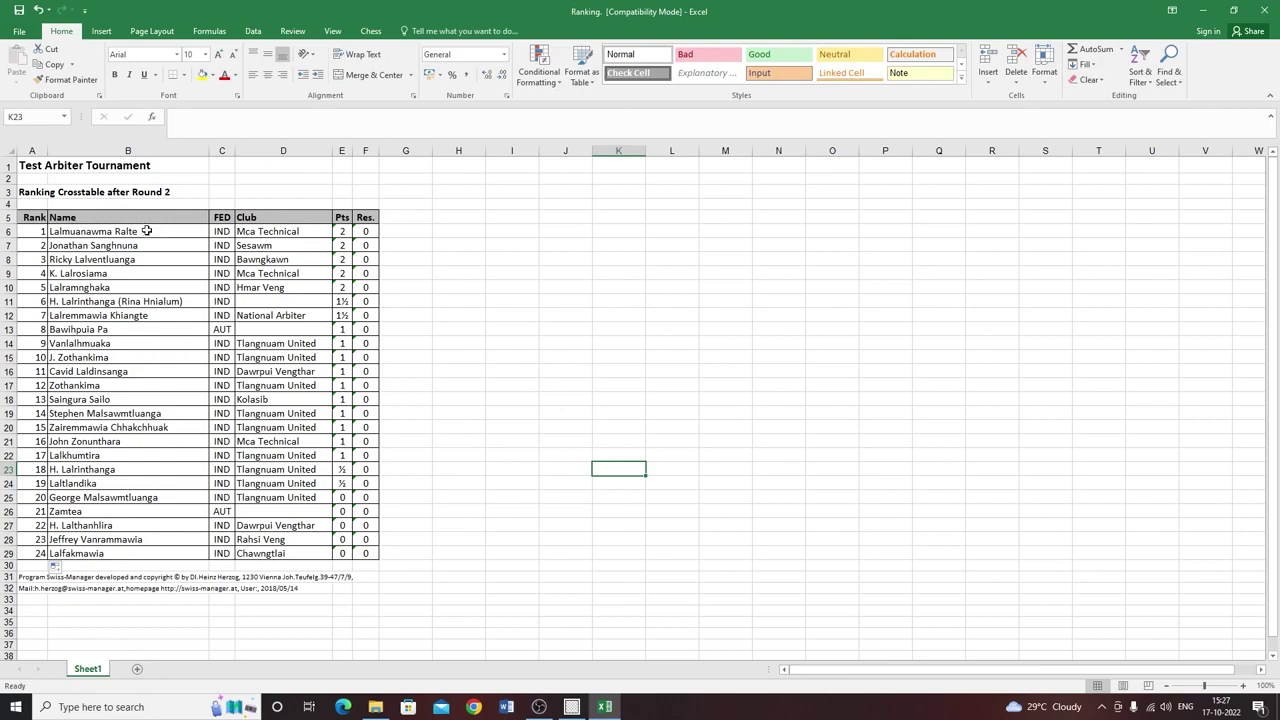
{"action": "left_click", "coordinate": [126, 259]}
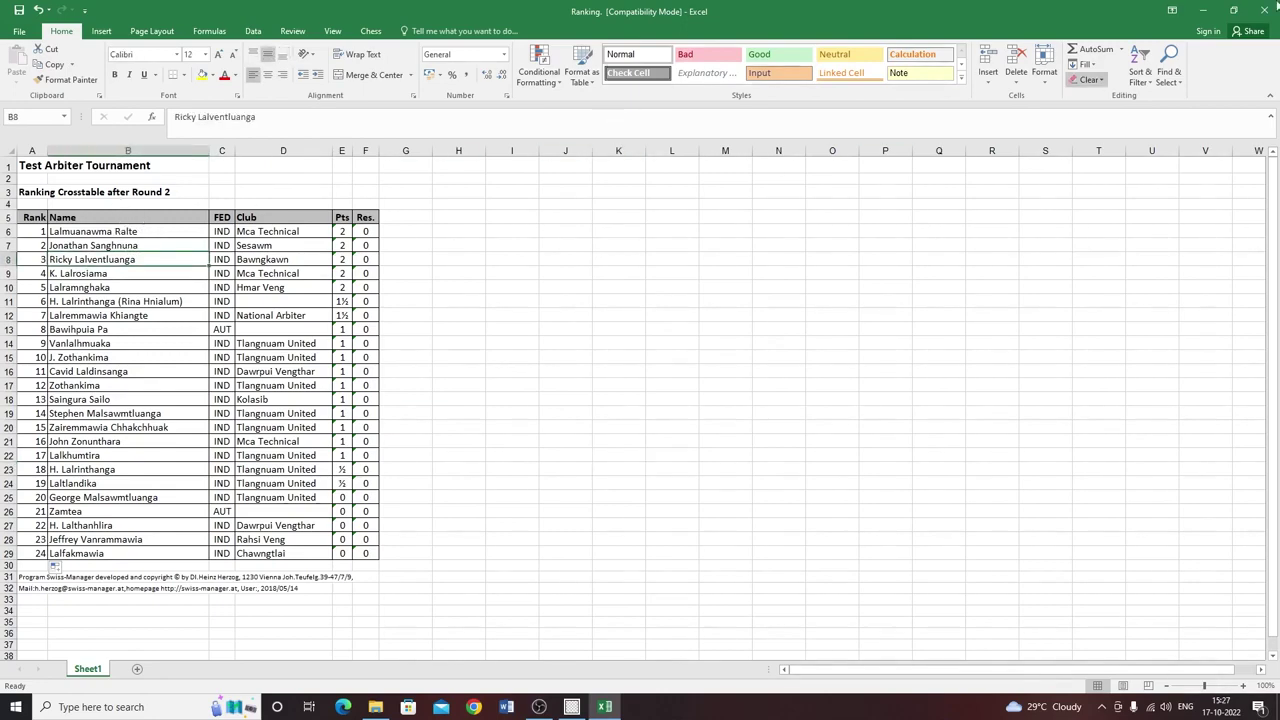
{"action": "left_click", "coordinate": [1264, 10]}
{"action": "left_click", "coordinate": [641, 368]}
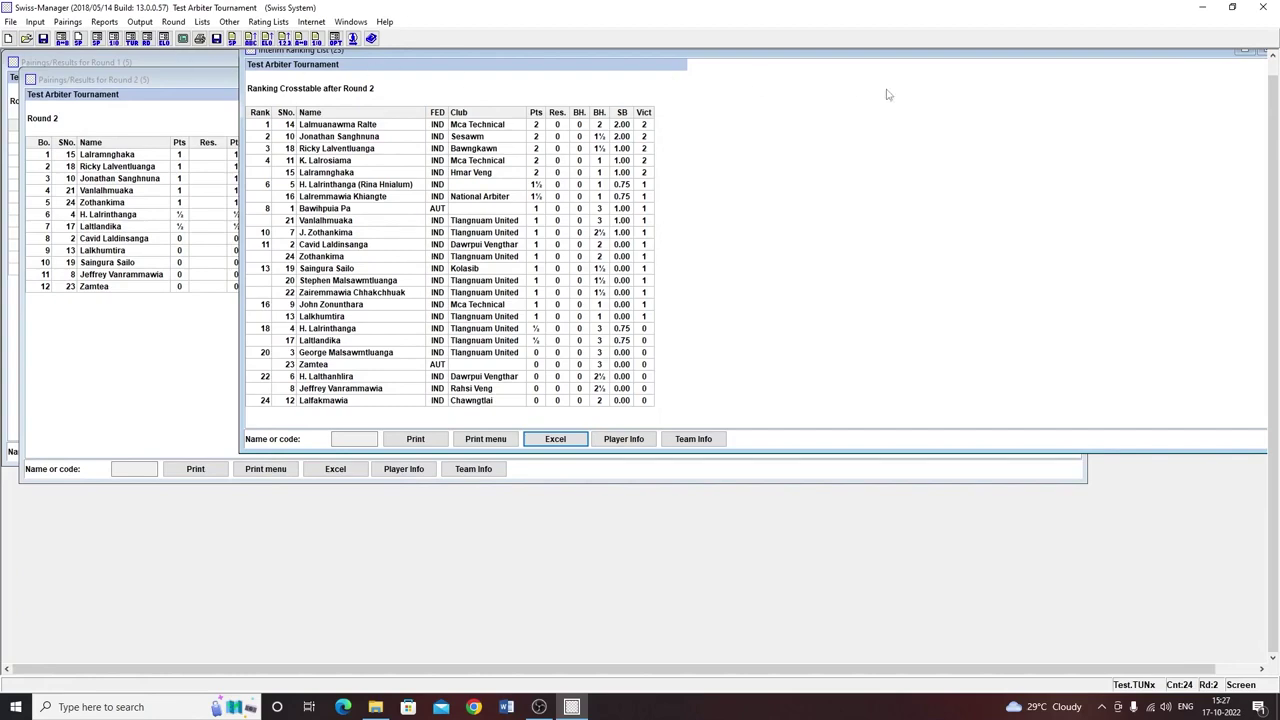
- Close the round-2 ranking, switch to round 5, and show the final standings
{"action": "left_click_drag", "start_coordinate": [852, 54], "coordinate": [694, 116]}
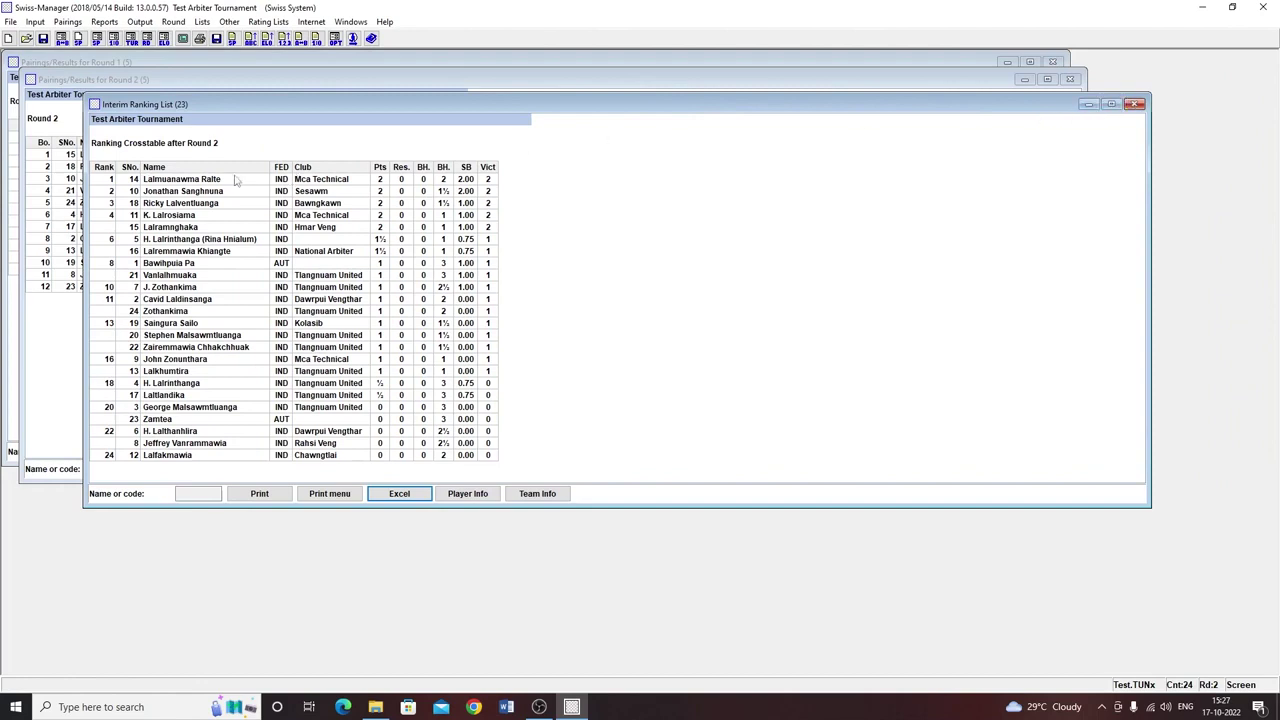
{"action": "left_click", "coordinate": [1134, 104]}
{"action": "left_click", "coordinate": [173, 21]}
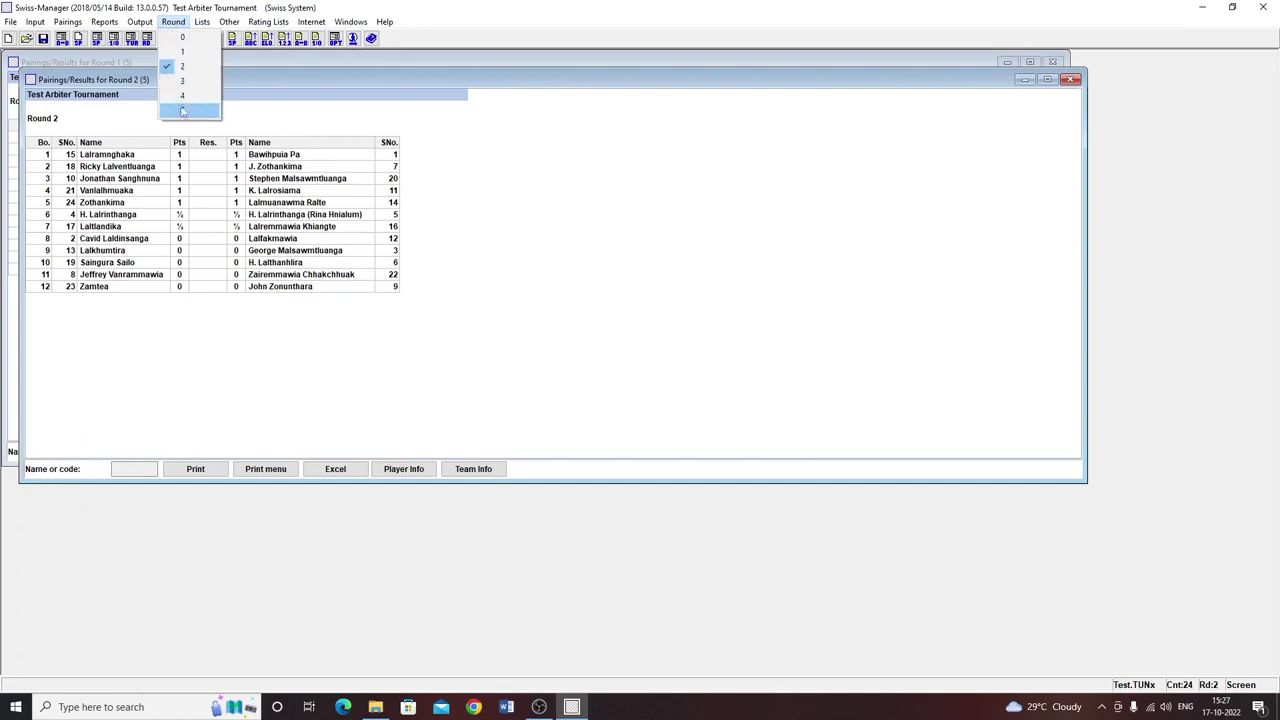
{"action": "left_click", "coordinate": [183, 110]}
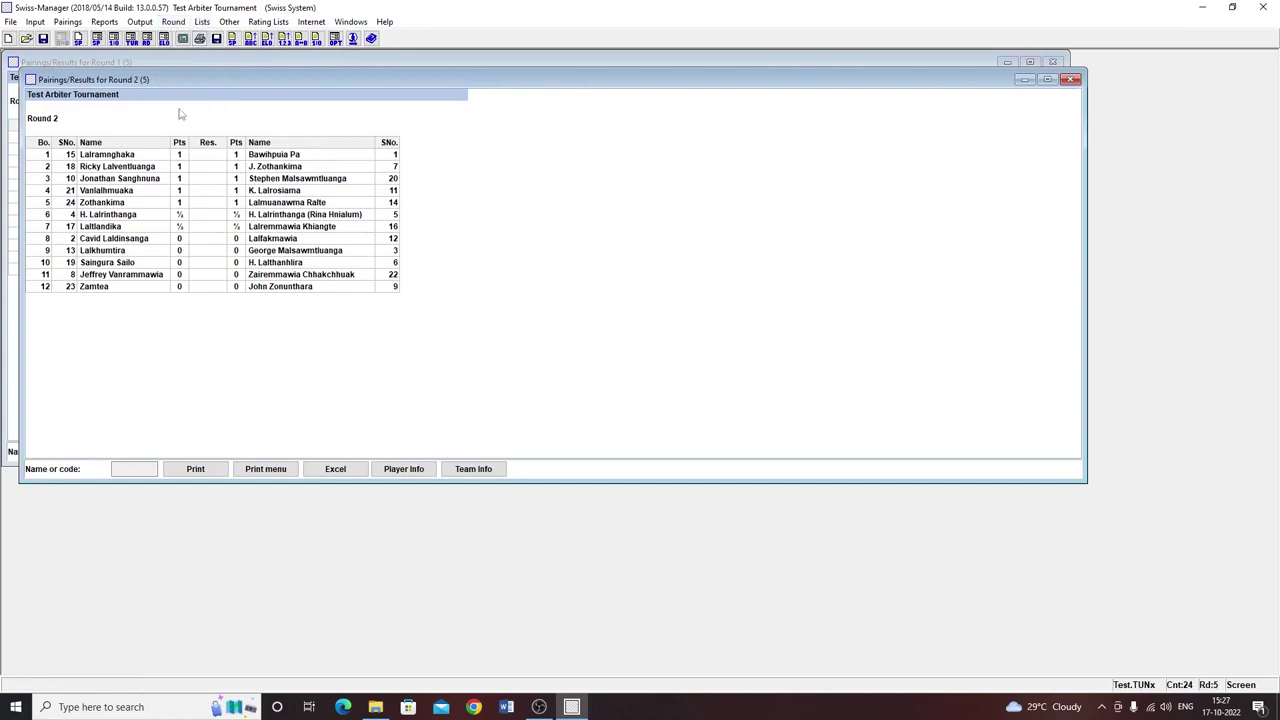
{"action": "left_click", "coordinate": [201, 21]}
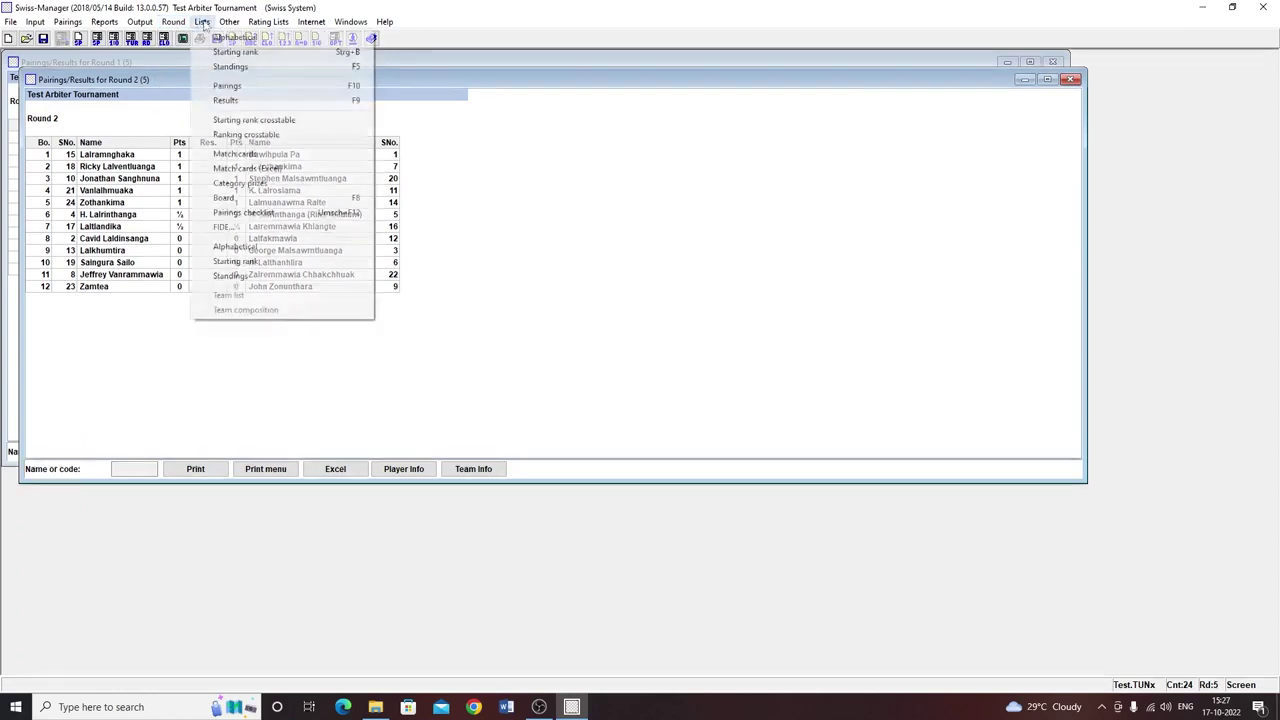
{"action": "left_click", "coordinate": [252, 66]}
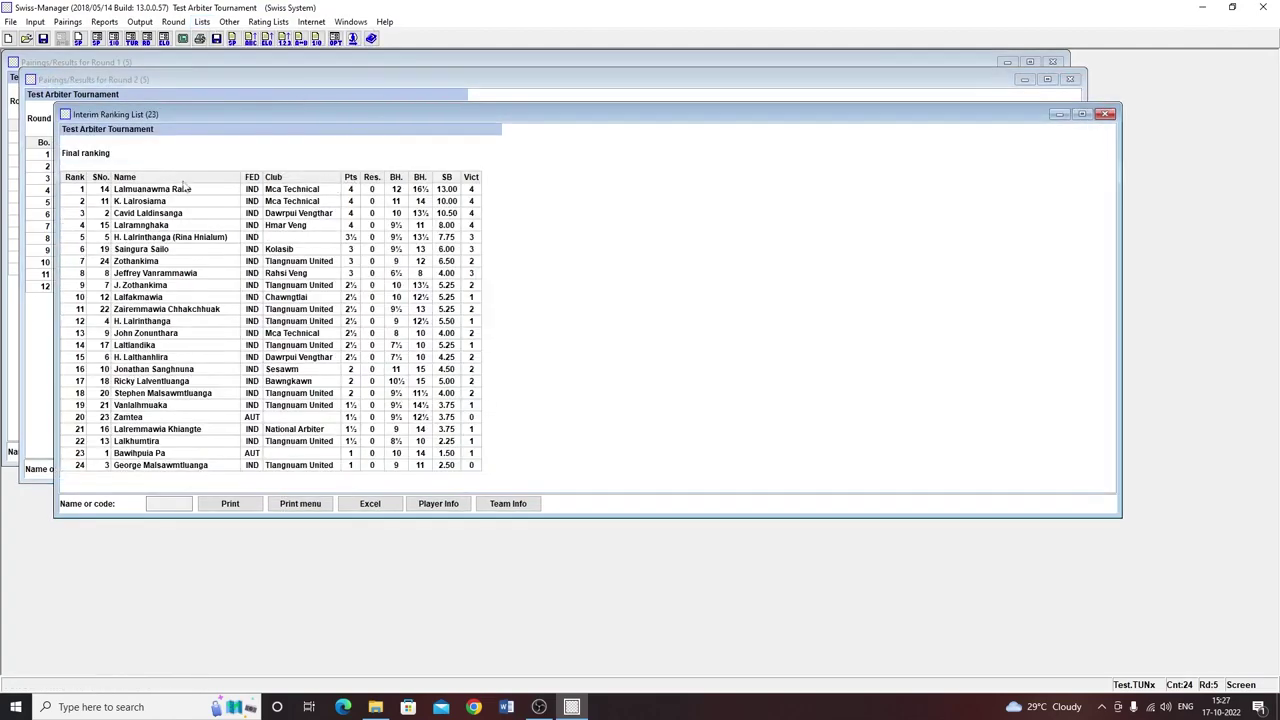
- Export the final ranking to Excel as Ranking in 1st State Arbiter Training Camp
{"action": "left_click", "coordinate": [370, 503]}
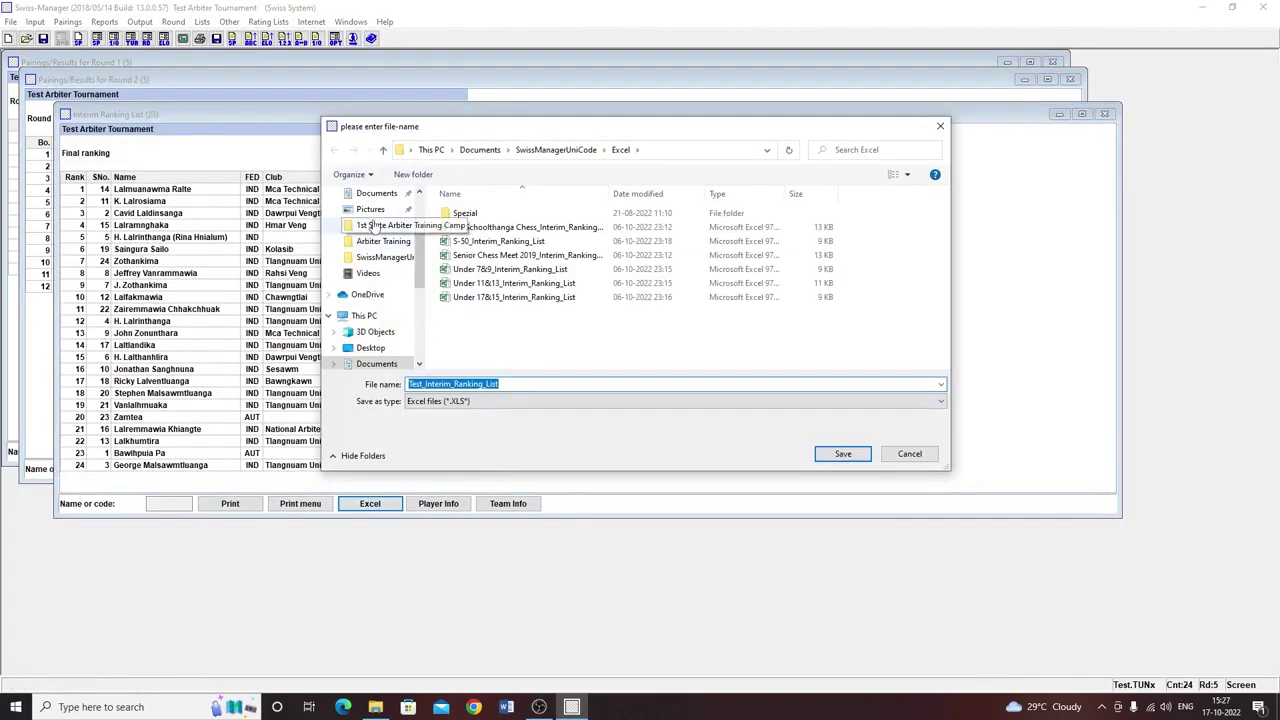
{"action": "left_click", "coordinate": [384, 225]}
{"action": "left_click", "coordinate": [473, 213]}
{"action": "double_click", "coordinate": [475, 386]}
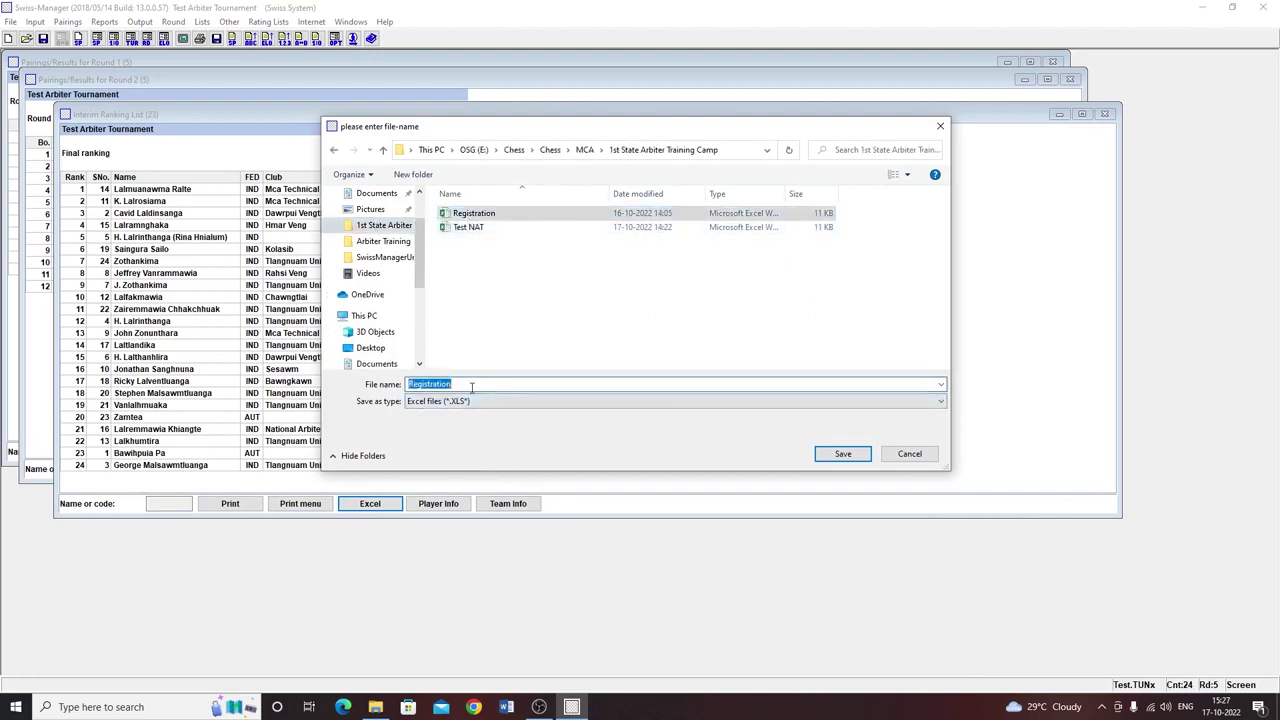
{"action": "type", "text": "Ranking"}
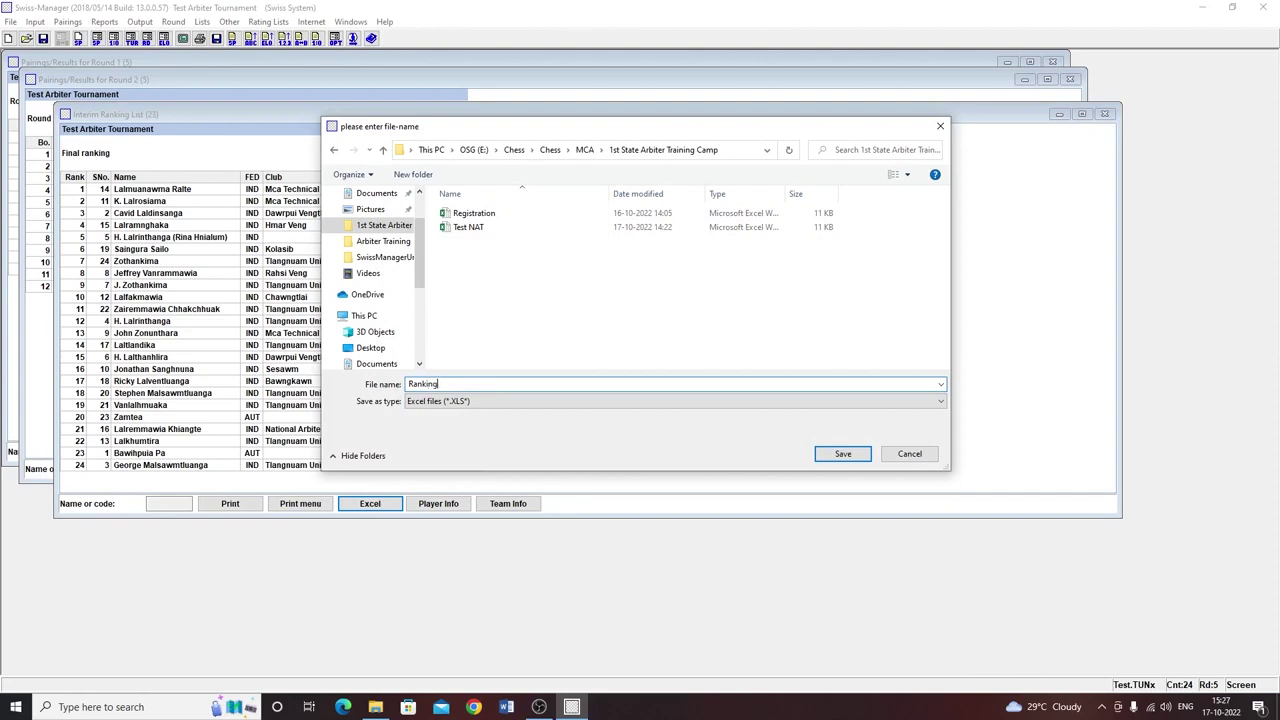
{"action": "left_click", "coordinate": [843, 453]}
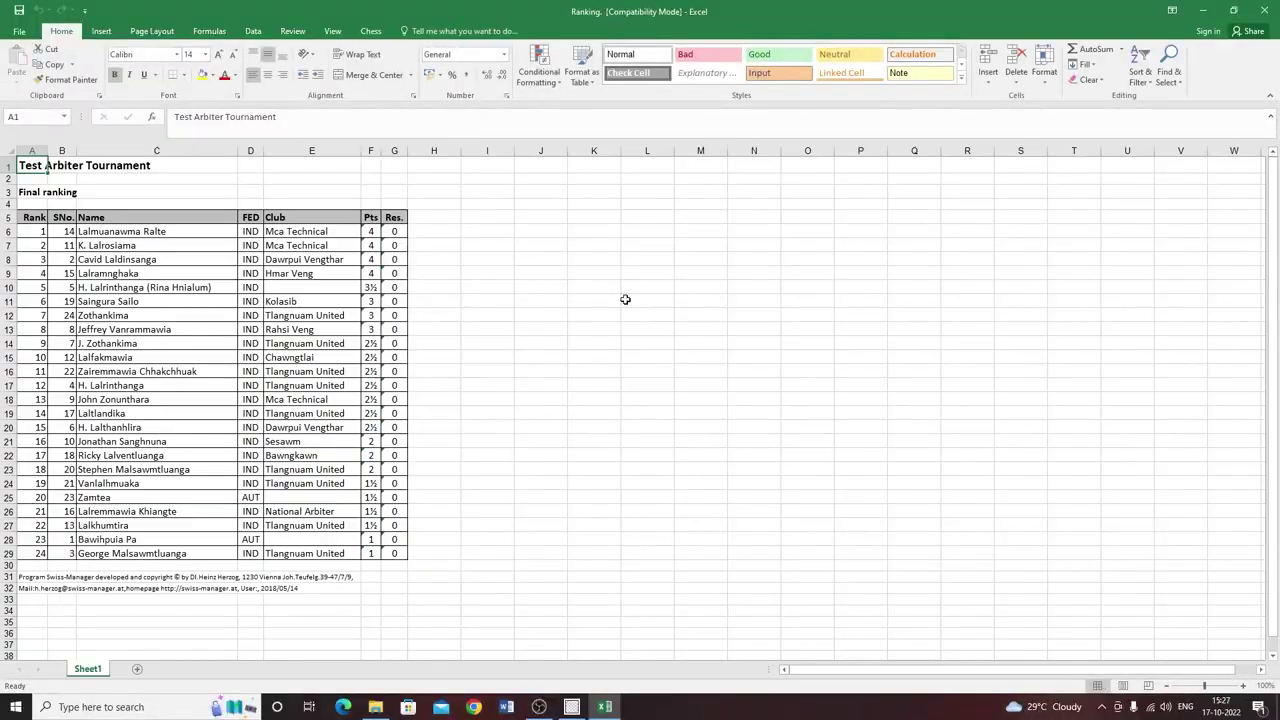
- Delete the SNo. column from the final Ranking sheet and close the workbook
{"action": "right_click", "coordinate": [62, 151]}
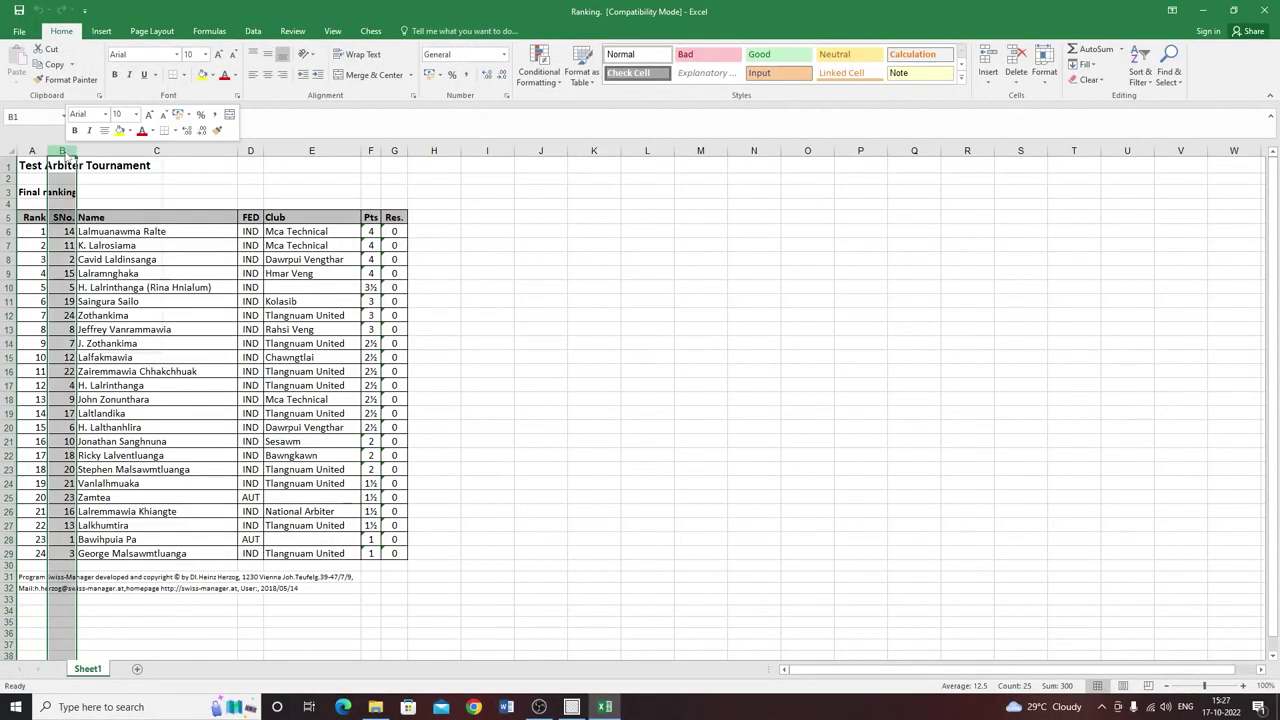
{"action": "left_click", "coordinate": [90, 264]}
{"action": "left_click", "coordinate": [830, 357]}
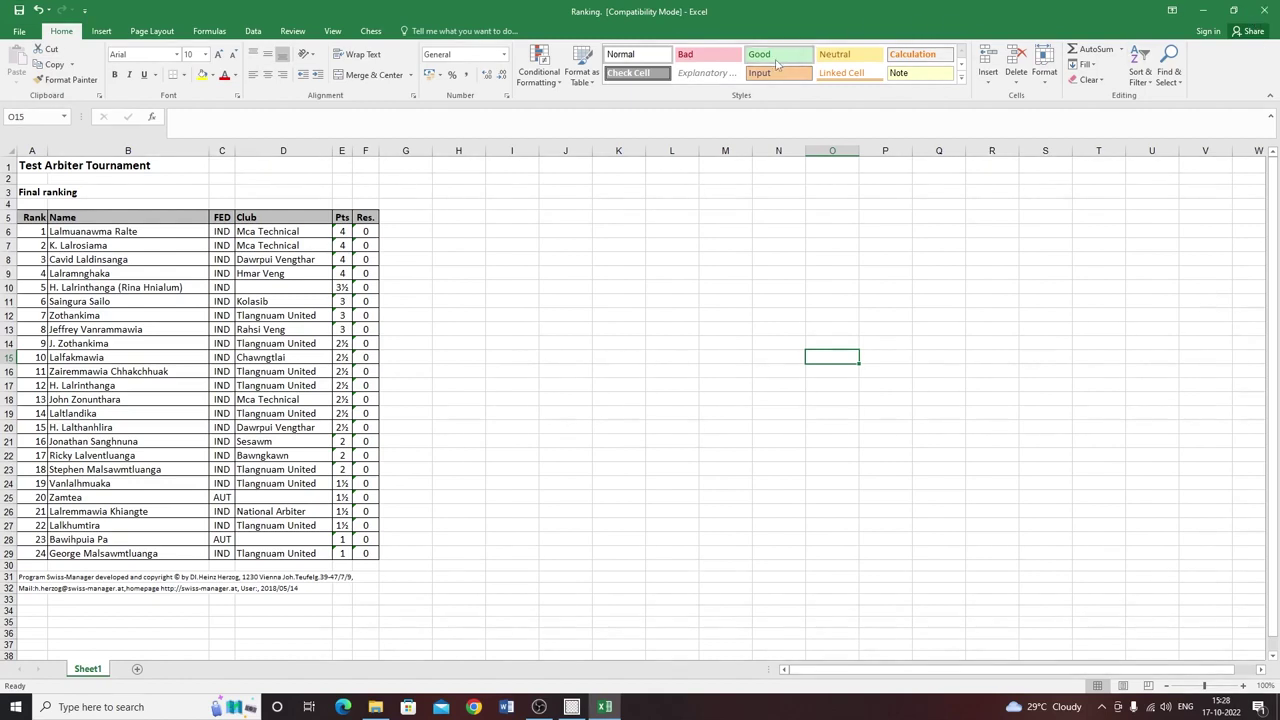
{"action": "left_click", "coordinate": [758, 204]}
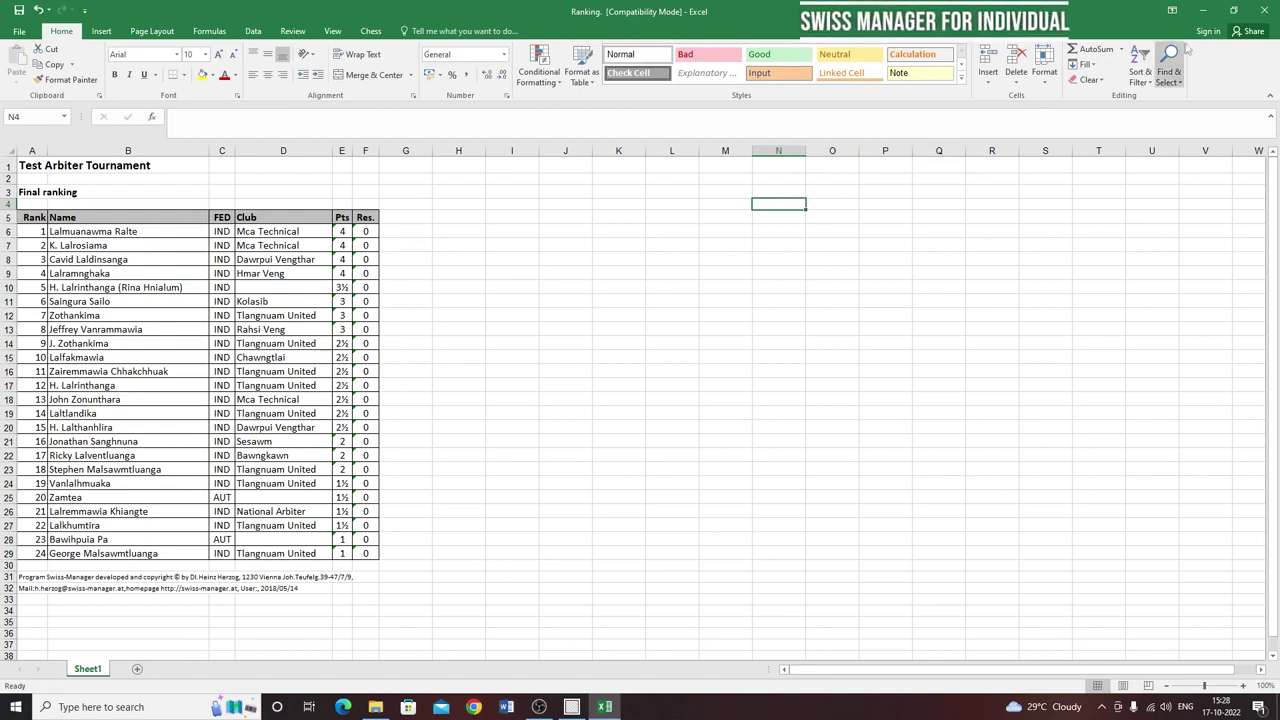
{"action": "left_click", "coordinate": [1262, 12]}
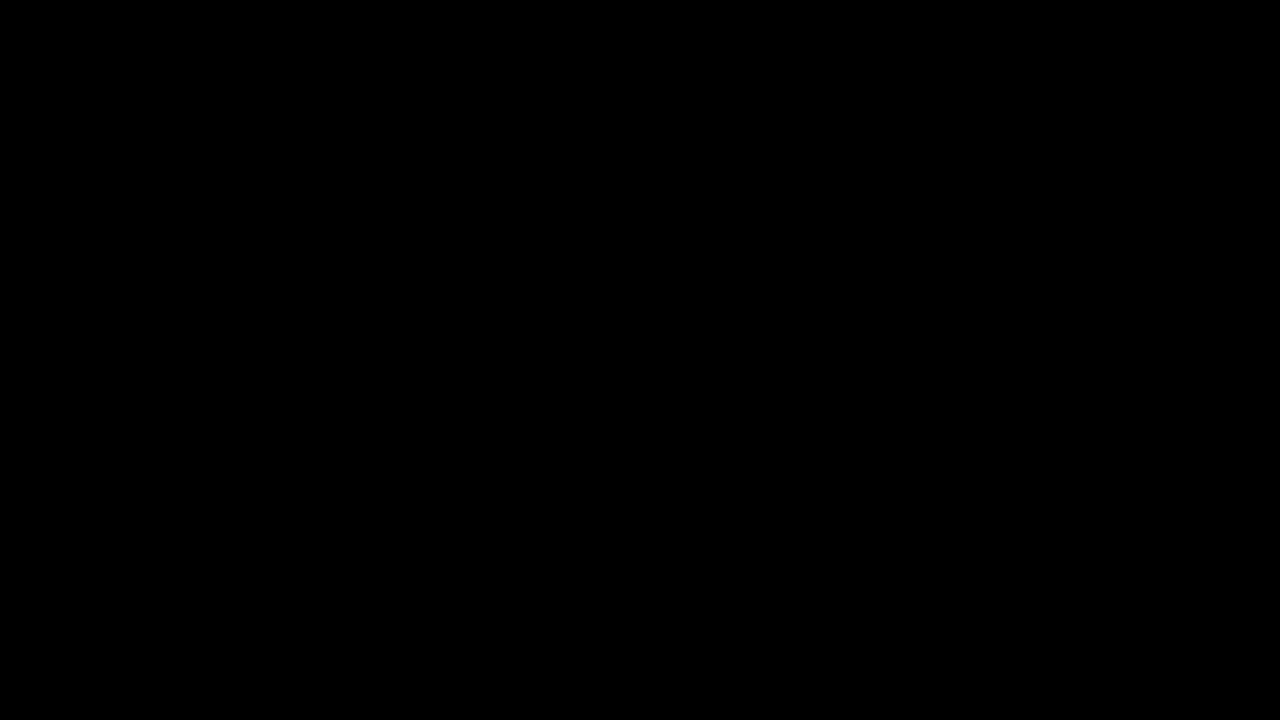